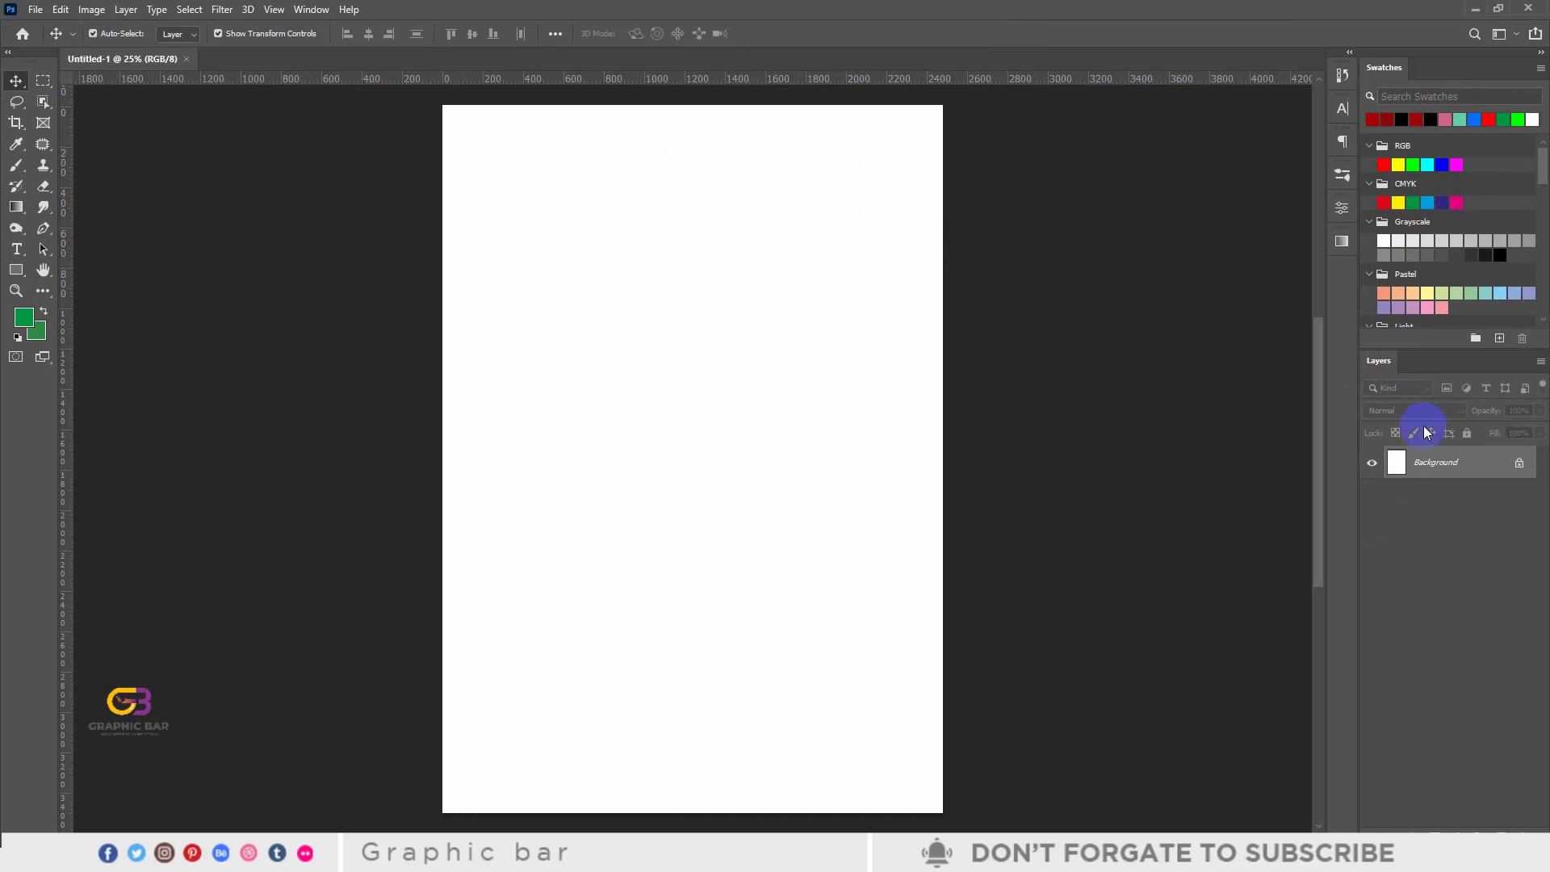
# Step: Undock the Layers panel, then close it and redisplay it floating beside the canvas
pyautogui.moveTo(1382, 369); pyautogui.dragTo(996, 218)
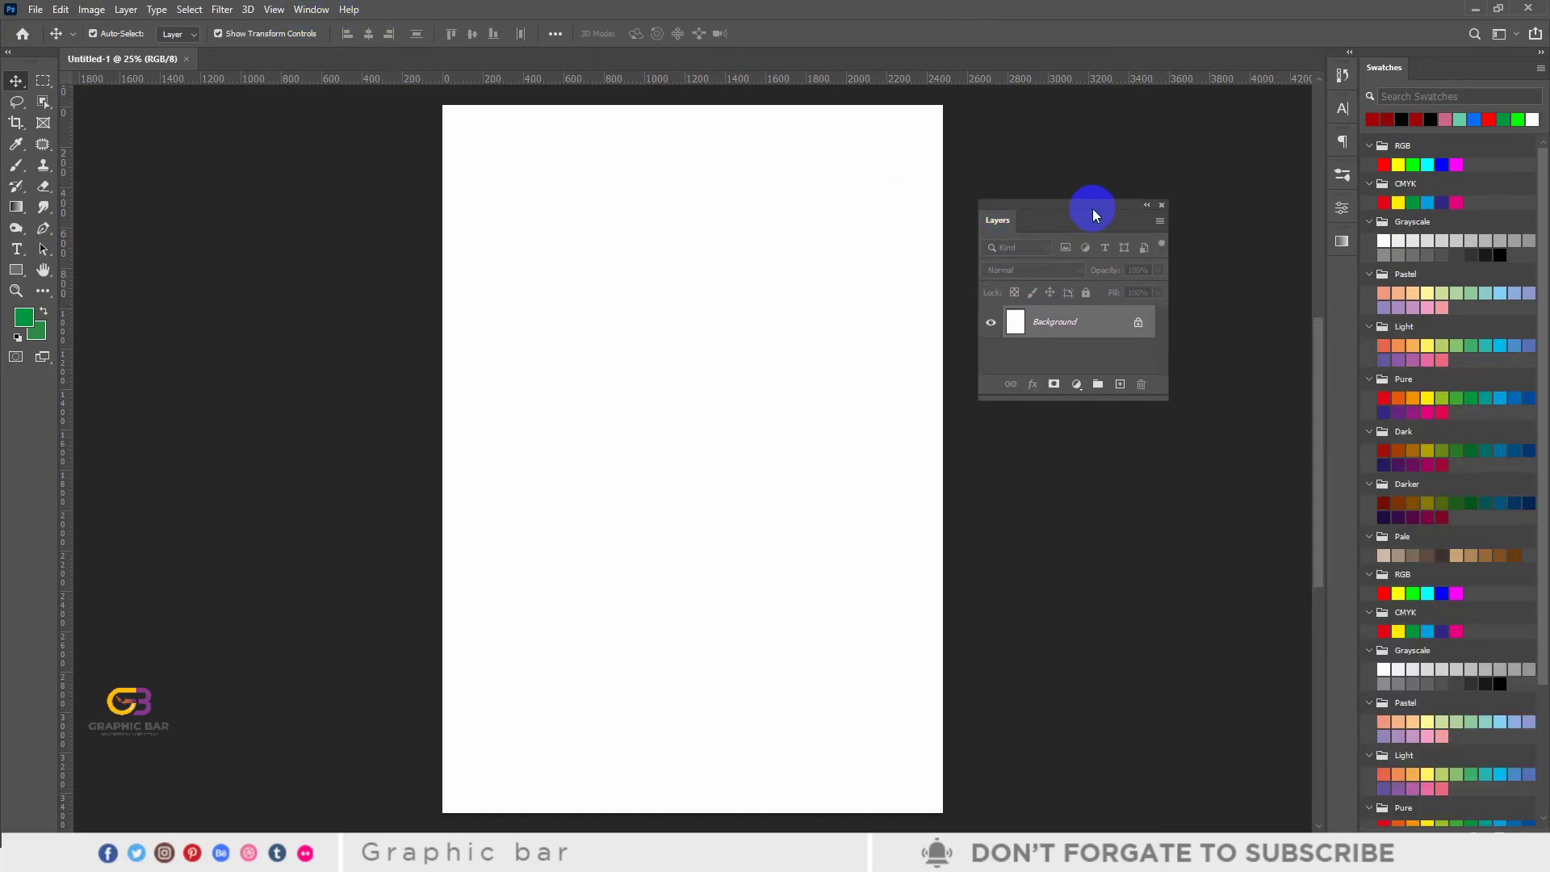
pyautogui.click(1161, 205)
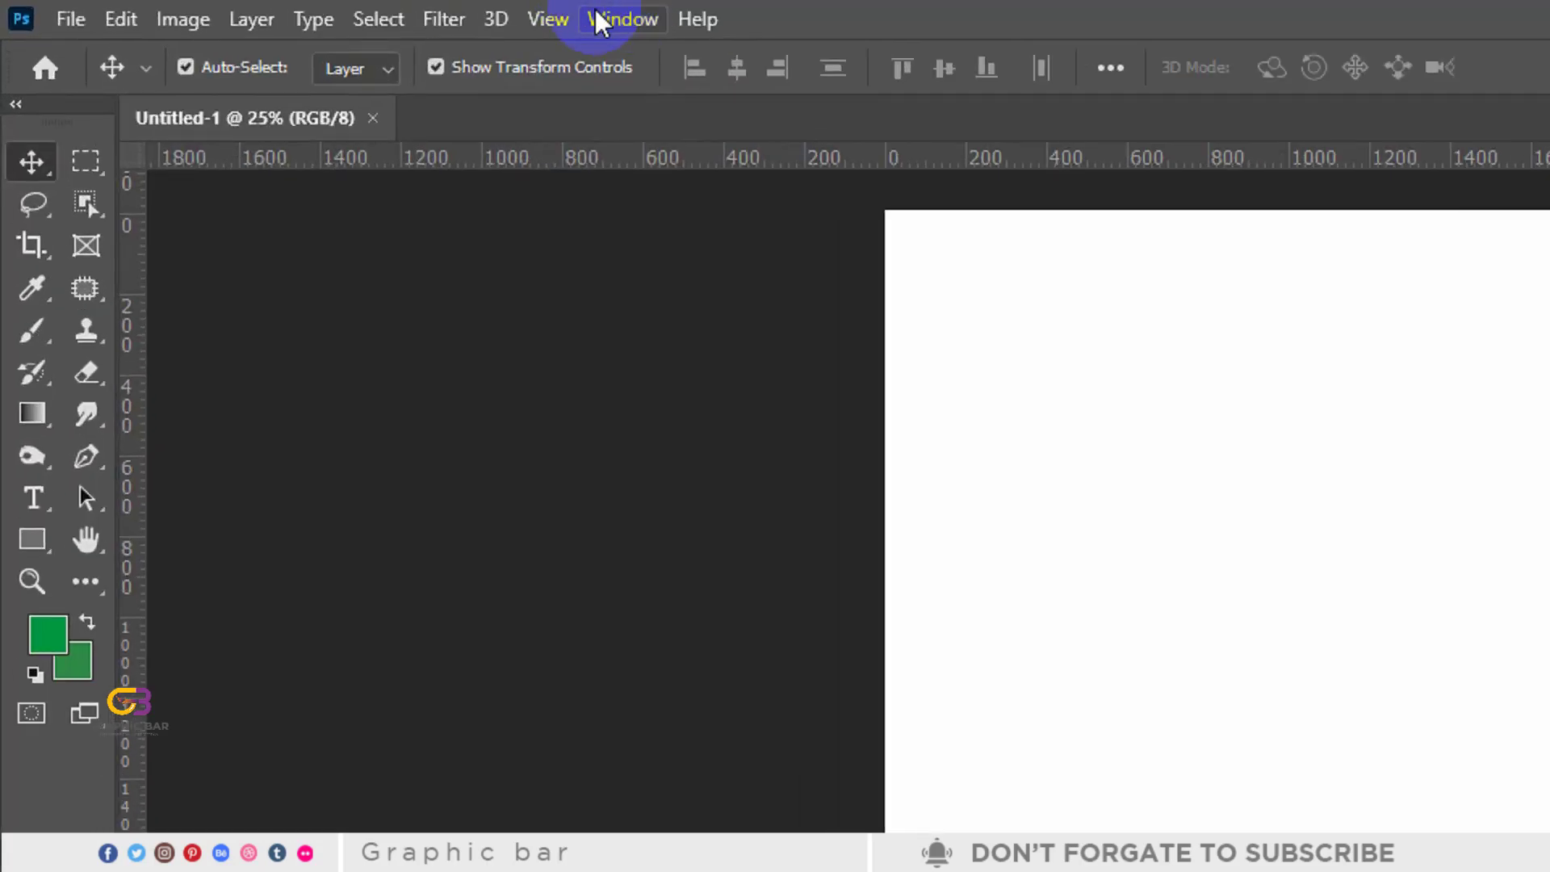
pyautogui.click(320, 11)
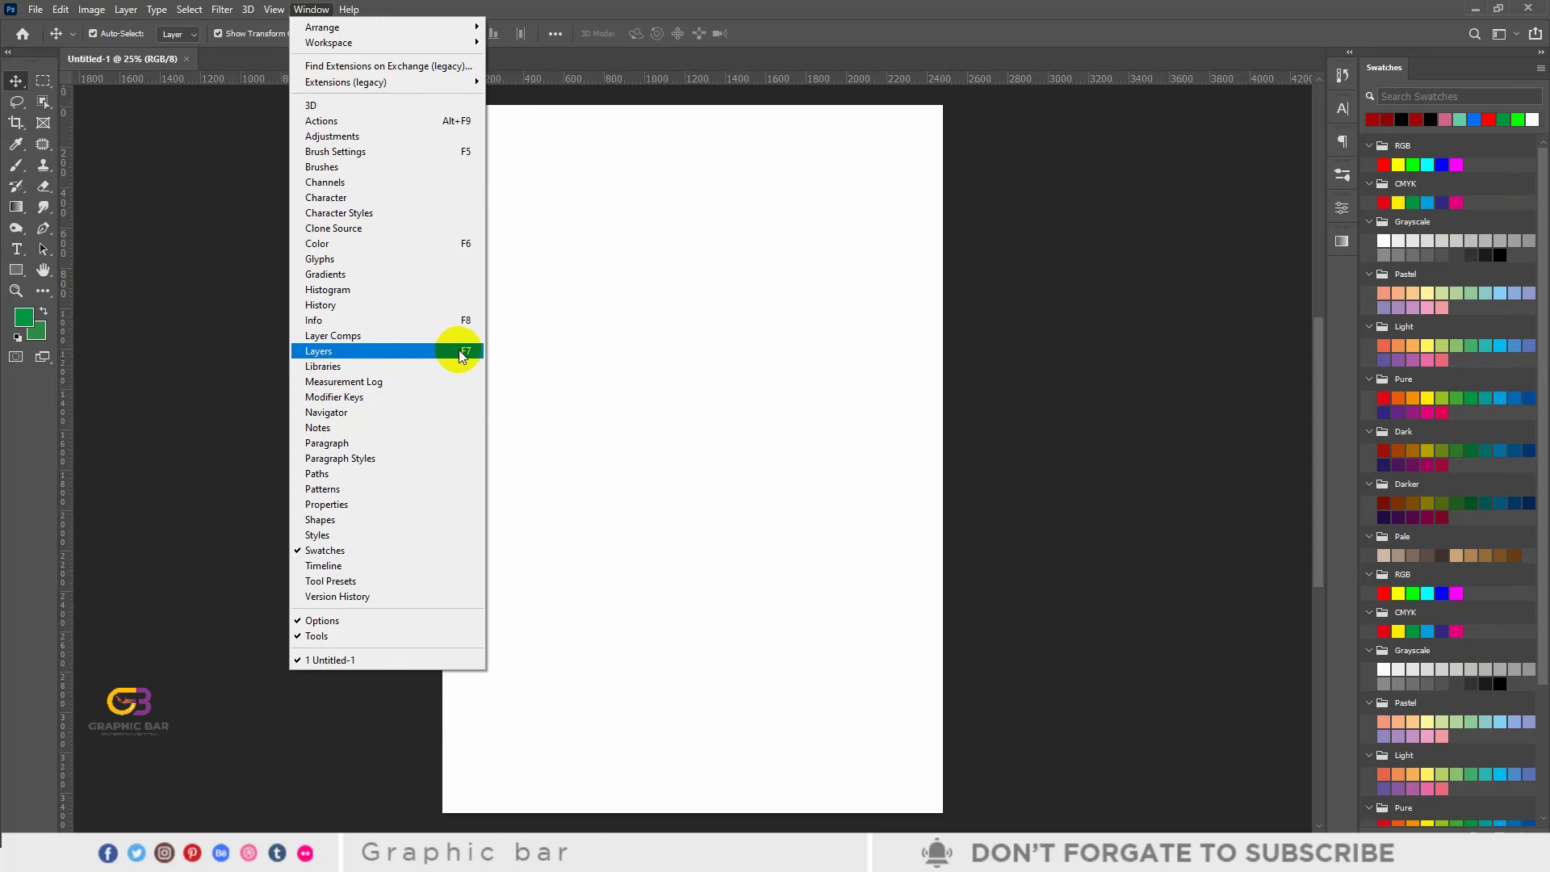
pyautogui.click(357, 351)
pyautogui.moveTo(1093, 215); pyautogui.dragTo(1194, 185)
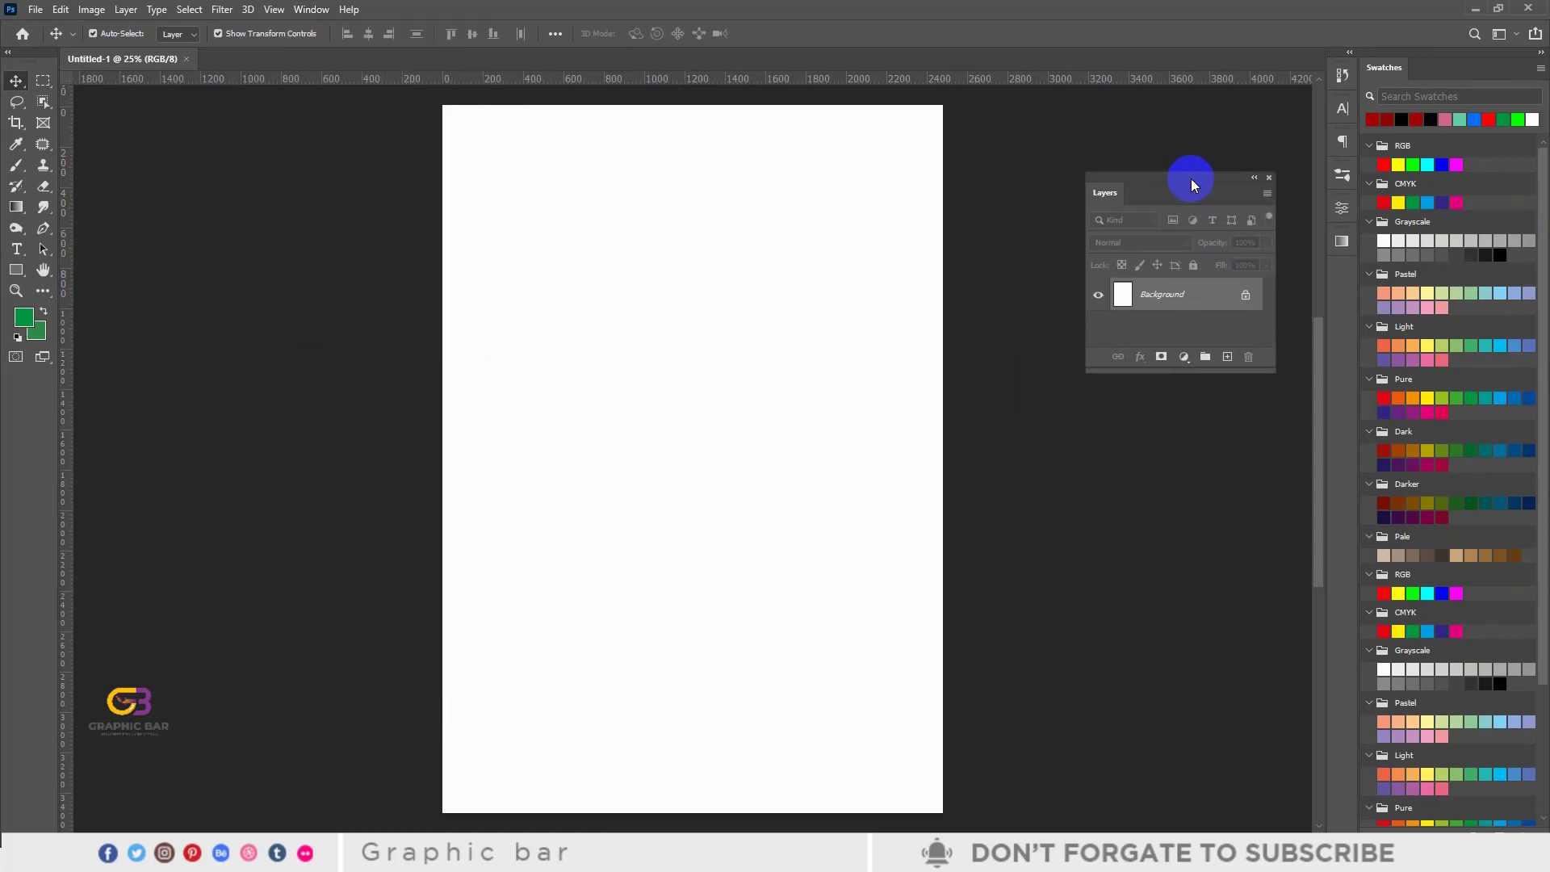
# Step: Close and redisplay the Layers panel, then make it taller in the empty area beside the canvas
pyautogui.click(1269, 178)
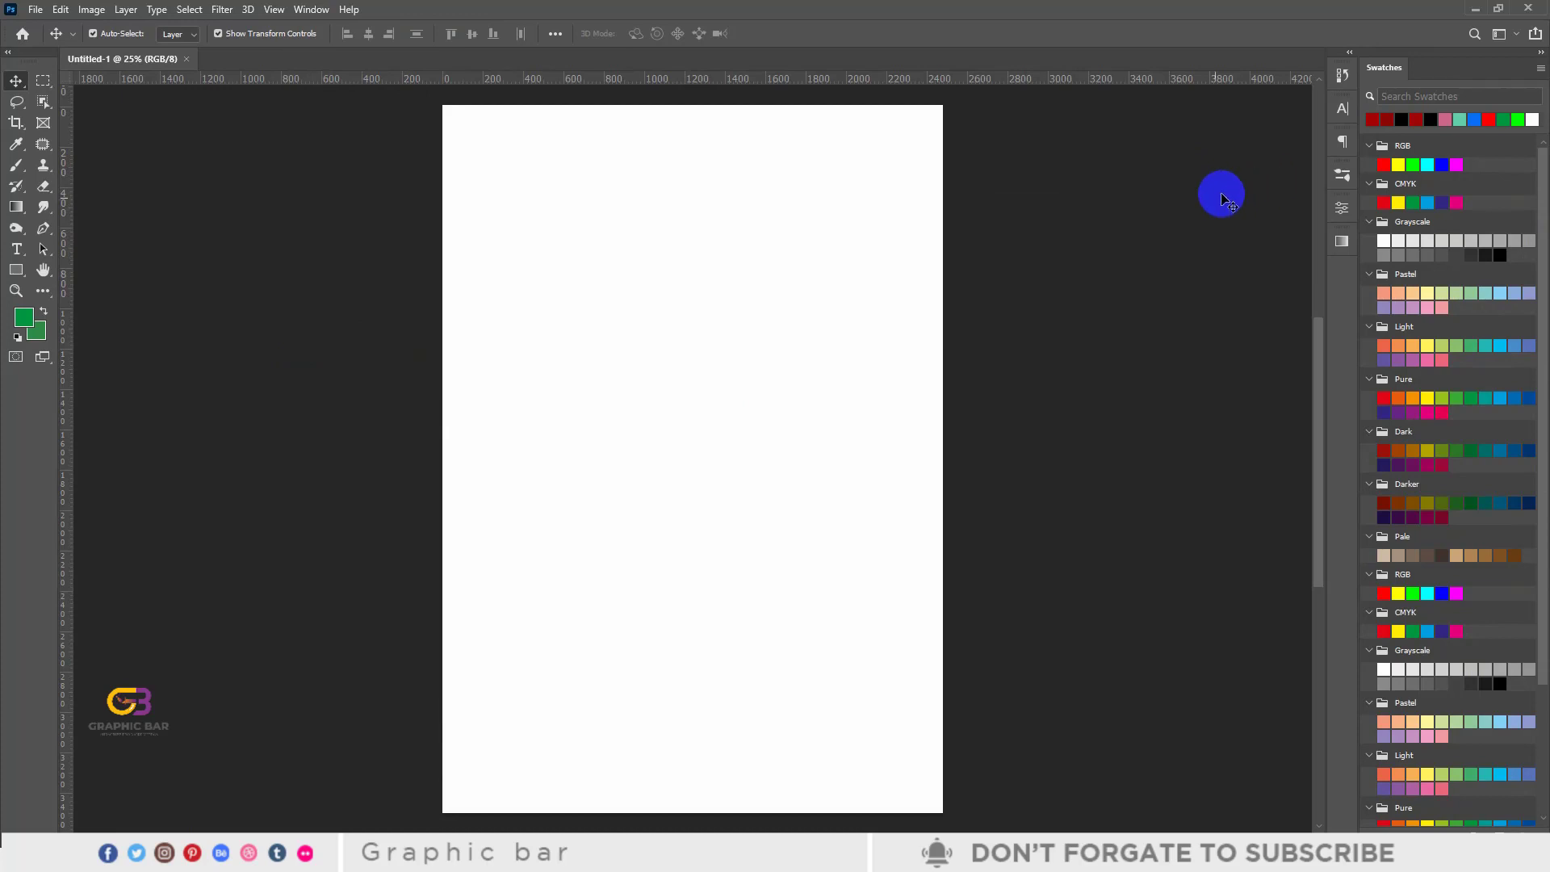
pyautogui.press('F7')
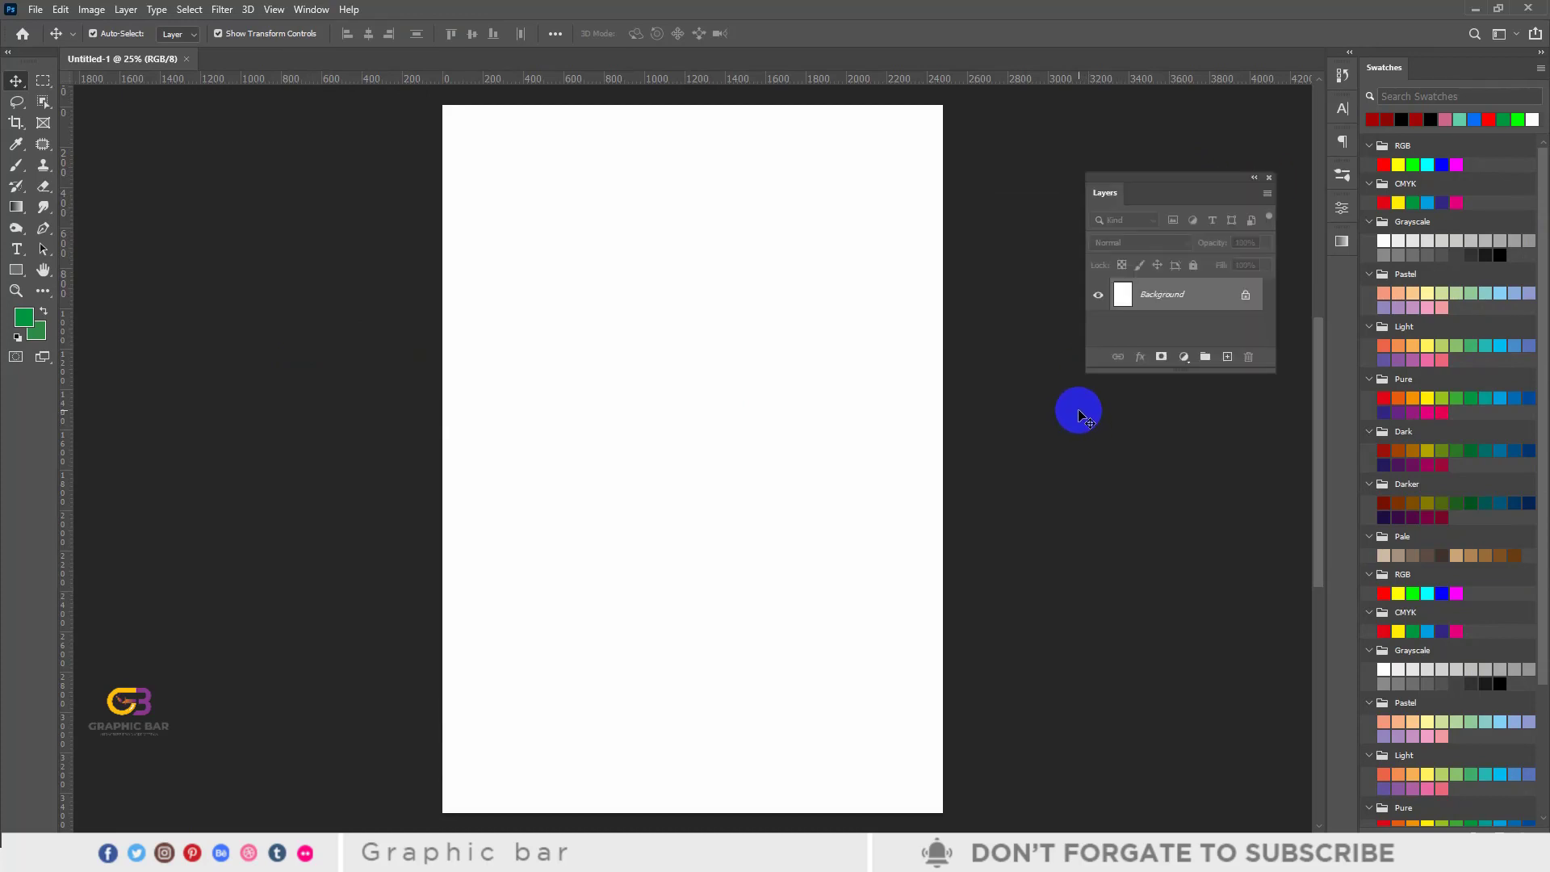
pyautogui.moveTo(1186, 187)
pyautogui.mouseDown()
pyautogui.moveTo(1176, 172)
pyautogui.moveTo(1174, 197)
pyautogui.mouseUp()
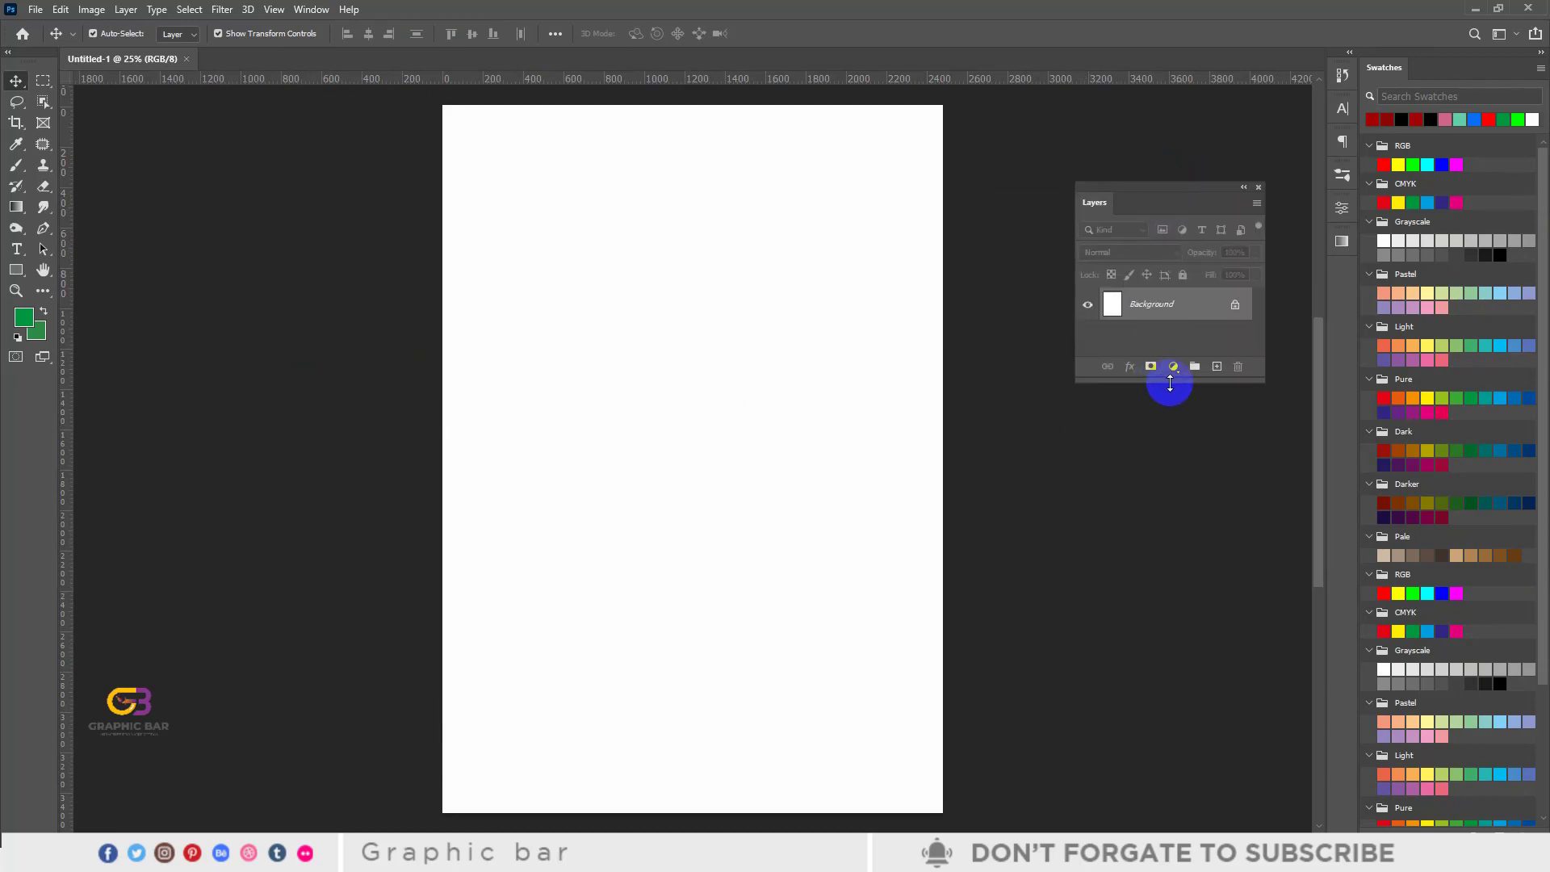
pyautogui.moveTo(1169, 380); pyautogui.dragTo(1155, 653)
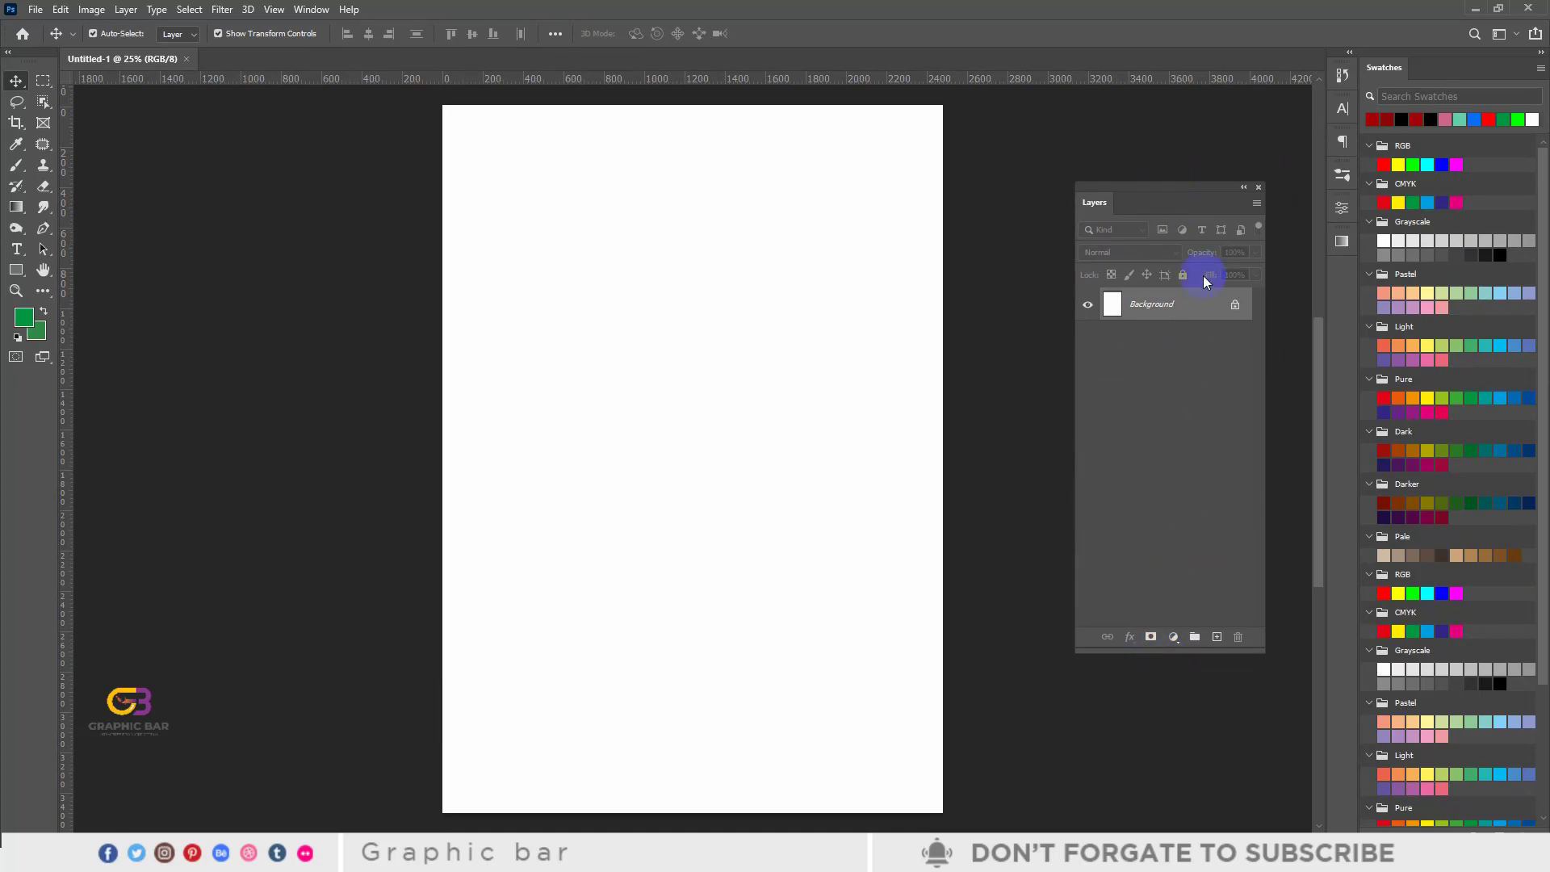
pyautogui.moveTo(1173, 192); pyautogui.dragTo(1183, 194)
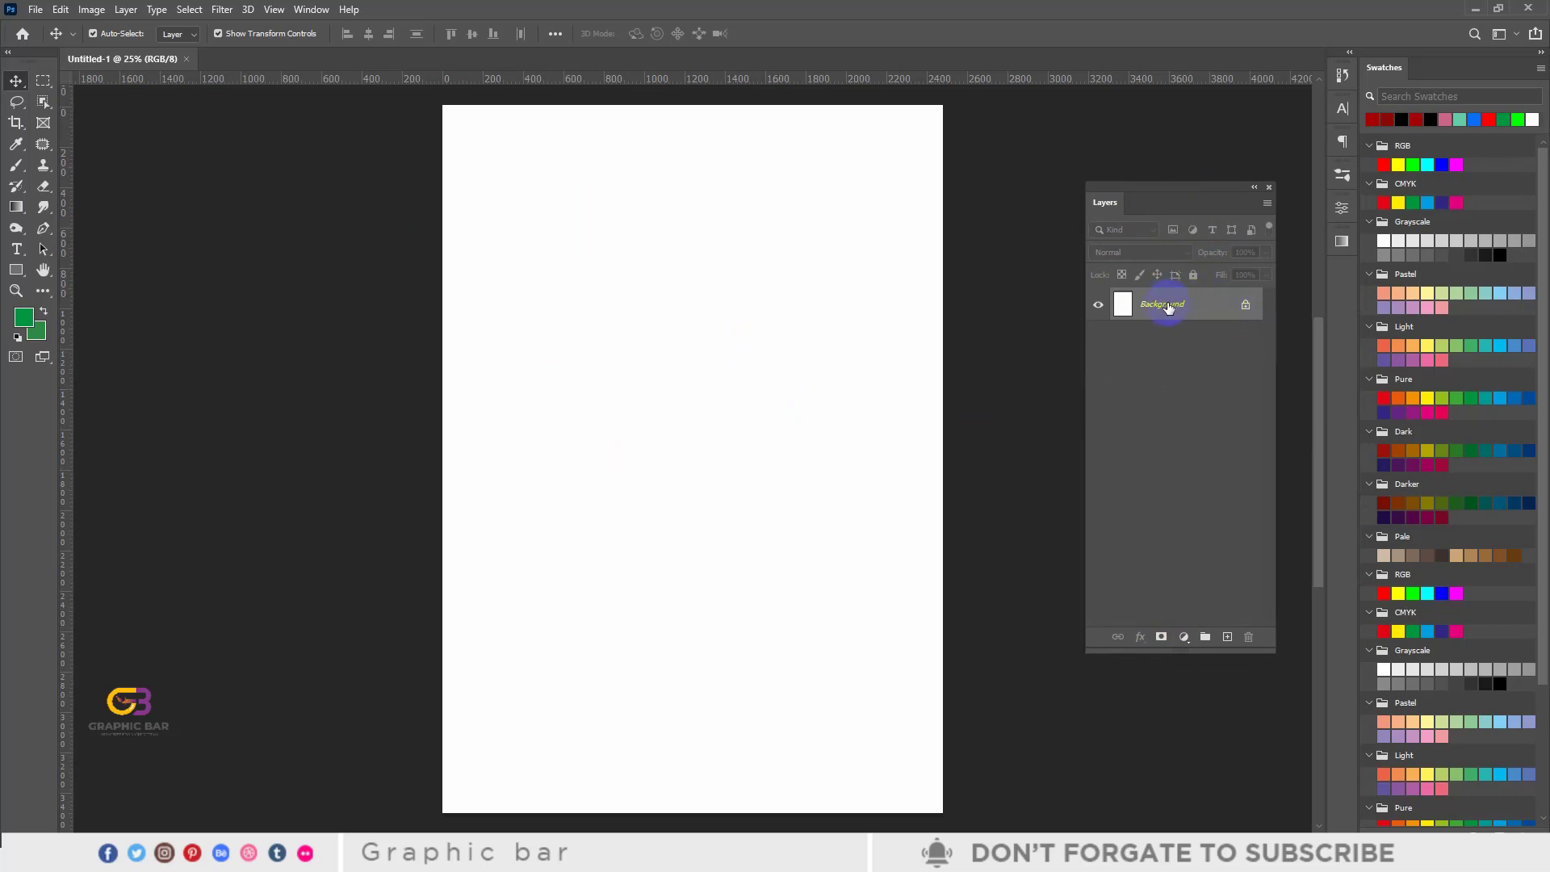
# Step: Unlock the Background layer, then apply the full lock to it and remove that lock again
pyautogui.click(1246, 305)
pyautogui.click(1193, 275)
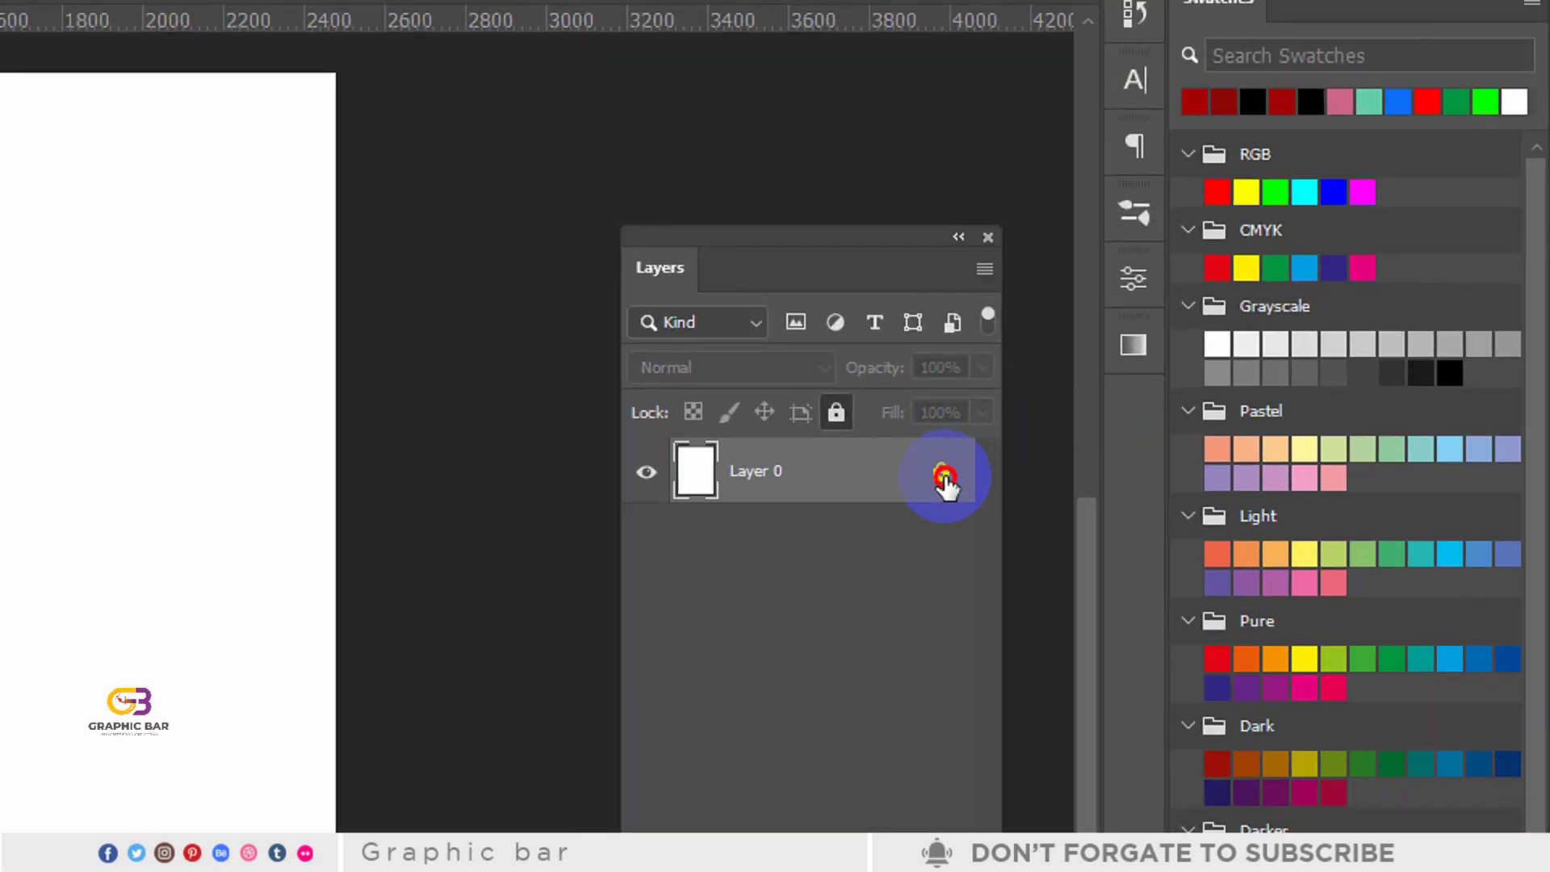
pyautogui.click(943, 478)
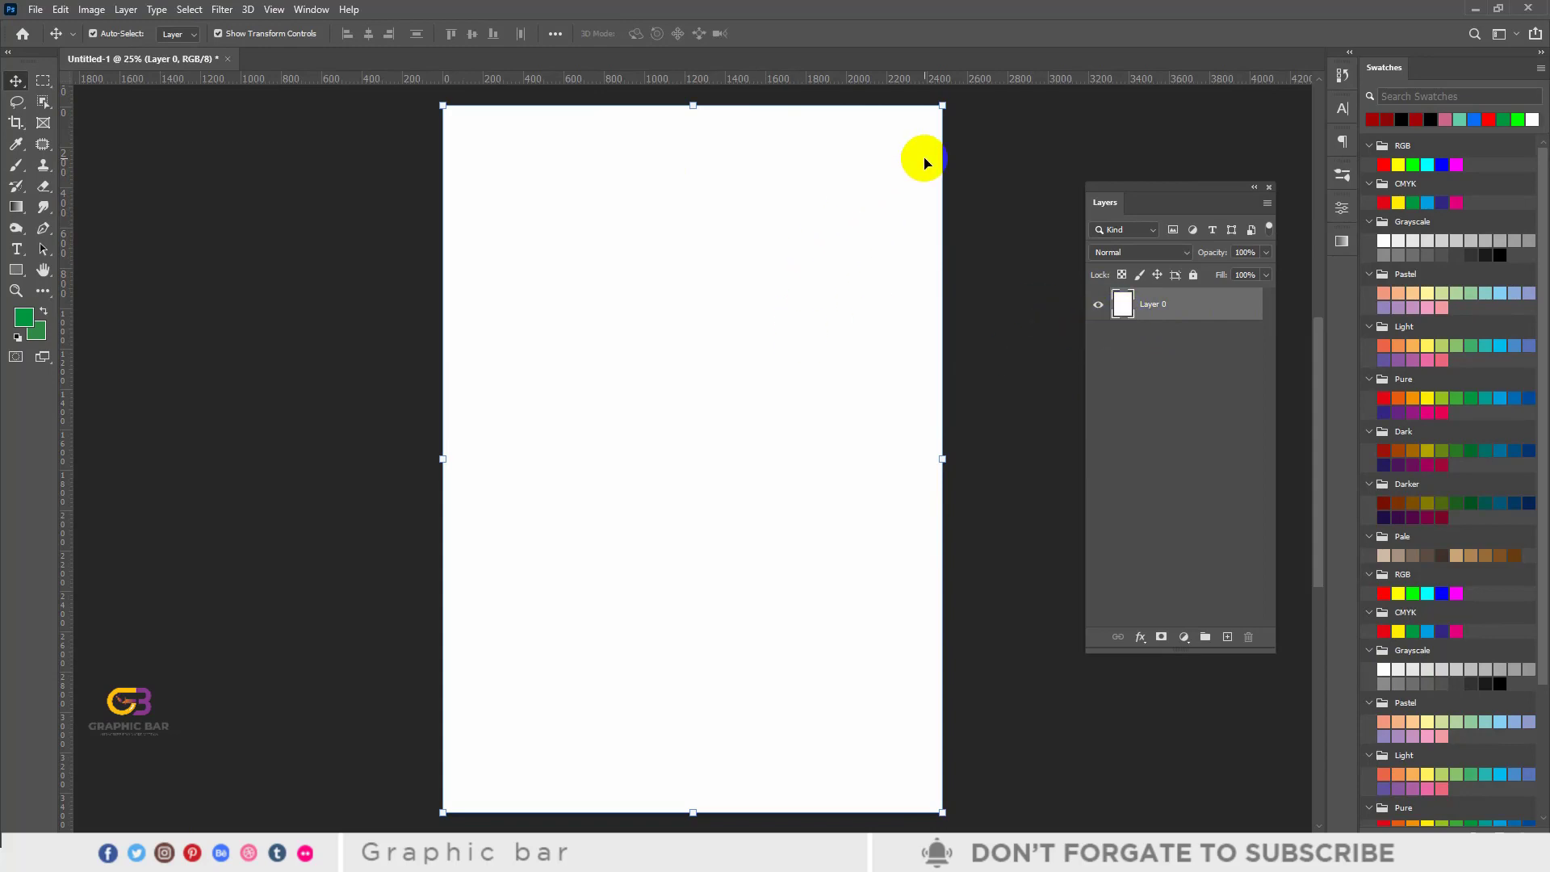
# Step: Toggle Layer 0's visibility, try to move it on the canvas while hidden, and show it again
pyautogui.click(1099, 310)
pyautogui.click(1098, 309)
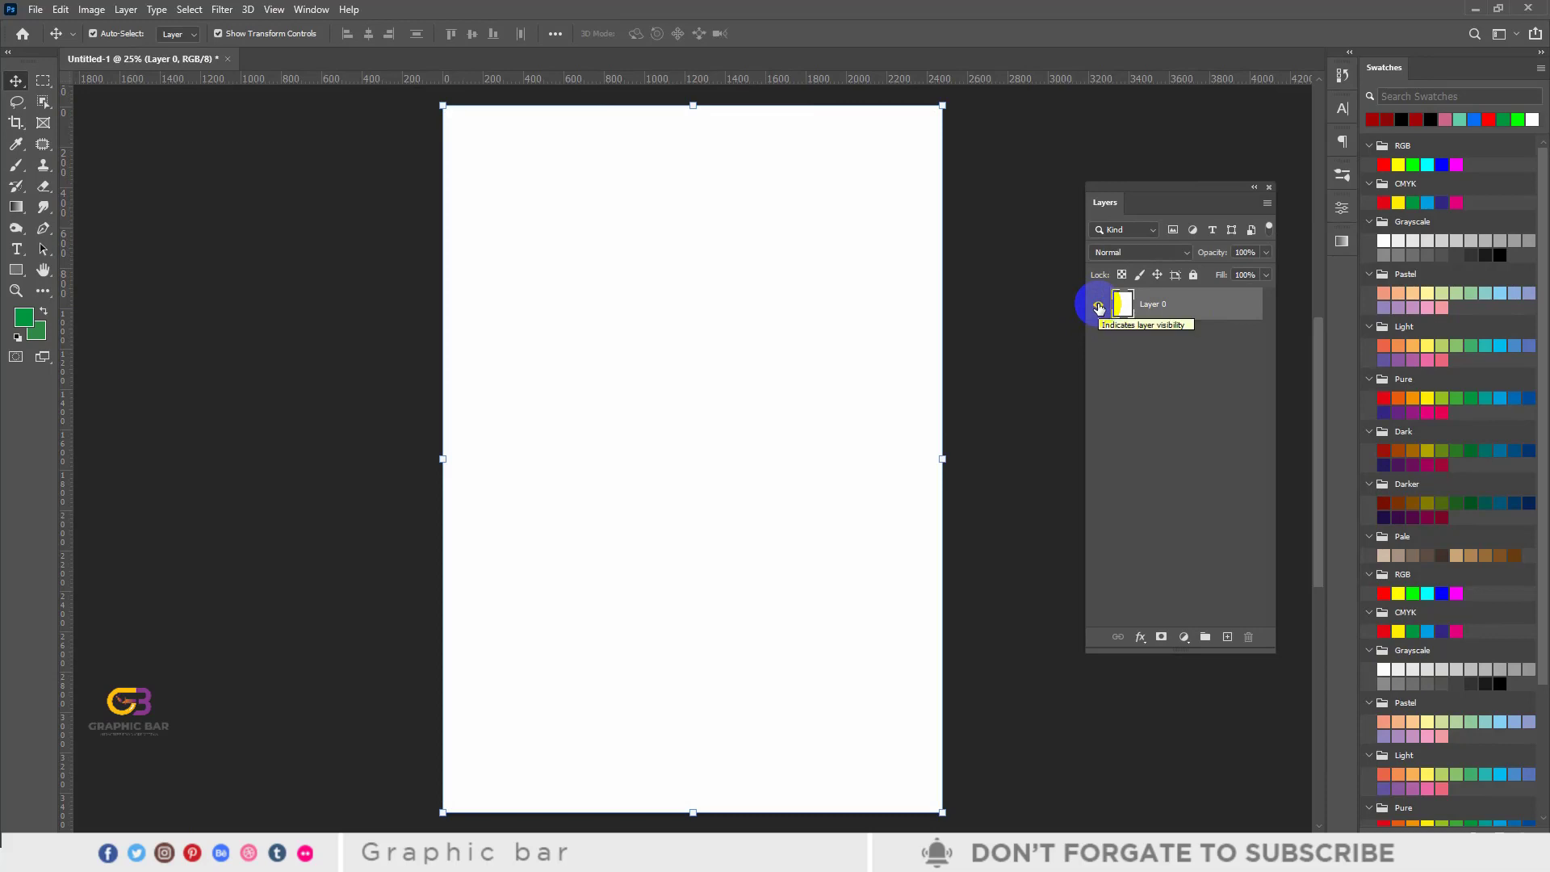
pyautogui.click(1098, 309)
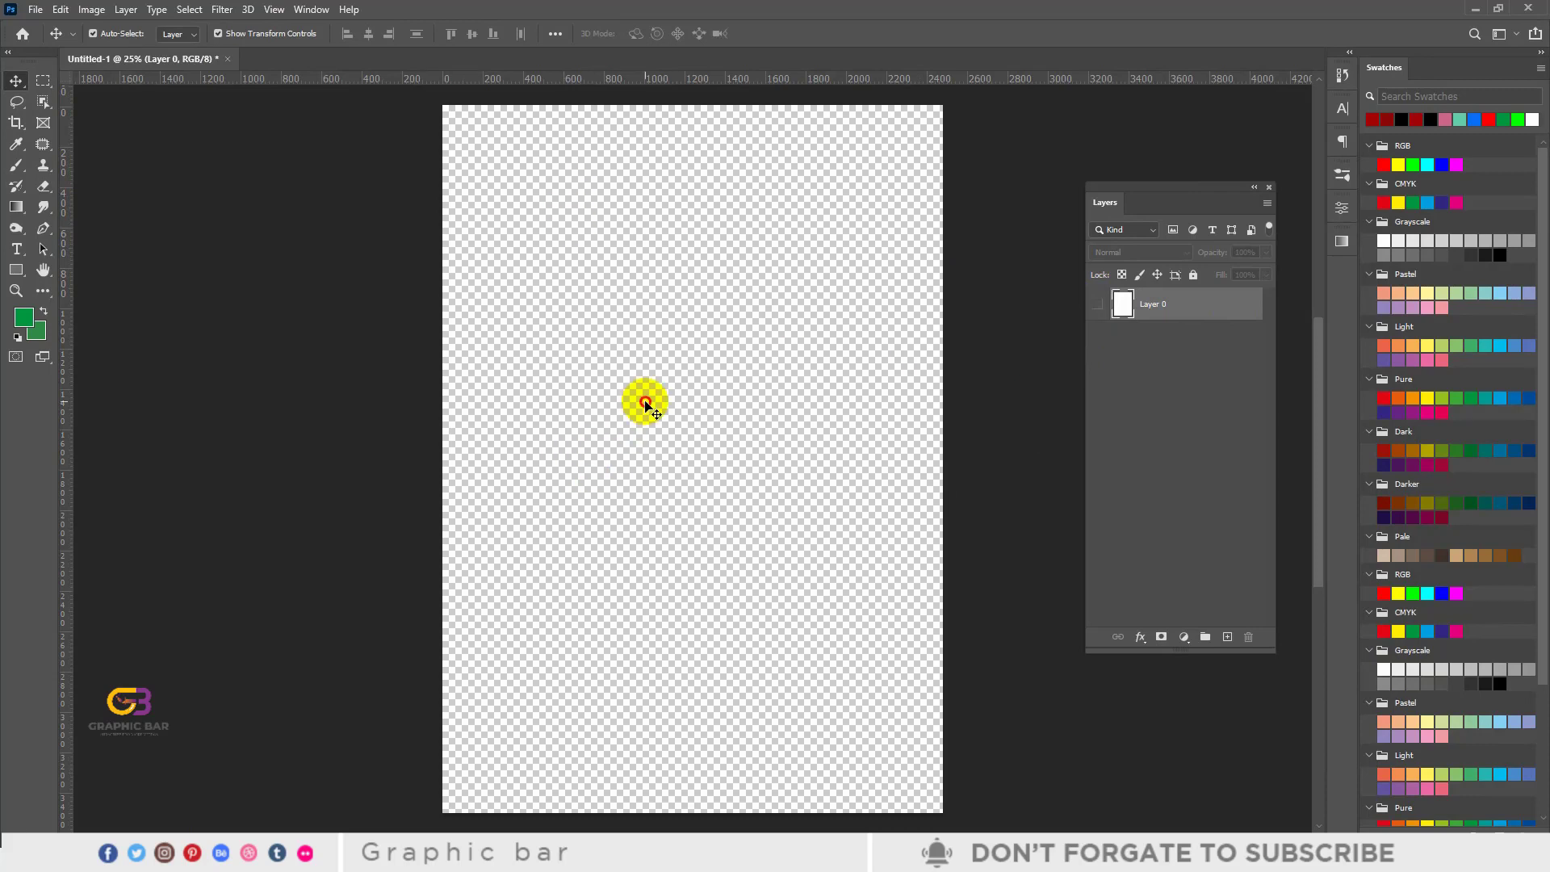
pyautogui.moveTo(646, 404); pyautogui.dragTo(783, 252)
pyautogui.moveTo(635, 240); pyautogui.dragTo(661, 311)
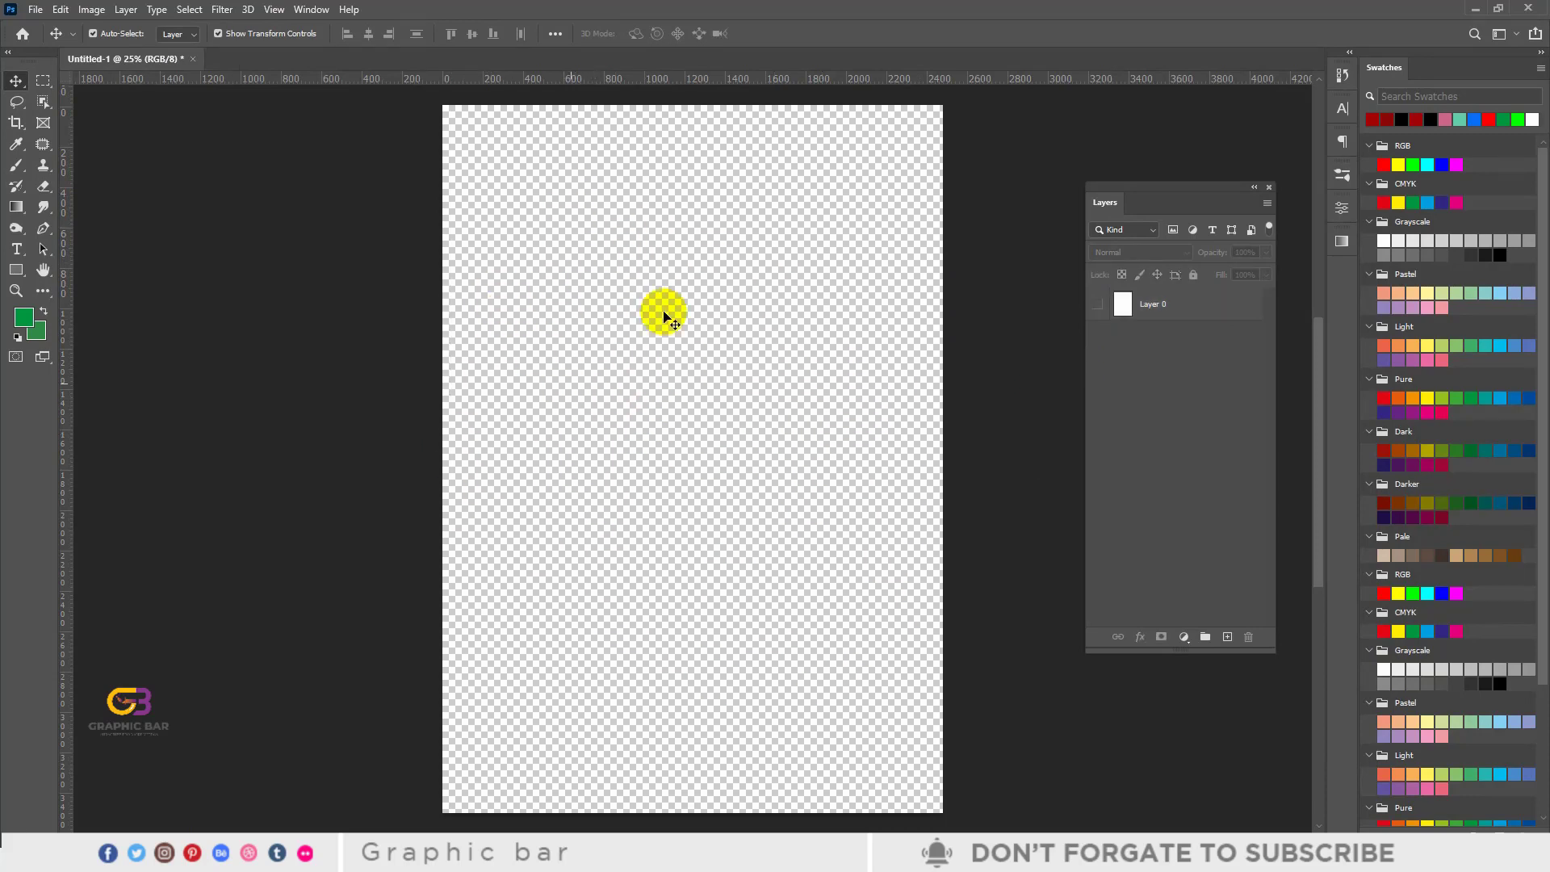
pyautogui.click(1099, 306)
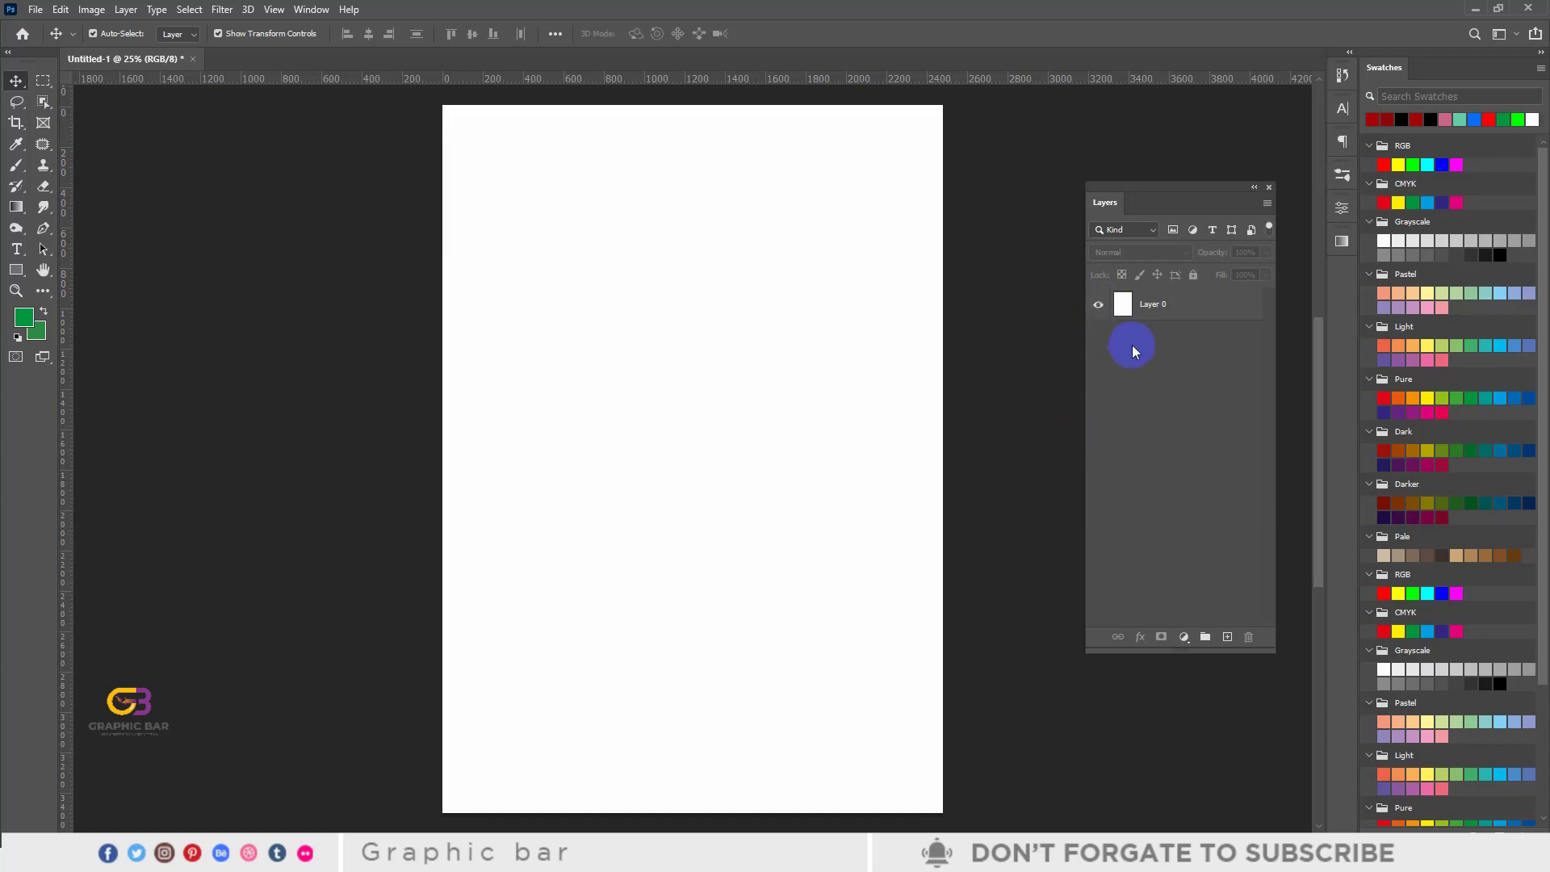
# Step: Lock all properties of Layer 0 and clear the layer selection
pyautogui.click(1163, 305)
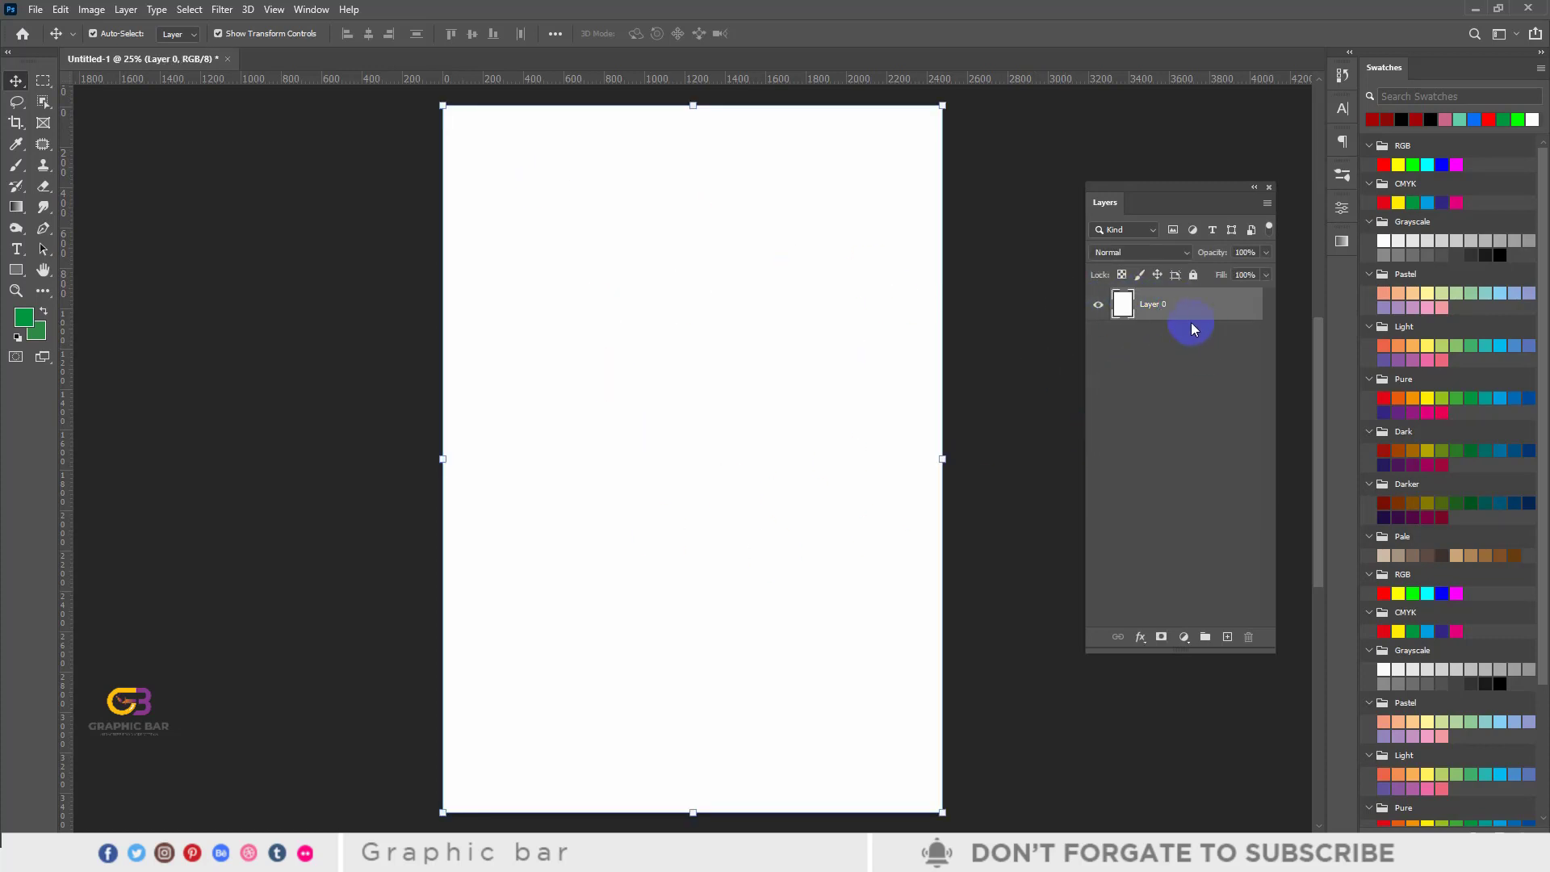
pyautogui.click(699, 353)
pyautogui.click(1193, 275)
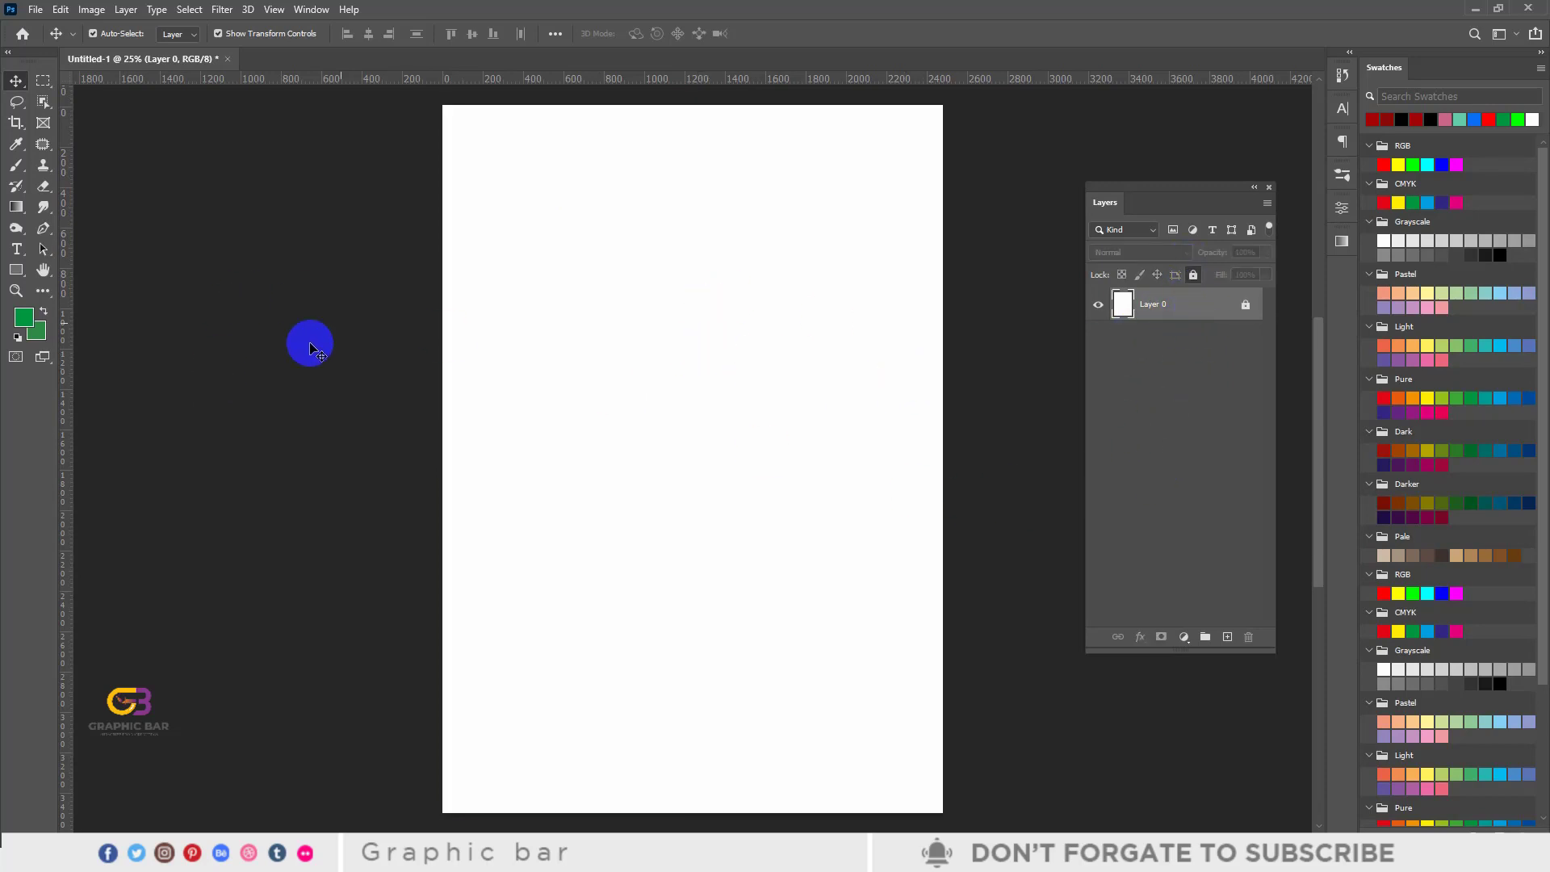
pyautogui.click(586, 365)
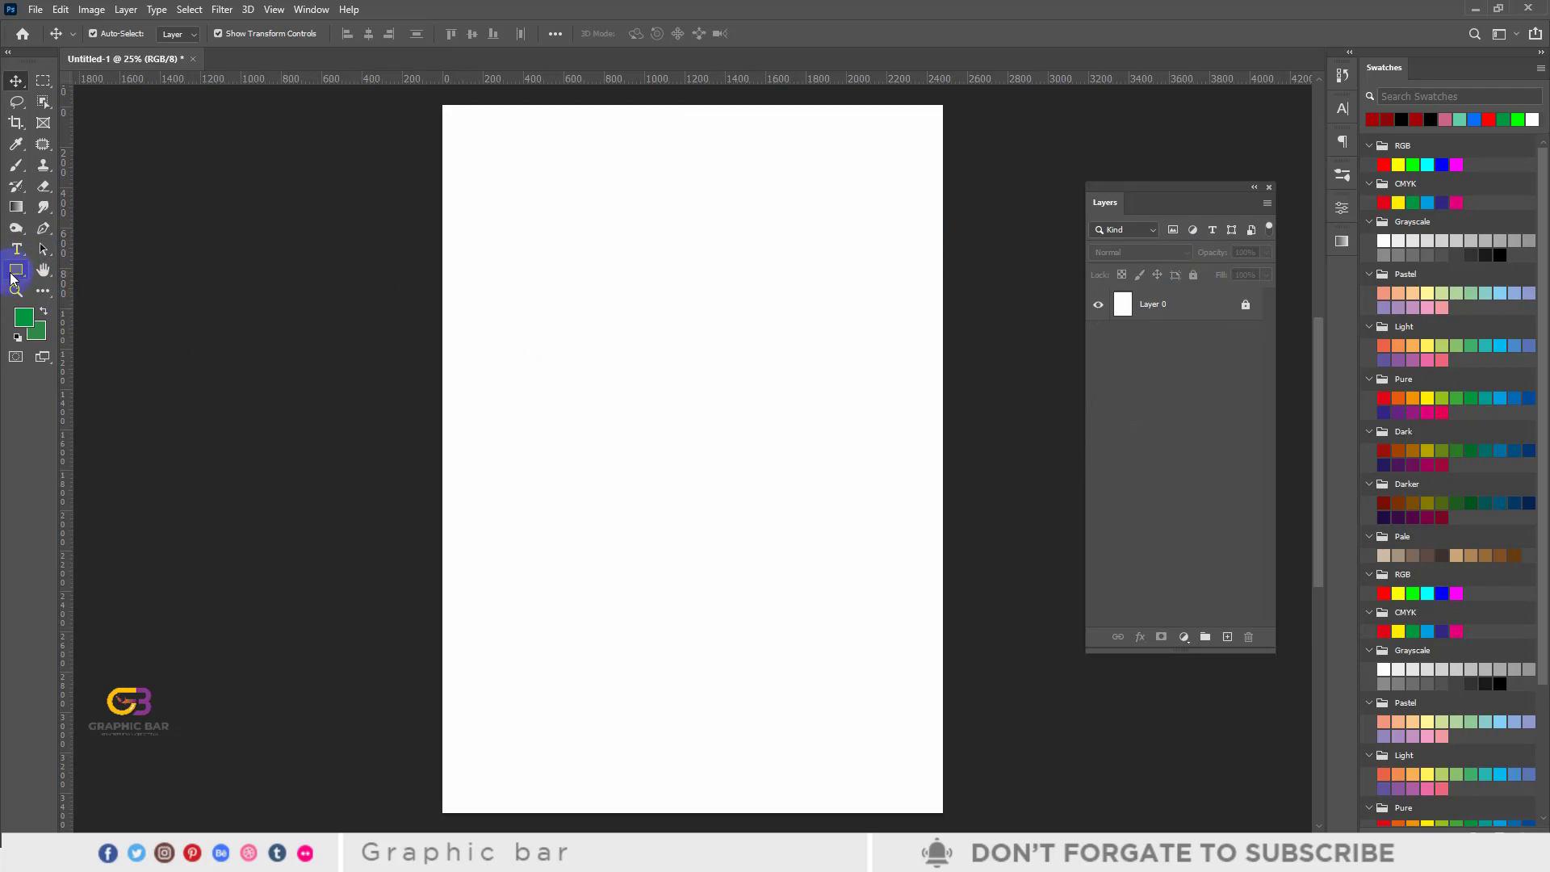
# Step: Draw a rectangle of about 640 × 1162 px with a green fill and no stroke in the canvas's upper-left area
pyautogui.click(16, 250)
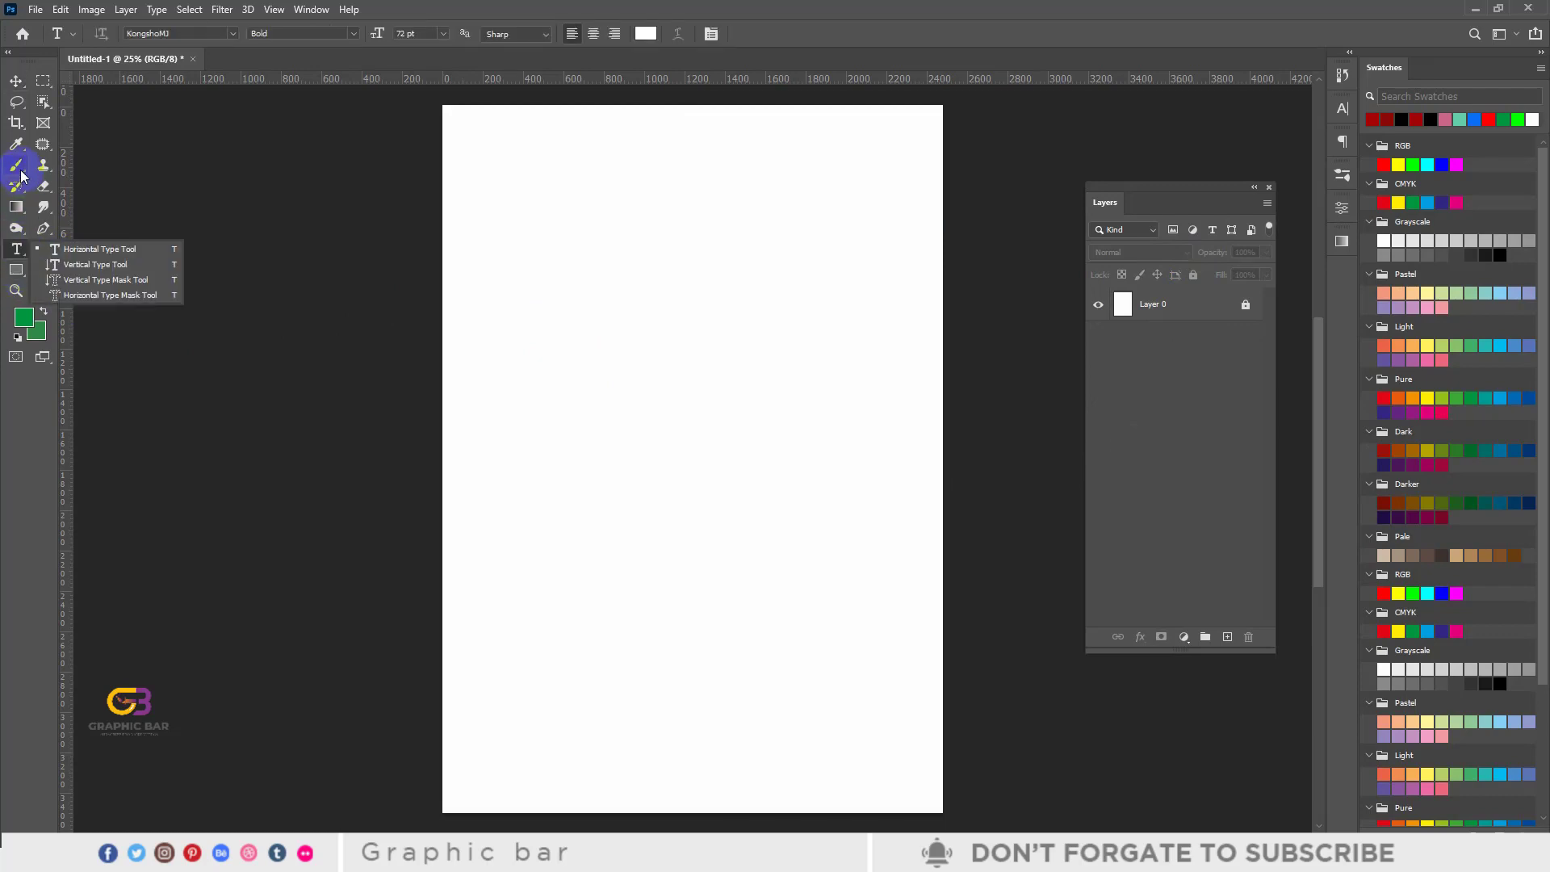
pyautogui.click(16, 271)
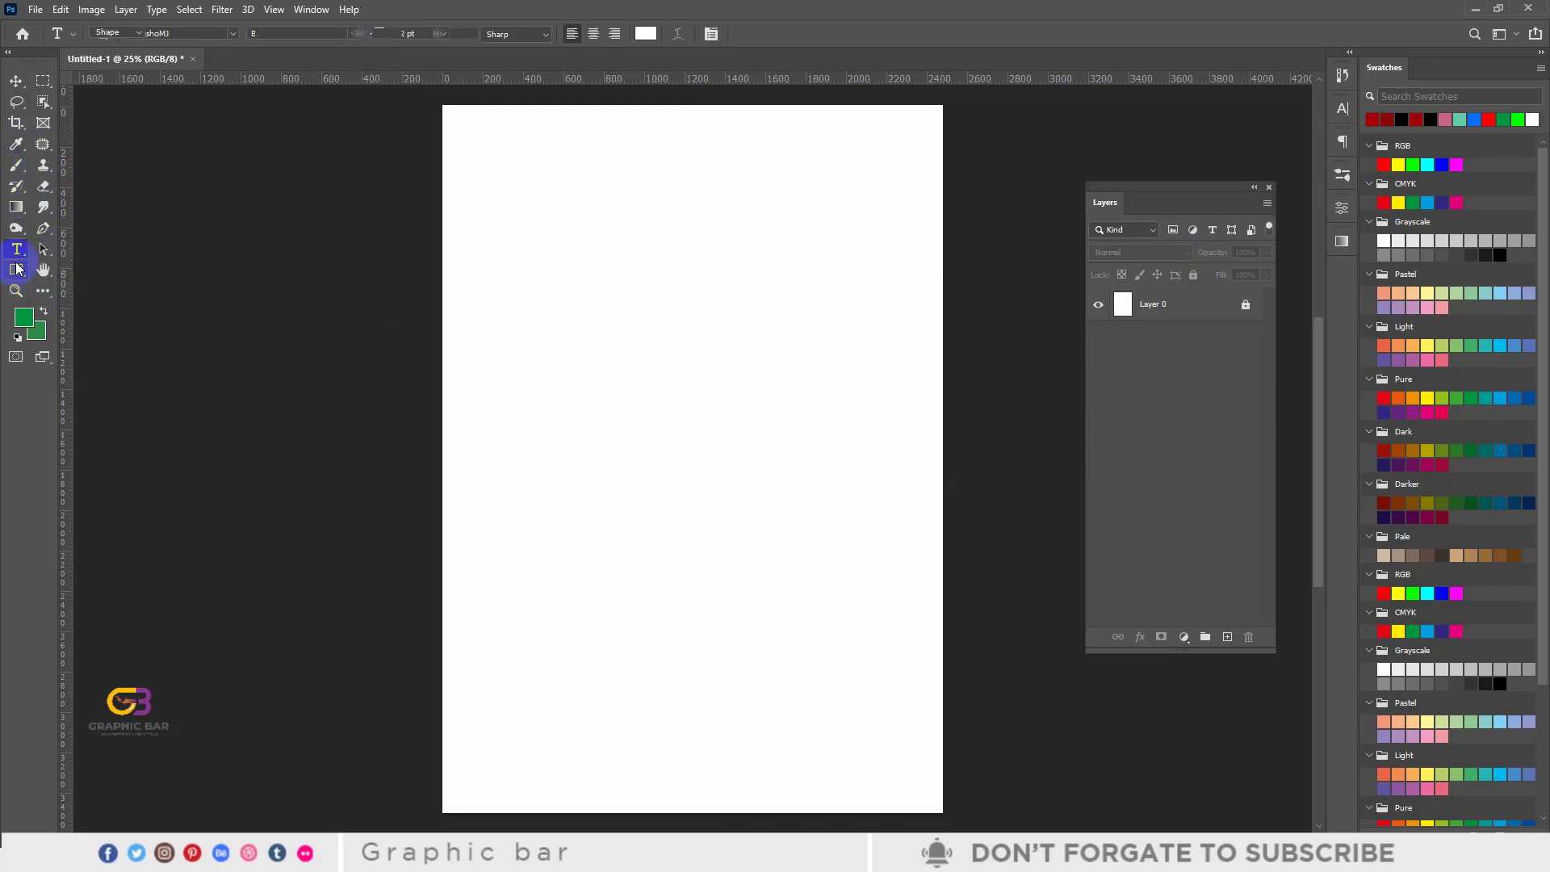
pyautogui.rightClick(17, 270)
pyautogui.click(81, 265)
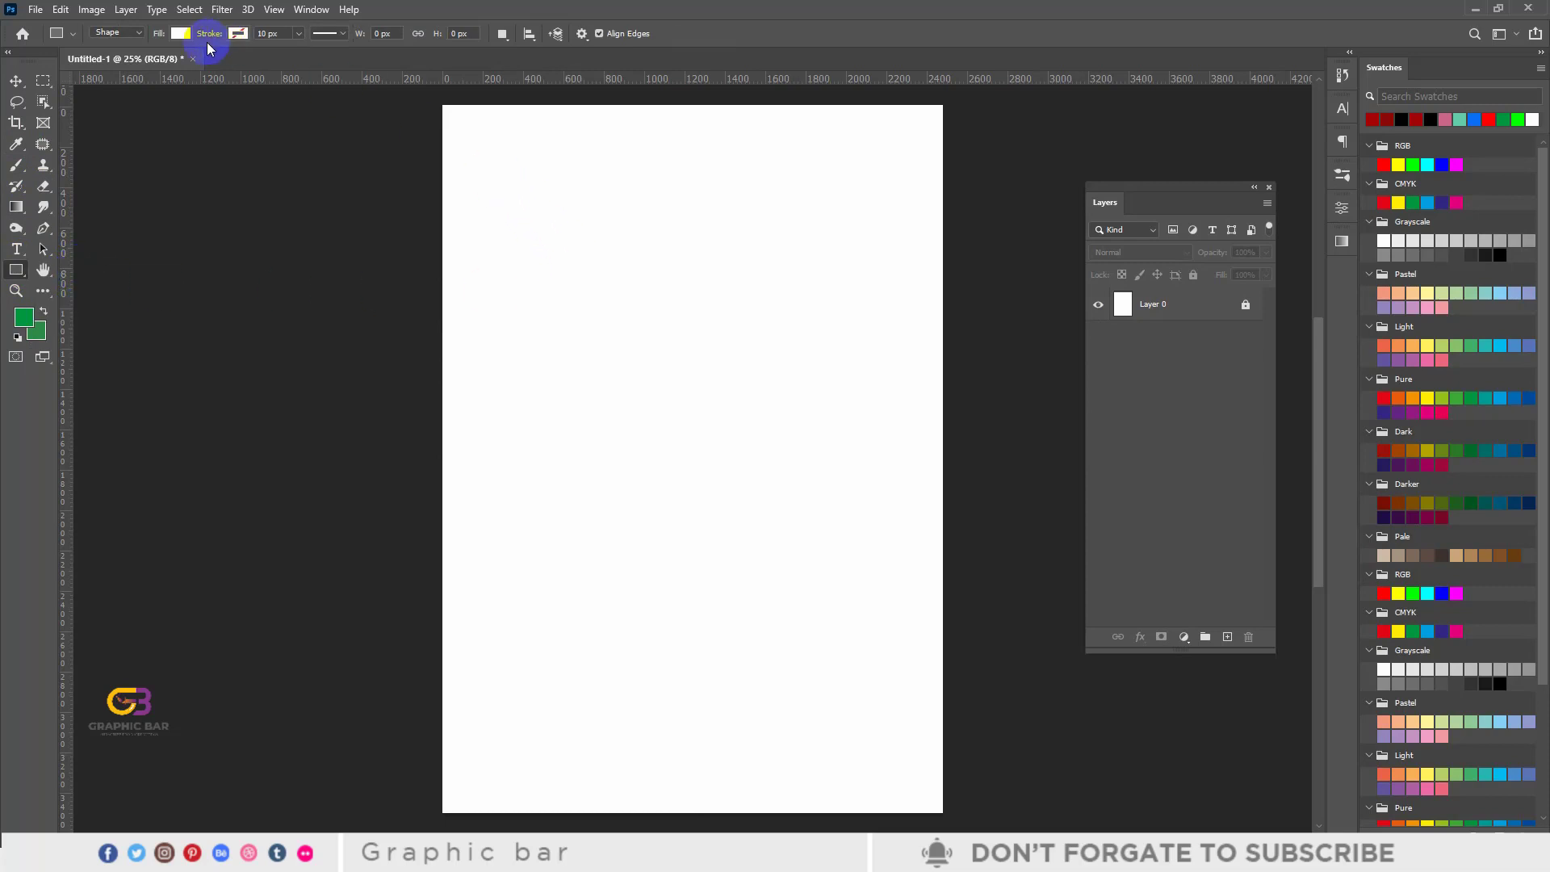
pyautogui.click(181, 34)
pyautogui.click(171, 64)
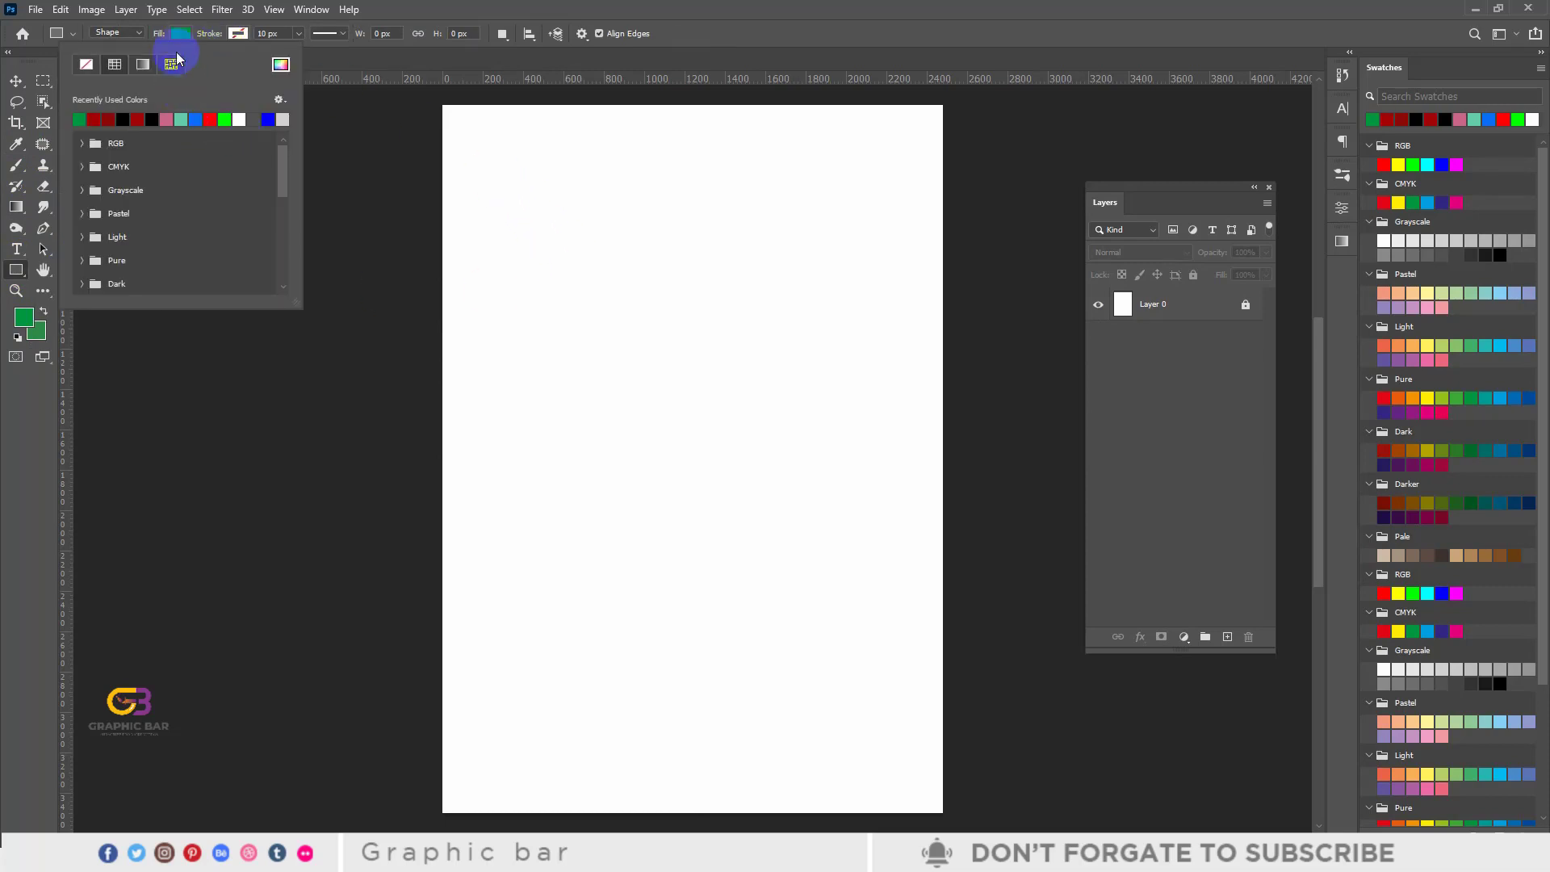
pyautogui.click(178, 32)
pyautogui.moveTo(485, 191); pyautogui.dragTo(614, 426)
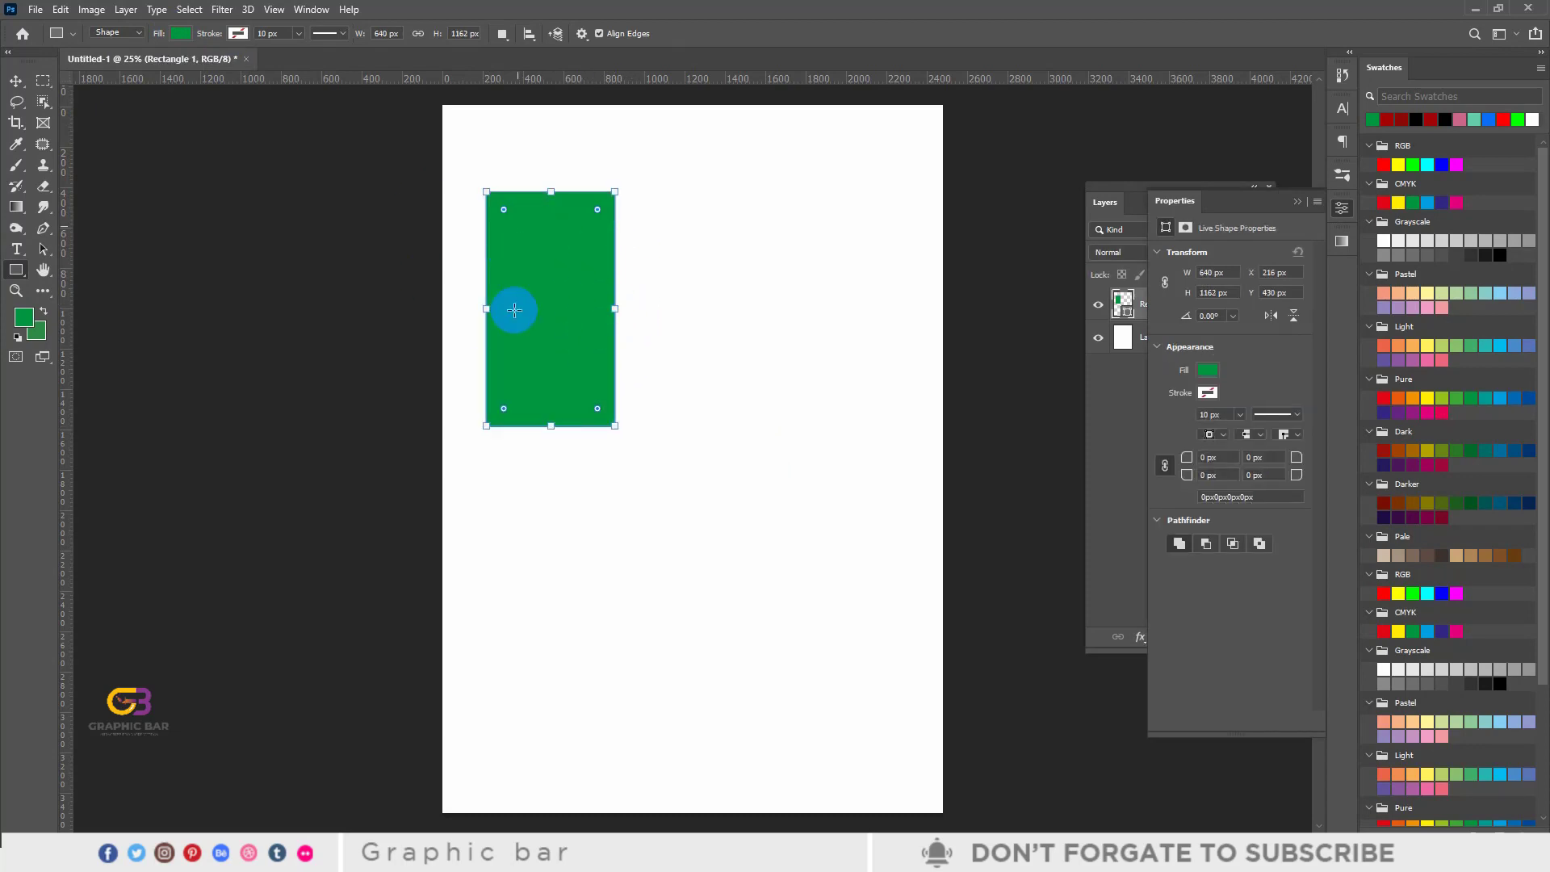
pyautogui.click(1302, 201)
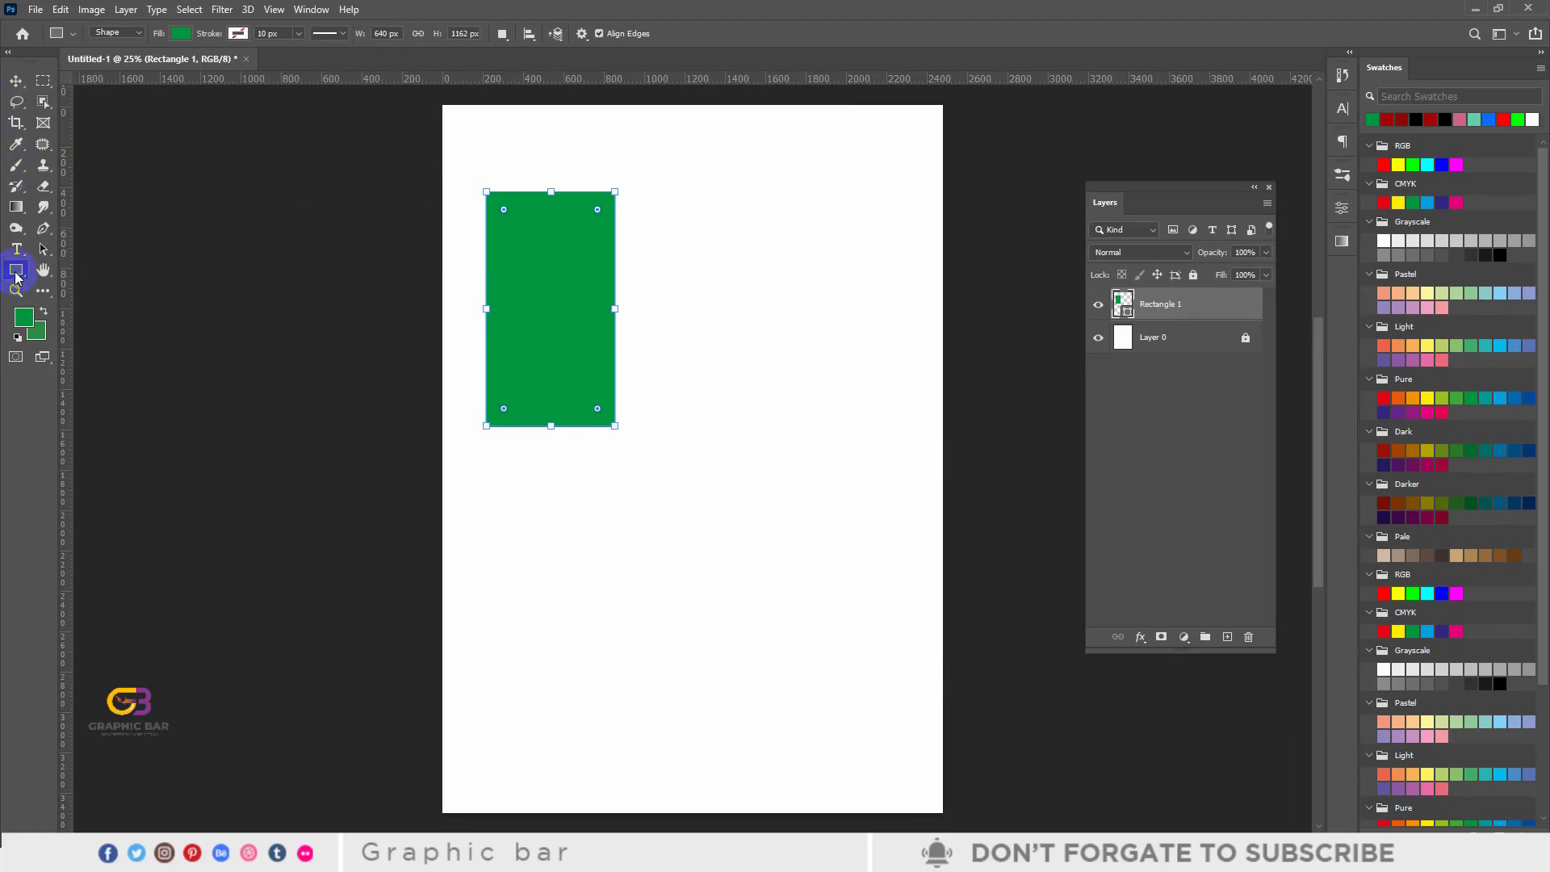
# Step: Draw a green rounded rectangle with a 150 px corner radius to the right of the first rectangle
pyautogui.rightClick(16, 274)
pyautogui.click(91, 288)
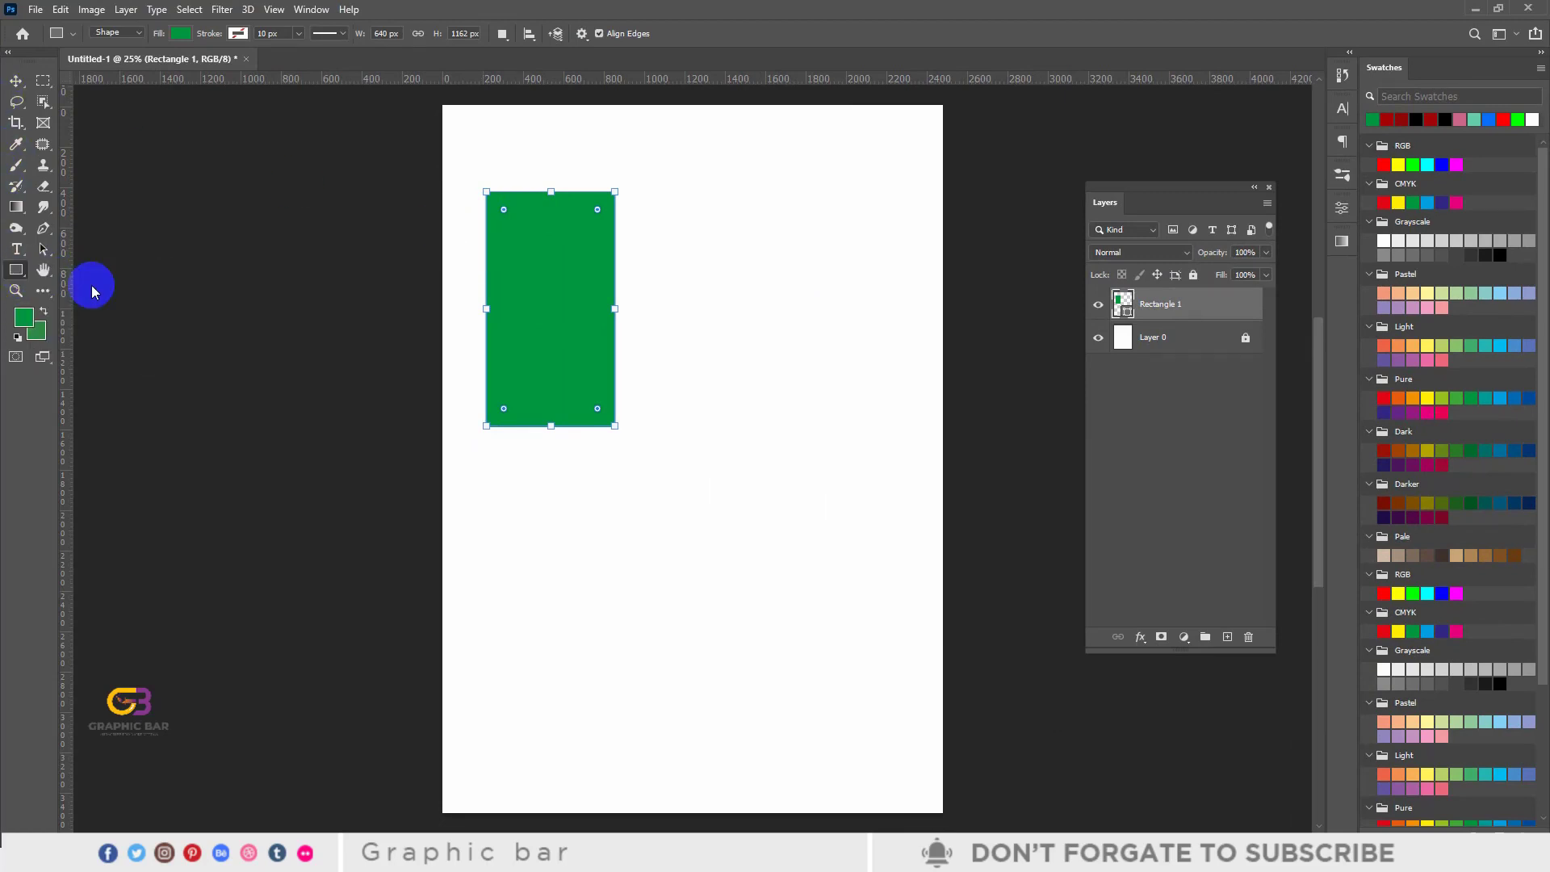
pyautogui.moveTo(687, 194); pyautogui.dragTo(809, 401)
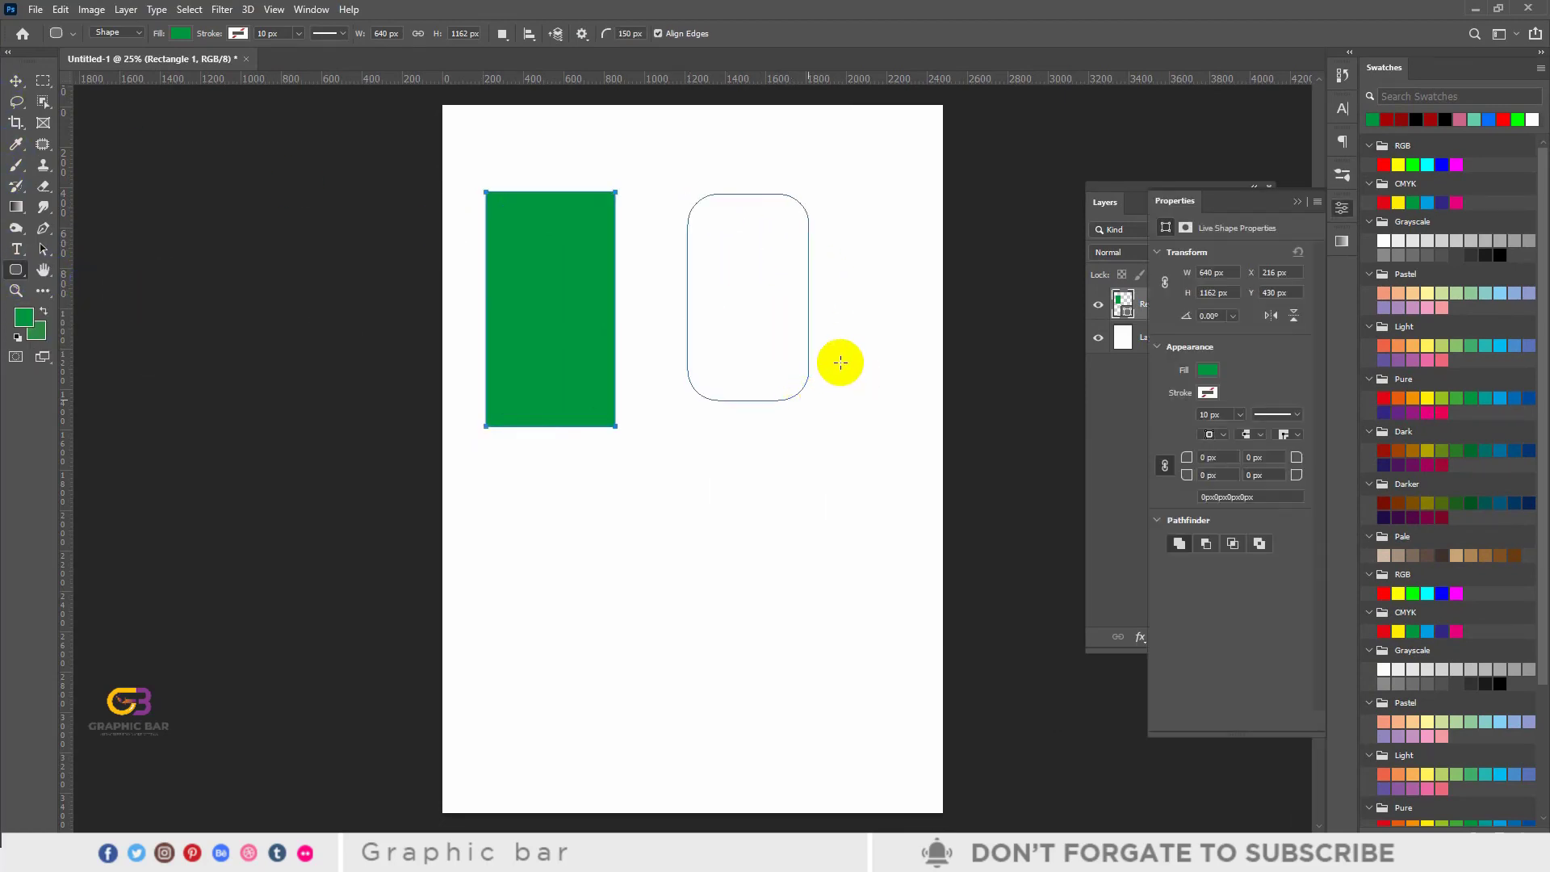
pyautogui.click(1296, 202)
pyautogui.press('v')
# Step: Select the rounded rectangle, the Rectangle 1 layer and the Rounded Rectangle 1 layer in turn to match shapes with layers
pyautogui.click(735, 304)
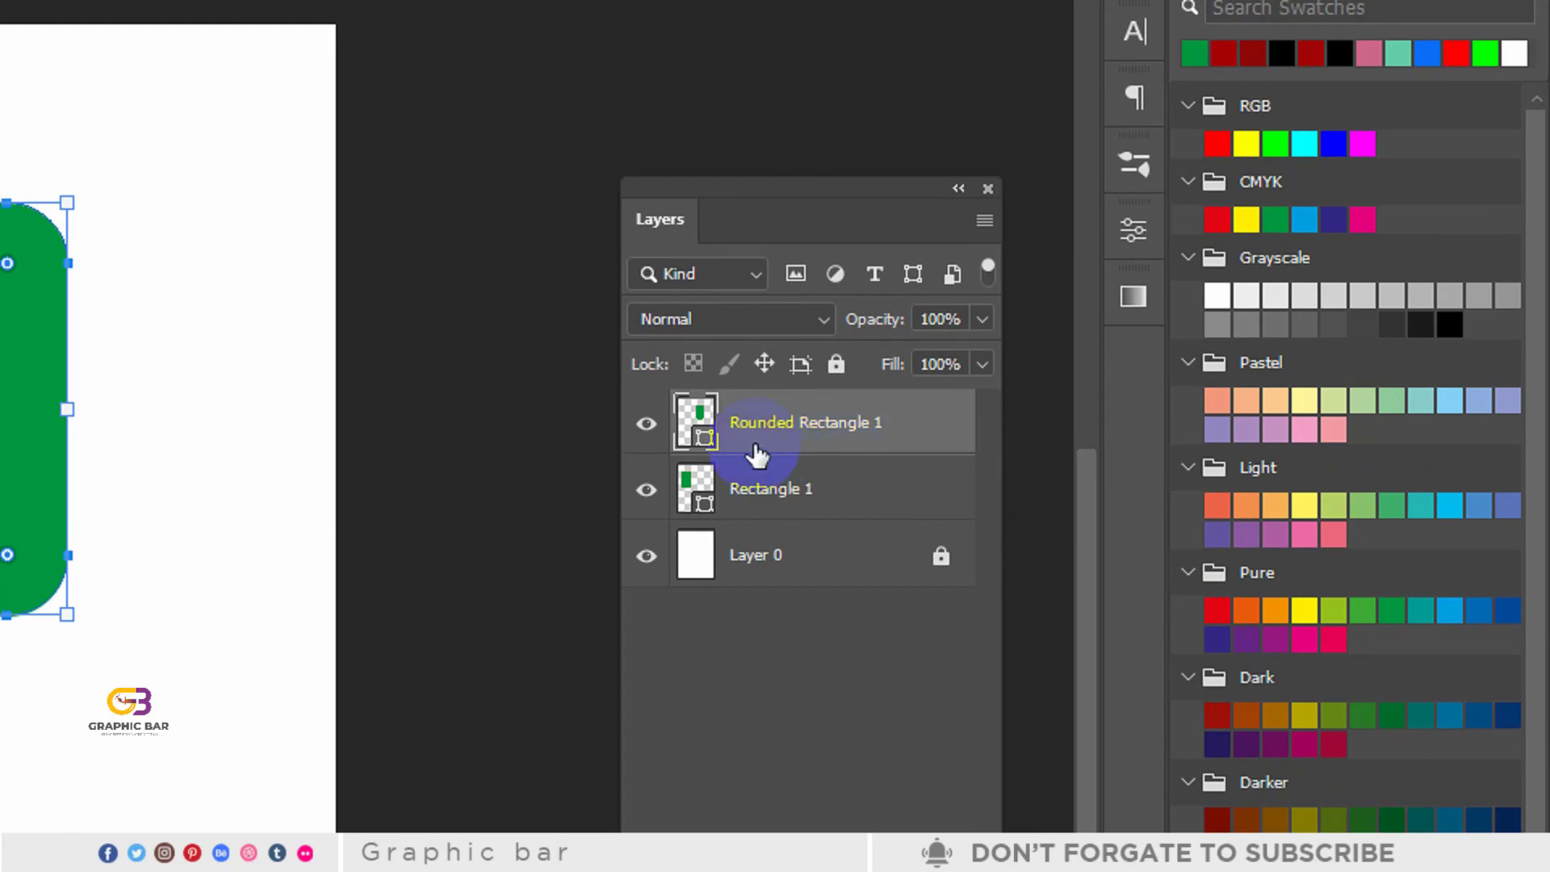
pyautogui.click(830, 490)
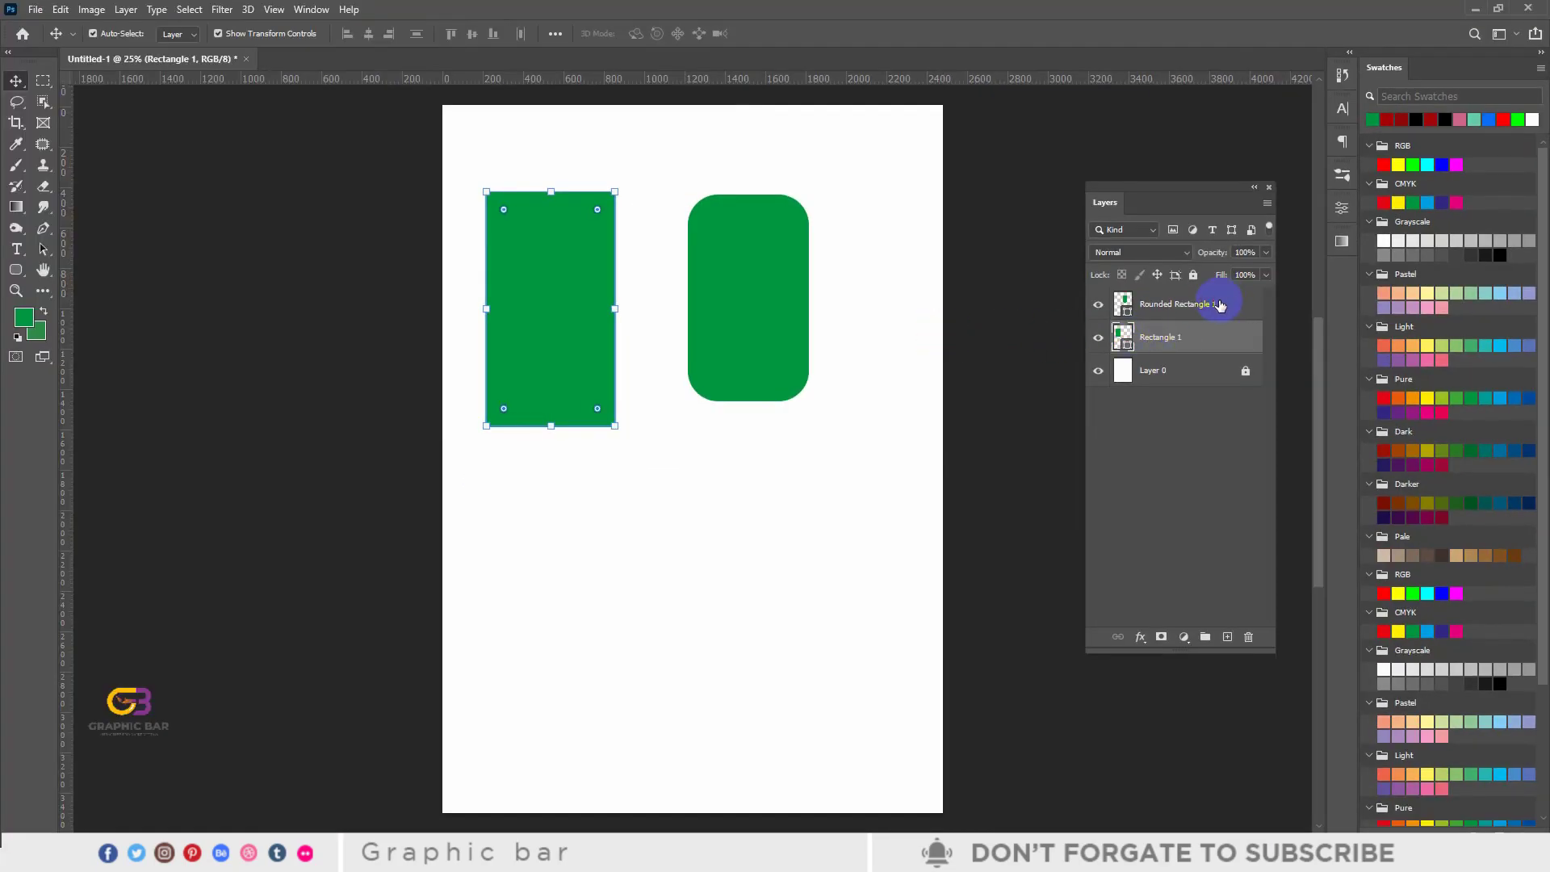
pyautogui.click(1220, 305)
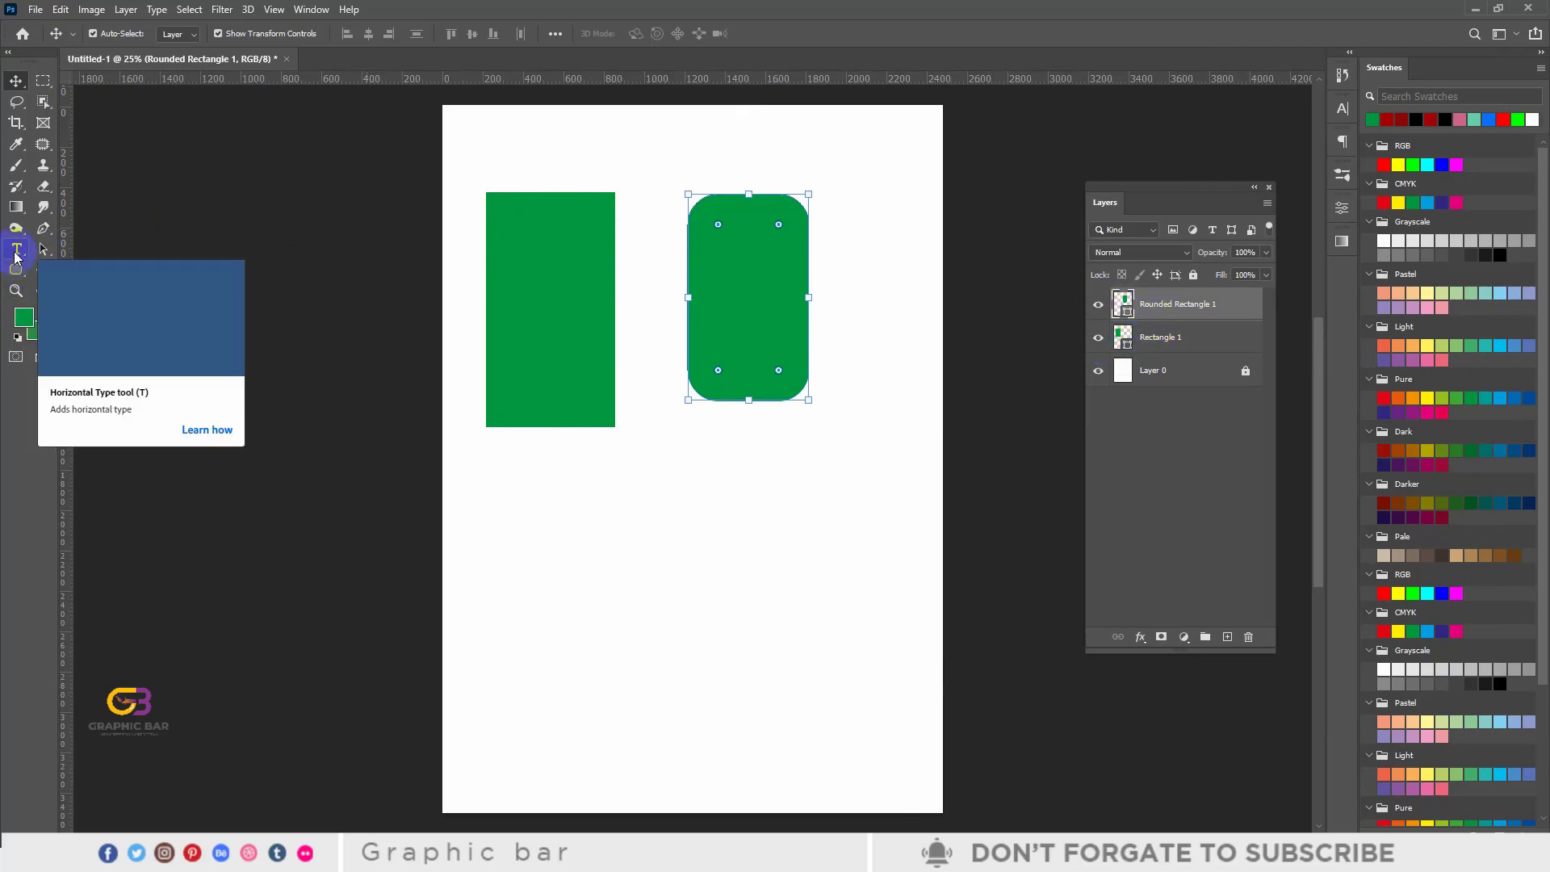
# Step: Place a horizontal text line below the rectangles and try to set its font to Poppins Bold
pyautogui.click(16, 251)
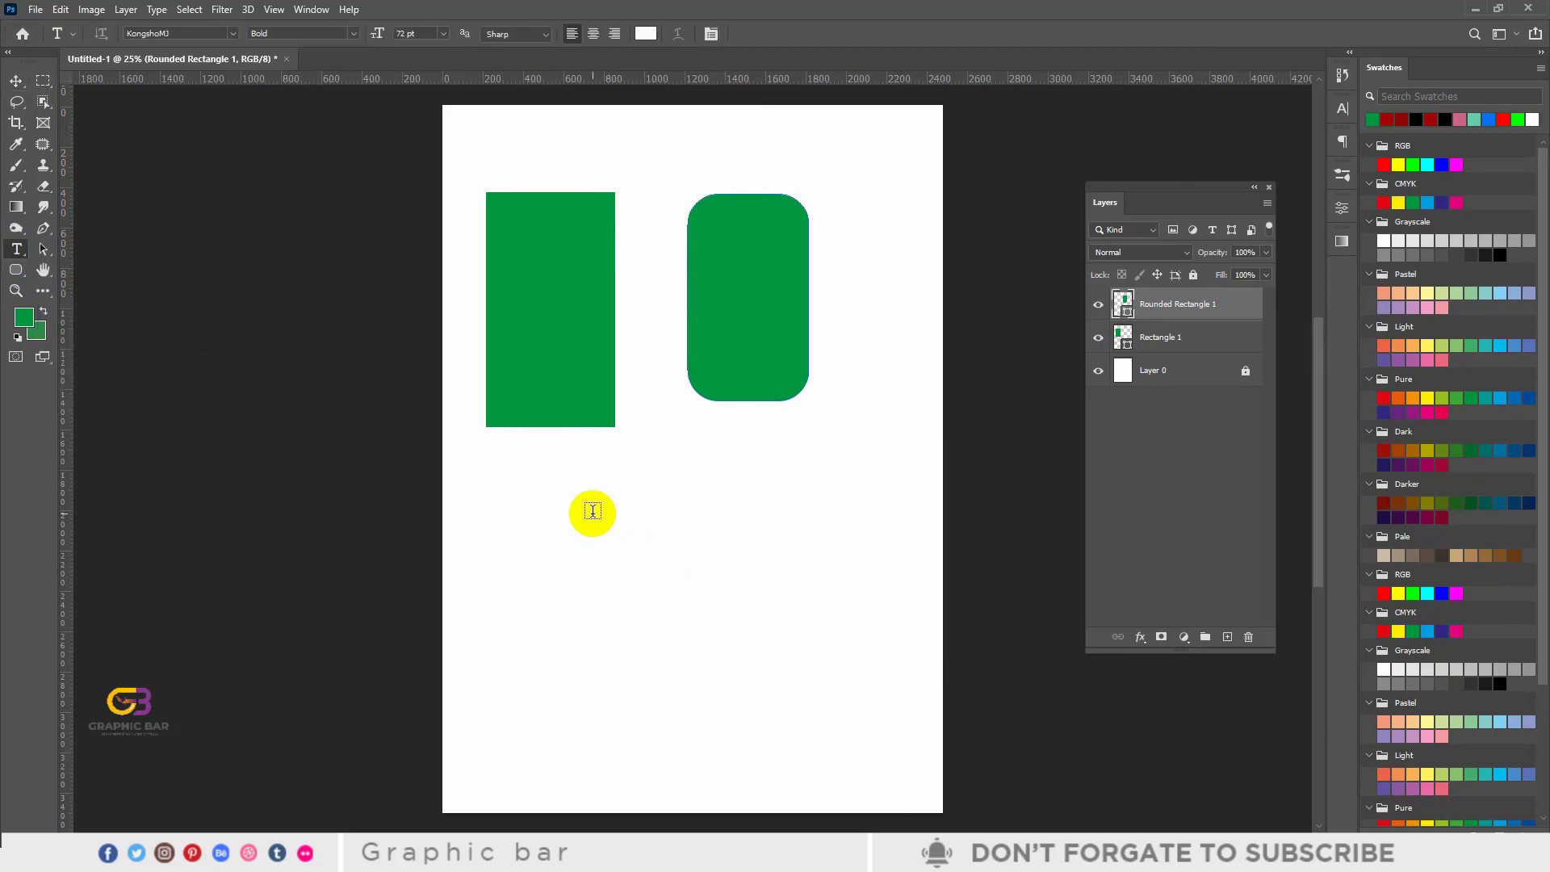
pyautogui.click(616, 526)
pyautogui.click(702, 519)
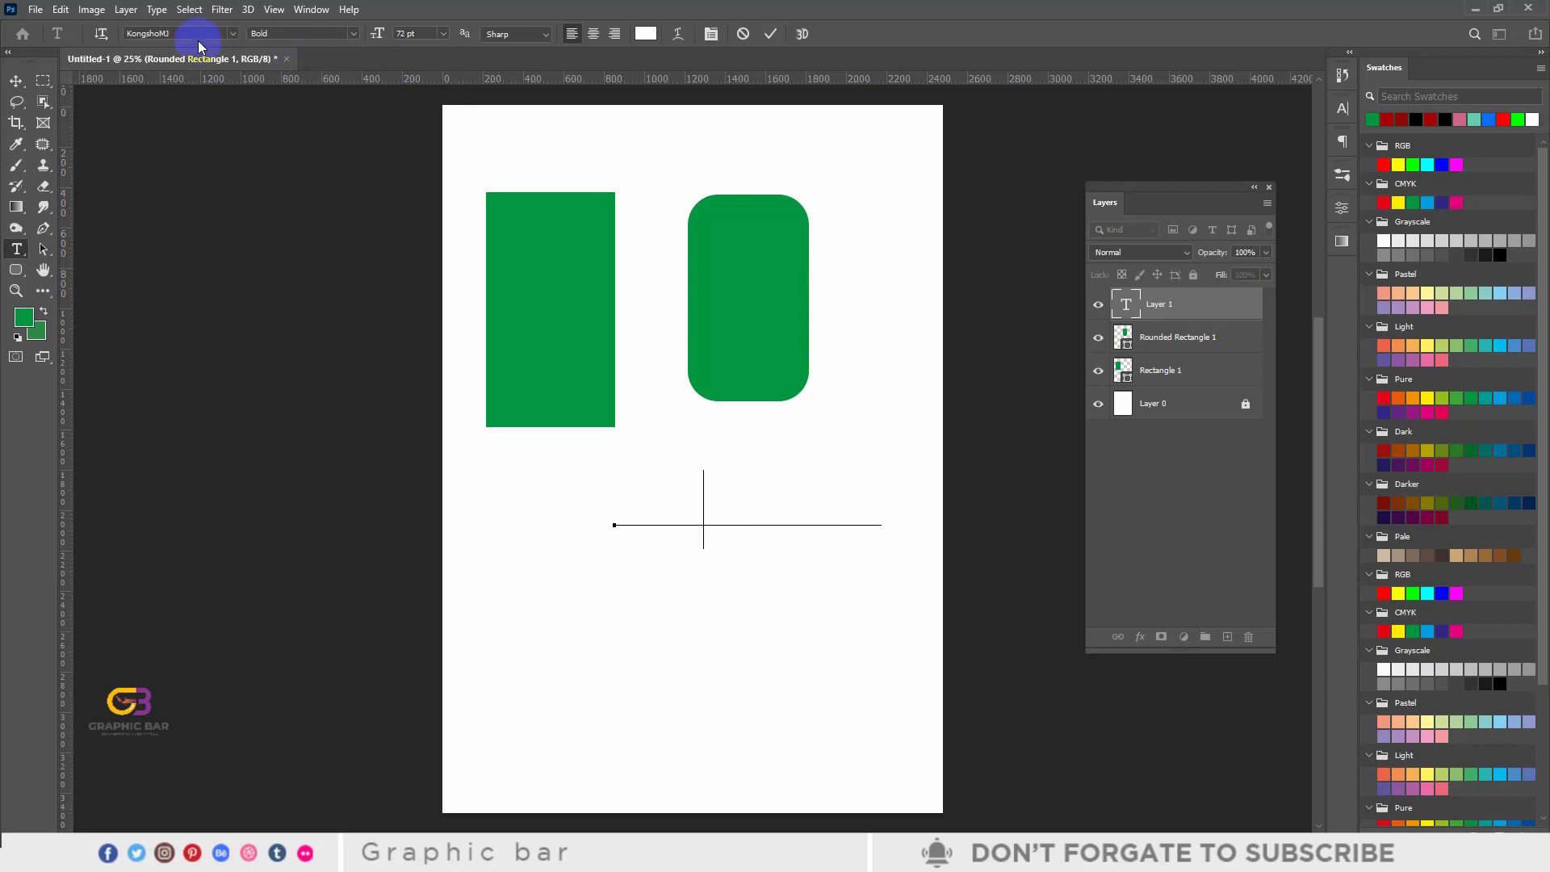
pyautogui.click(234, 34)
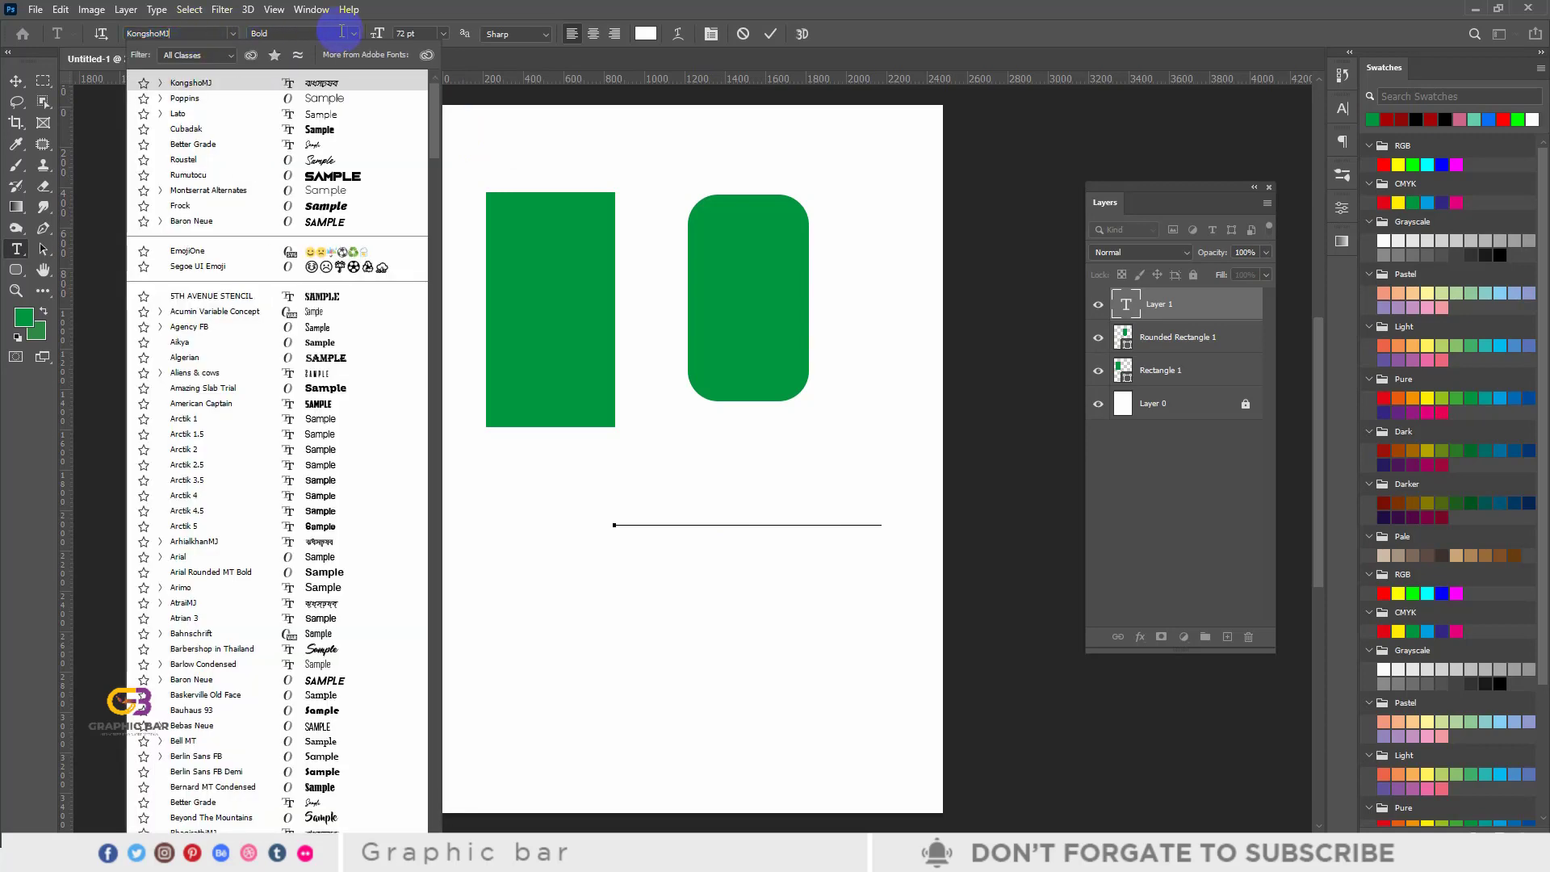
pyautogui.write('poppi')
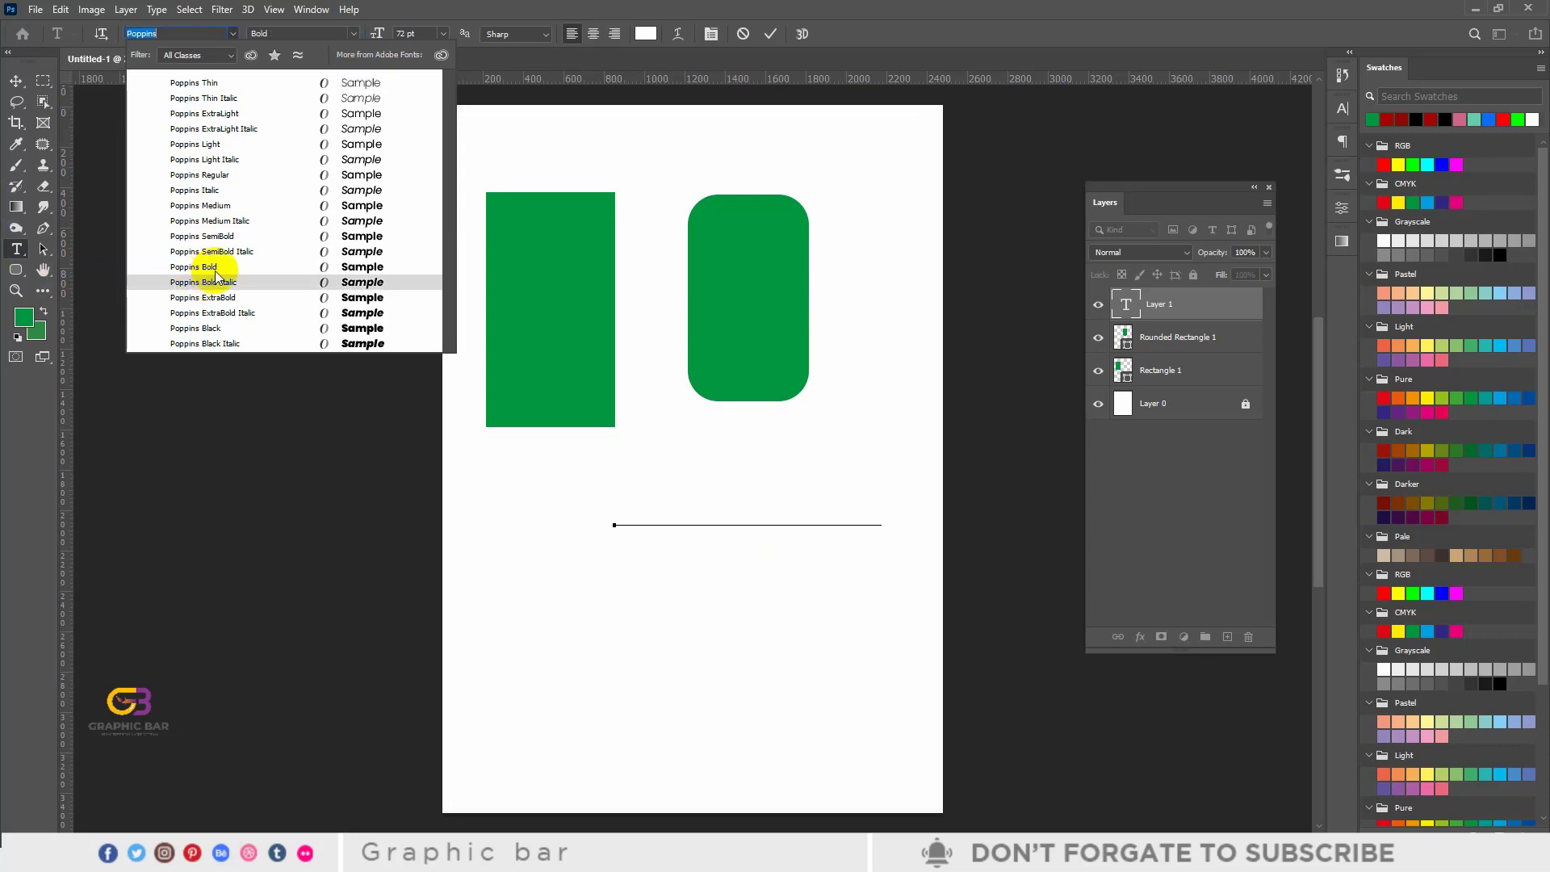
pyautogui.click(194, 268)
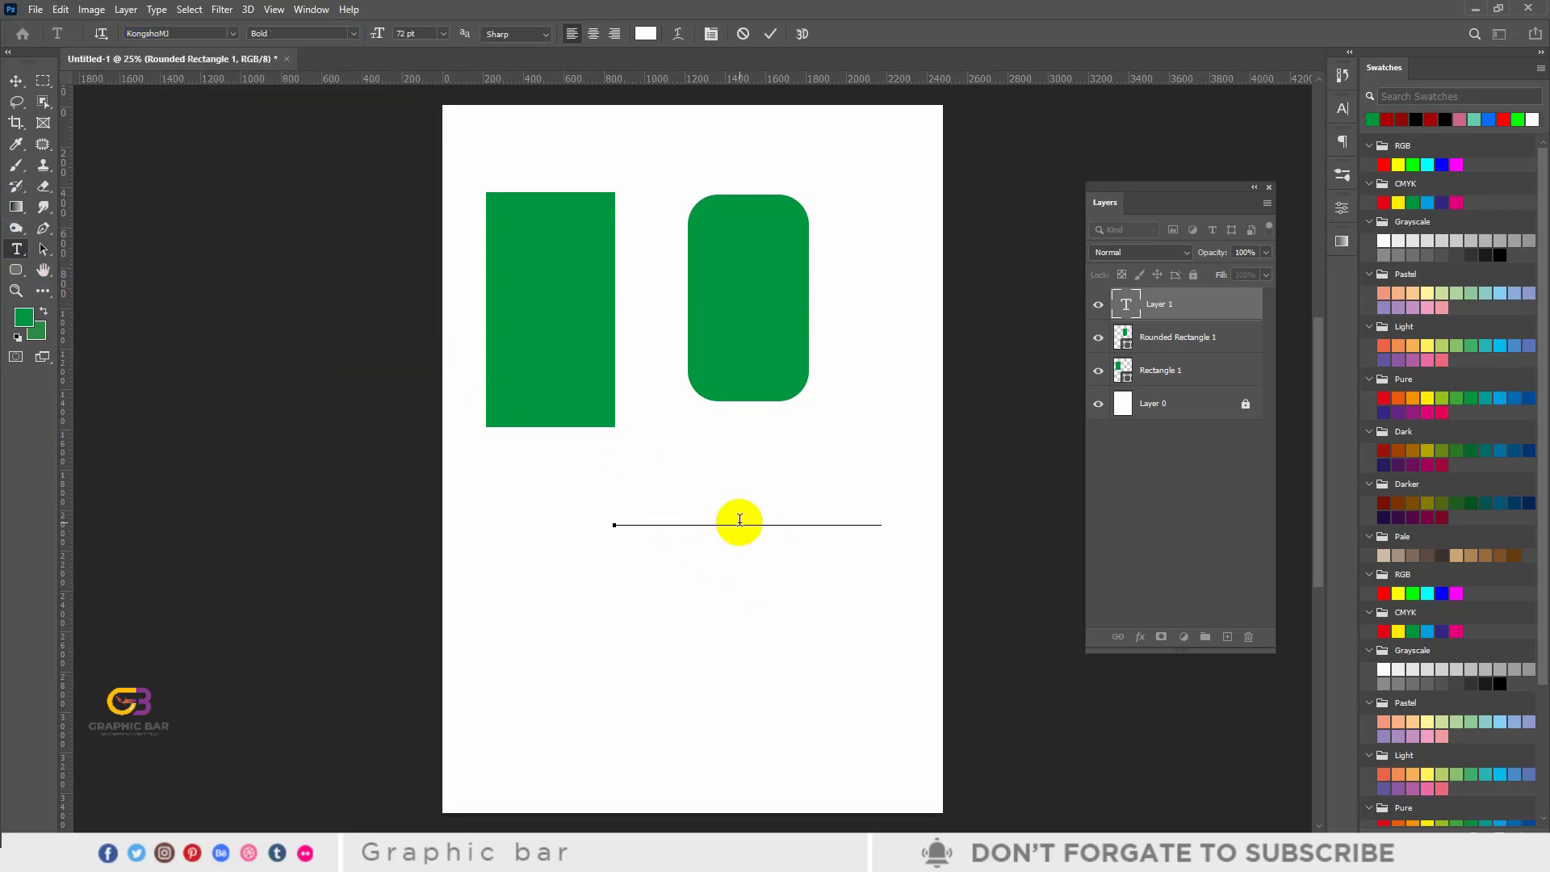
# Step: Replace the placeholder text with "GB BAR" and select the whole line
pyautogui.doubleClick(741, 527)
pyautogui.press('BackSpace')
pyautogui.write('GB BAR')
pyautogui.tripleClick(740, 522)
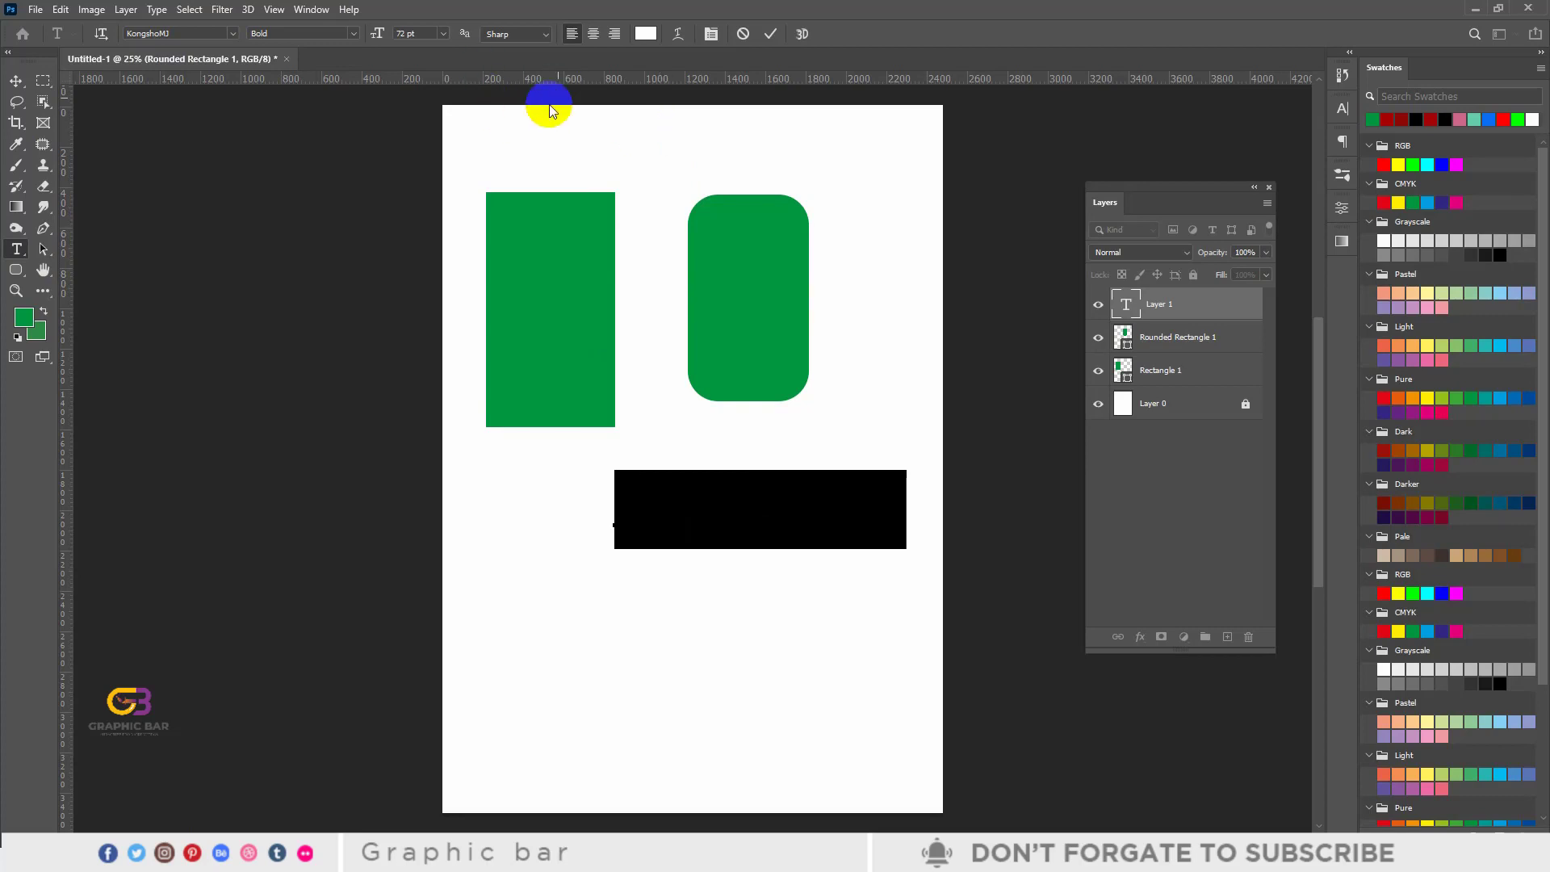
# Step: Colour the text line below the rectangles black, commit it, and set its font to Poppins
pyautogui.click(646, 33)
pyautogui.moveTo(1128, 340); pyautogui.dragTo(938, 414)
pyautogui.click(1347, 199)
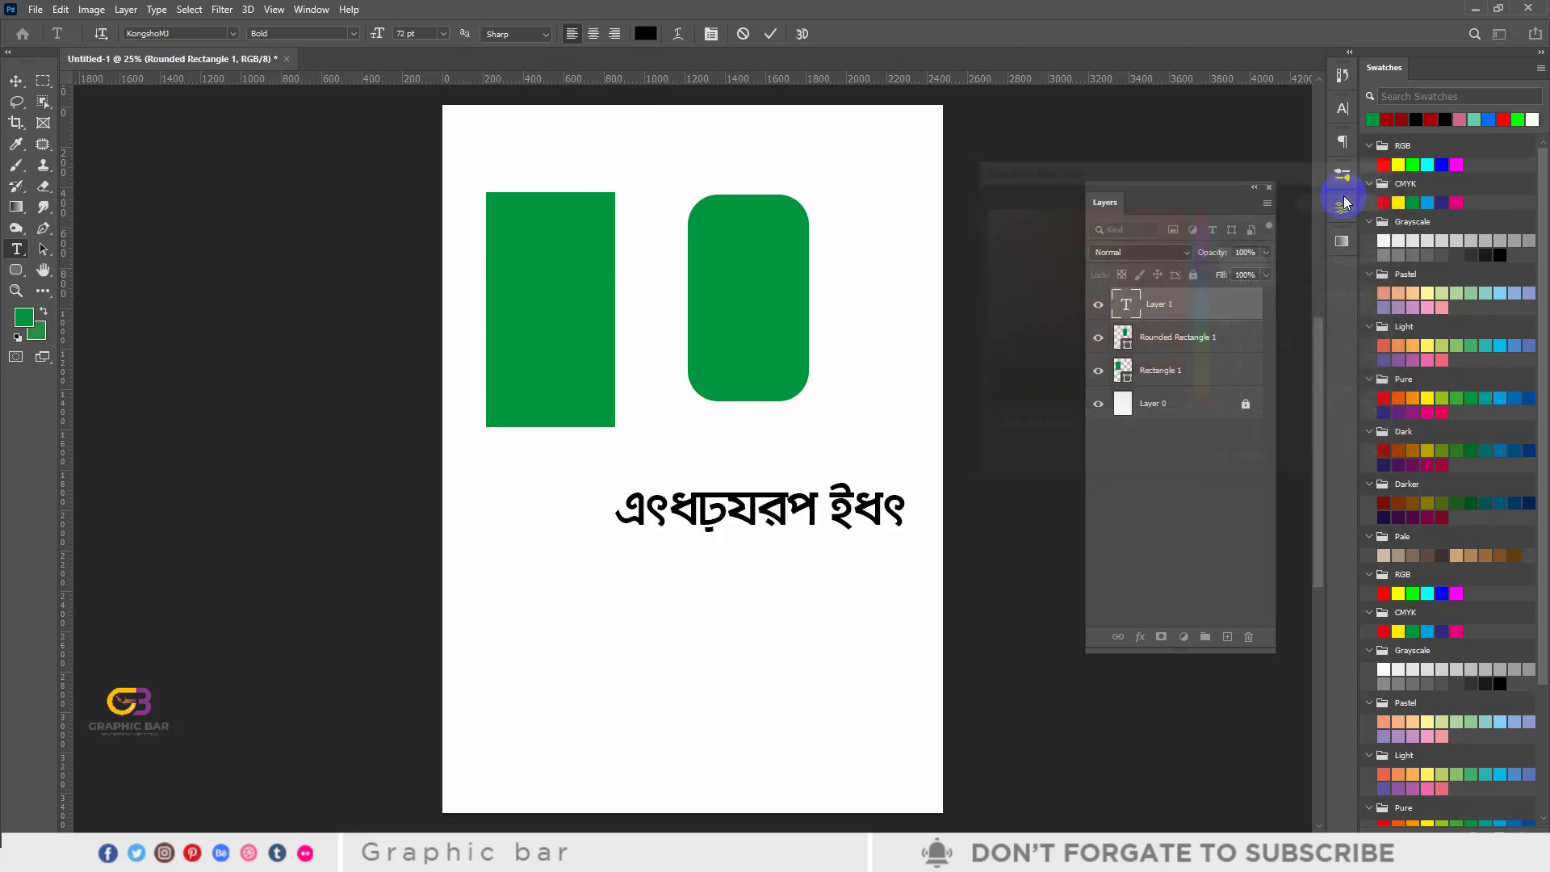
pyautogui.click(771, 35)
pyautogui.click(233, 33)
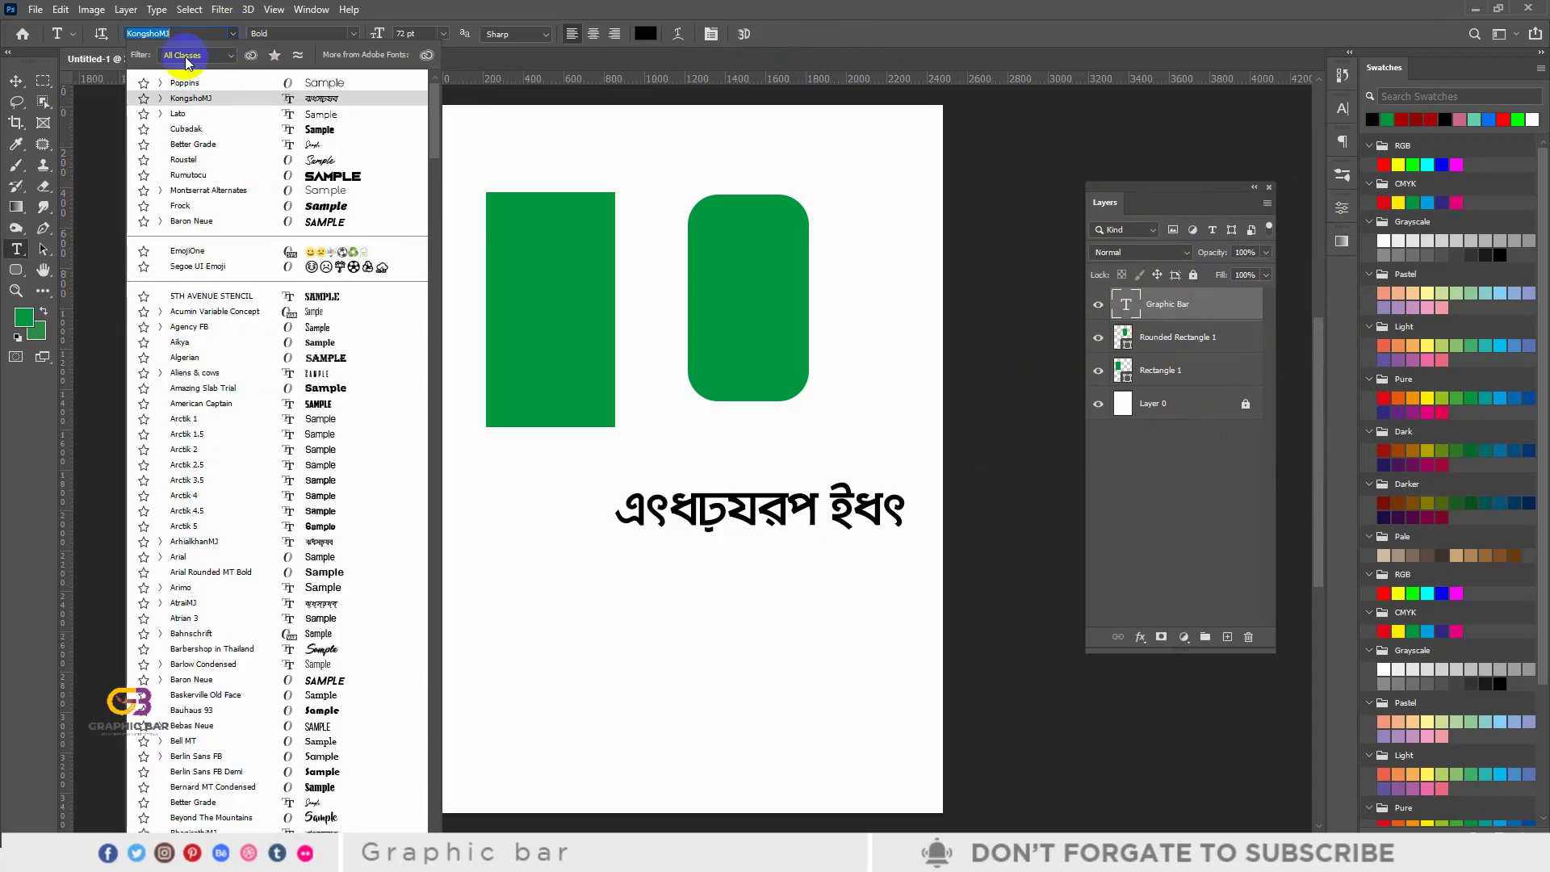
pyautogui.click(192, 83)
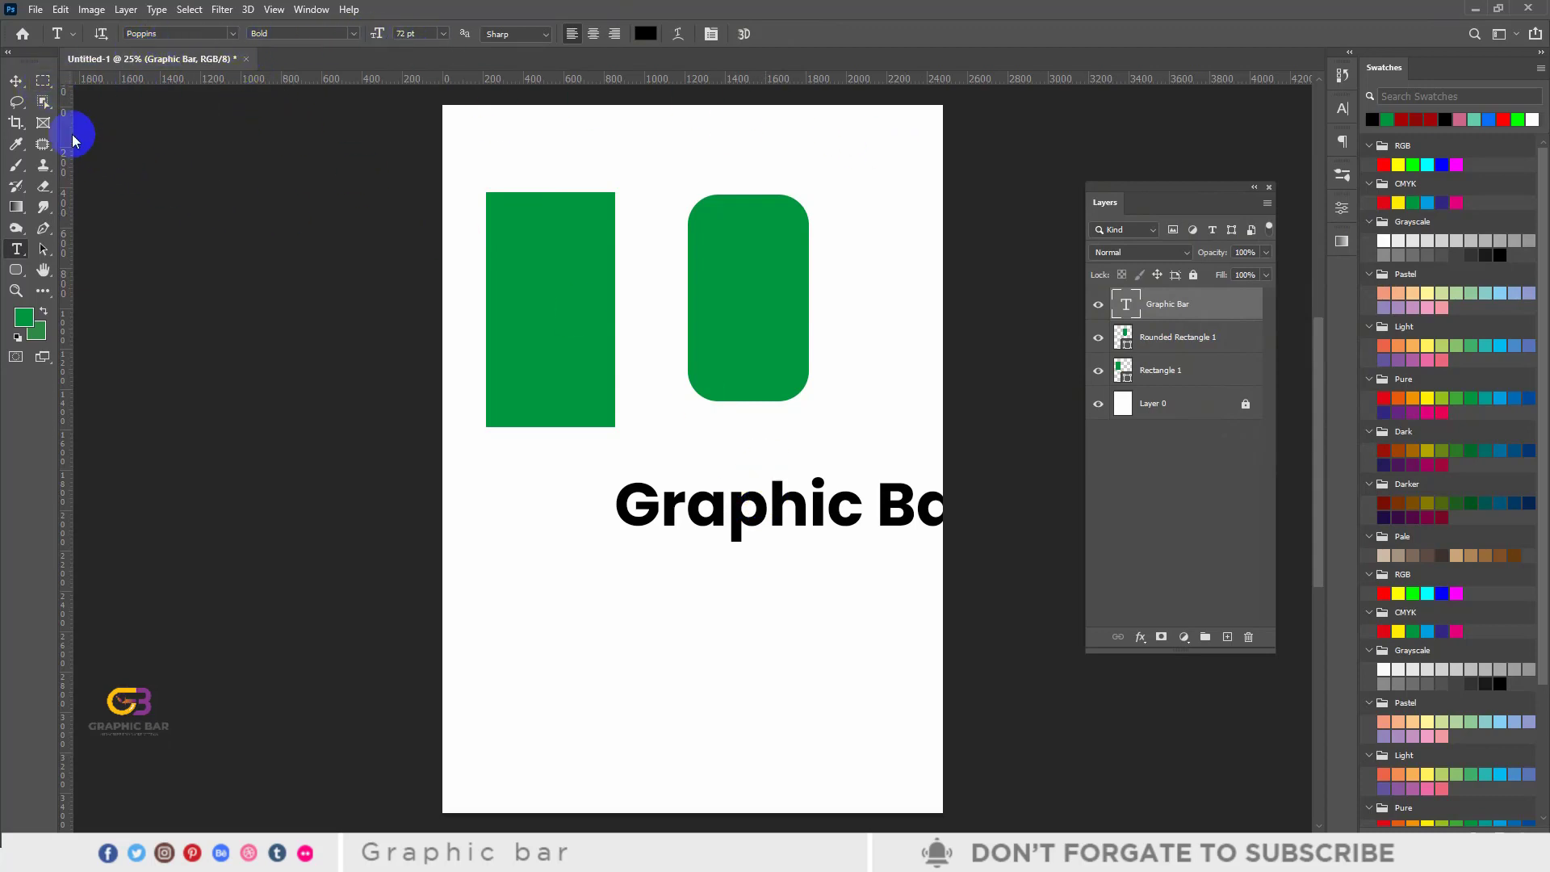
# Step: Move the Graphic Bar text left so the whole line fits on the page below the rectangles
pyautogui.click(17, 80)
pyautogui.moveTo(831, 546); pyautogui.dragTo(714, 541)
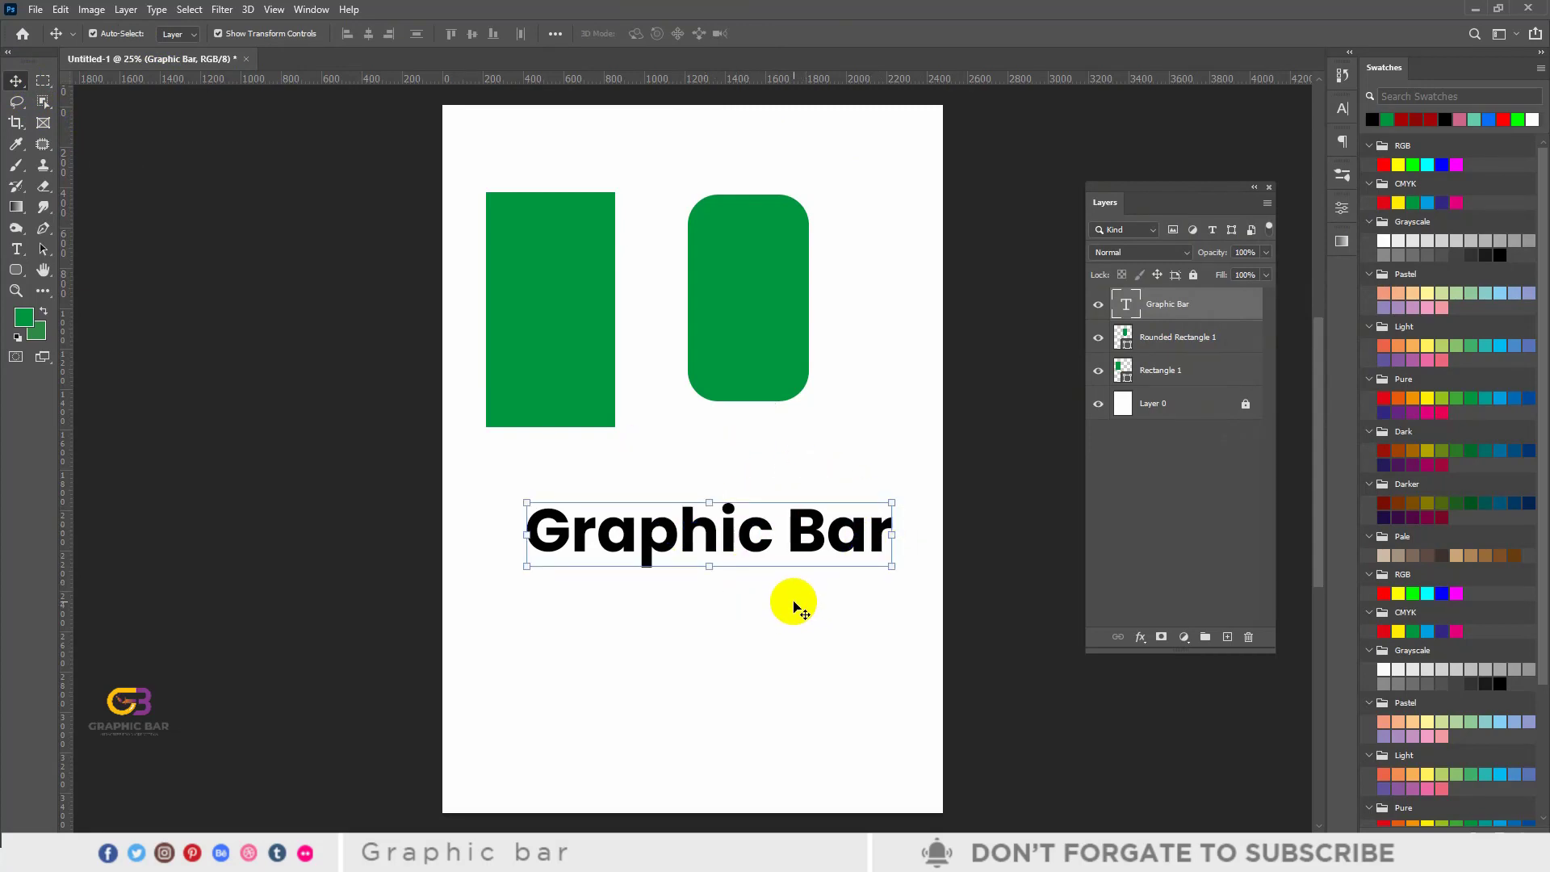
pyautogui.click(880, 642)
pyautogui.click(709, 530)
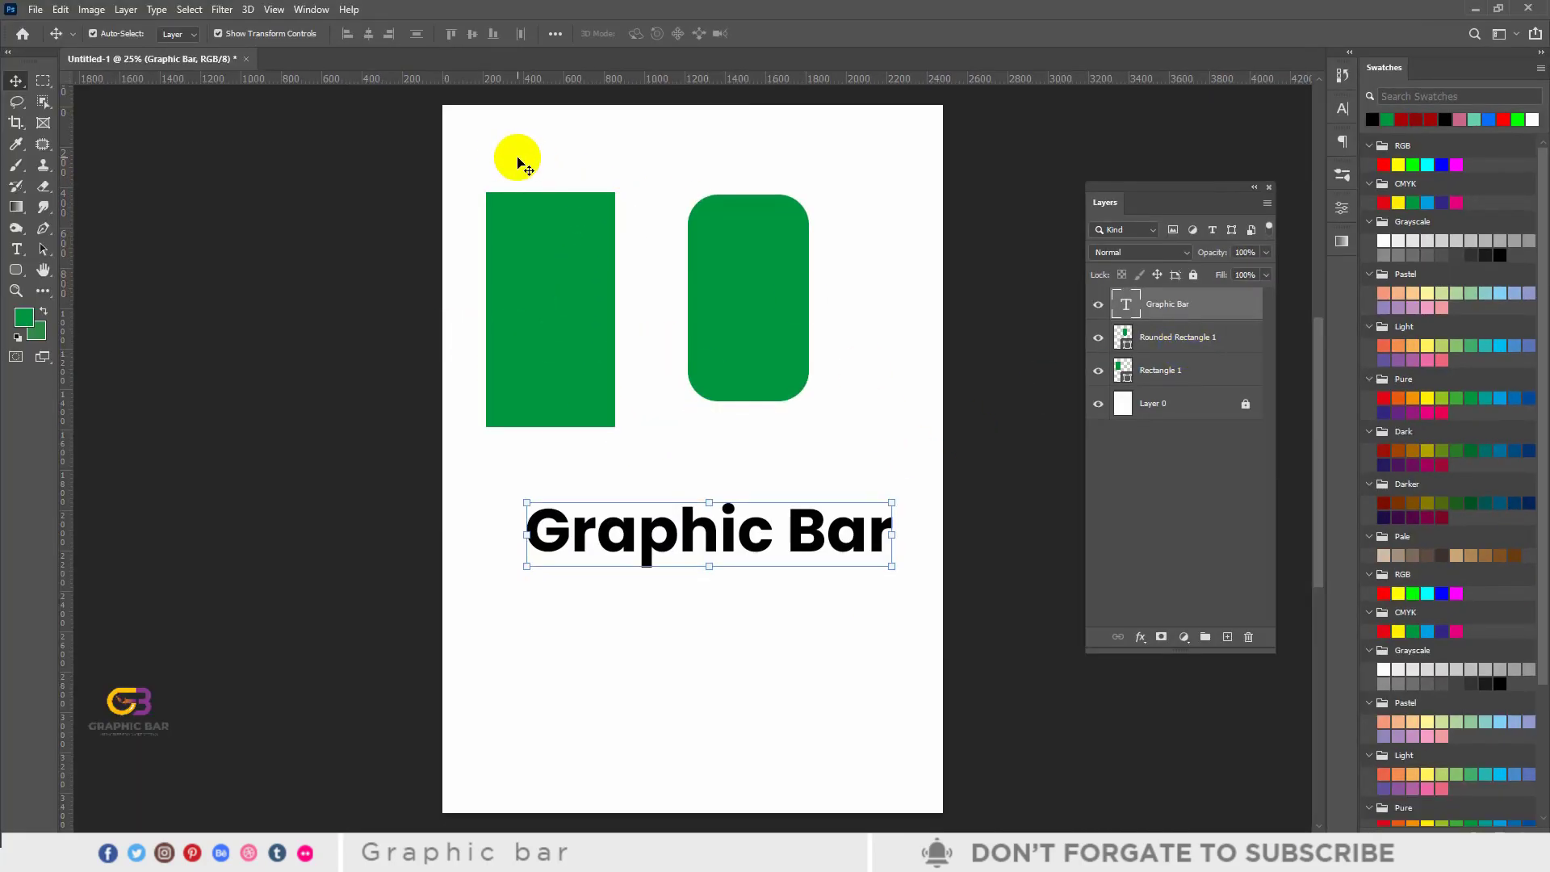
# Step: Select the rectangle and the rounded rectangle on the canvas in turn to see which layer each belongs to
pyautogui.click(627, 374)
pyautogui.click(543, 277)
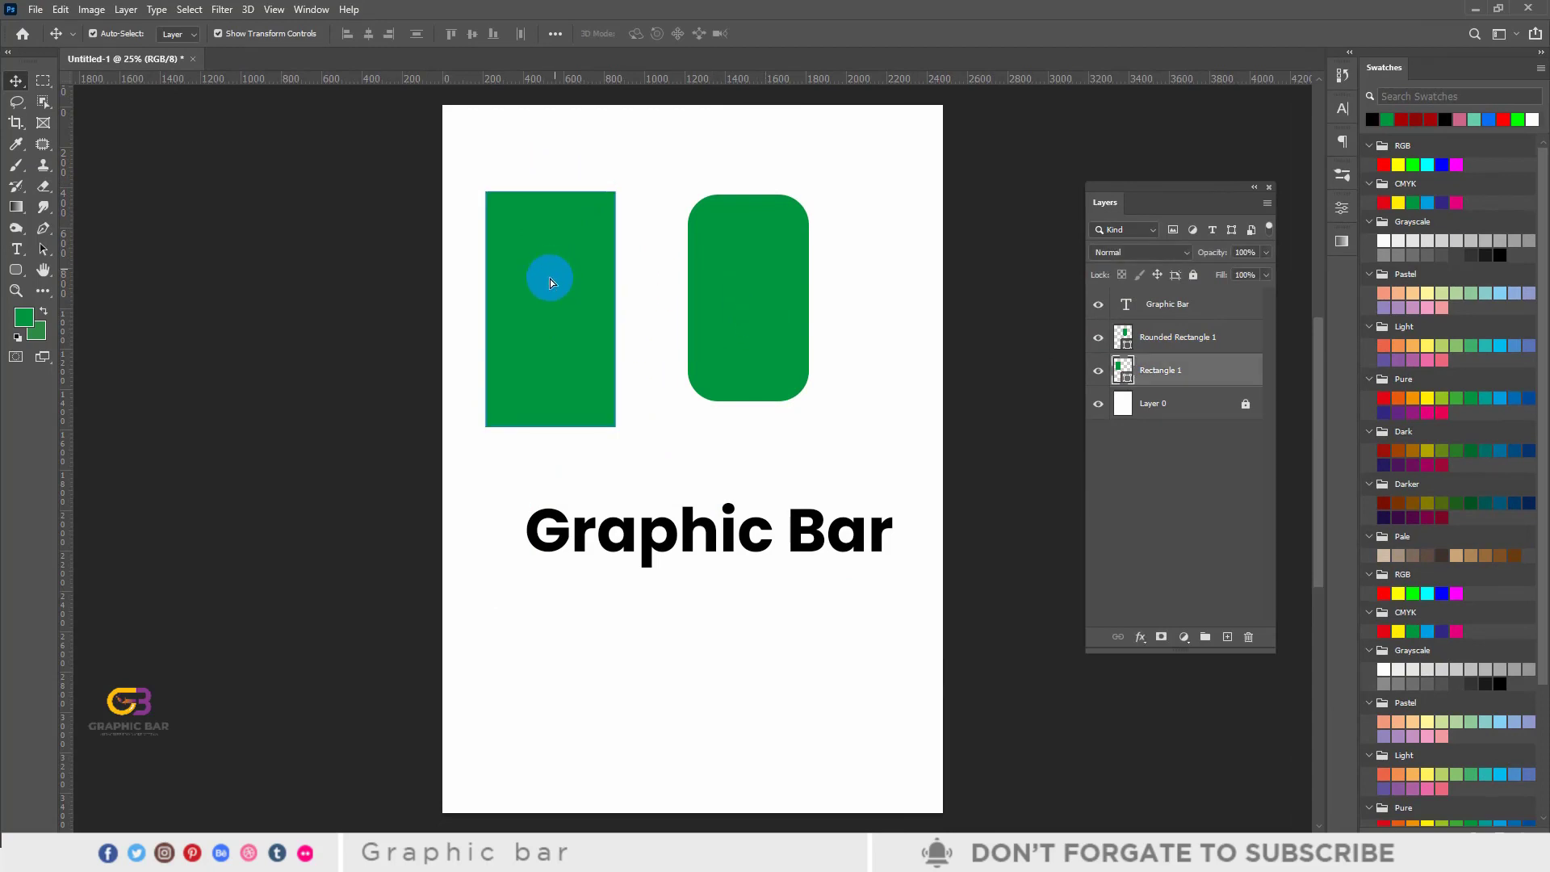
pyautogui.click(748, 326)
pyautogui.click(882, 390)
# Step: Adjust the Graphic Bar text's position so it is centred across the page just below the rectangles
pyautogui.moveTo(797, 559); pyautogui.dragTo(737, 565)
pyautogui.click(726, 458)
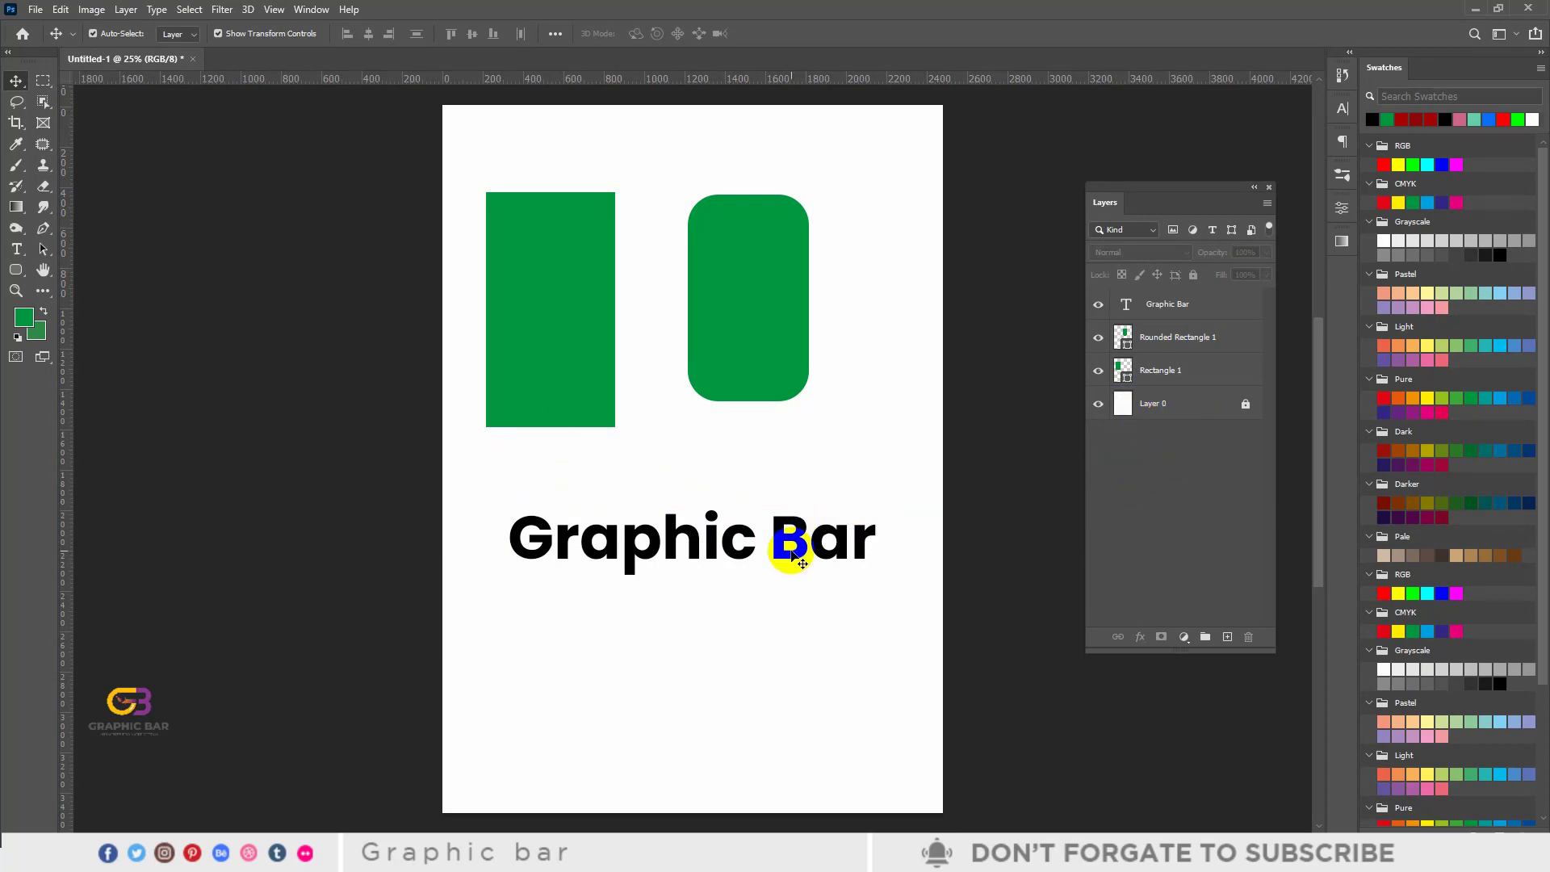
pyautogui.moveTo(790, 545)
pyautogui.mouseDown()
pyautogui.moveTo(774, 570)
pyautogui.moveTo(804, 550)
pyautogui.mouseUp()
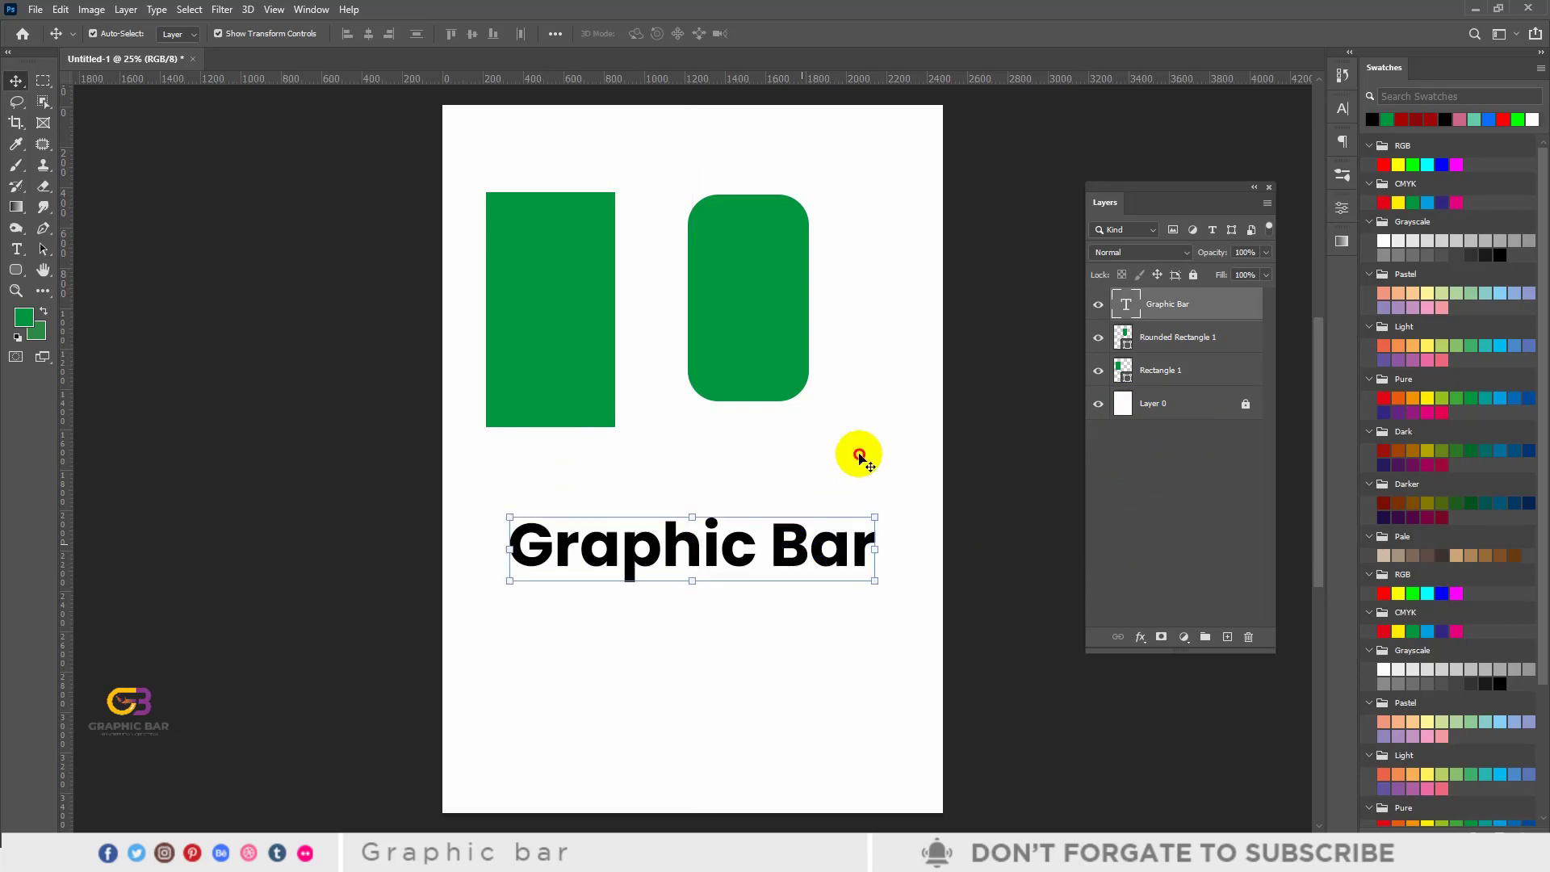
pyautogui.click(350, 336)
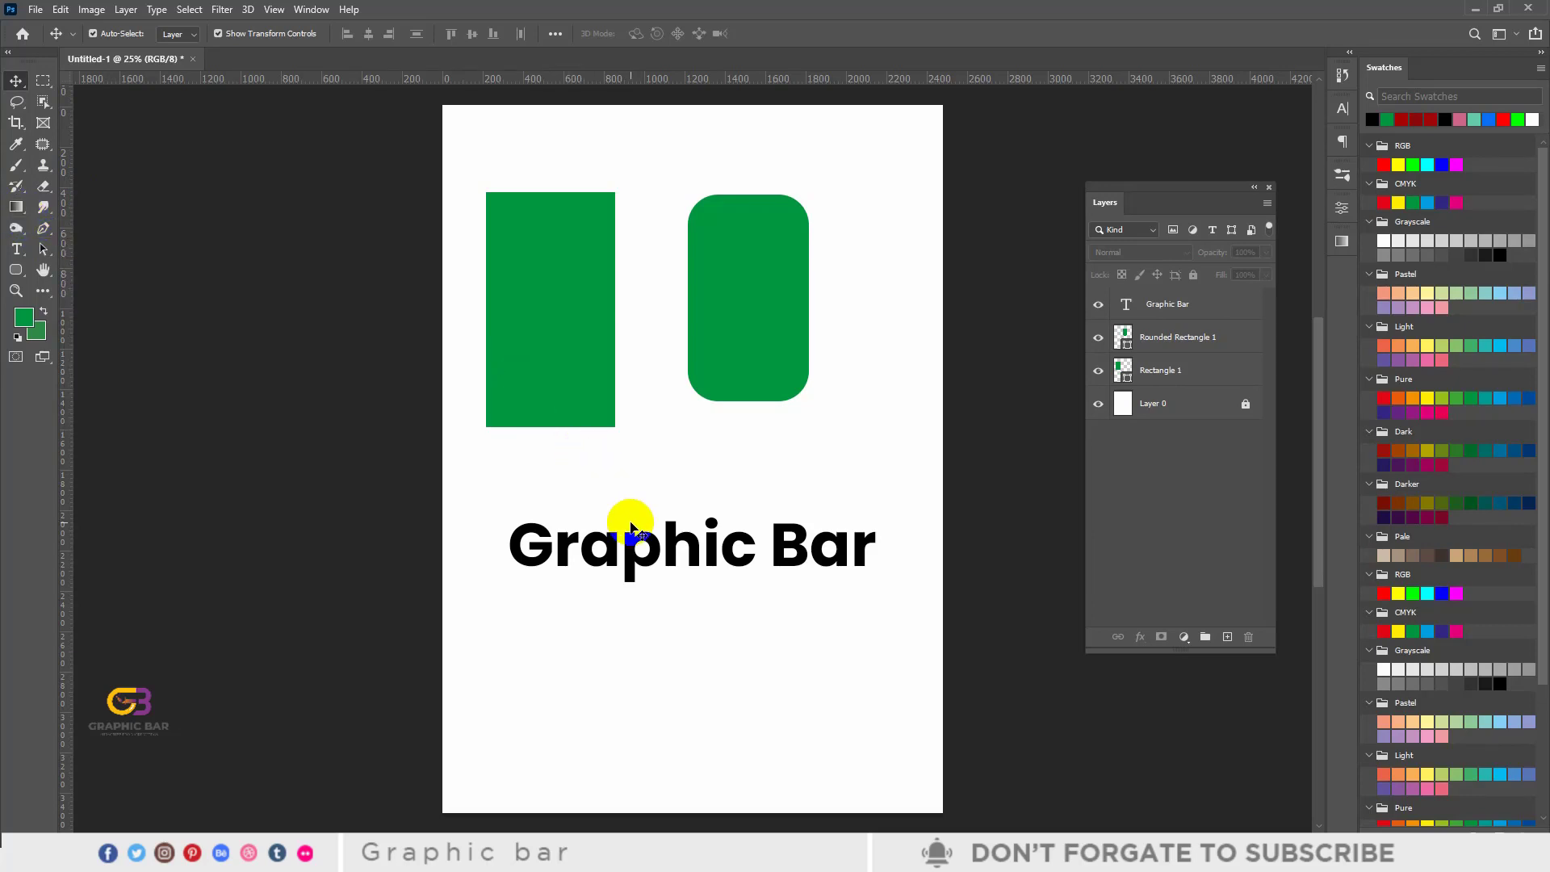
pyautogui.moveTo(649, 532); pyautogui.dragTo(653, 518)
# Step: Select the Graphic Bar, Rounded Rectangle 1 and Rectangle 1 layers in turn to identify their objects, and clear the selection
pyautogui.click(1192, 313)
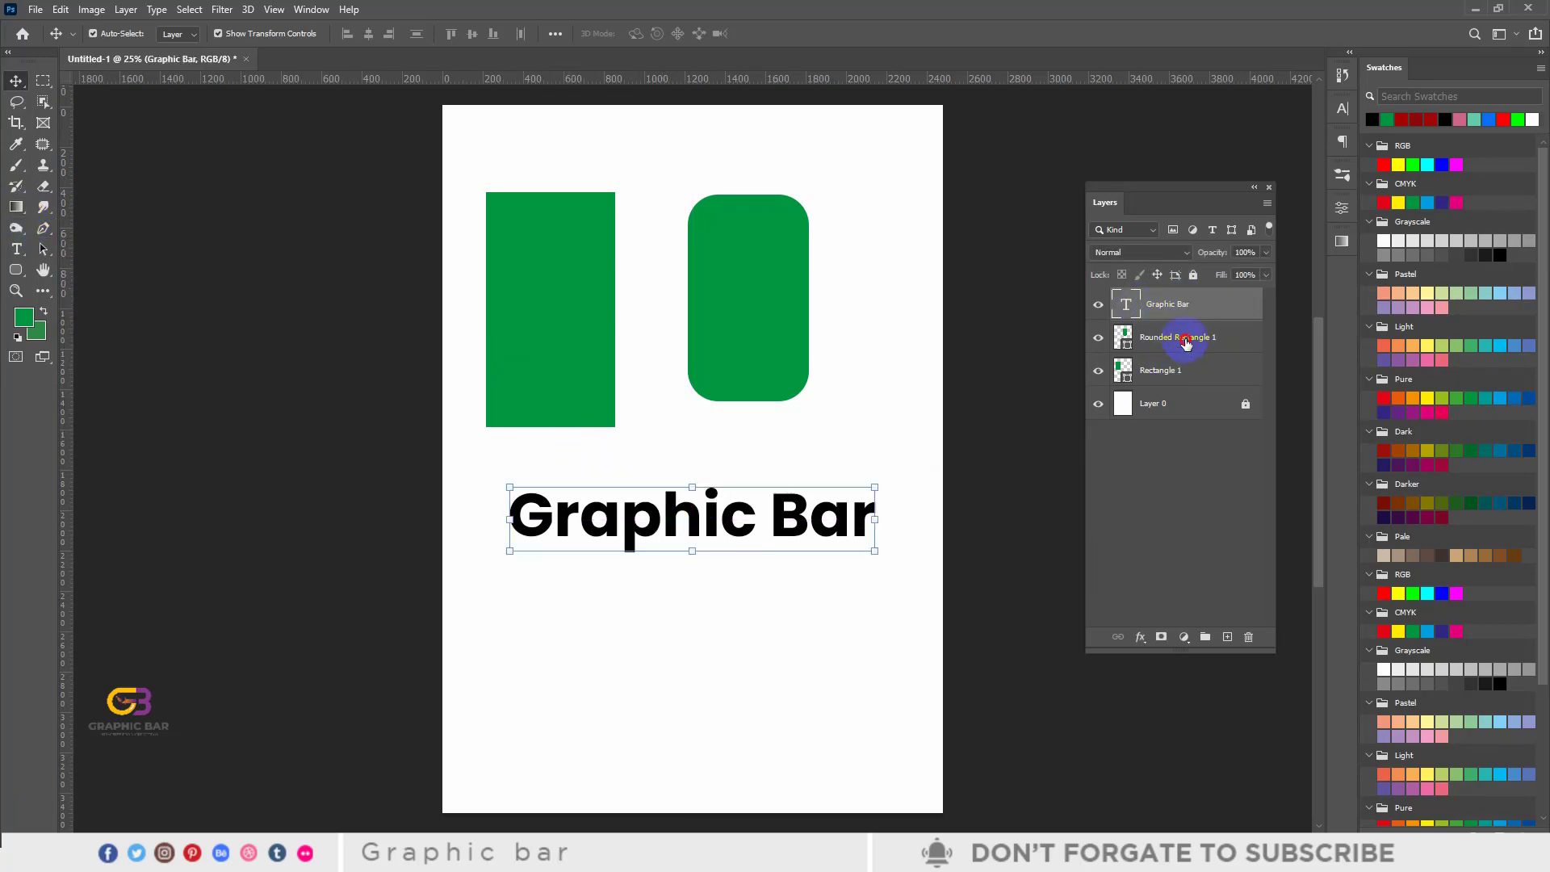
pyautogui.click(1186, 344)
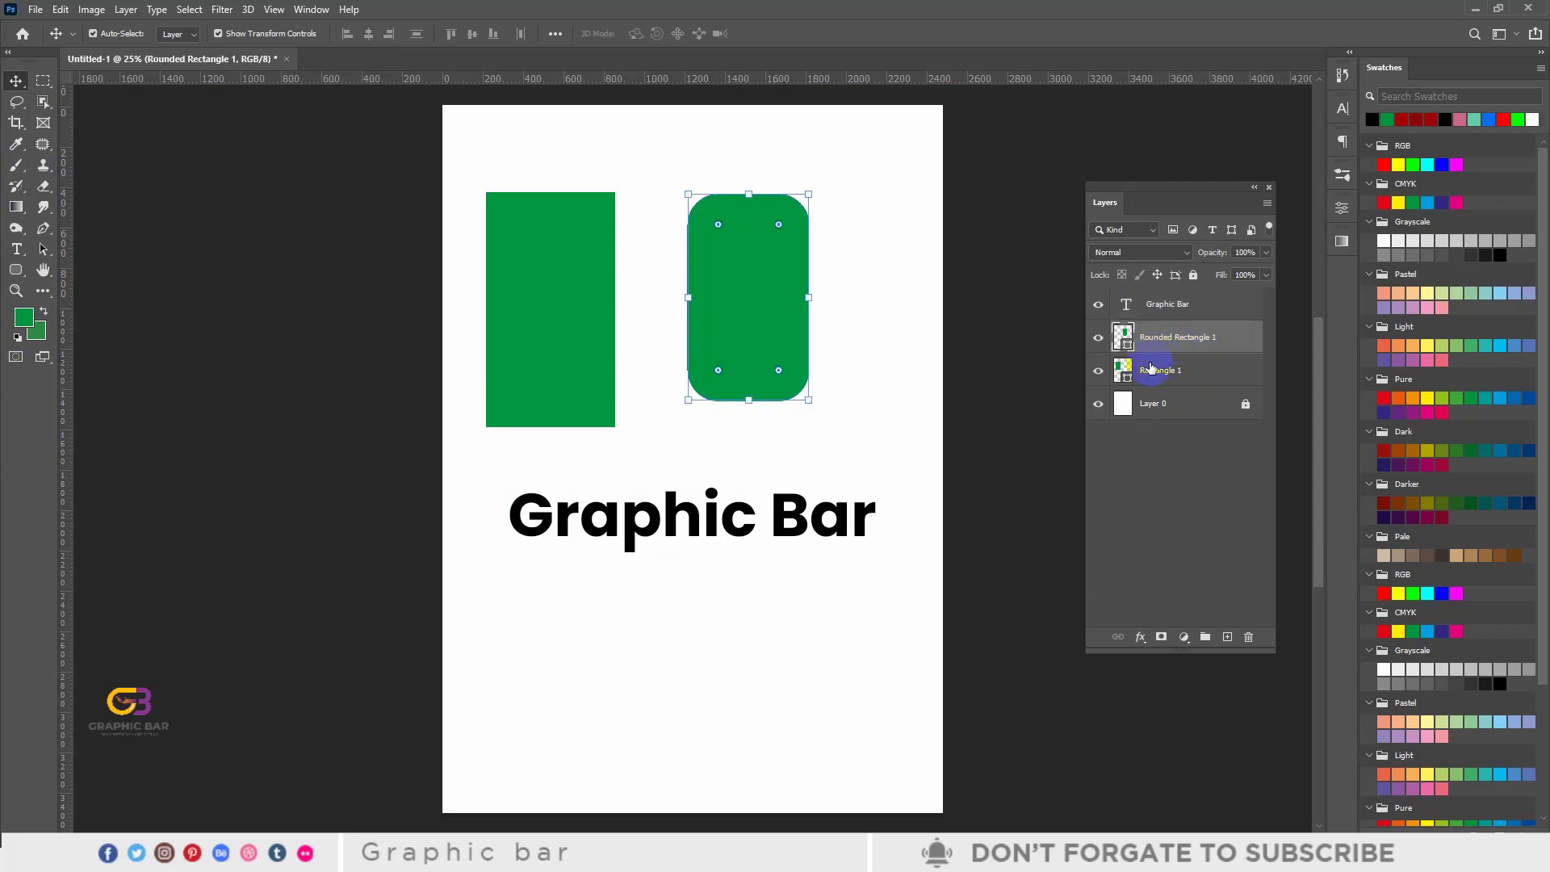
pyautogui.click(1181, 371)
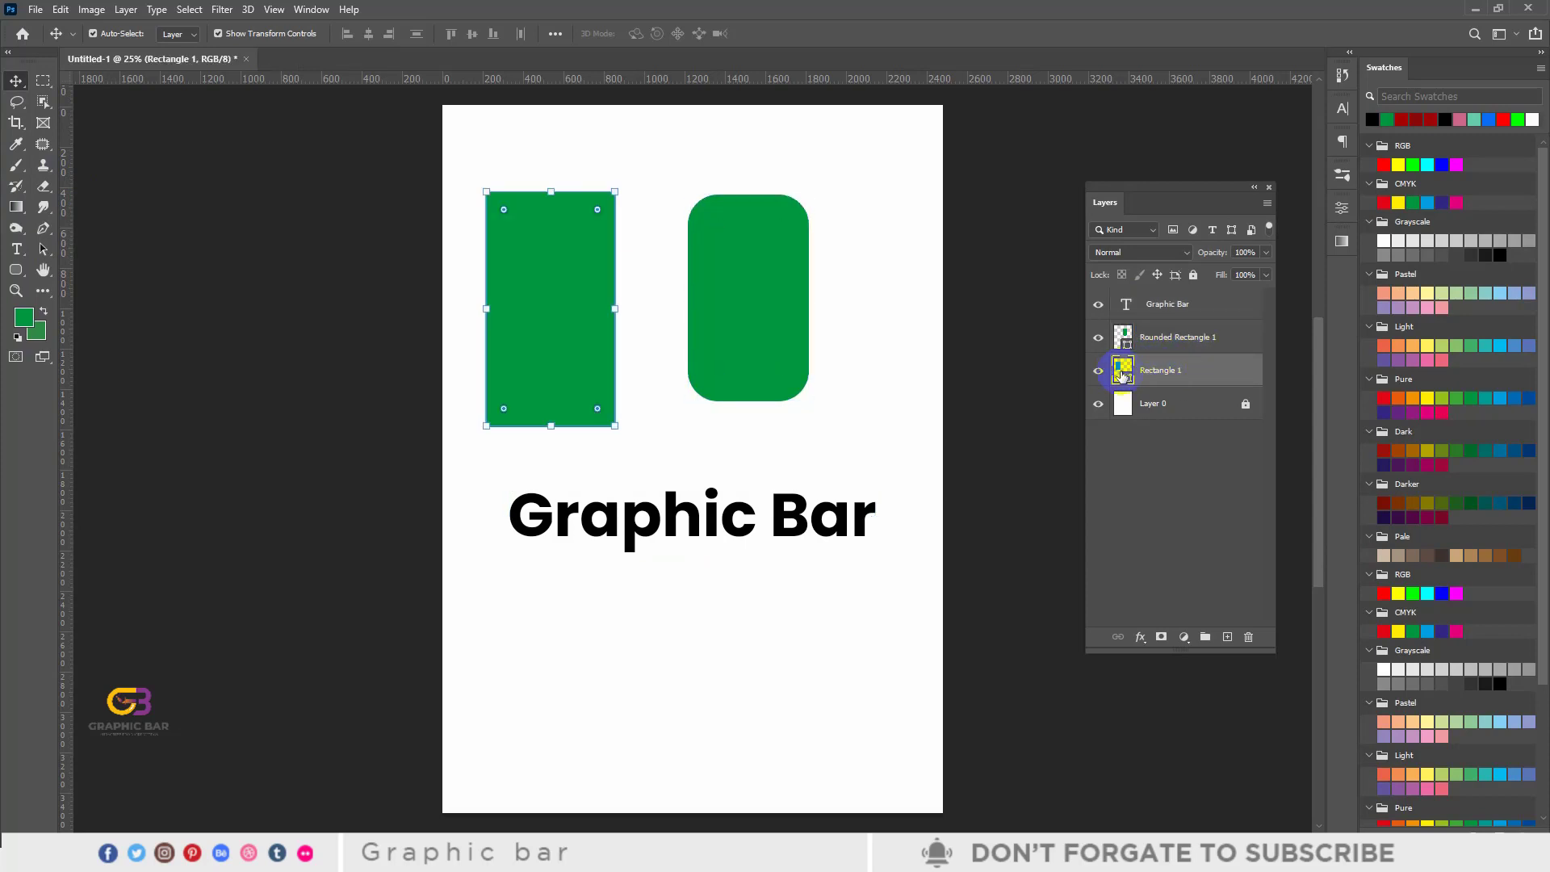
pyautogui.click(155, 239)
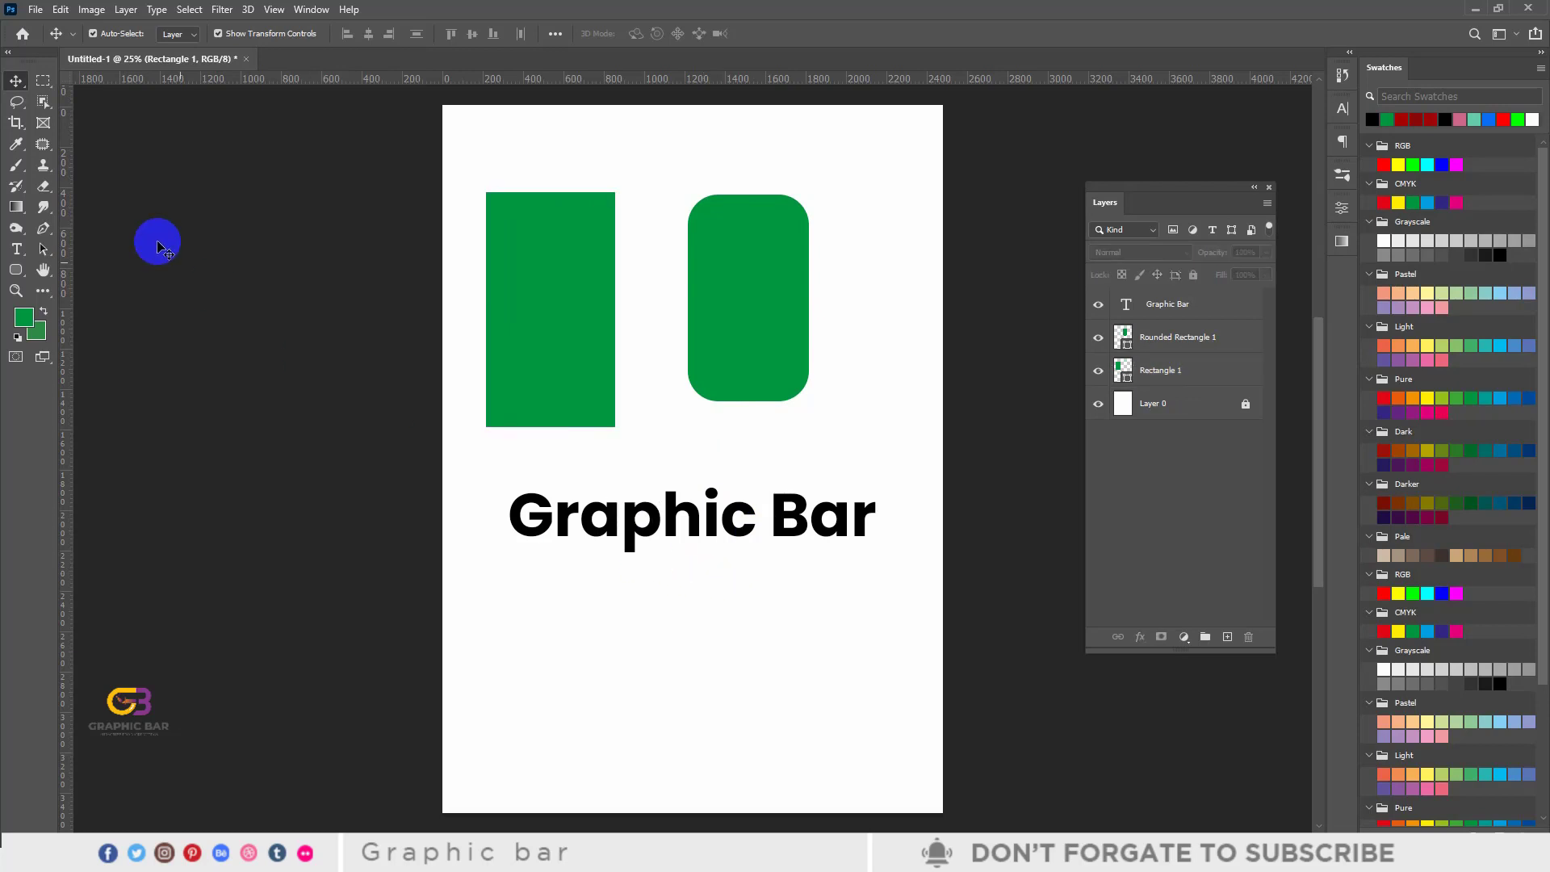
# Step: Draw a circle about 656 px in diameter below the text, fill it with CMYK red, and collapse the shape properties
pyautogui.click(16, 270)
pyautogui.moveTo(15, 270); pyautogui.dragTo(84, 303)
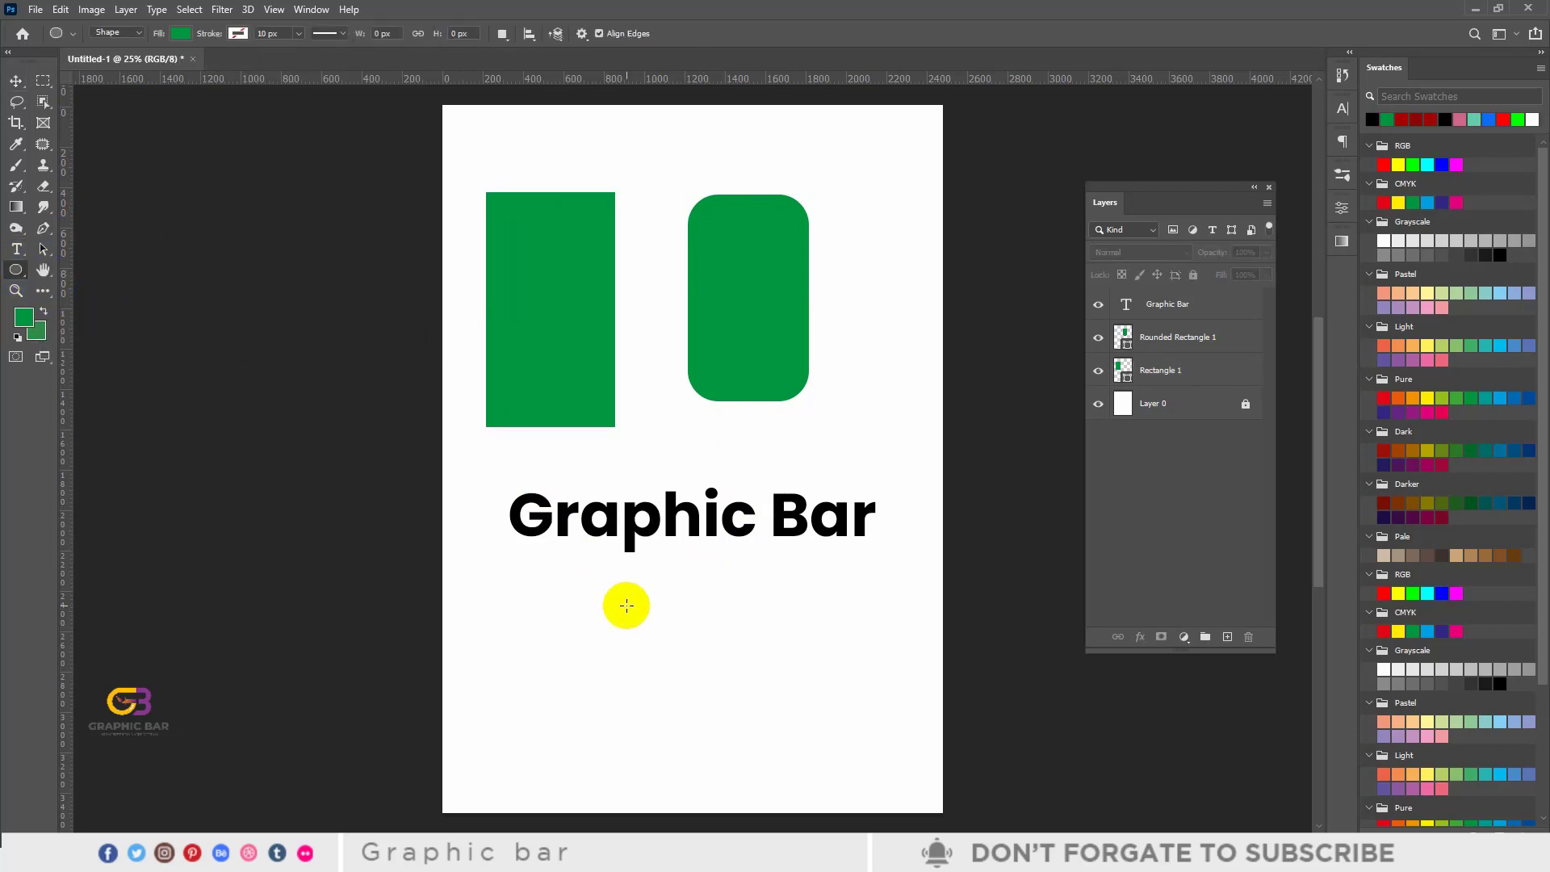
pyautogui.moveTo(667, 639); pyautogui.dragTo(755, 704)
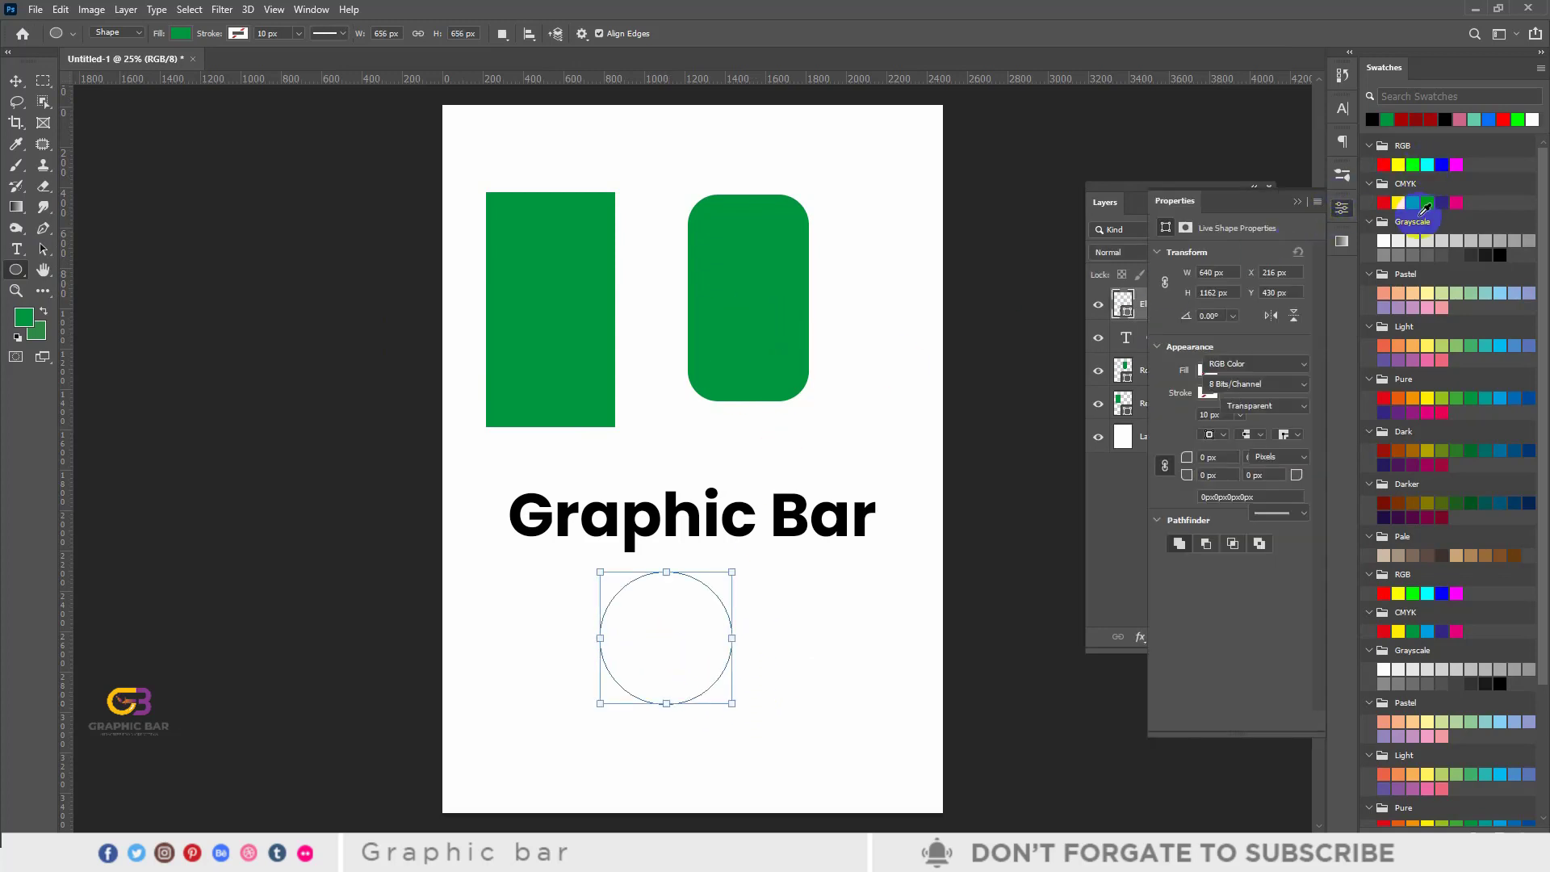
pyautogui.click(1383, 203)
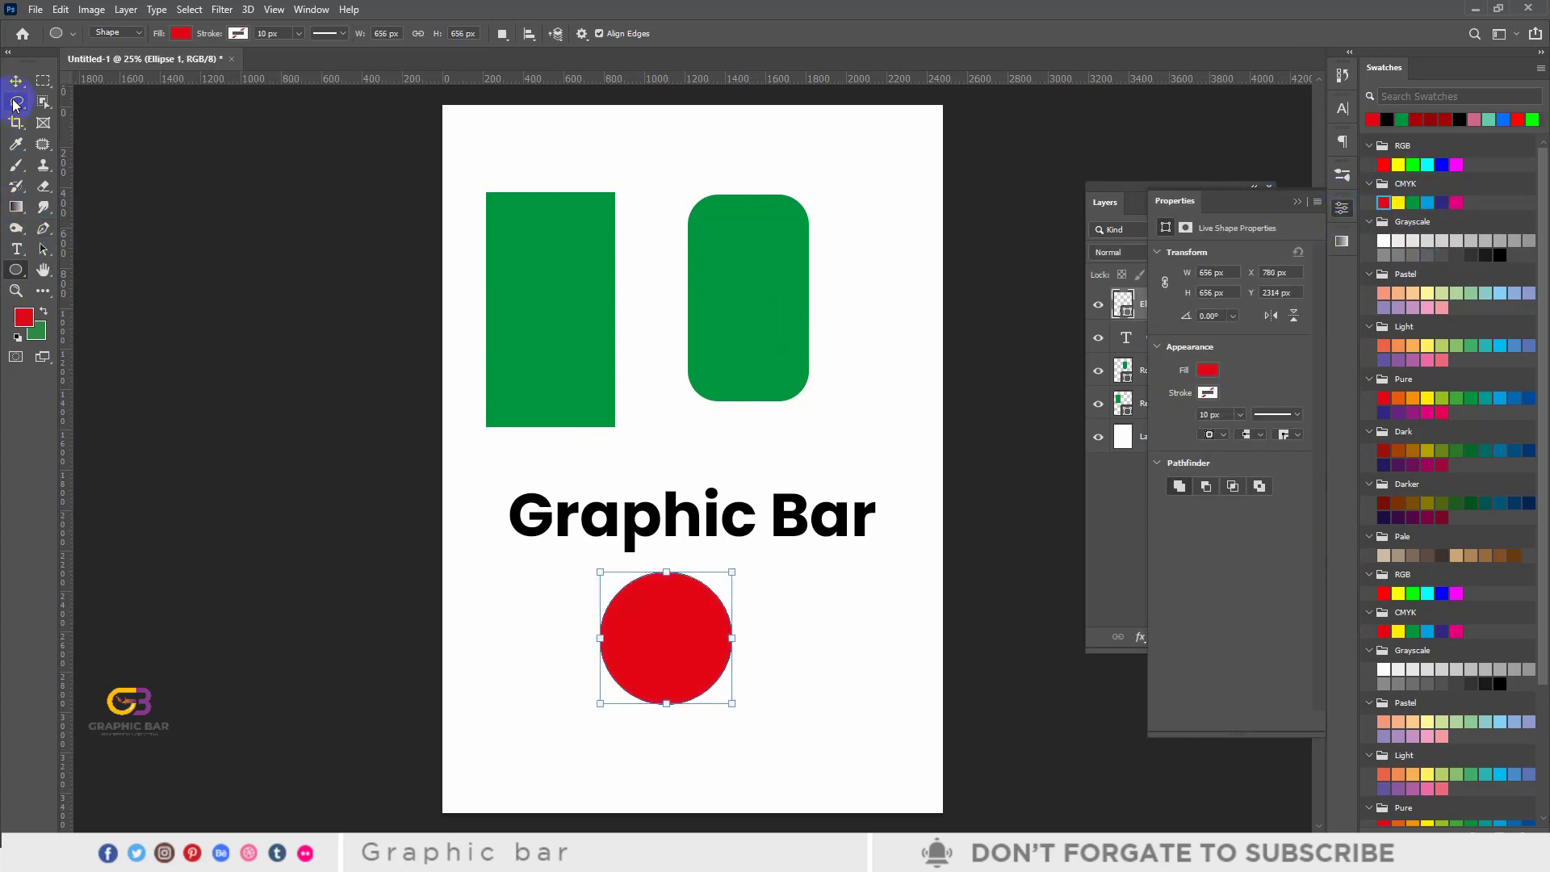
pyautogui.click(15, 78)
pyautogui.click(780, 665)
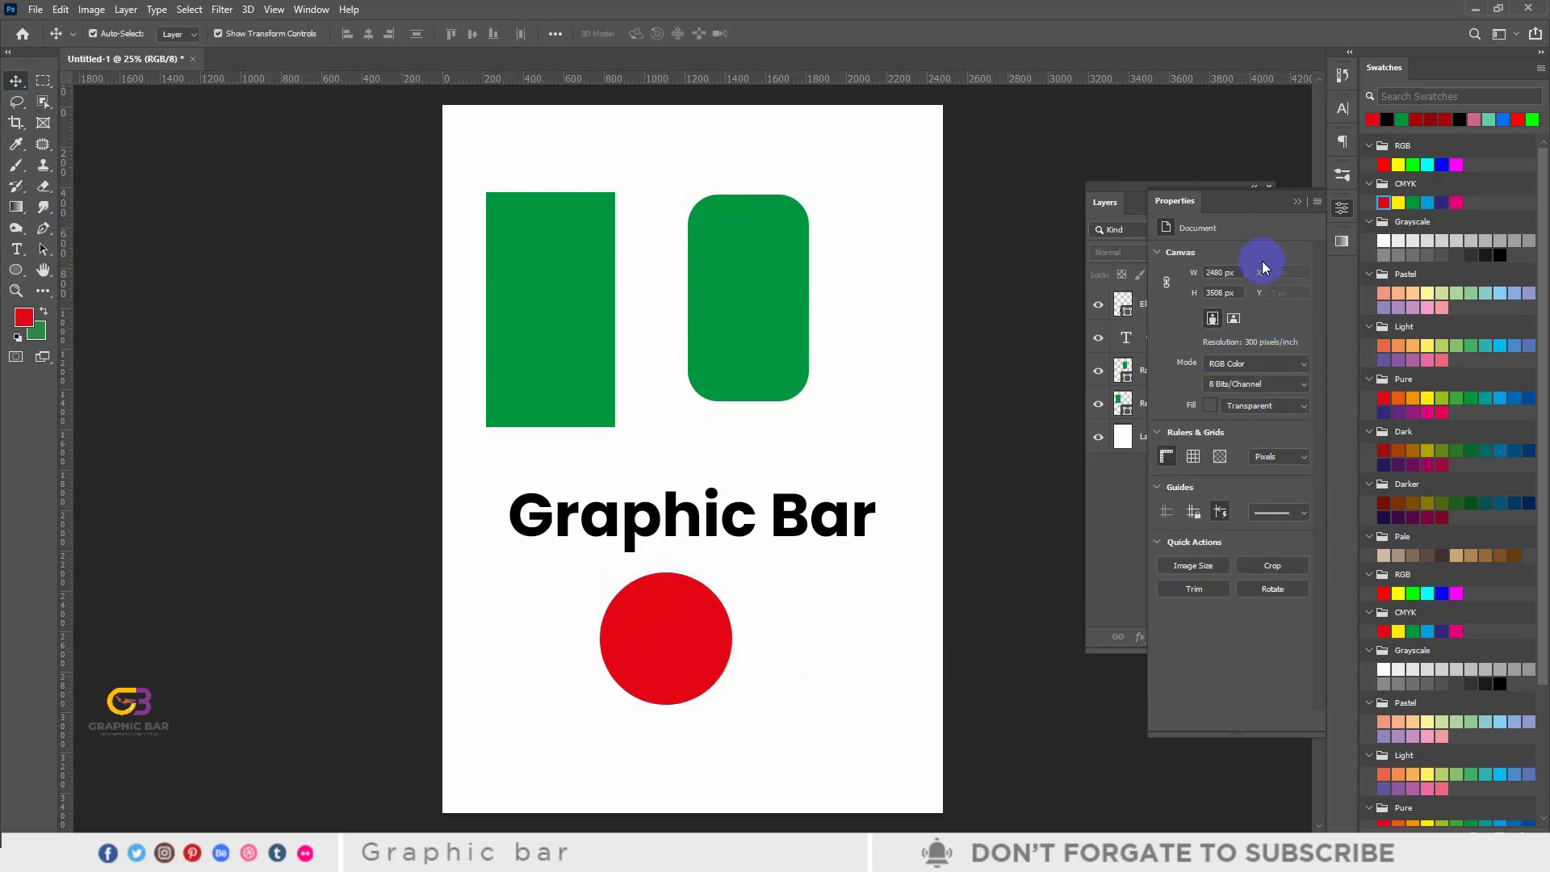
pyautogui.click(1298, 199)
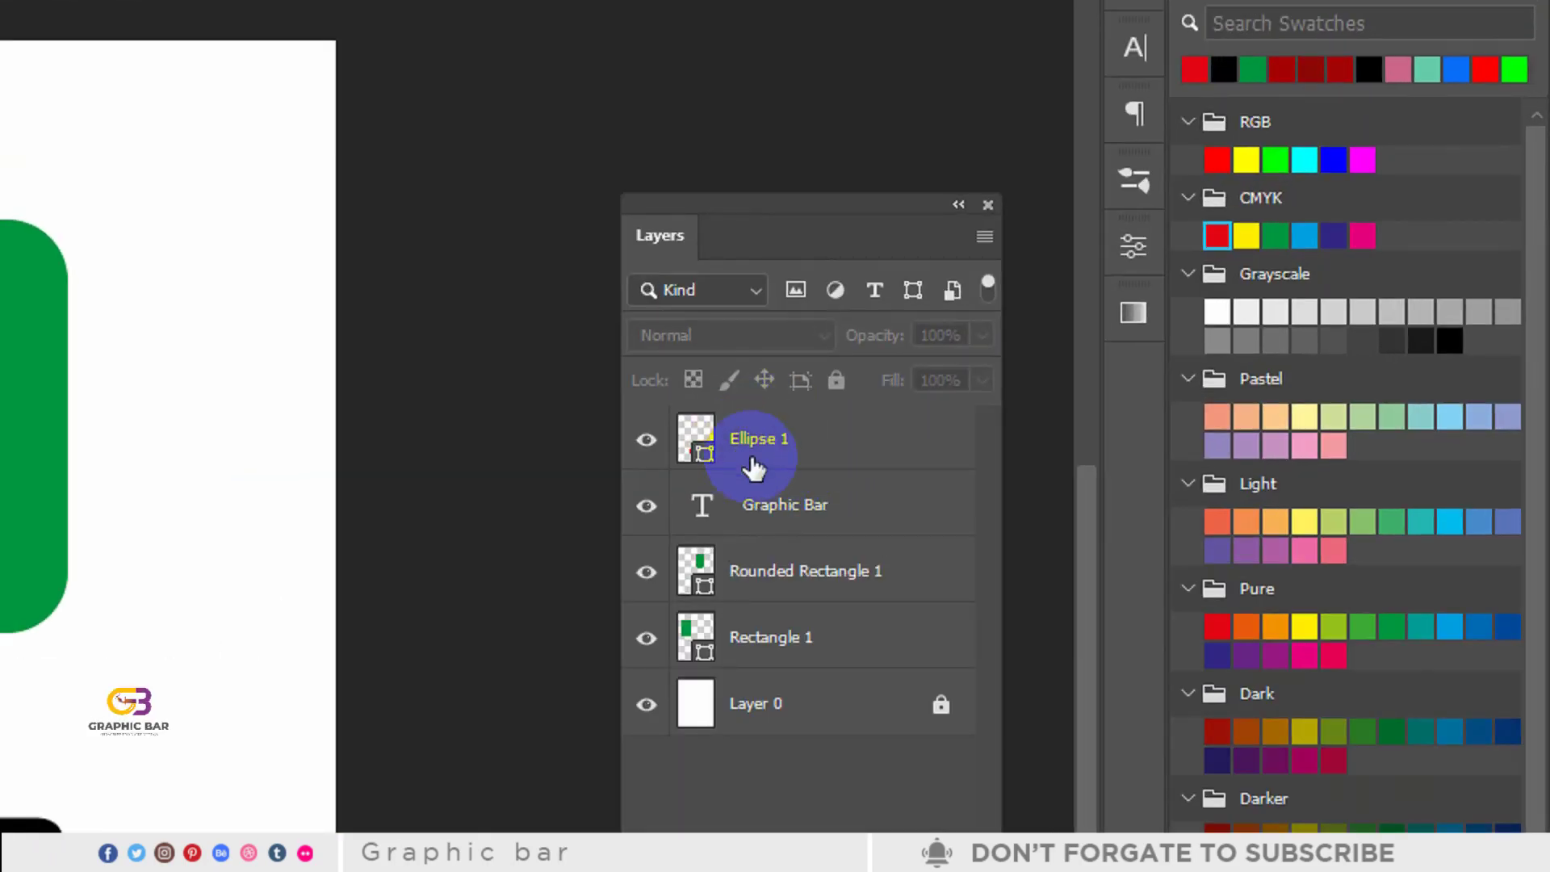
# Step: Select the Ellipse 1, Graphic Bar, Rectangle 1 and Rounded Rectangle 1 layers in turn to match them with the artwork
pyautogui.click(1183, 305)
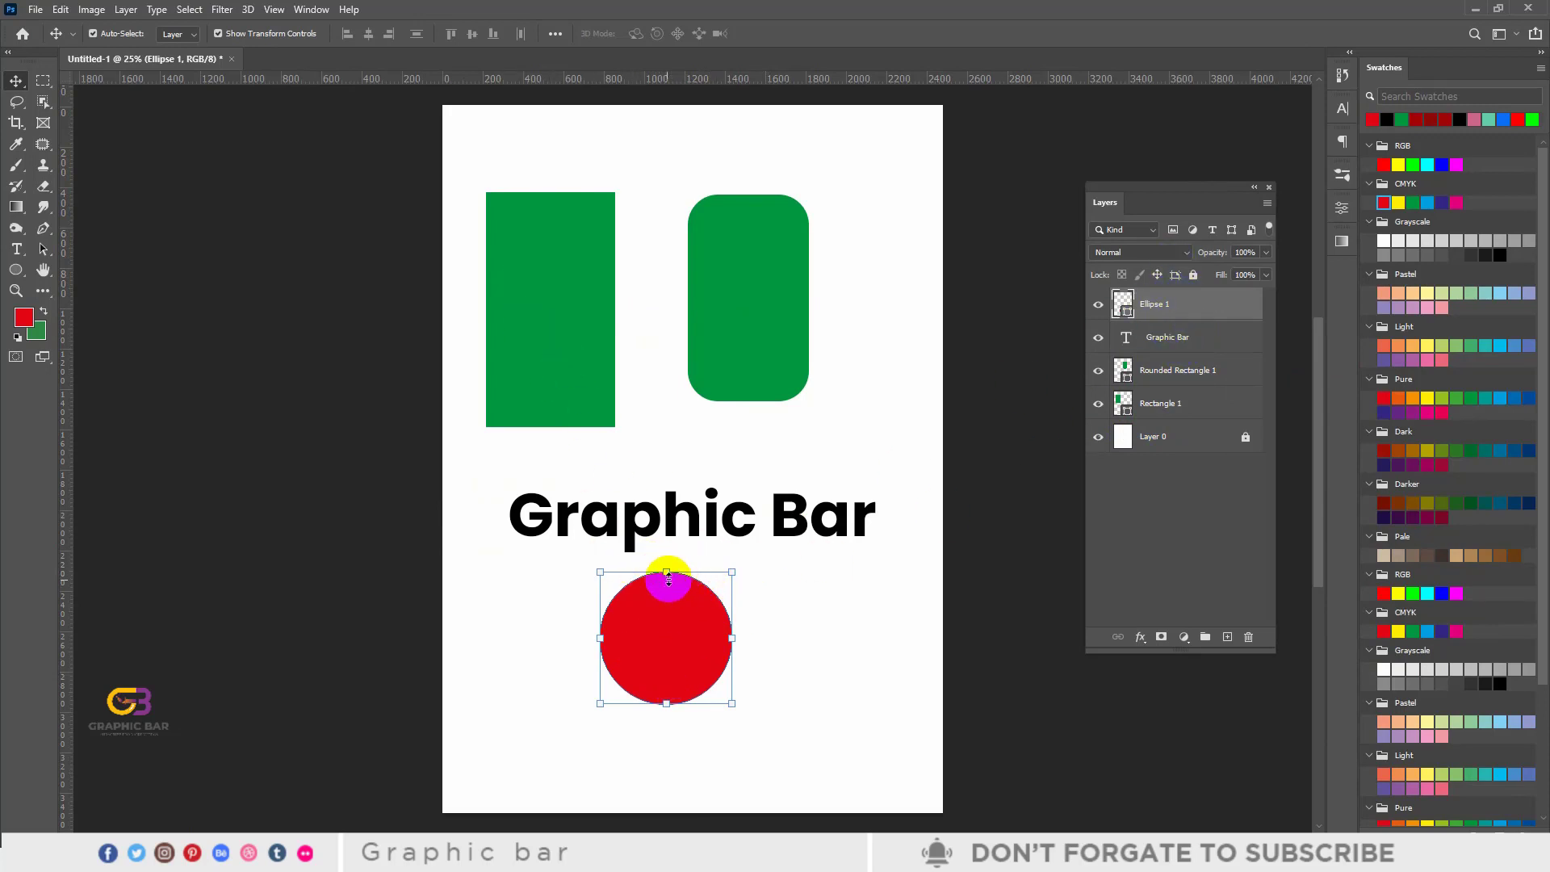
pyautogui.click(1193, 341)
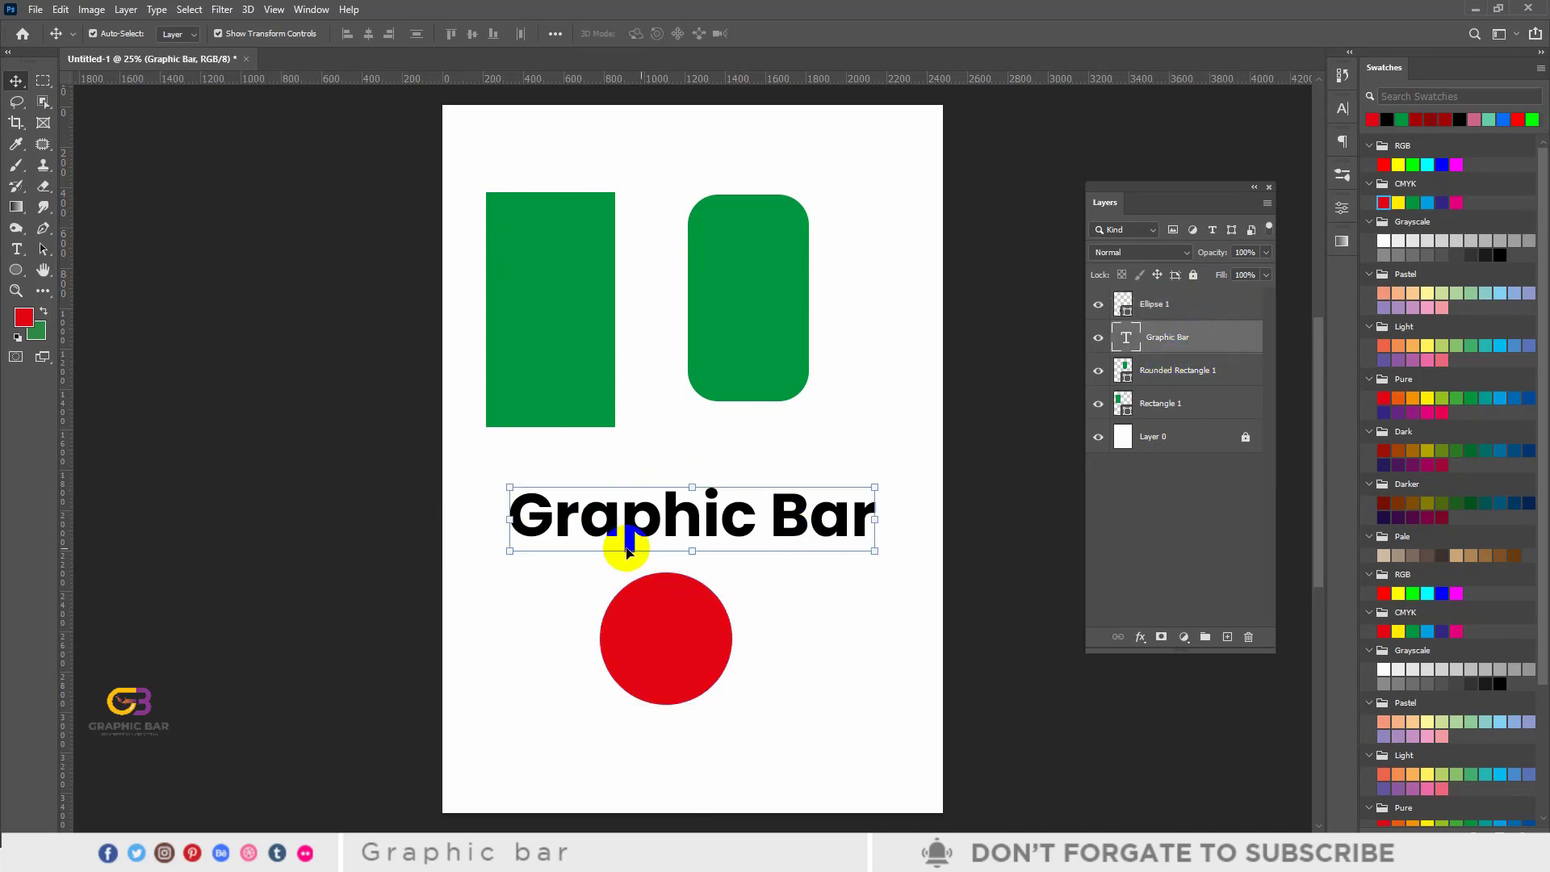
pyautogui.click(1193, 405)
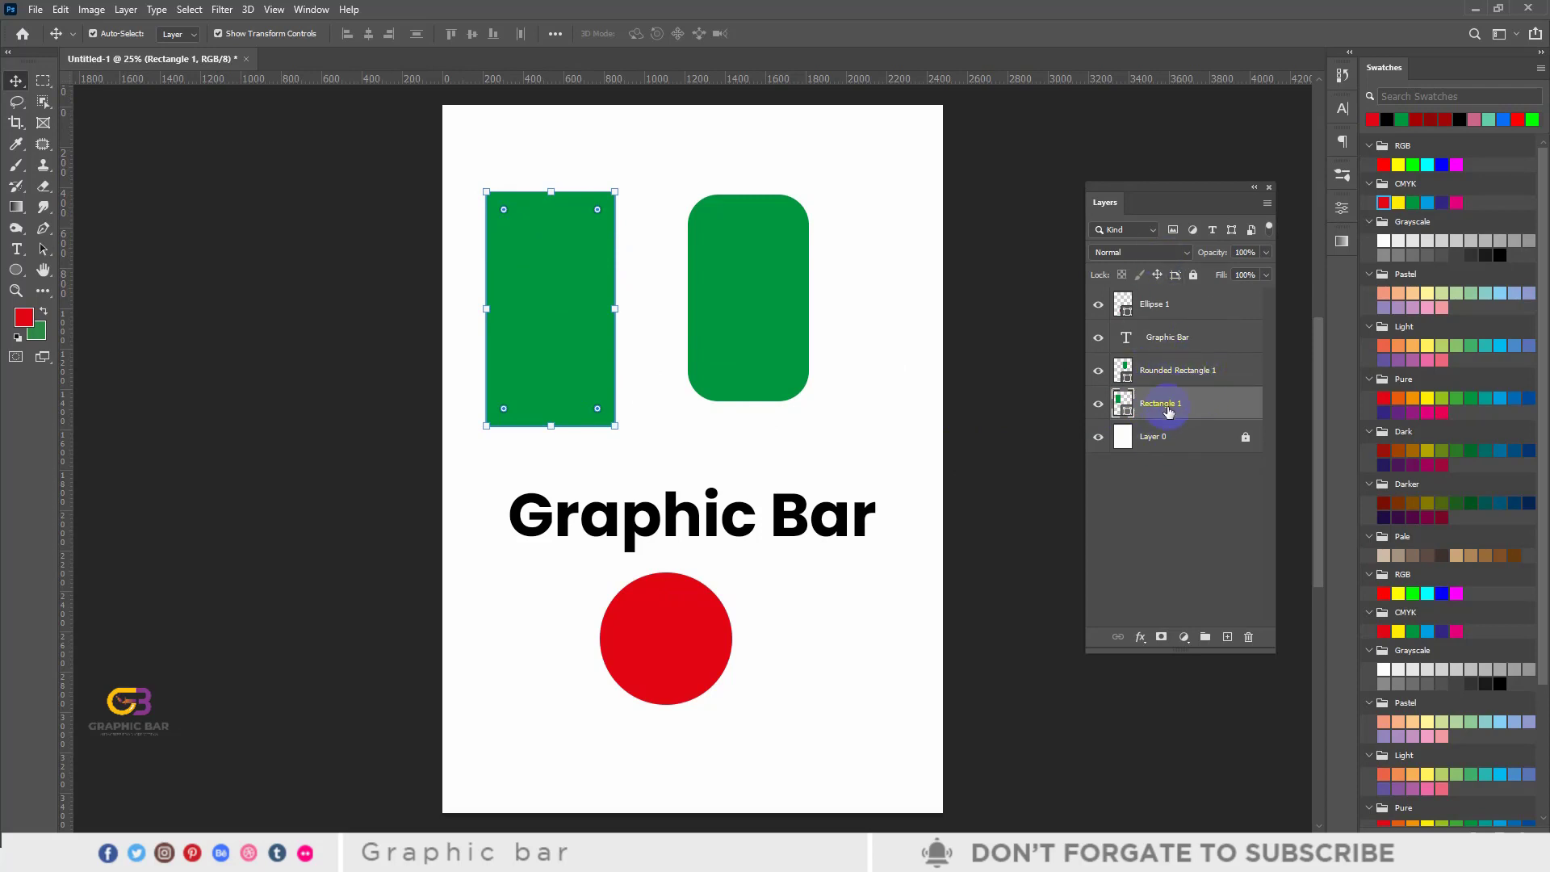
pyautogui.moveTo(1177, 194); pyautogui.dragTo(1183, 162)
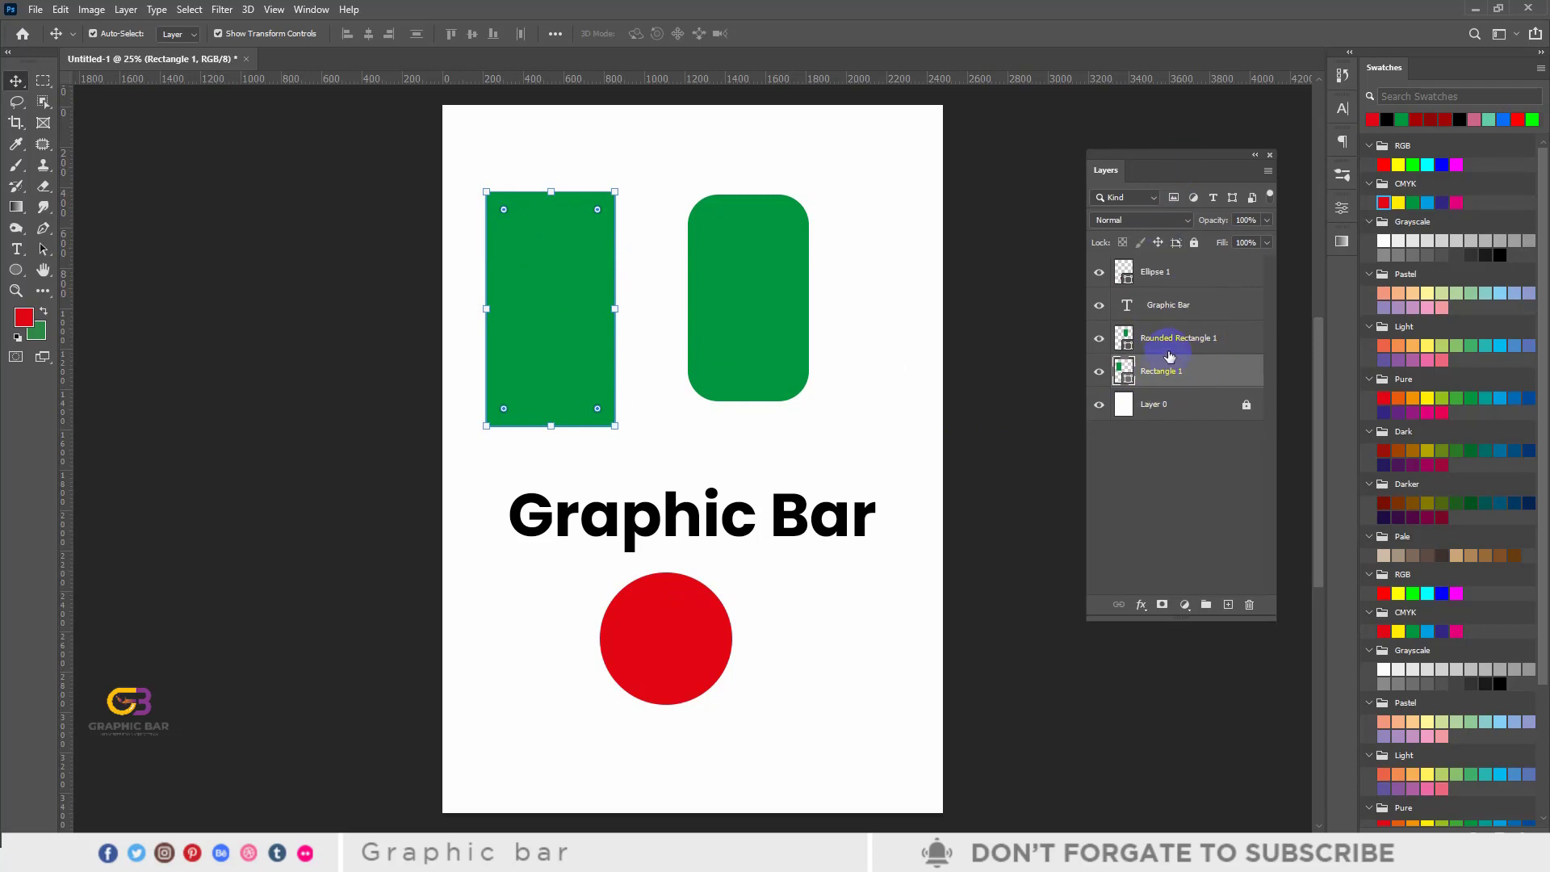
pyautogui.click(1184, 327)
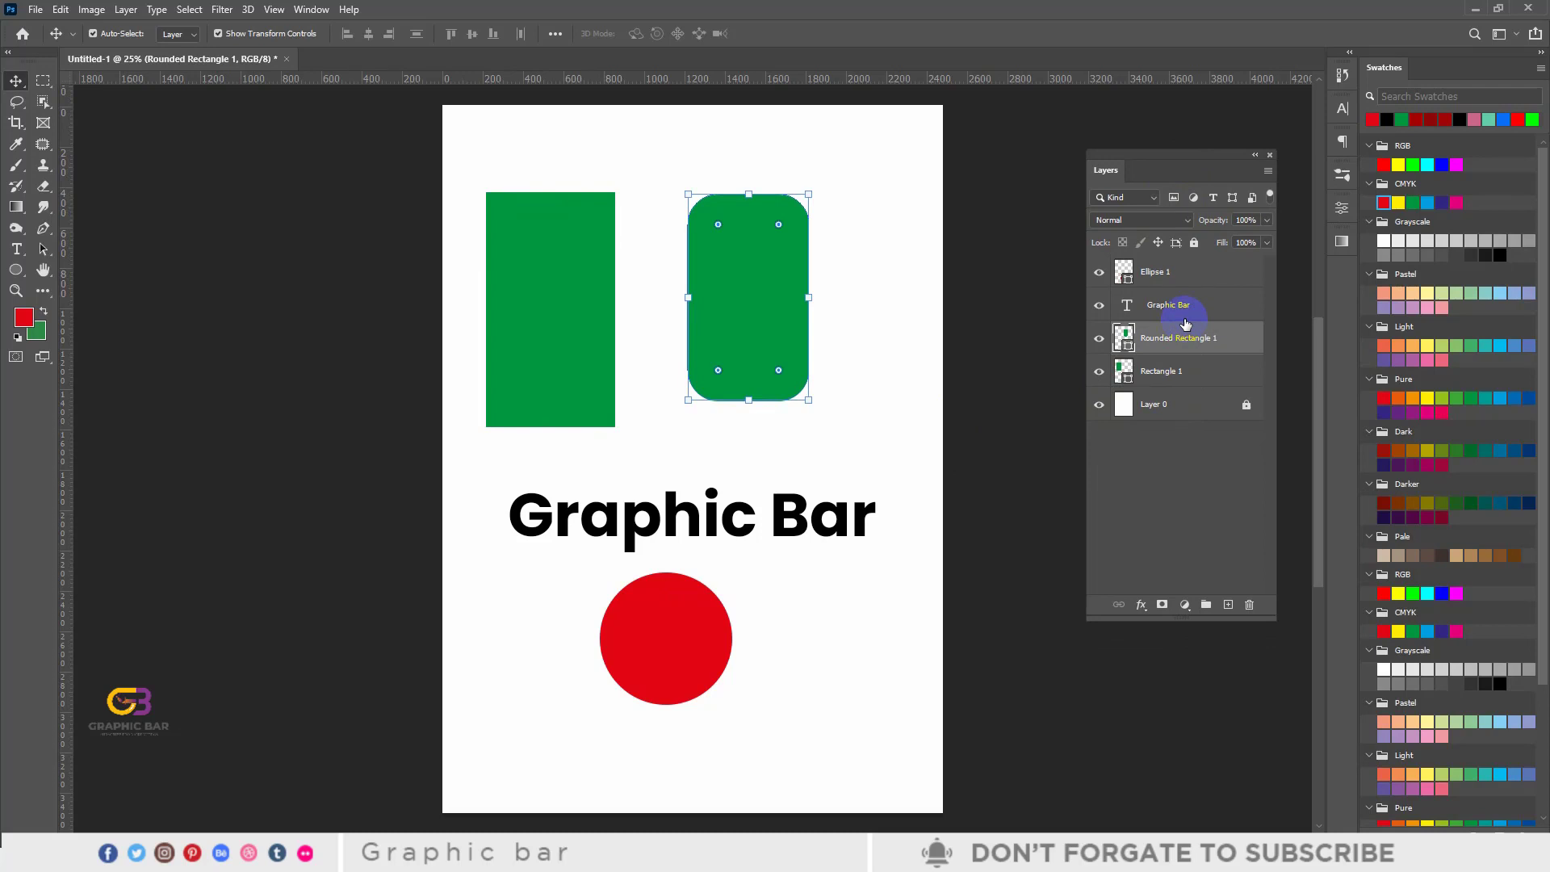
pyautogui.click(966, 283)
pyautogui.click(560, 259)
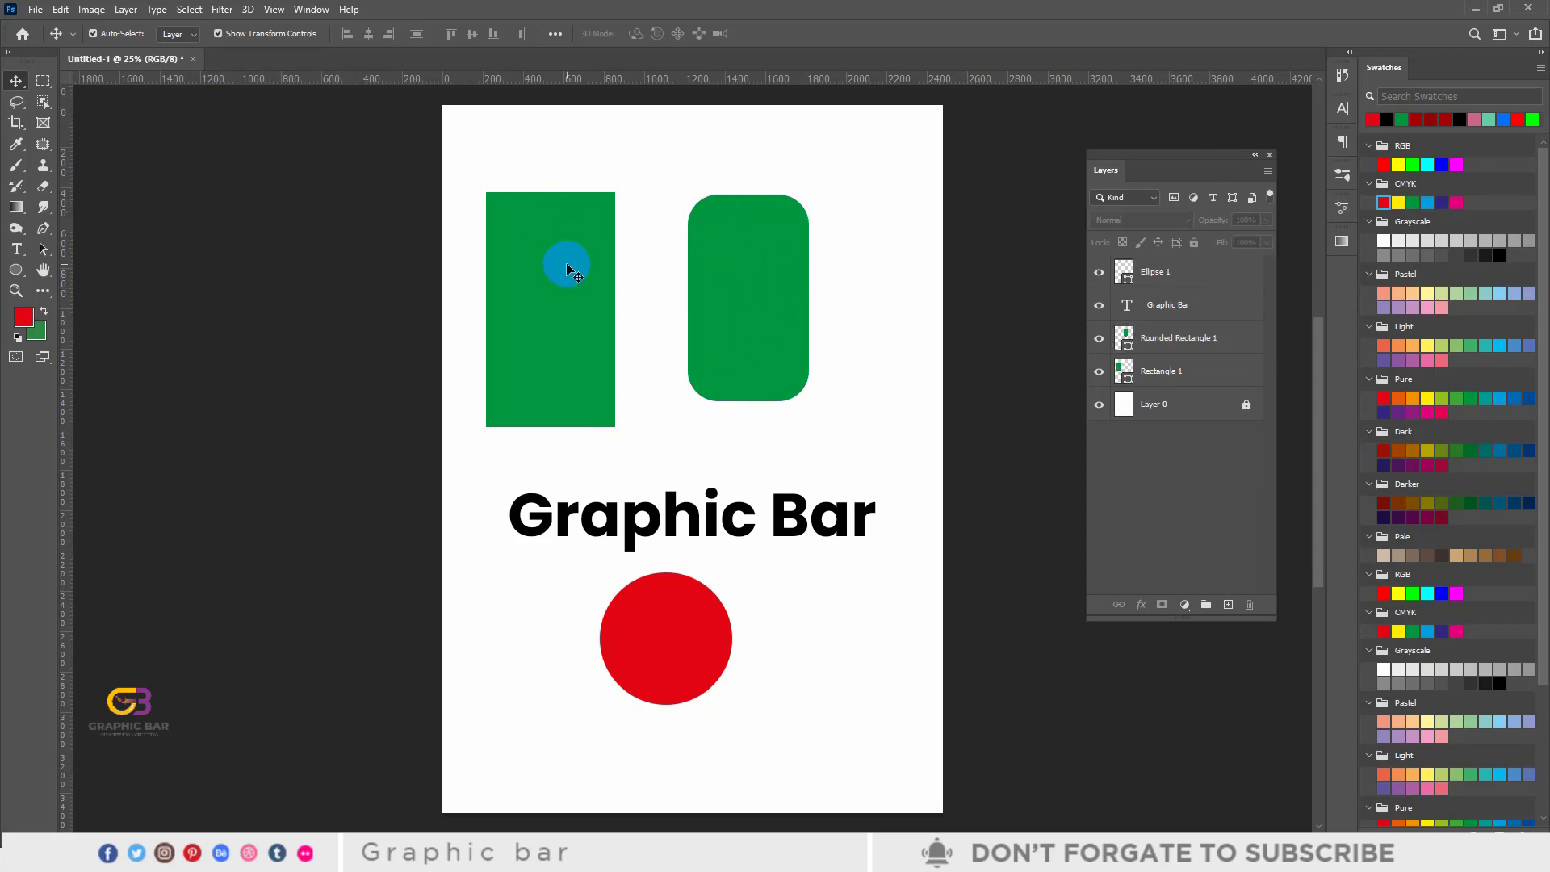
pyautogui.hotkey('alt', ']')
pyautogui.click(892, 312)
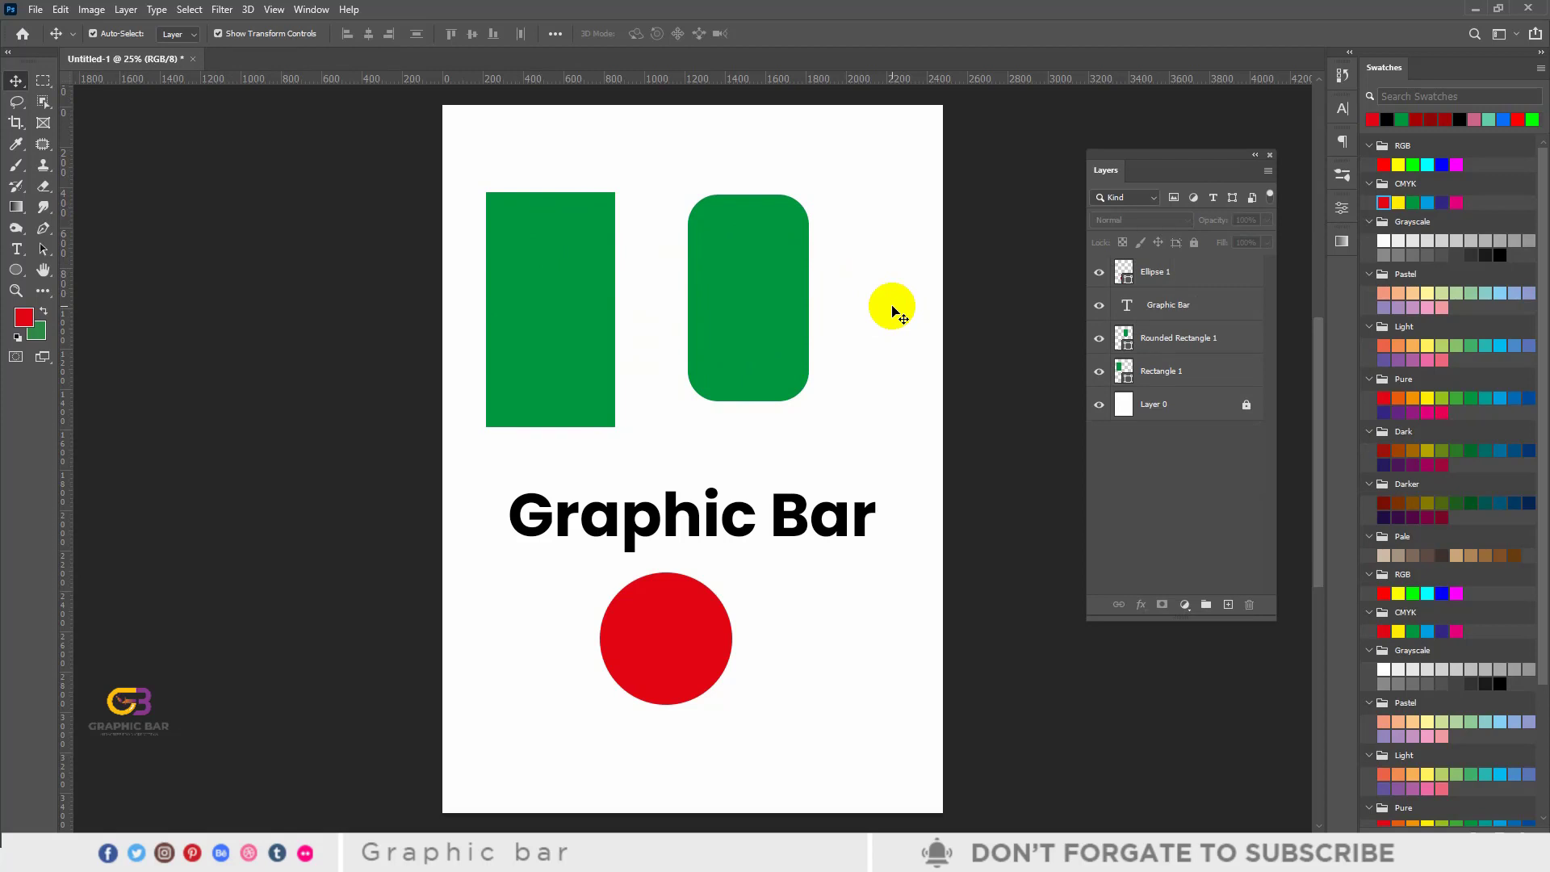
# Step: Shift the Layers panel away from the page and place the two green rectangles edge to edge, higher on the page
pyautogui.moveTo(1206, 161); pyautogui.dragTo(1244, 188)
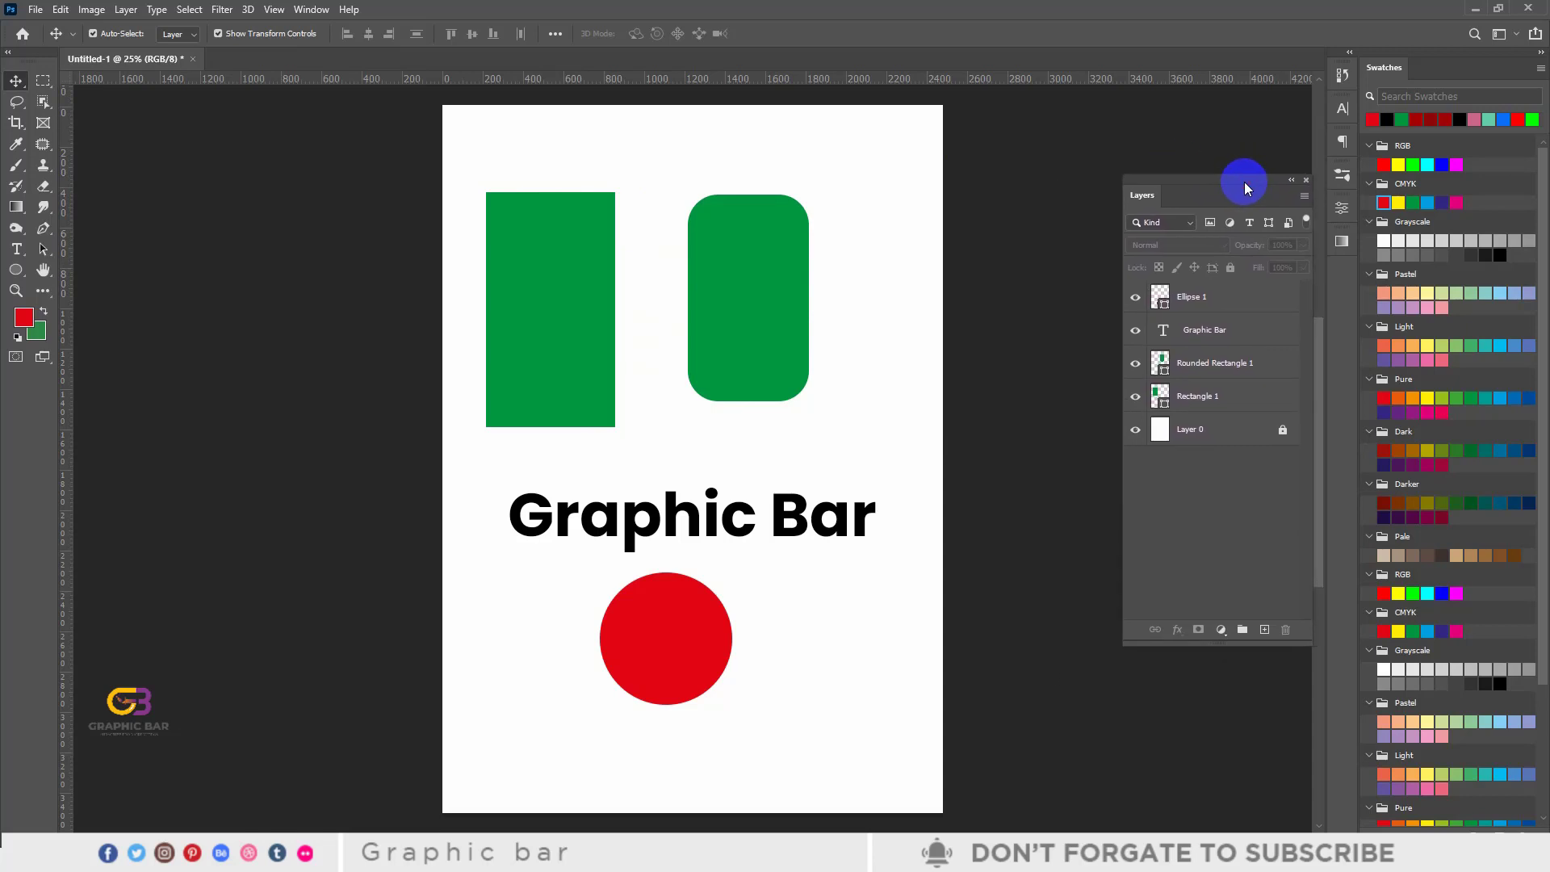
pyautogui.moveTo(565, 294); pyautogui.dragTo(615, 268)
pyautogui.click(716, 293)
pyautogui.moveTo(716, 293); pyautogui.dragTo(742, 255)
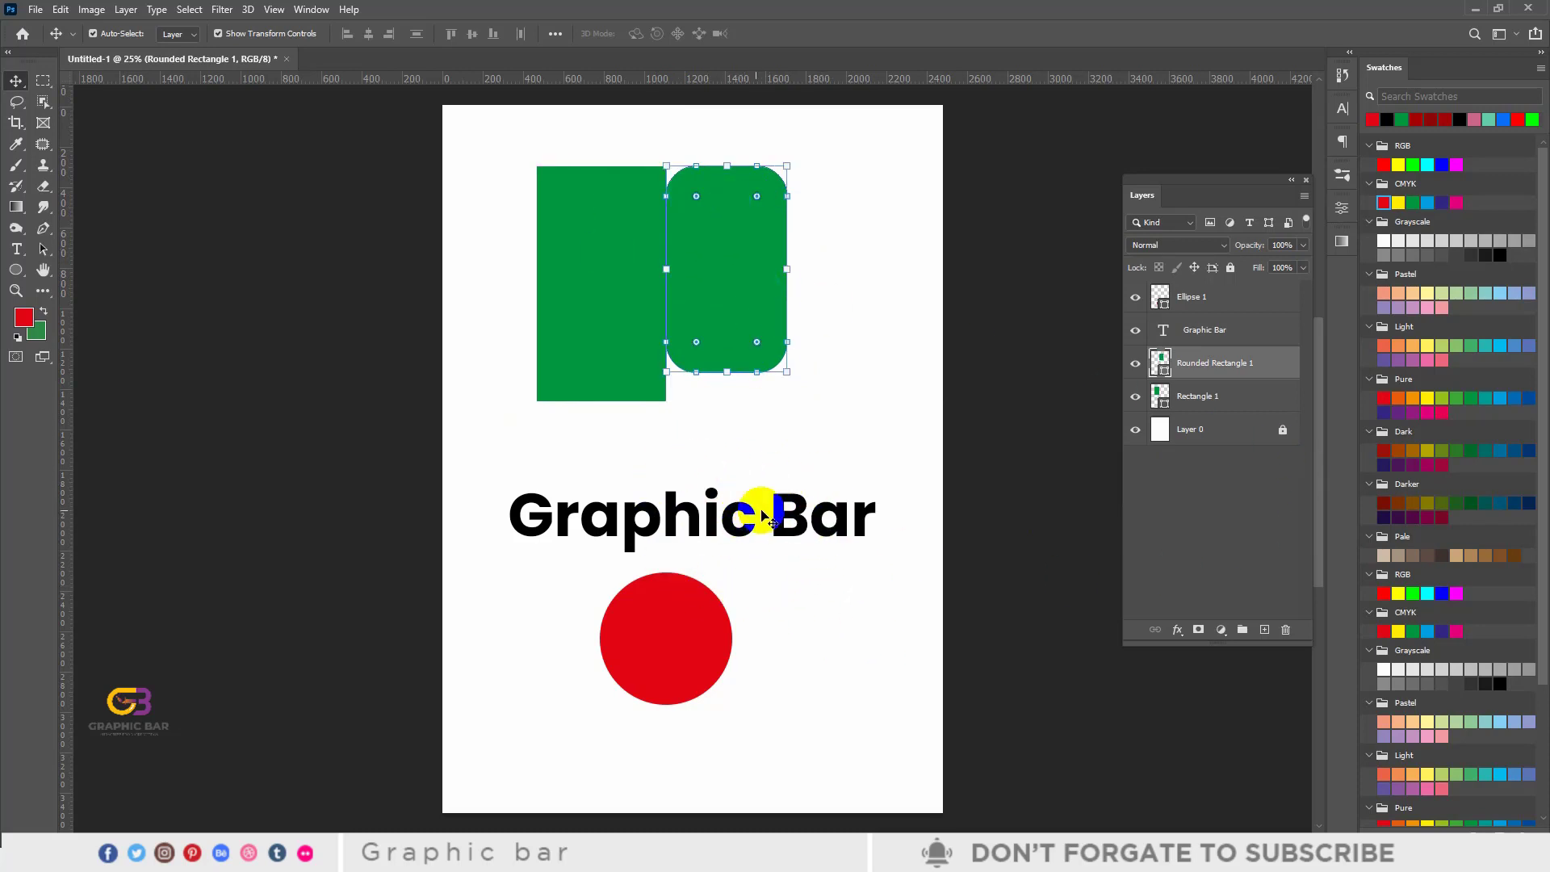
# Step: Move the red circle slightly down and left, and raise the Graphic Bar text to widen the gap between them
pyautogui.moveTo(690, 642); pyautogui.dragTo(666, 663)
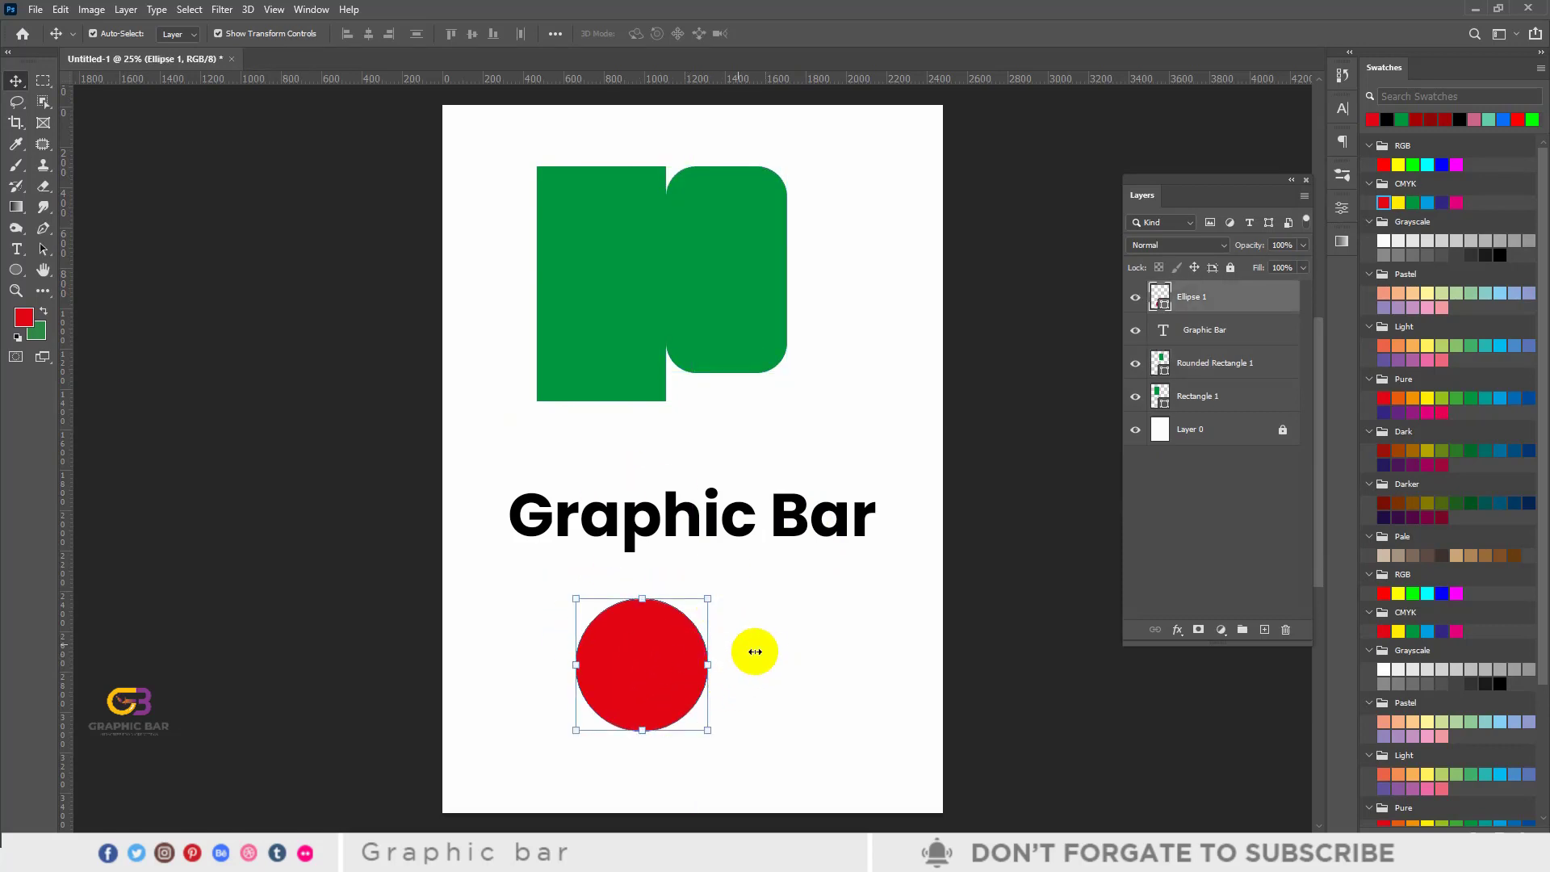
pyautogui.moveTo(727, 519); pyautogui.dragTo(735, 492)
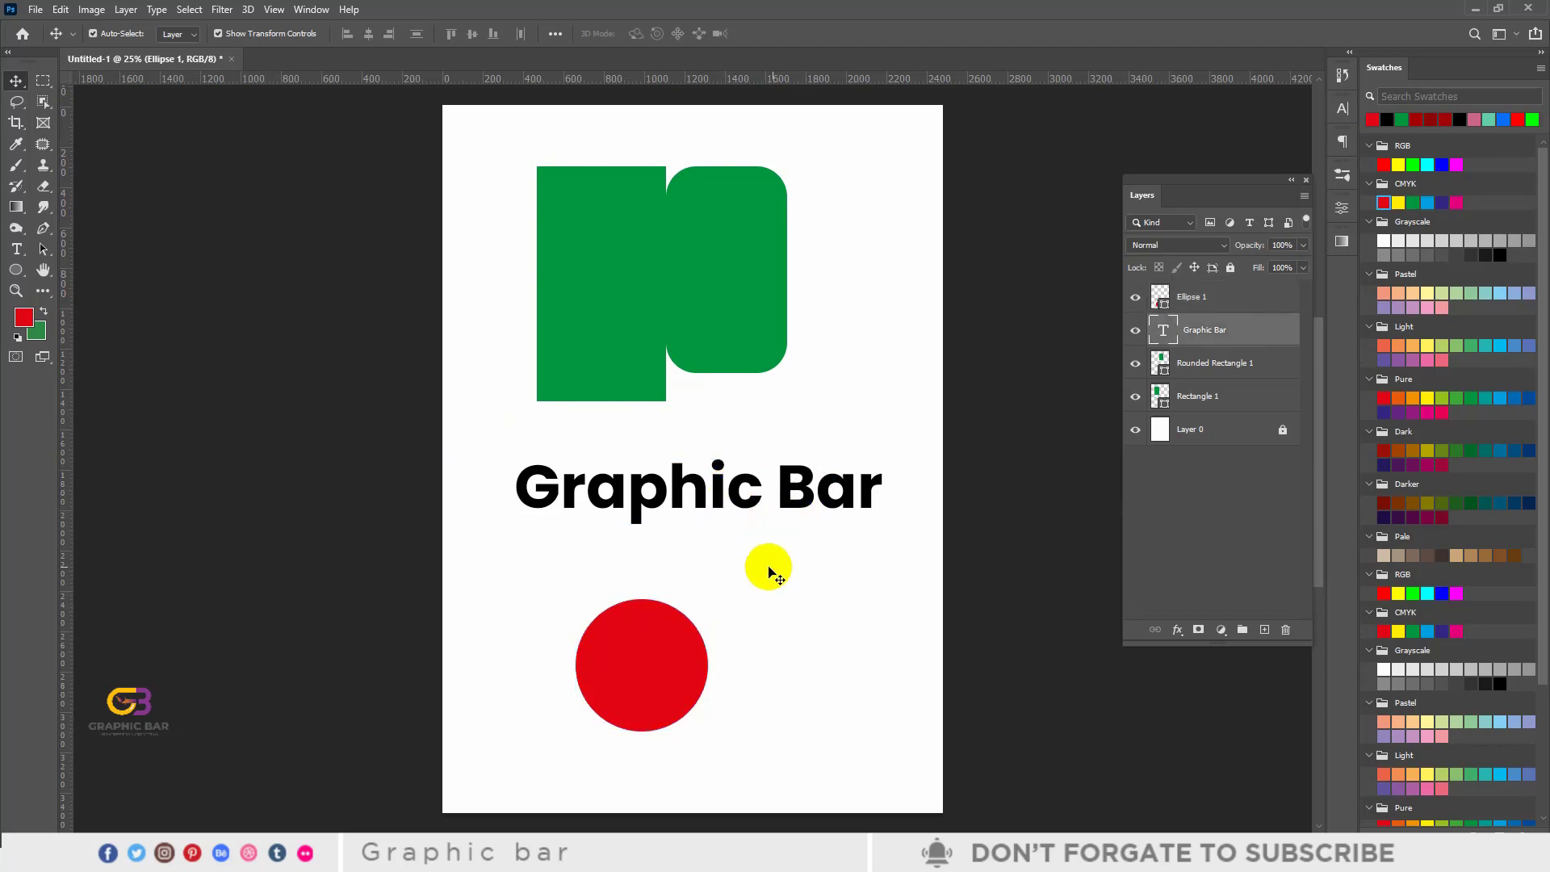
pyautogui.click(771, 574)
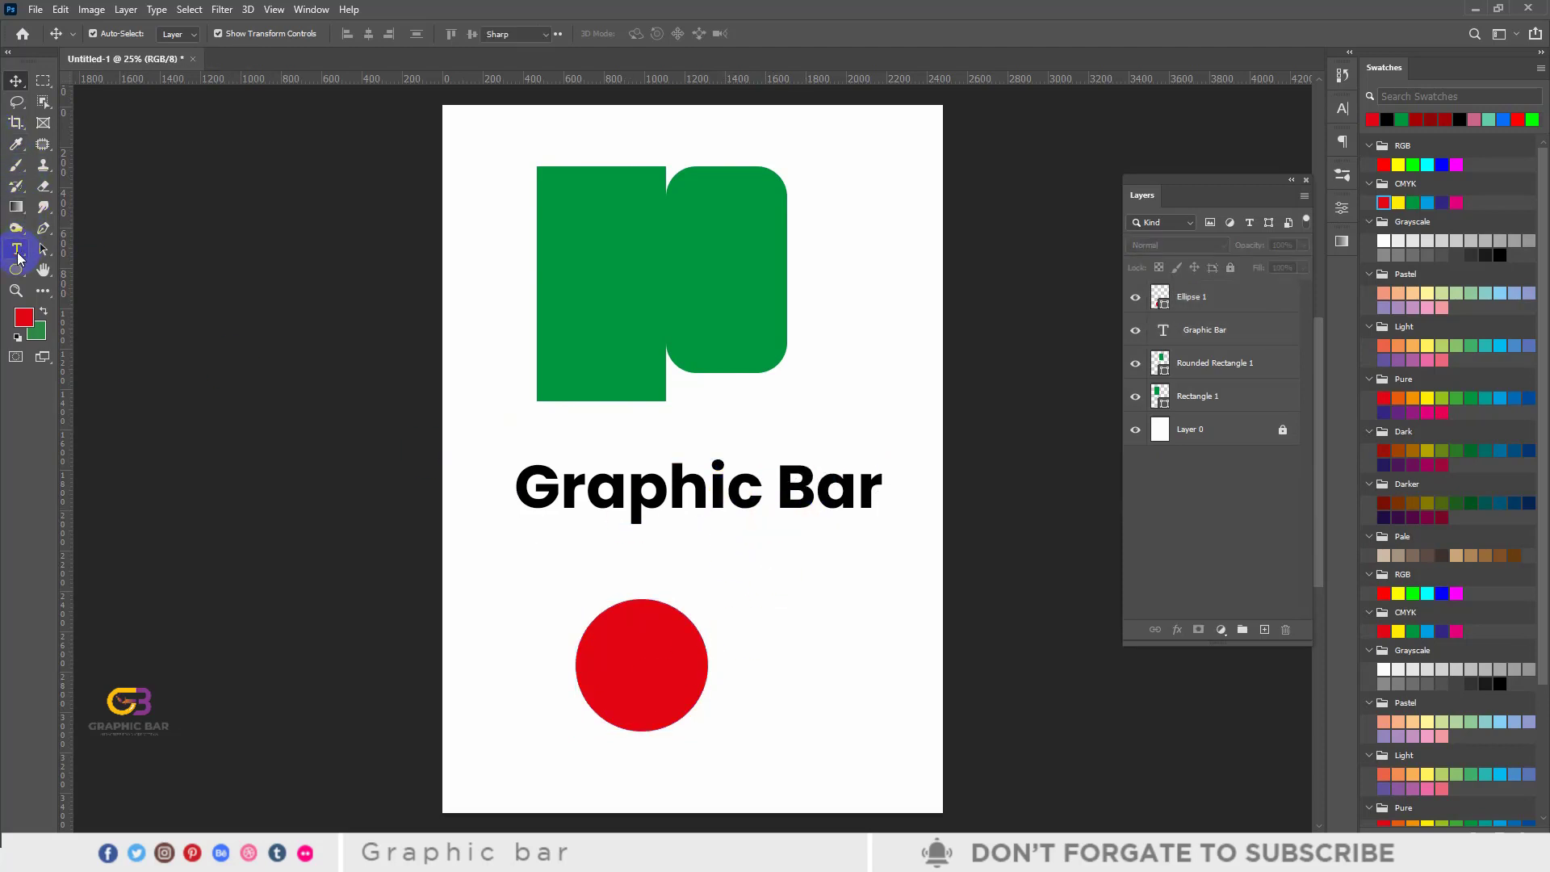
# Step: Add a text line with a placeholder phone number between the Graphic Bar heading and the red circle
pyautogui.click(16, 250)
pyautogui.click(717, 587)
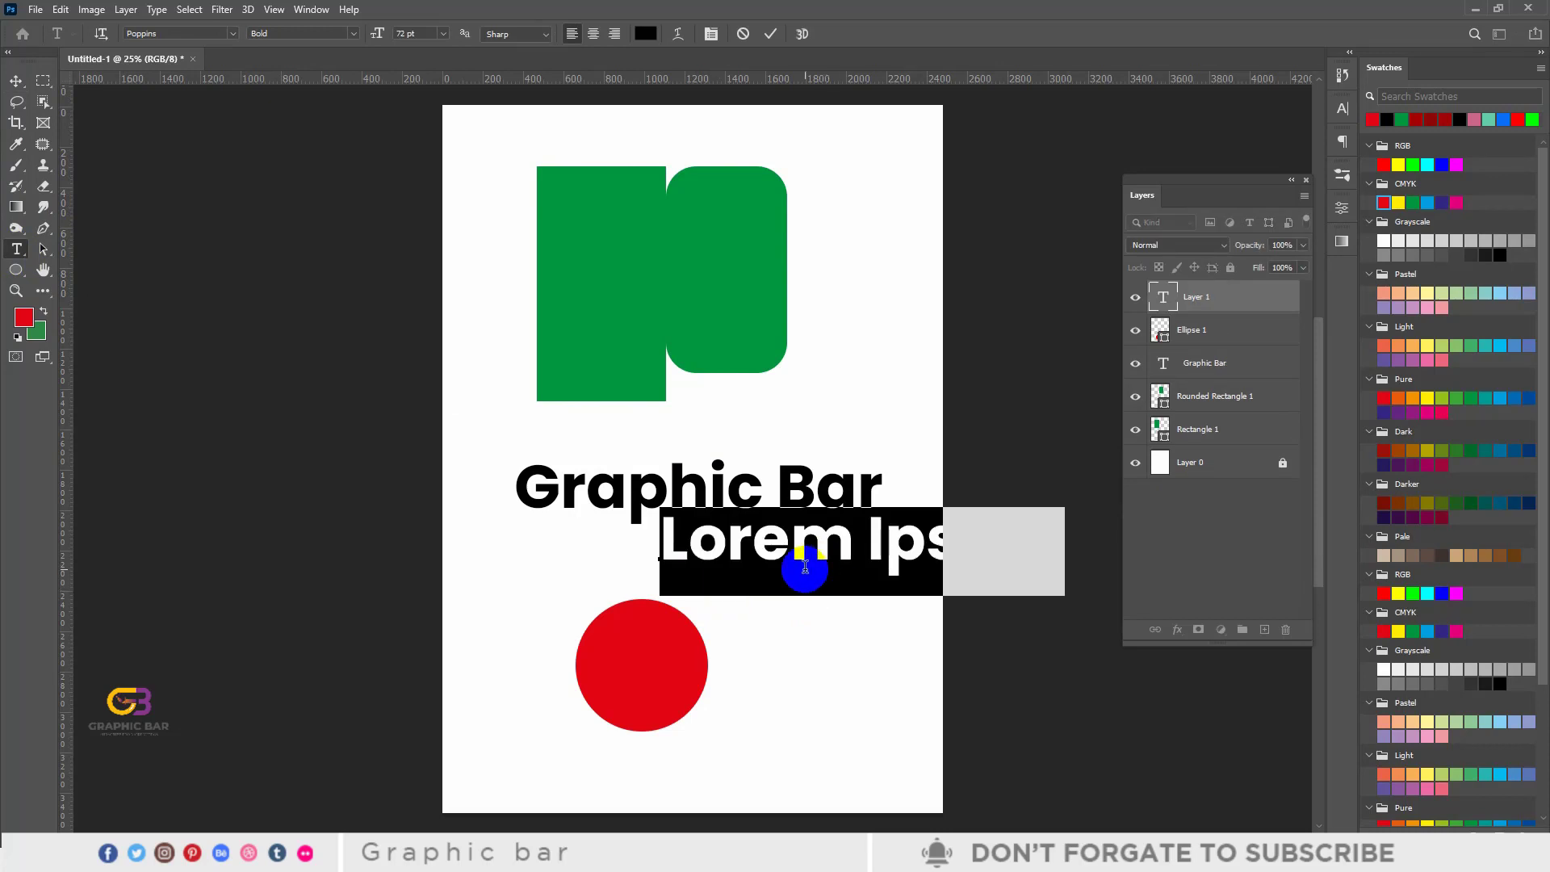
pyautogui.press('BackSpace')
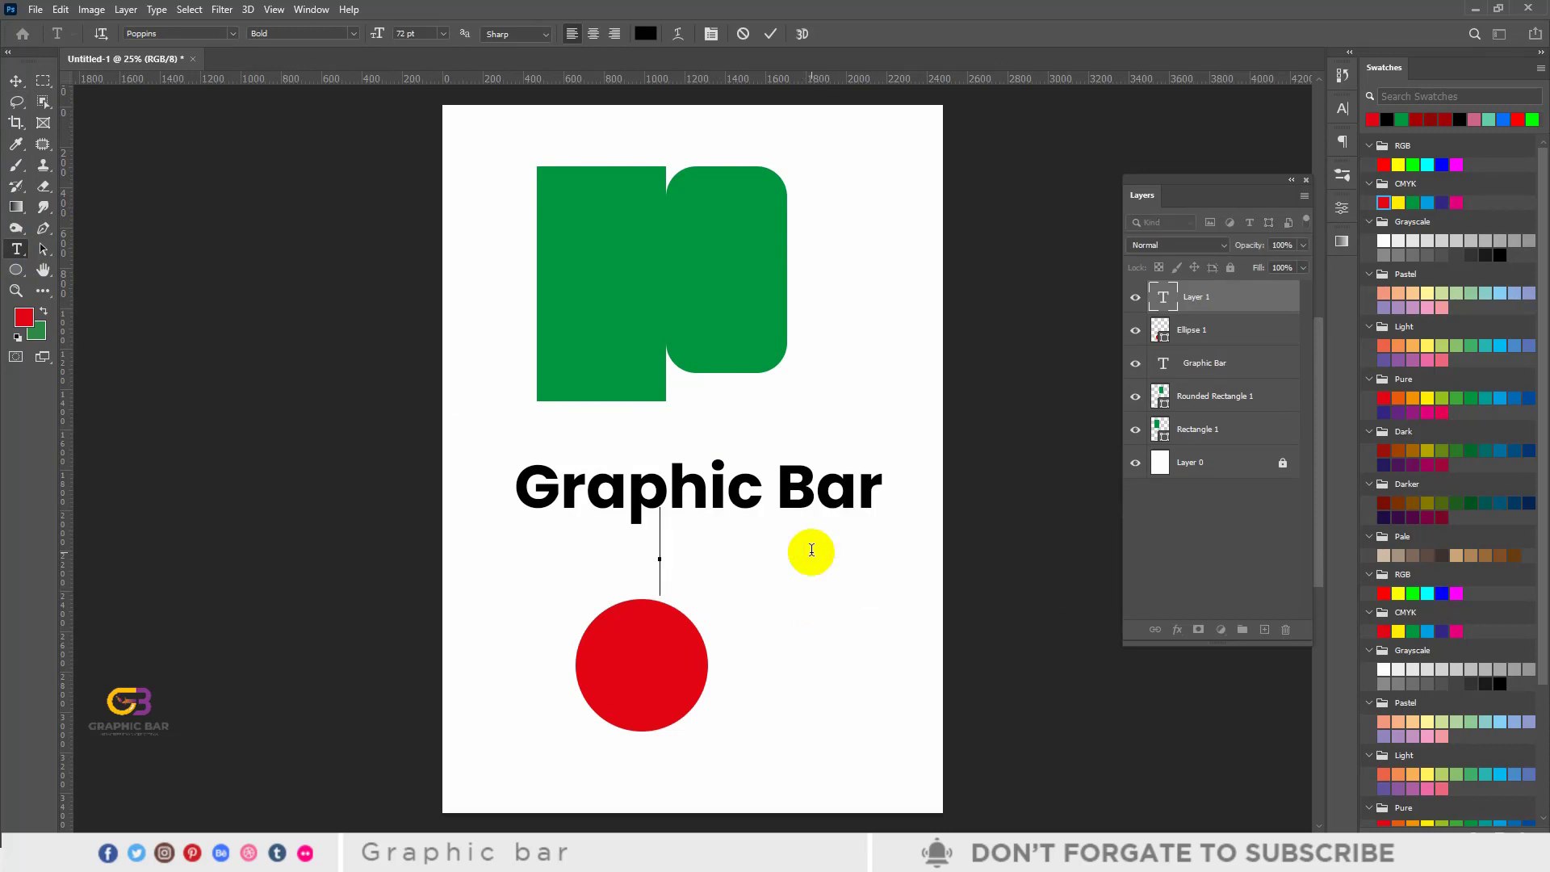
pyautogui.write('00')
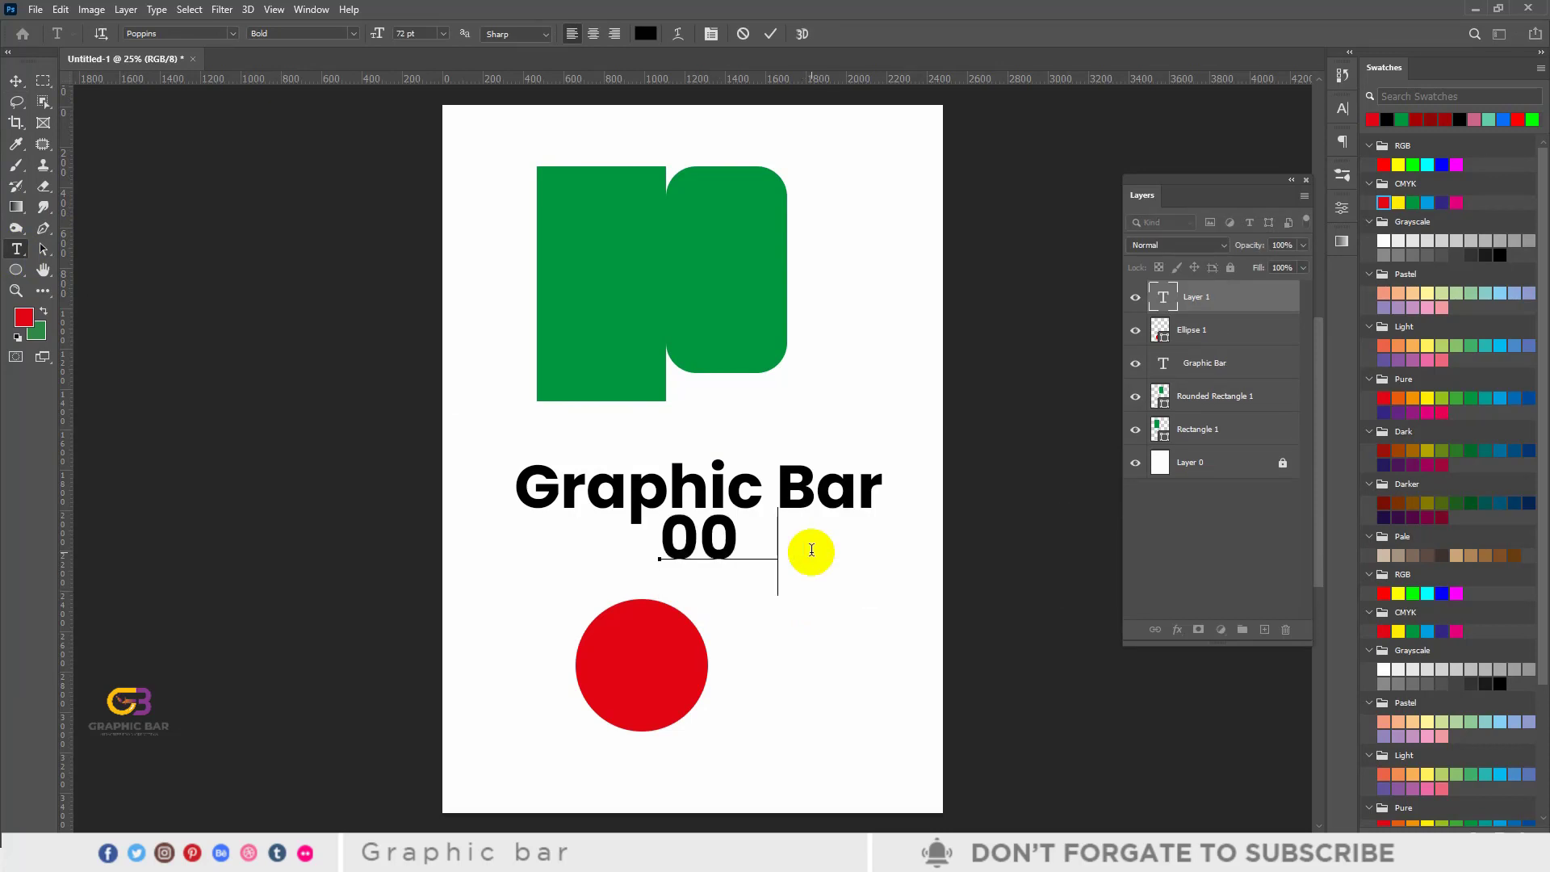
pyautogui.write('0 123')
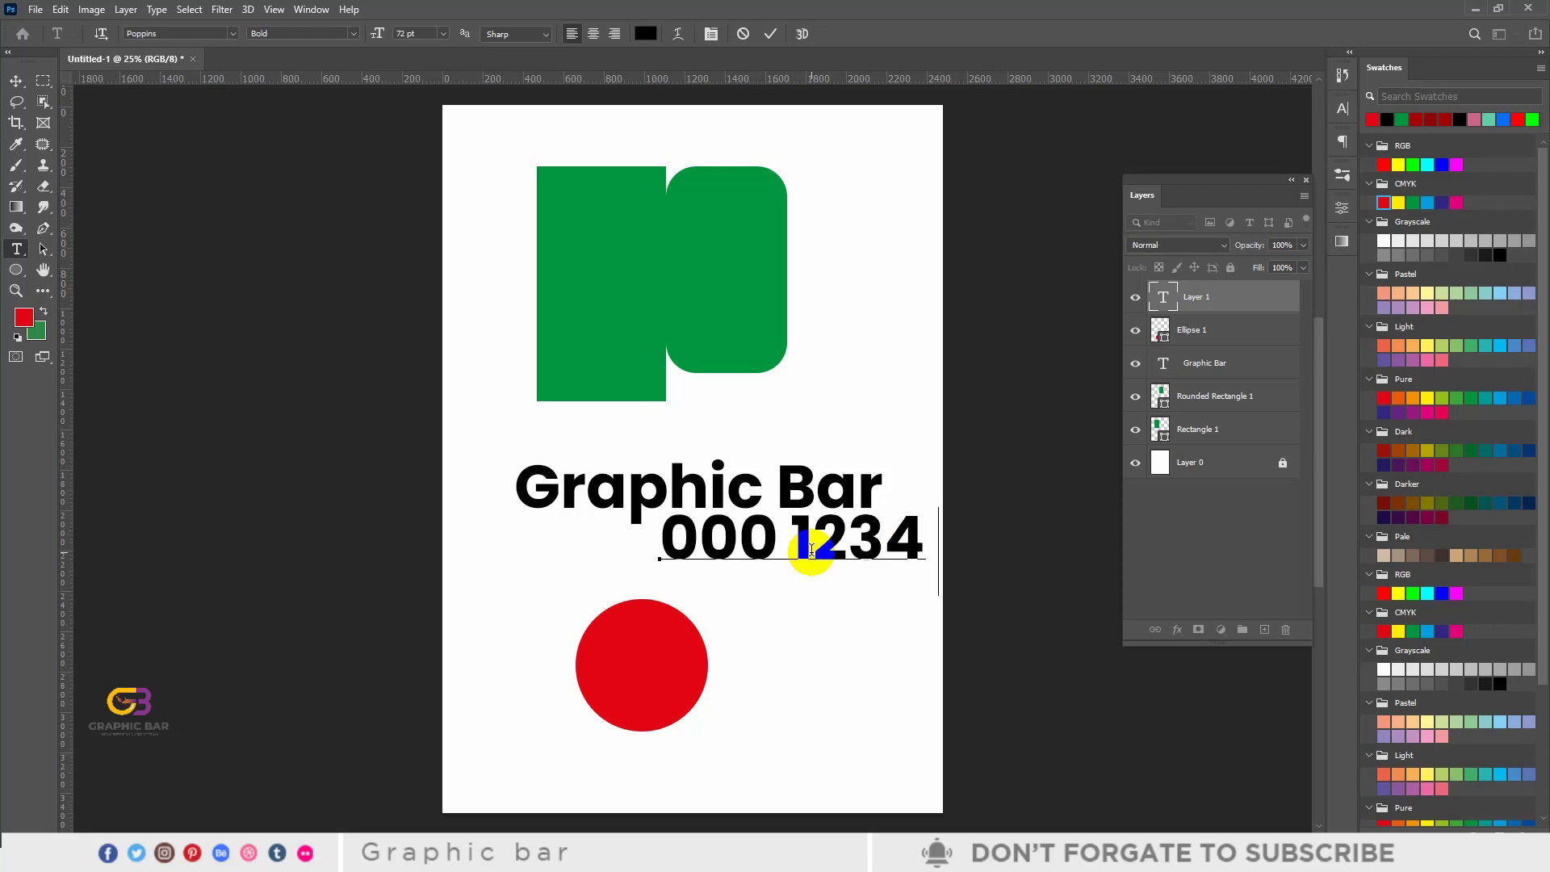
pyautogui.write('4')
# Step: Set the whole number line to 24 pt in Poppins Regular and commit the text
pyautogui.hotkey('ctrl', 'a')
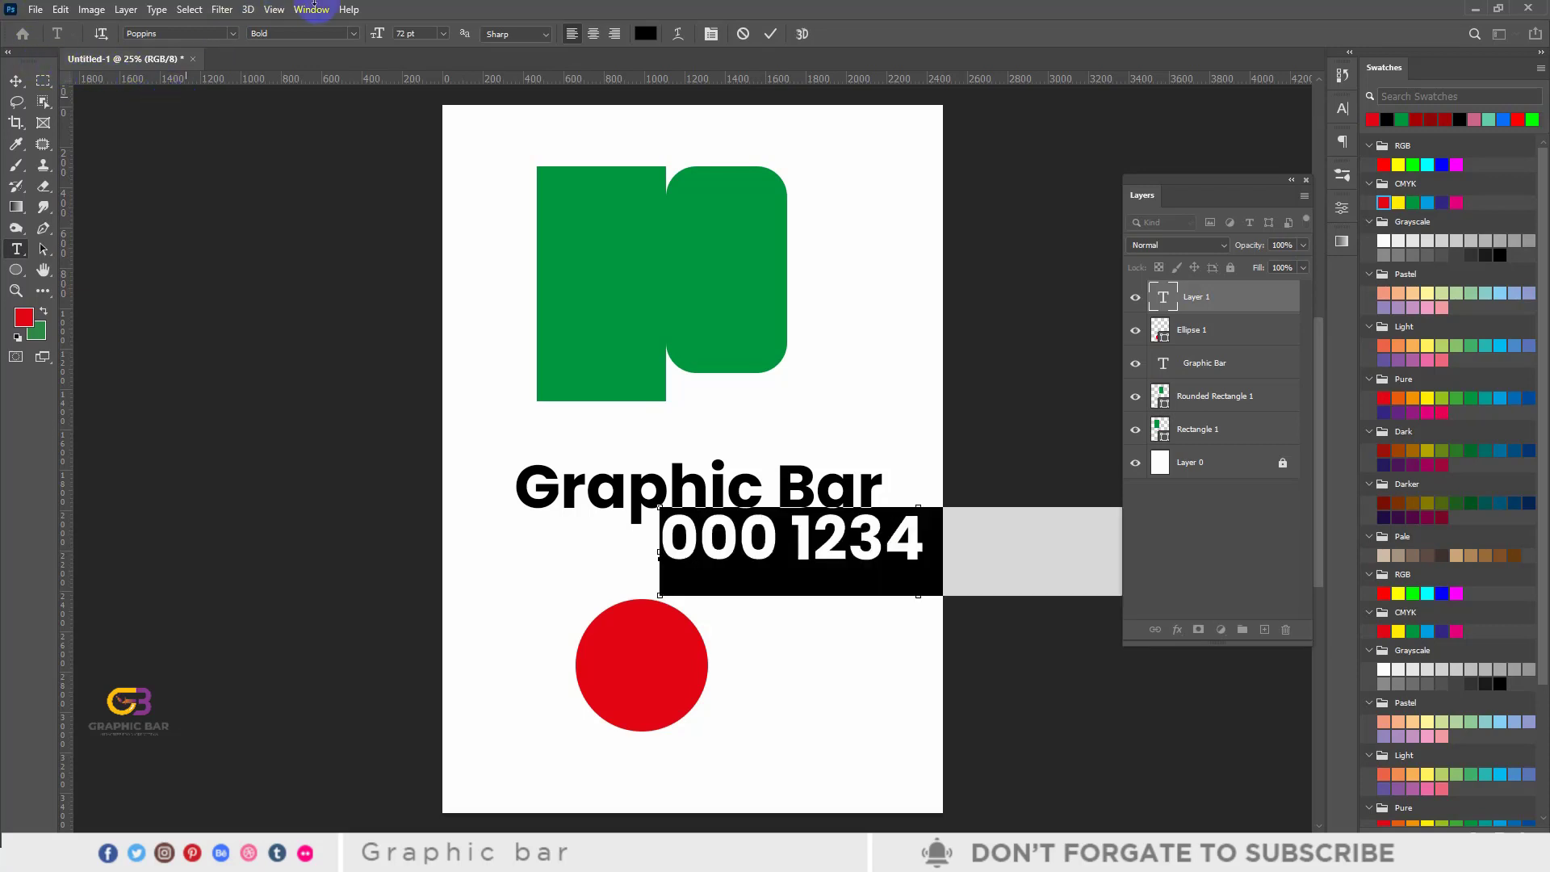
pyautogui.click(440, 40)
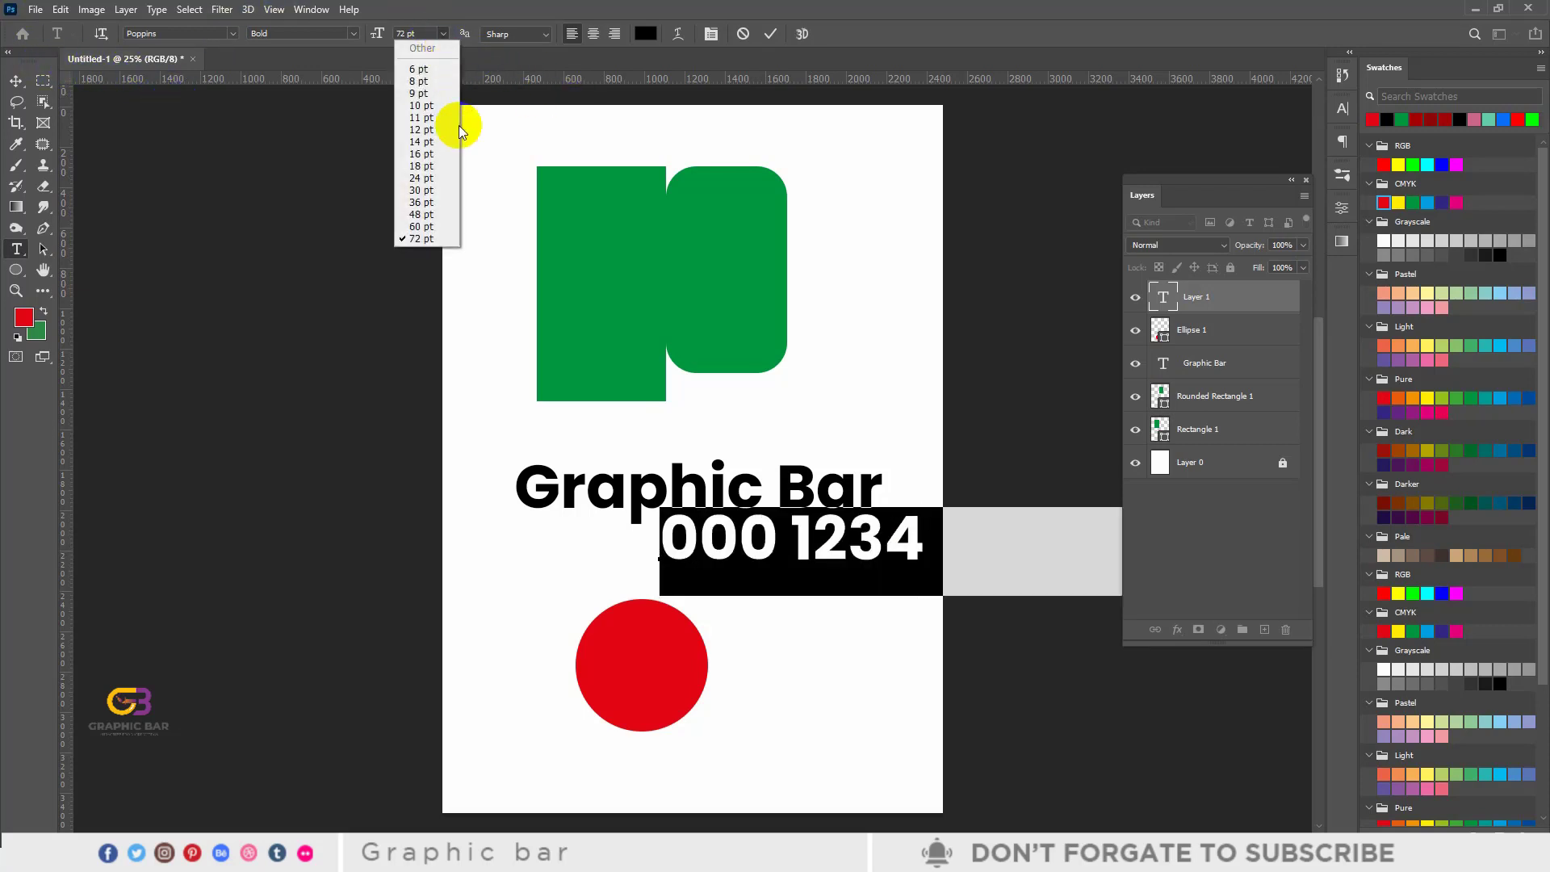
pyautogui.click(430, 163)
pyautogui.click(358, 36)
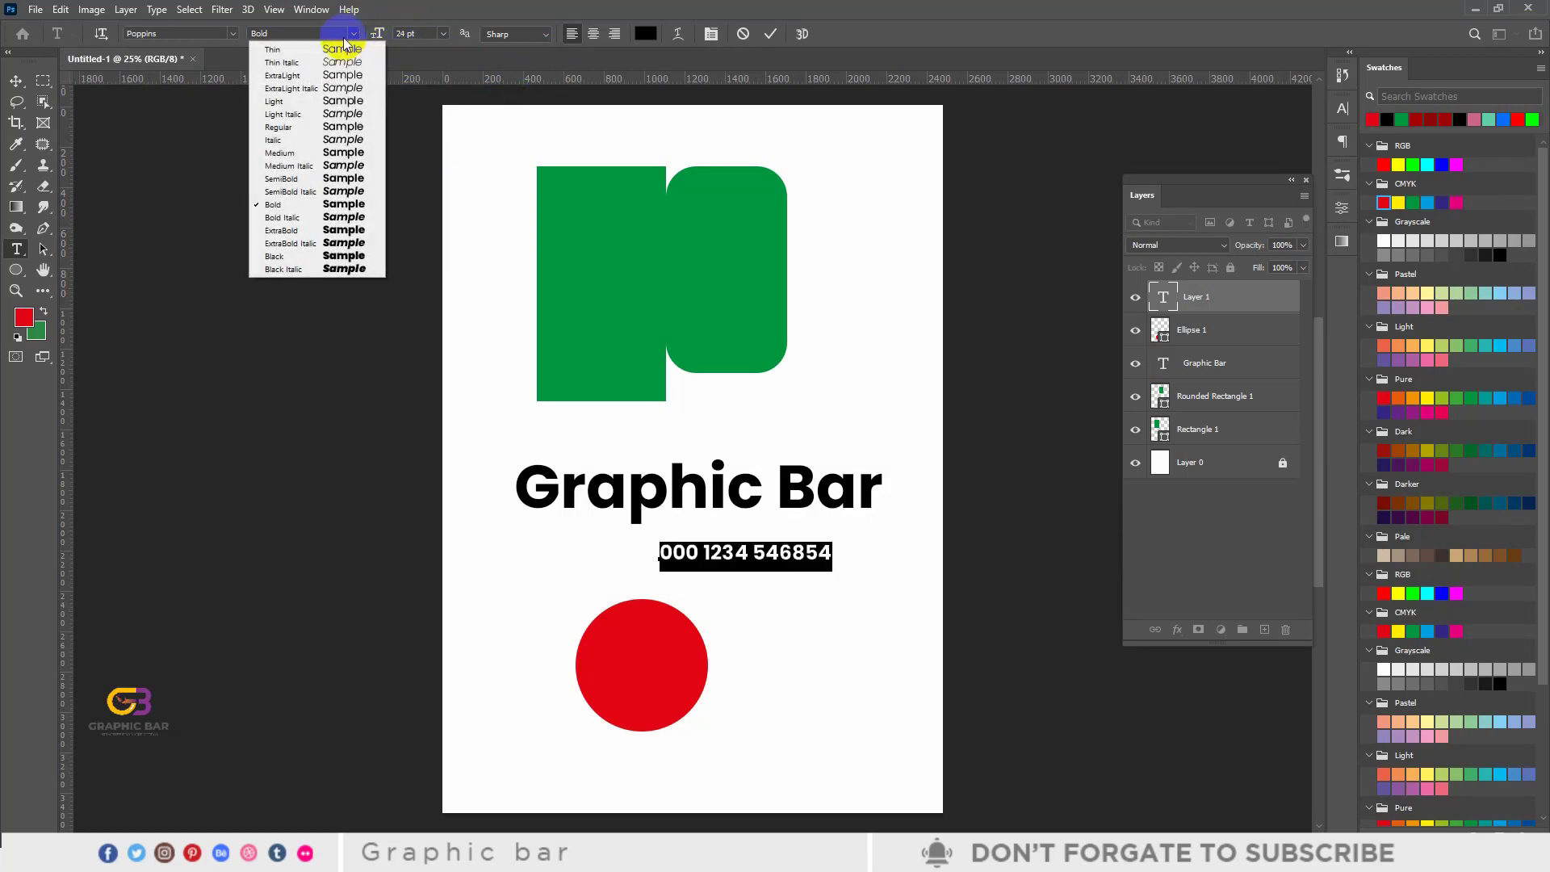
pyautogui.click(277, 127)
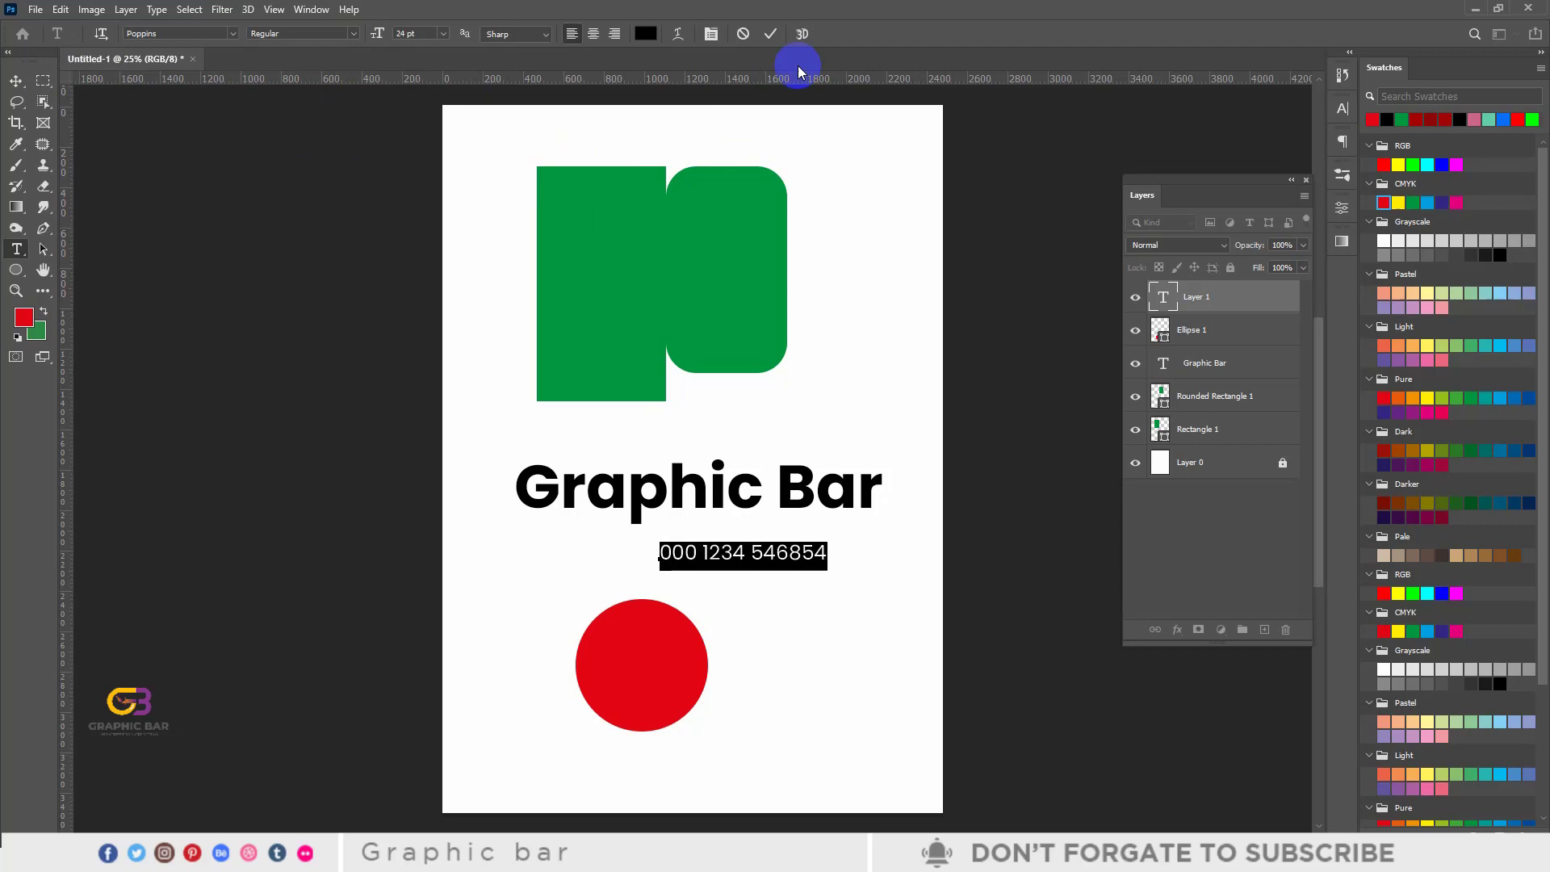
pyautogui.click(770, 33)
# Step: Move the red circle to the page's lower-left corner and arrange the number line with two duplicates as a stacked list under the heading
pyautogui.click(16, 80)
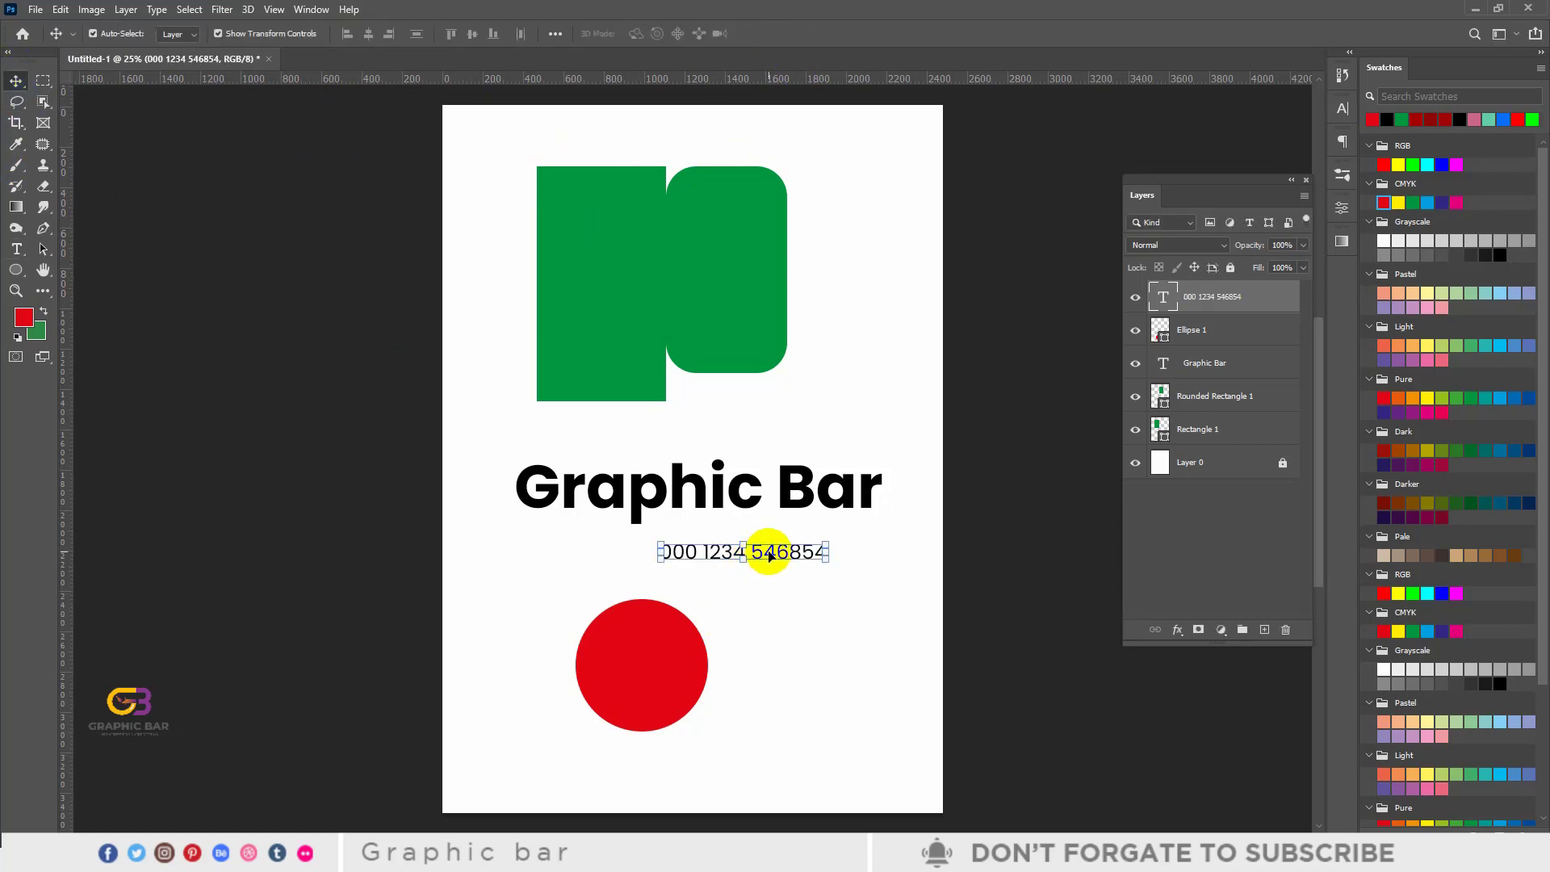
pyautogui.moveTo(768, 548); pyautogui.dragTo(711, 606)
pyautogui.moveTo(640, 686); pyautogui.dragTo(536, 758)
pyautogui.click(715, 662)
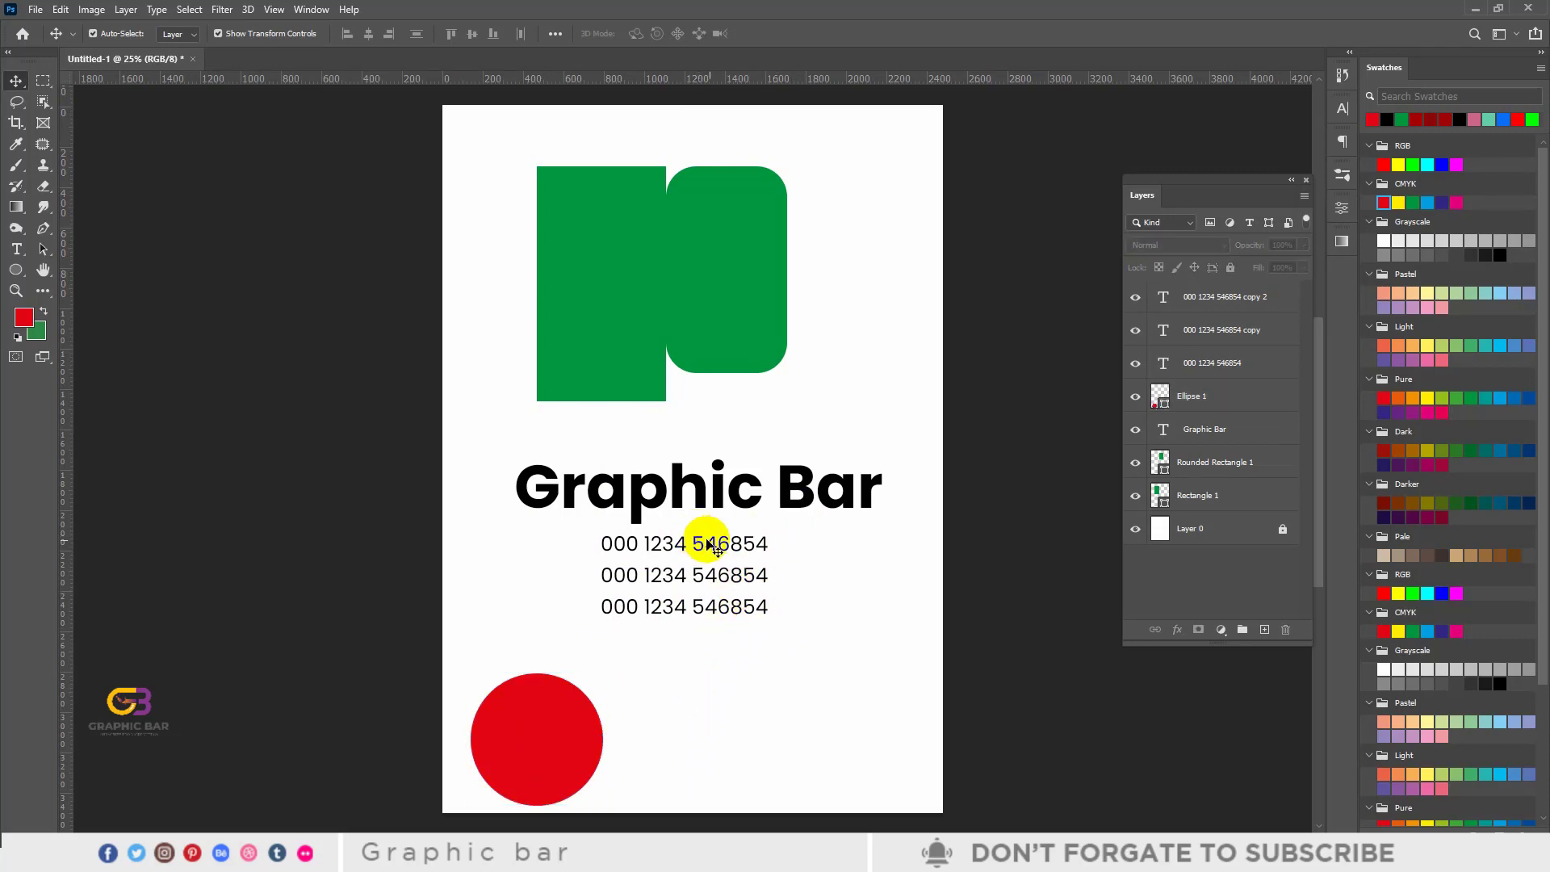
# Step: Select the Graphic Bar text, the Ellipse 1 layer and the three number lines to match them with their layers, and clear the selection
pyautogui.click(696, 476)
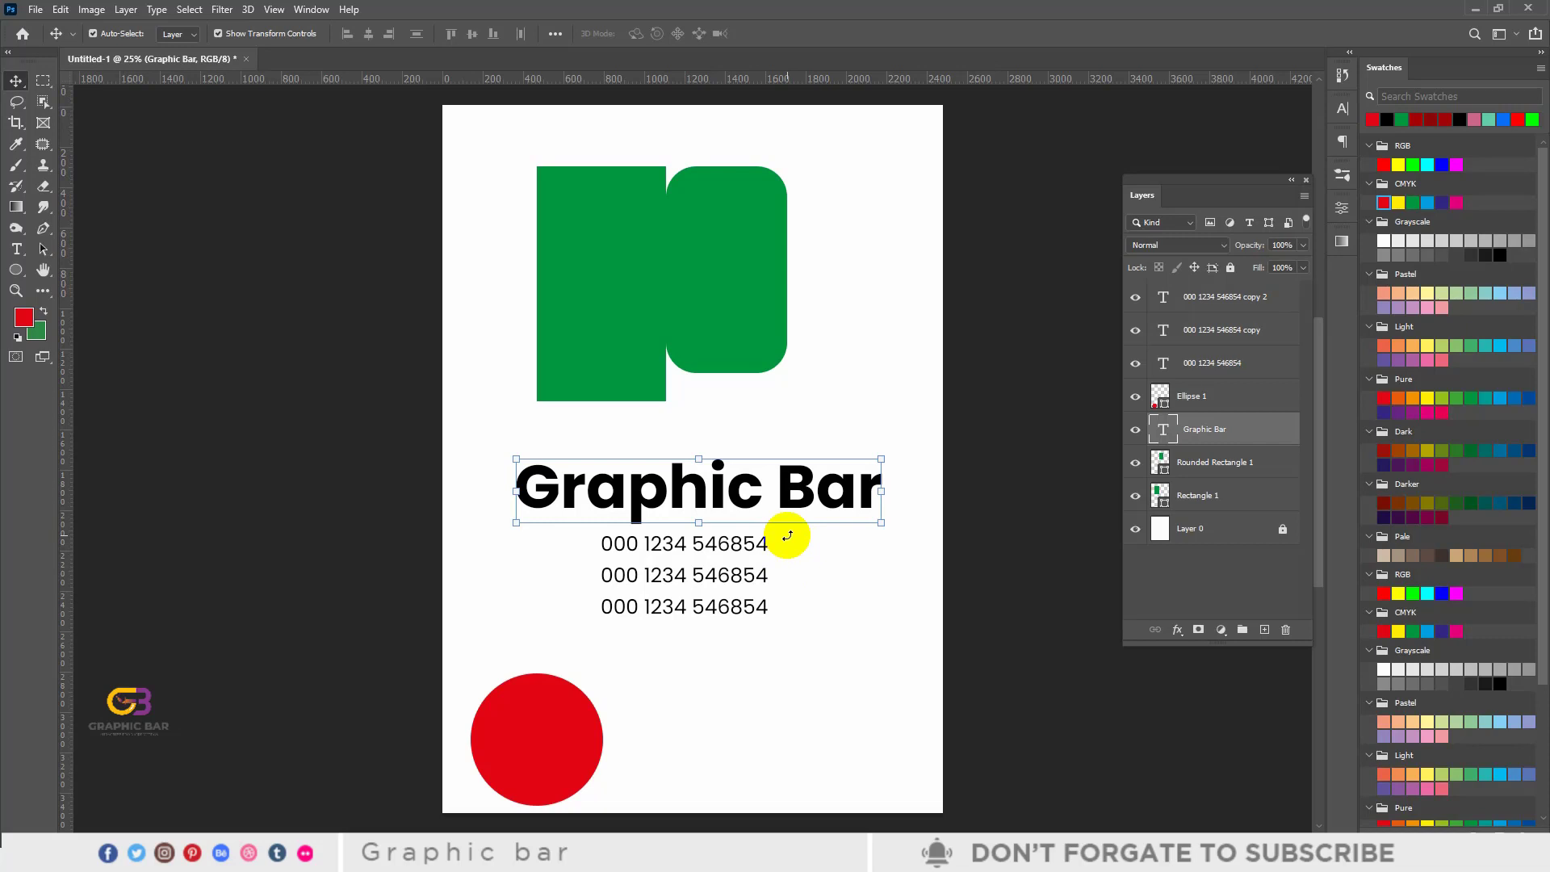
pyautogui.click(1223, 443)
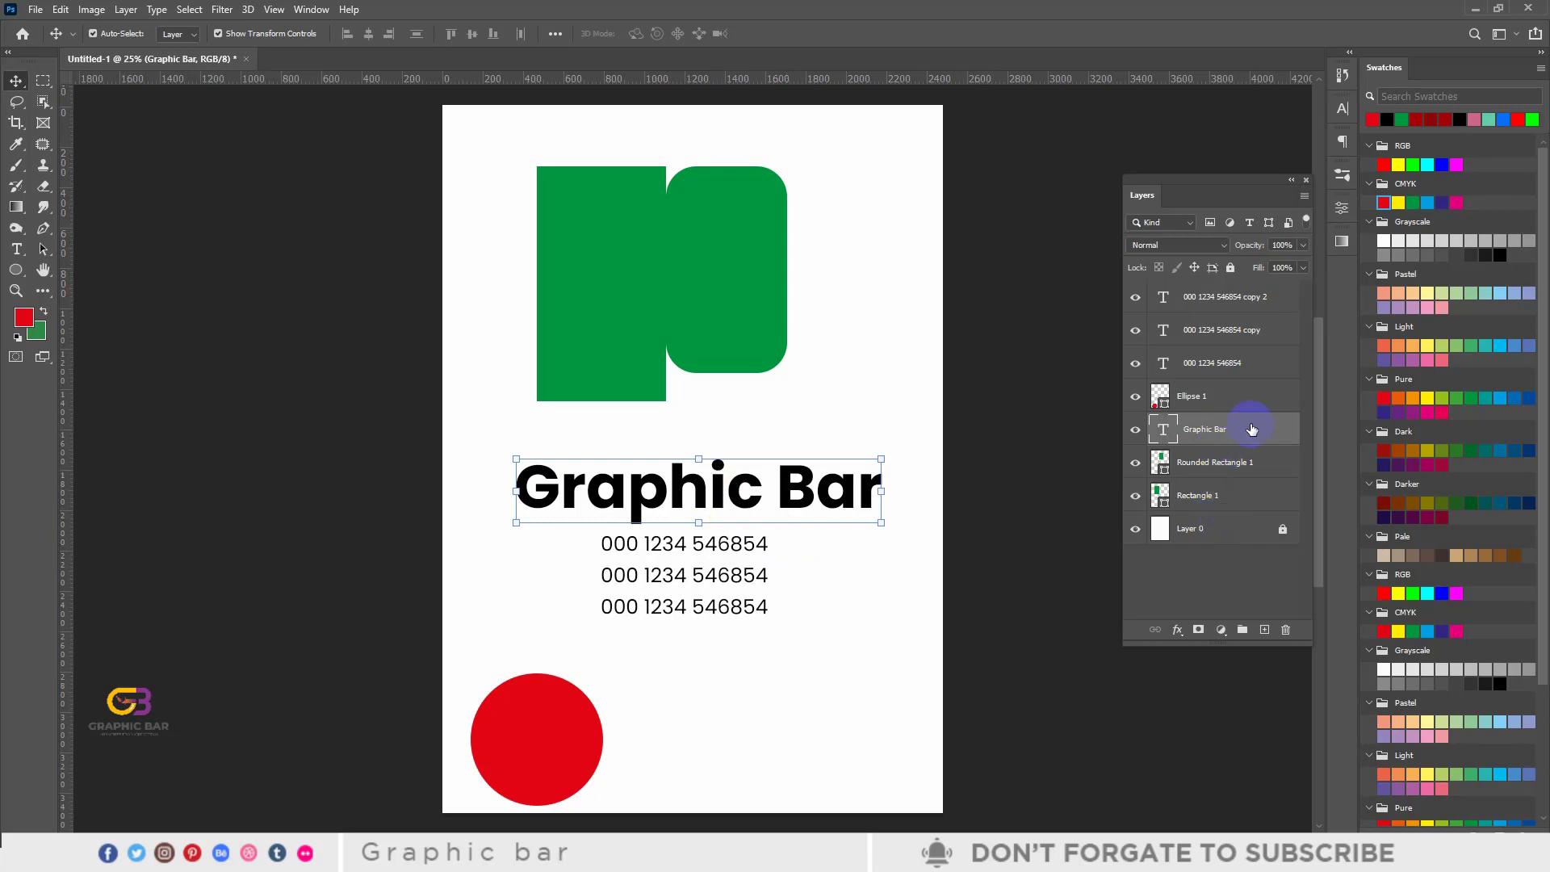
pyautogui.click(1225, 399)
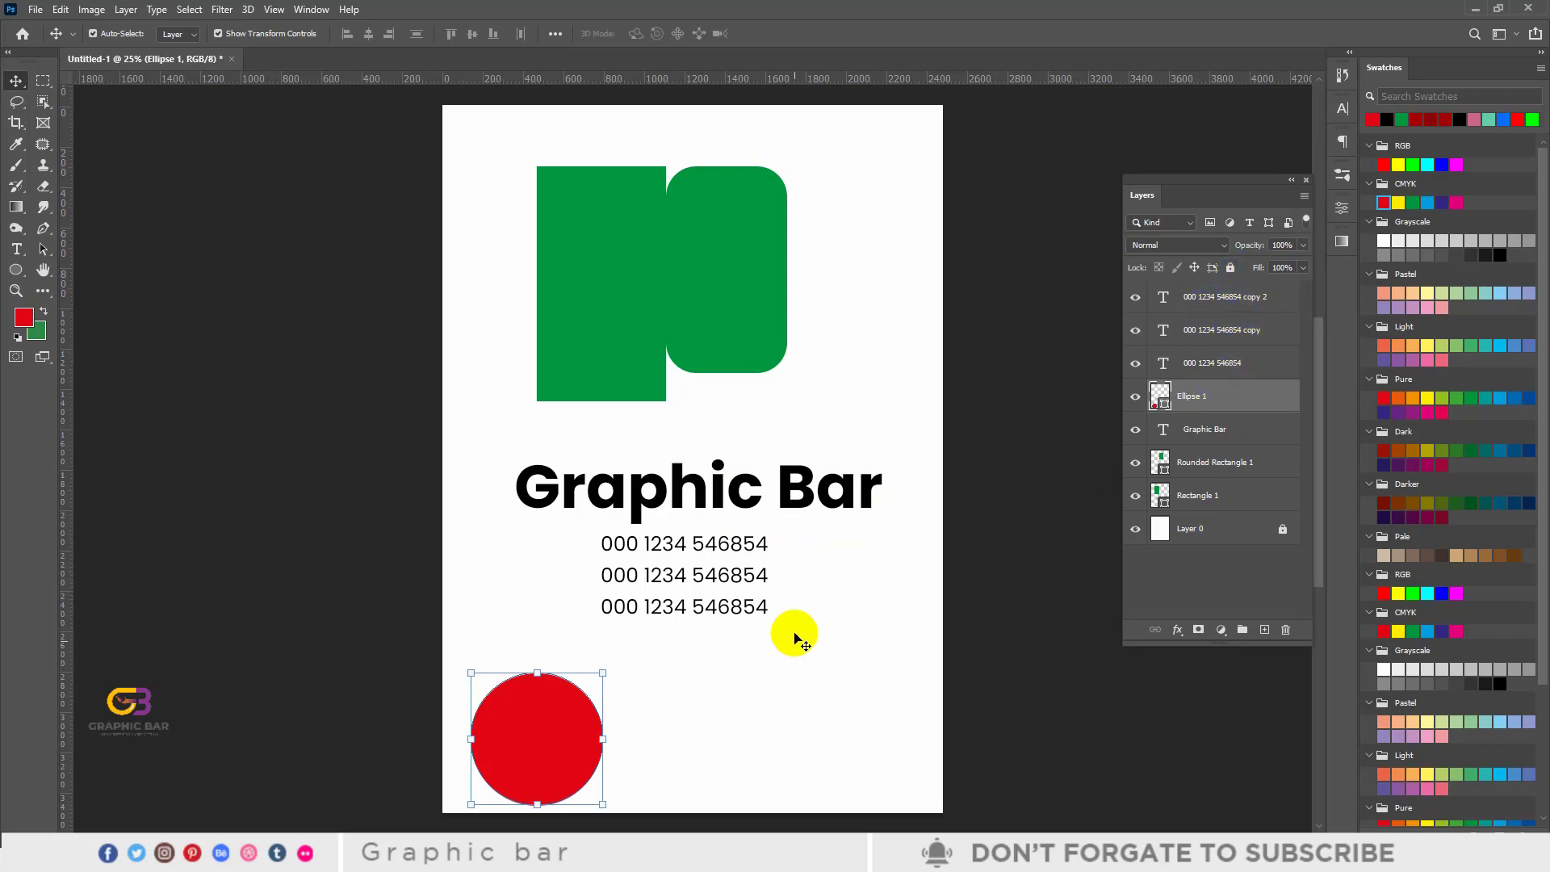
pyautogui.click(729, 610)
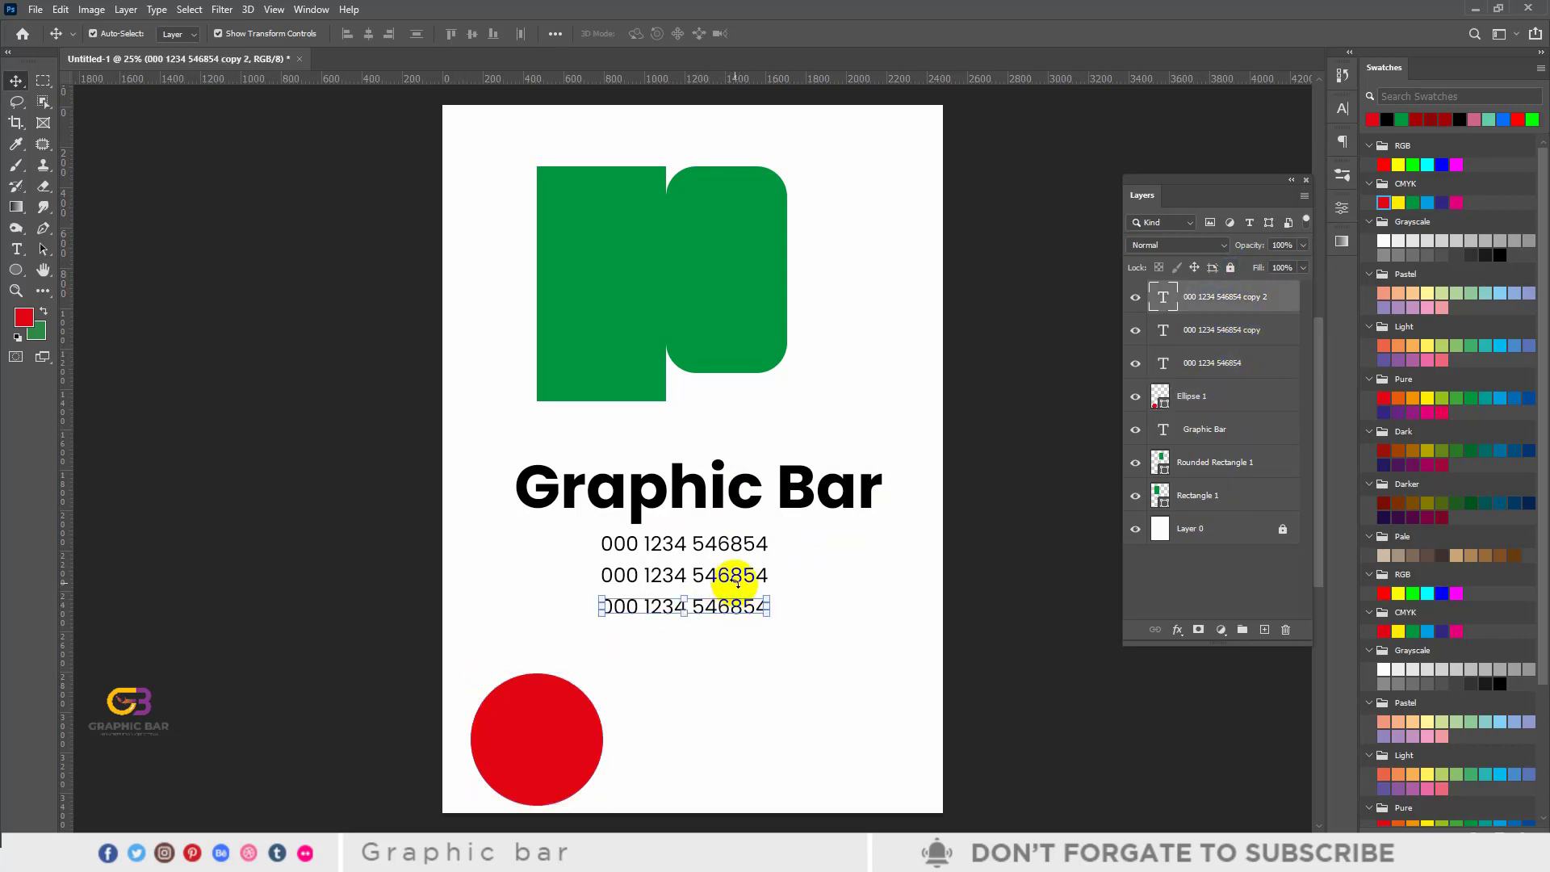
pyautogui.keyDown('shift'); pyautogui.click(740, 582); pyautogui.keyUp('shift')
pyautogui.keyDown('shift'); pyautogui.click(737, 541); pyautogui.keyUp('shift')
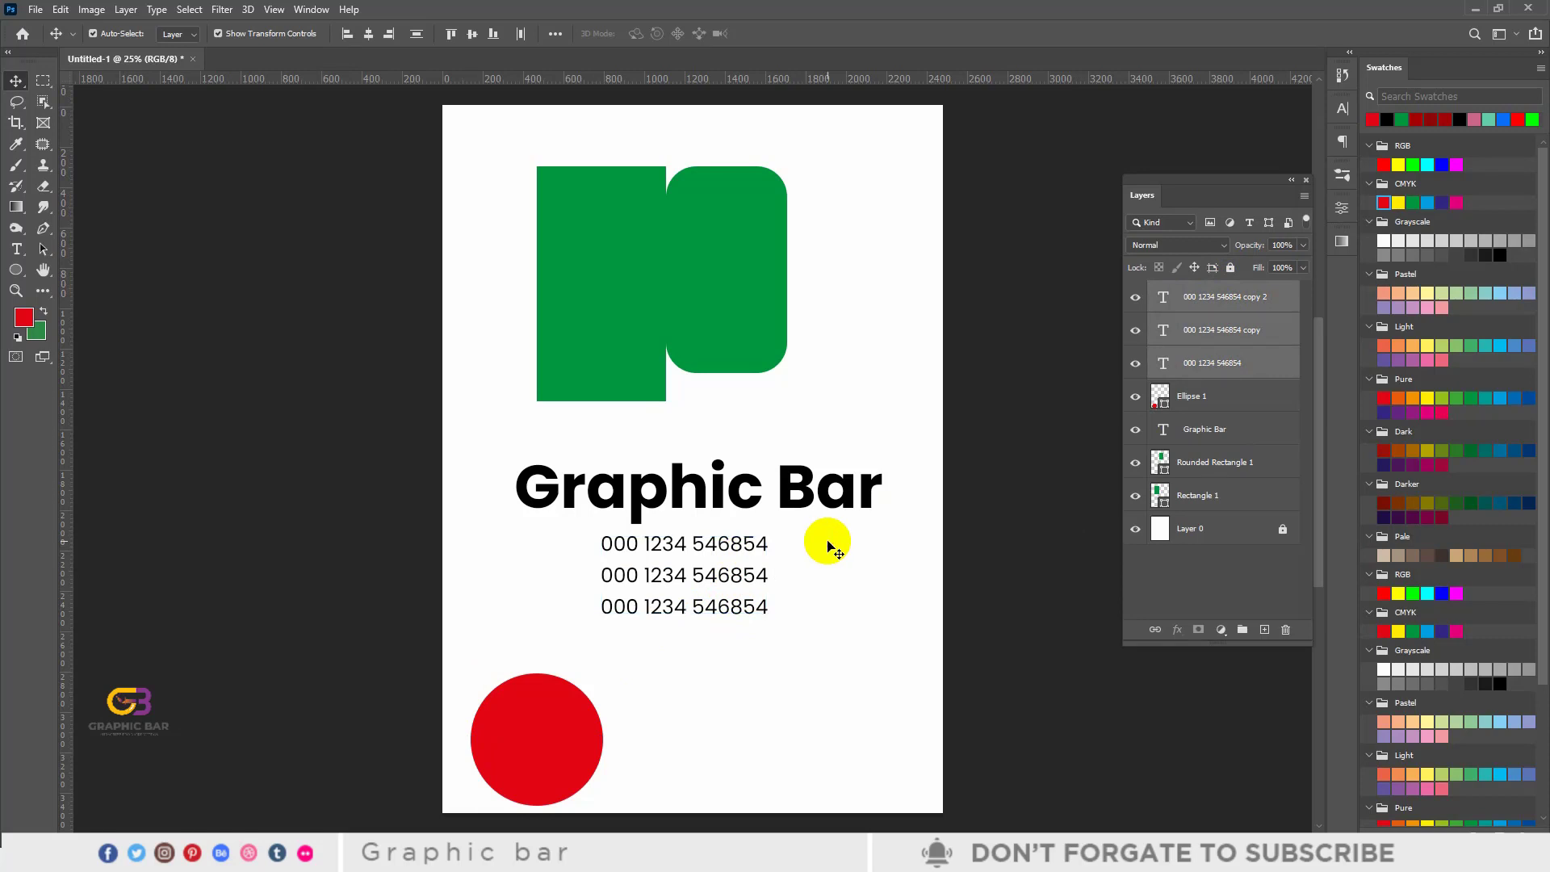
pyautogui.click(831, 549)
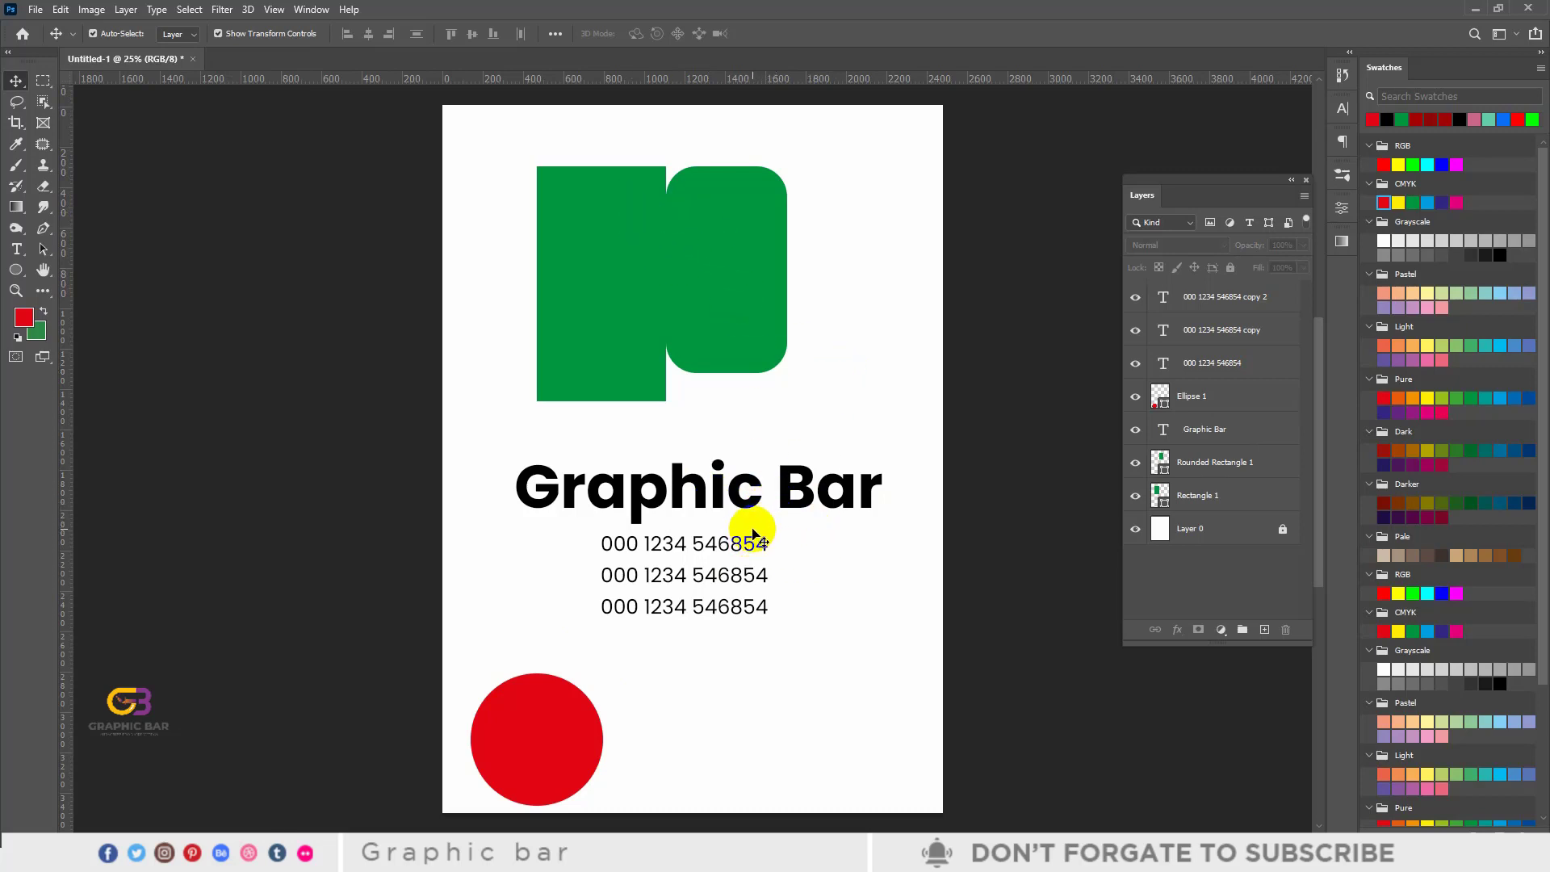
# Step: Select the Graphic Bar text together with the three number lines and group their layers
pyautogui.click(683, 493)
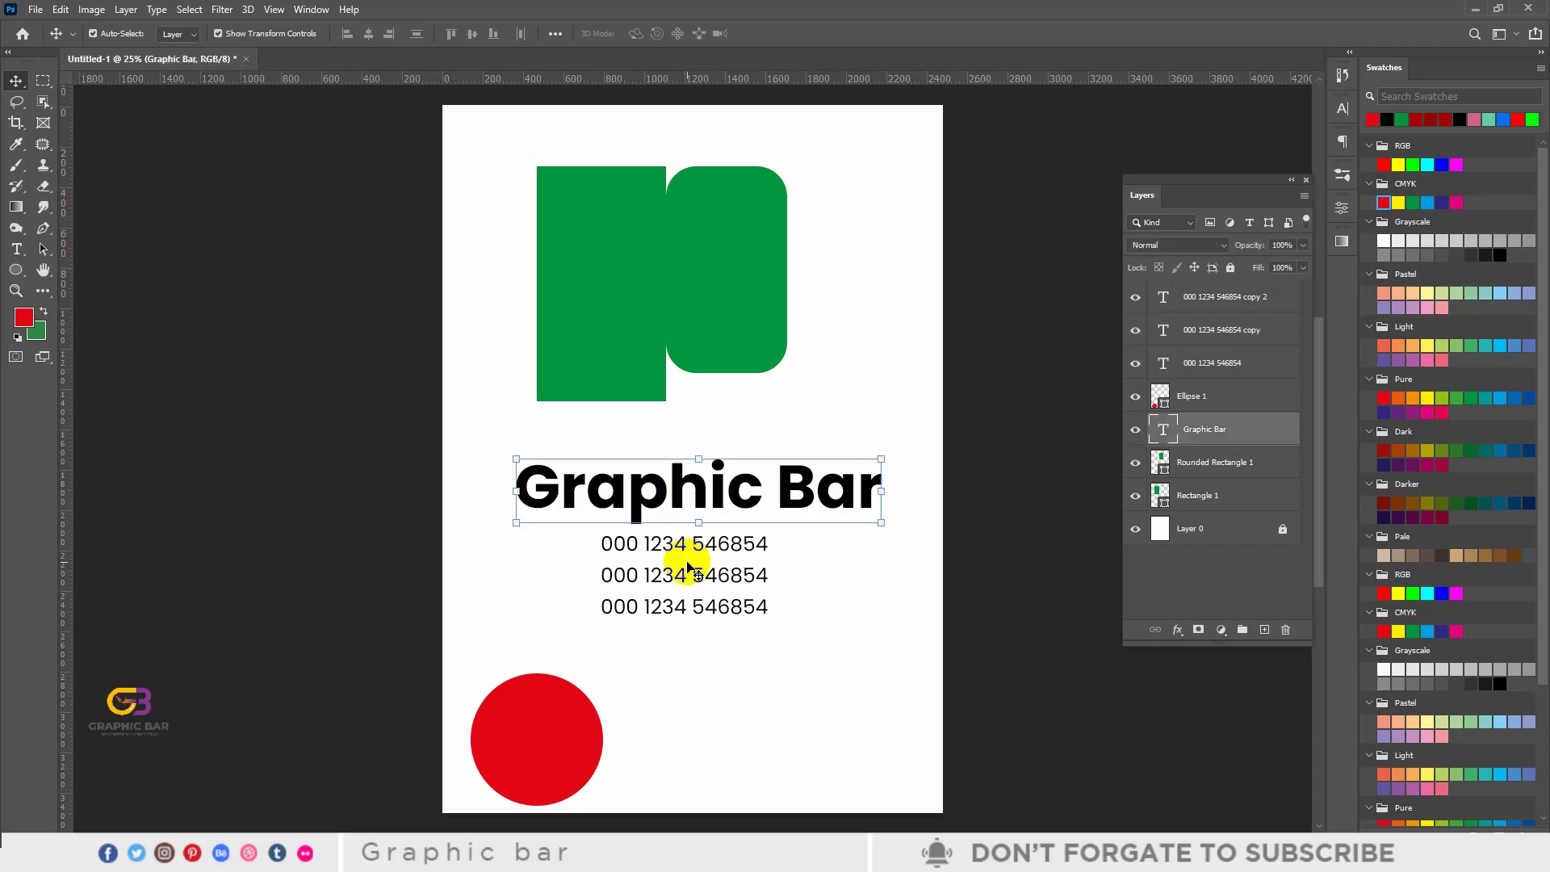
pyautogui.keyDown('shift'); pyautogui.click(667, 543); pyautogui.keyUp('shift')
pyautogui.keyDown('shift'); pyautogui.click(668, 578); pyautogui.keyUp('shift')
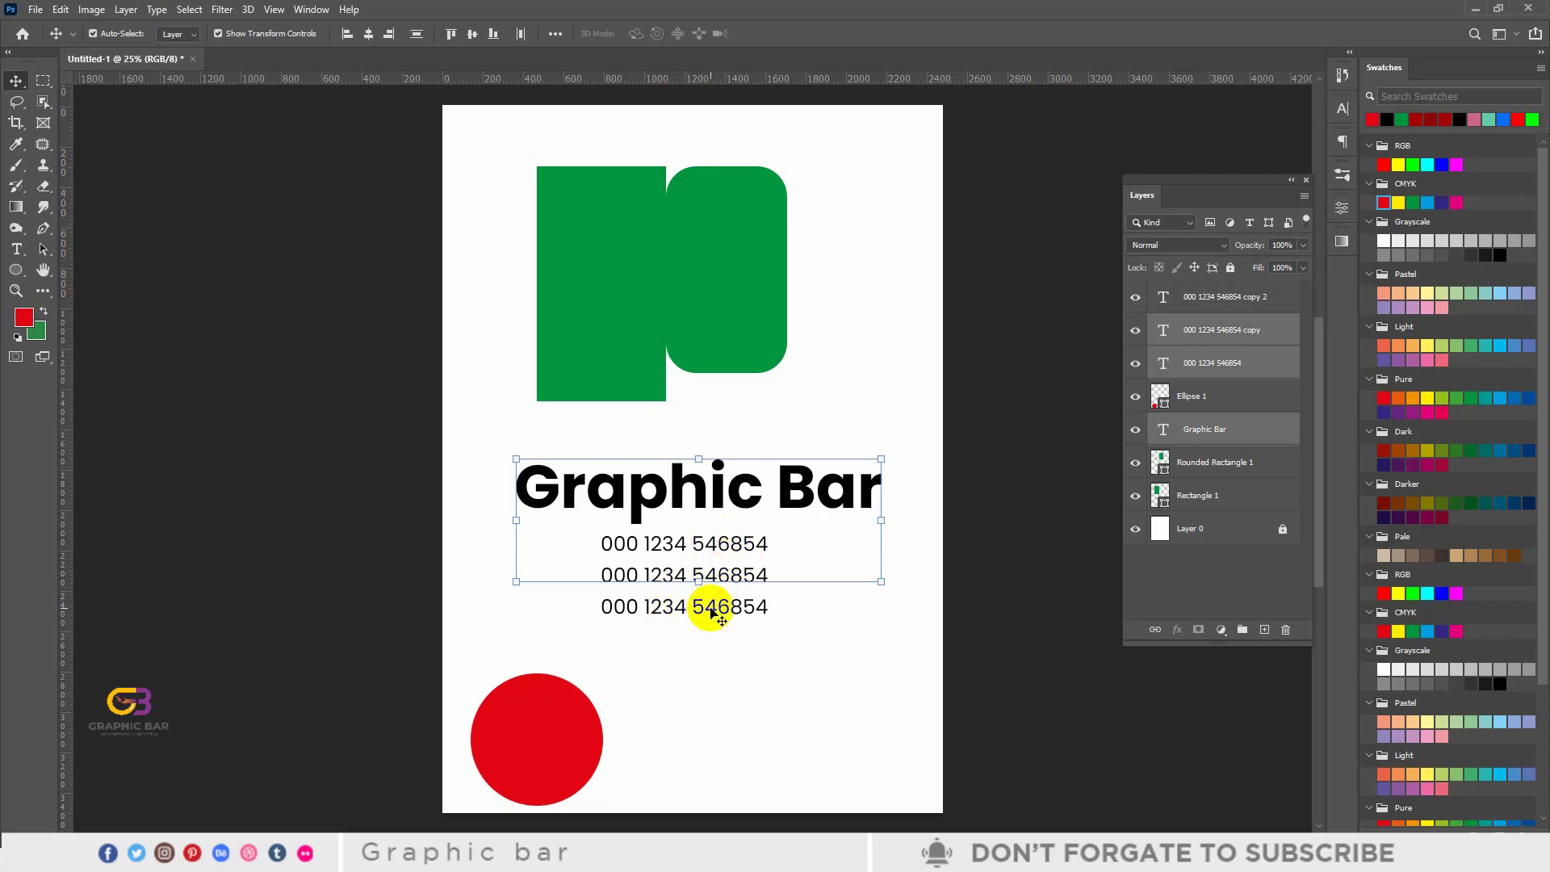
pyautogui.keyDown('shift'); pyautogui.click(706, 607); pyautogui.keyUp('shift')
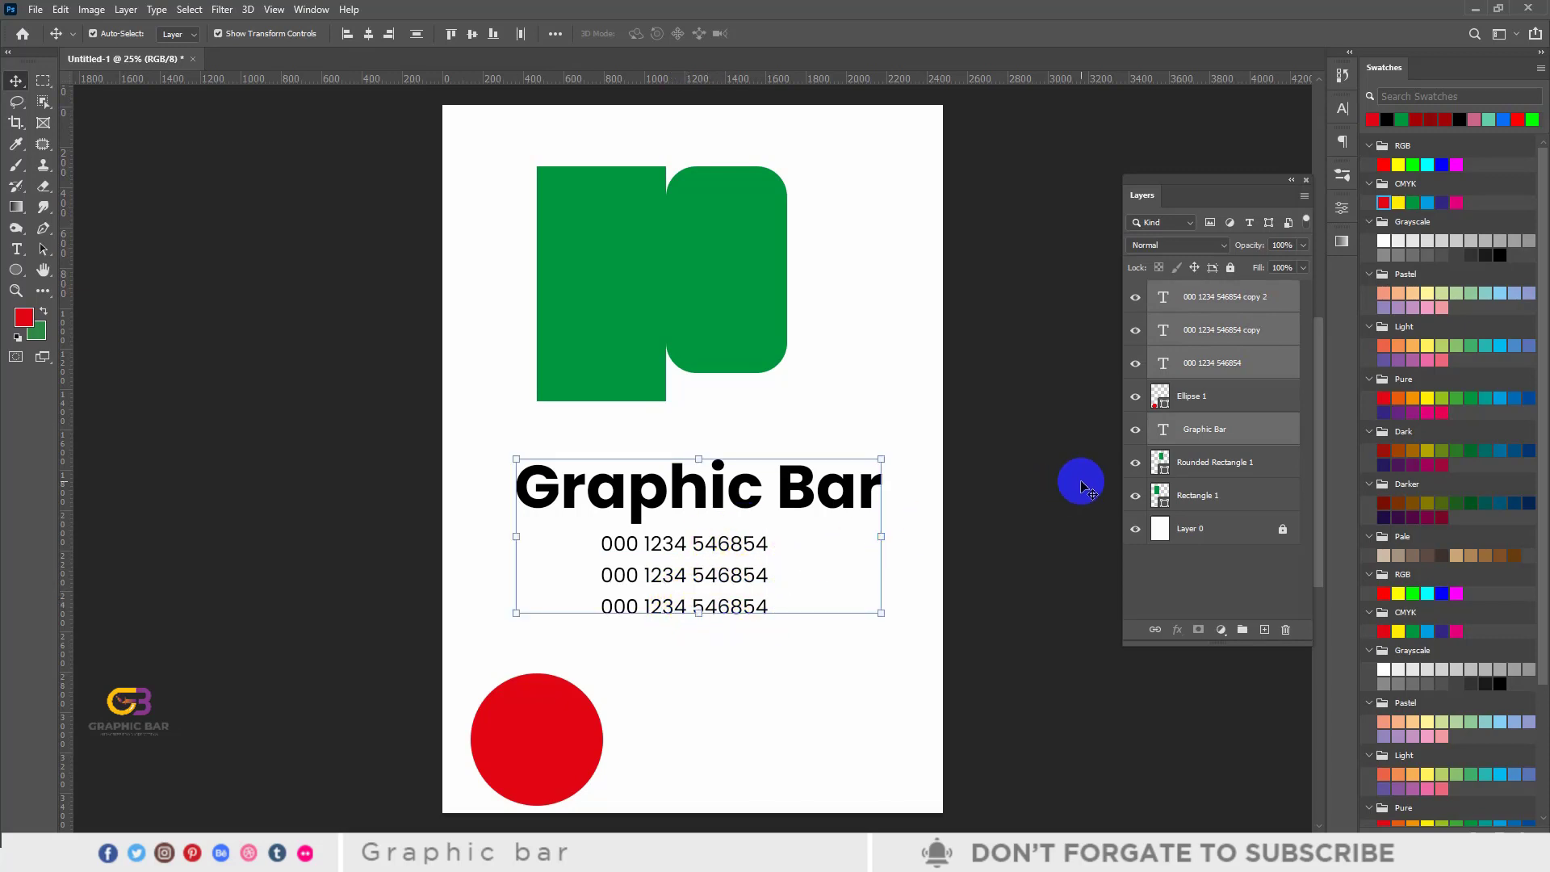
pyautogui.press('ctrl')
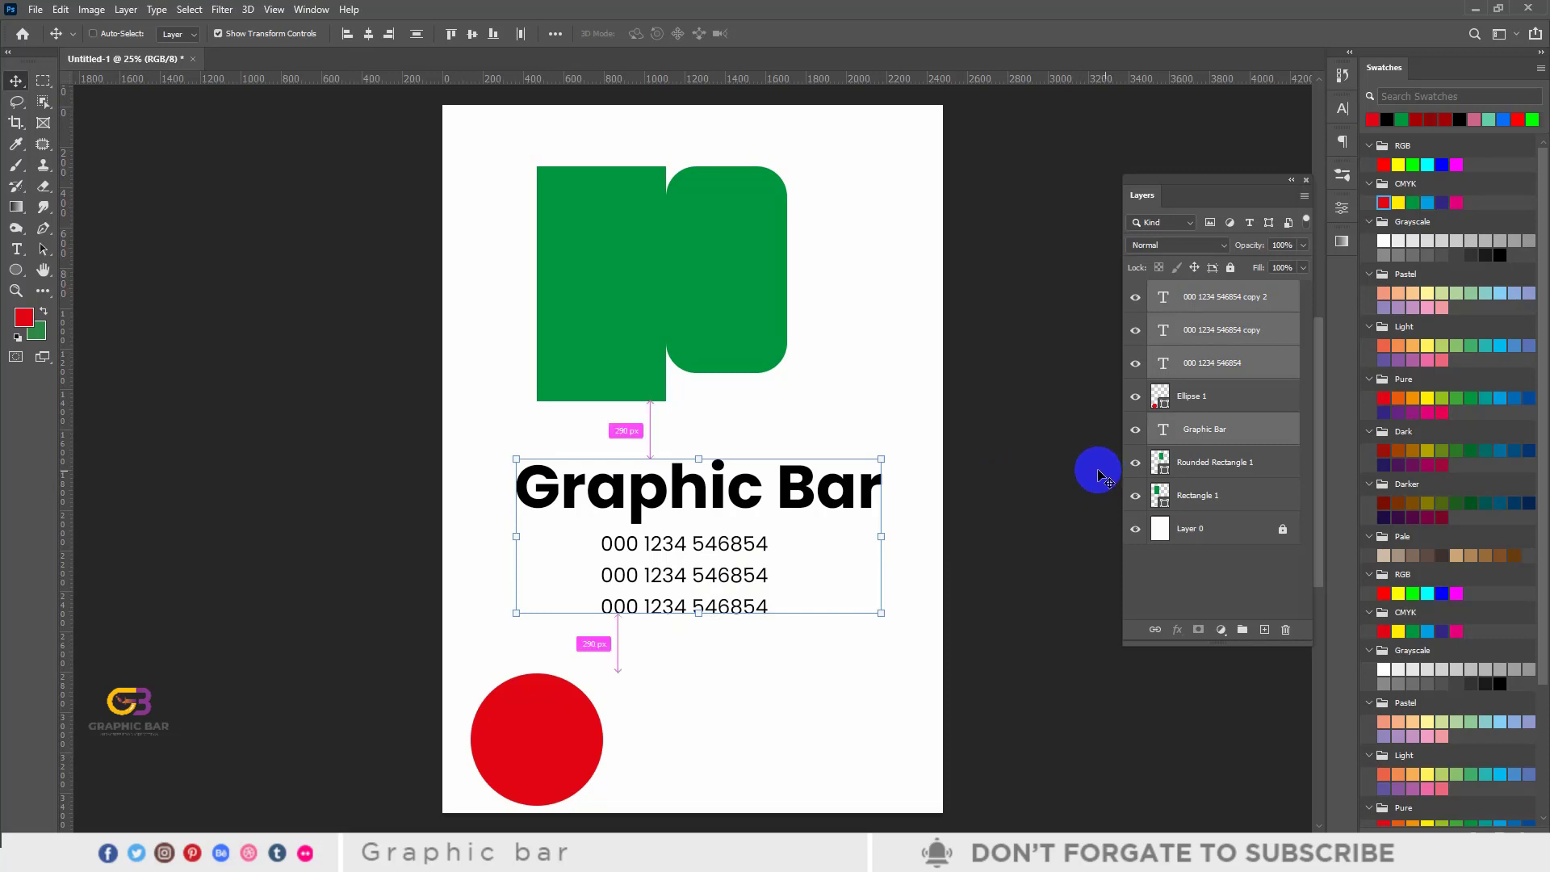
pyautogui.hotkey('ctrl', 'g')
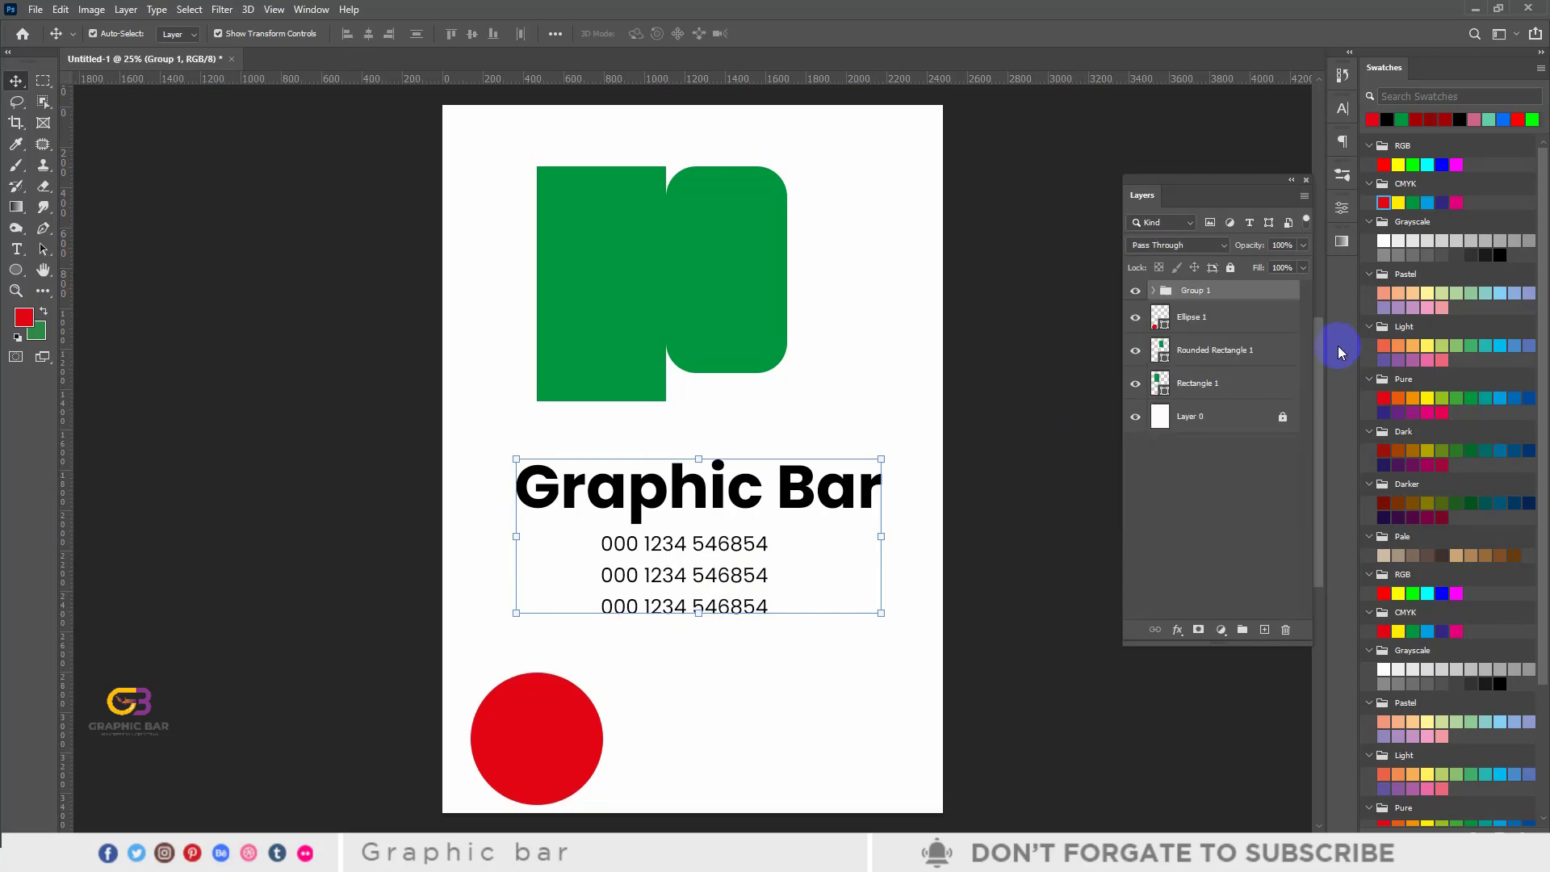
# Step: Toggle the new text group's visibility and rename the group as Information
pyautogui.click(1135, 292)
pyautogui.click(1136, 292)
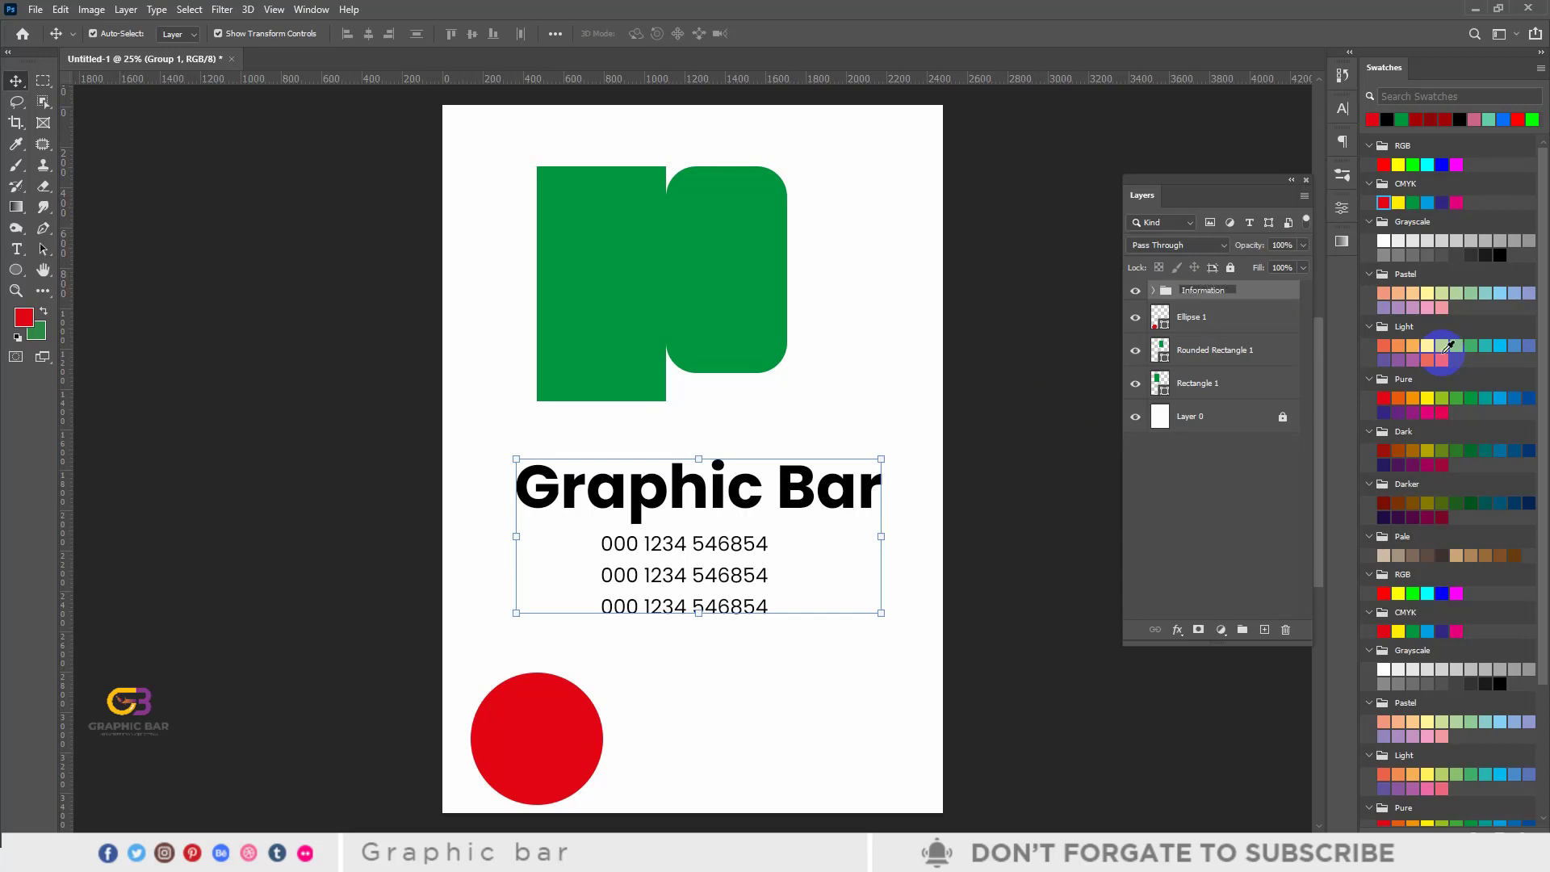
pyautogui.click(1135, 292)
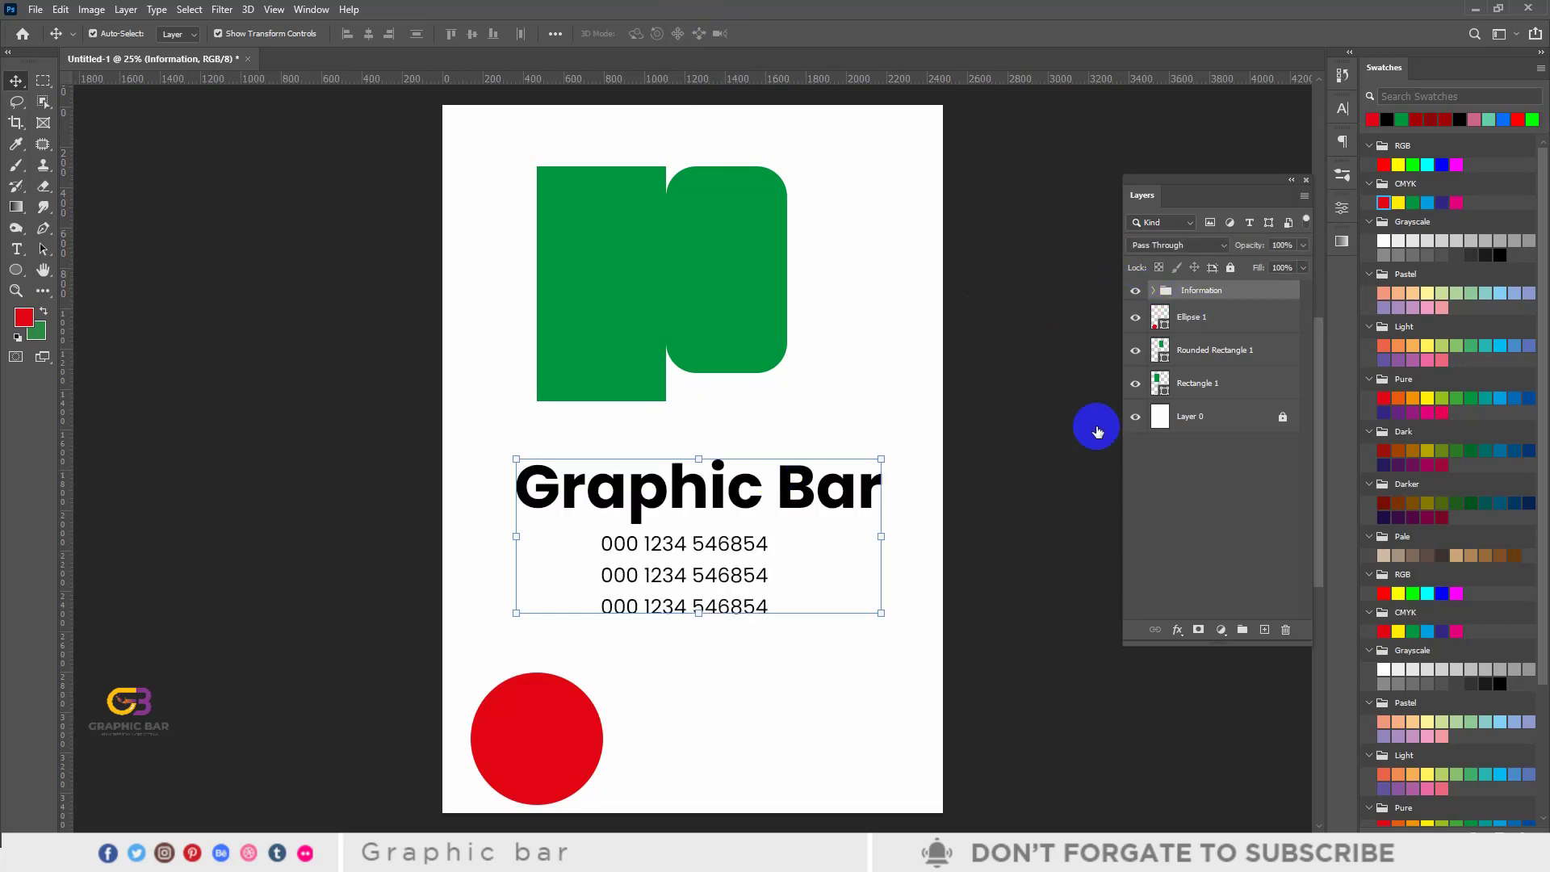
# Step: Move the red circle up against the right edge of the rounded green rectangle and deselect everything
pyautogui.click(638, 259)
pyautogui.click(704, 255)
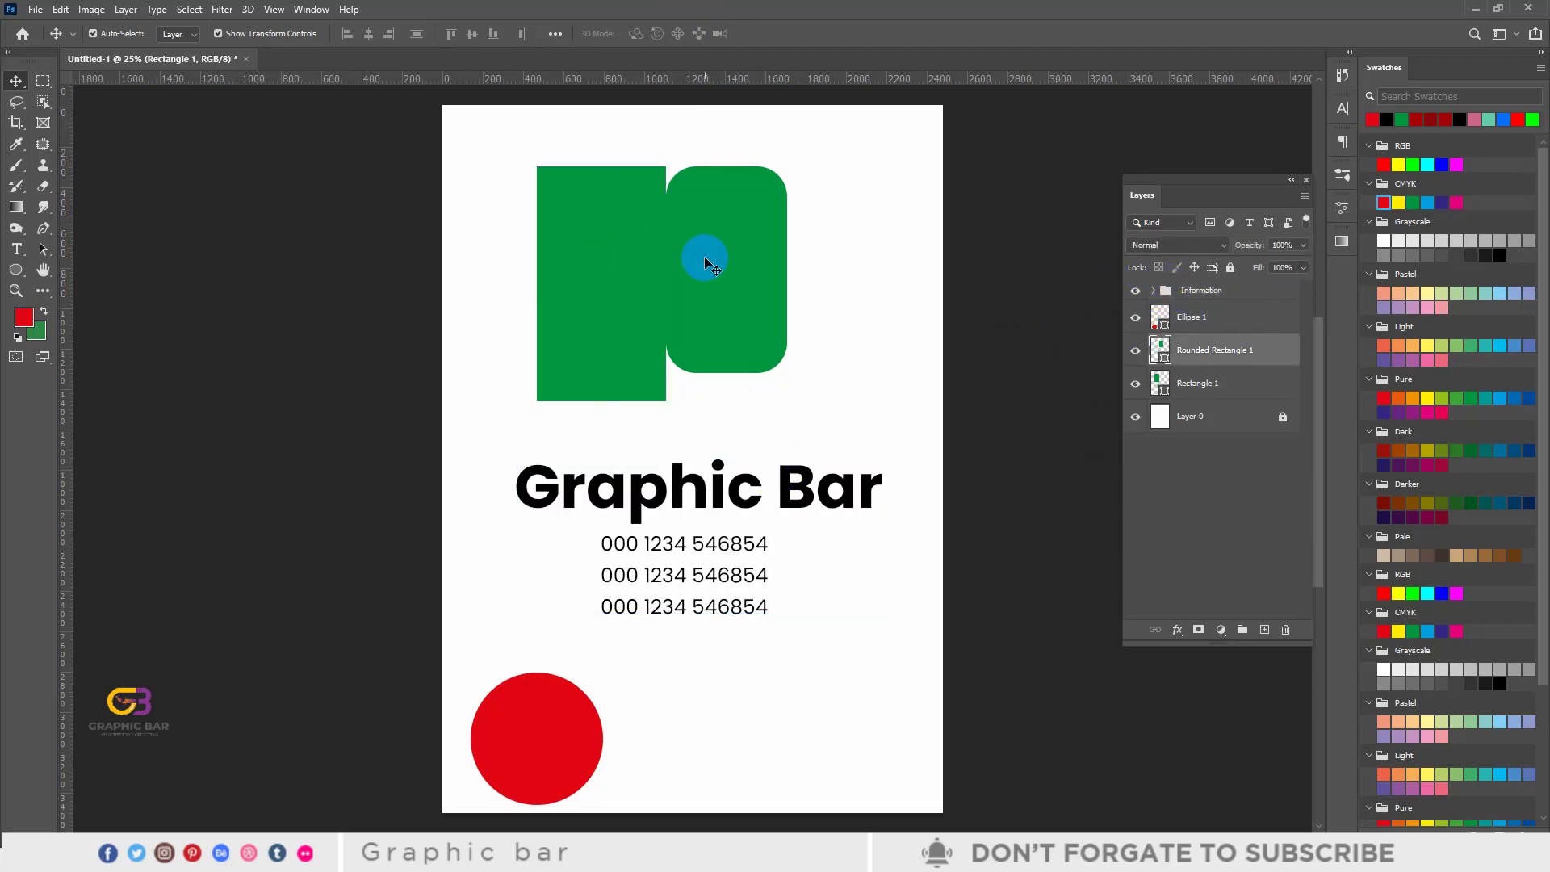
pyautogui.moveTo(598, 699); pyautogui.dragTo(870, 257)
pyautogui.click(779, 131)
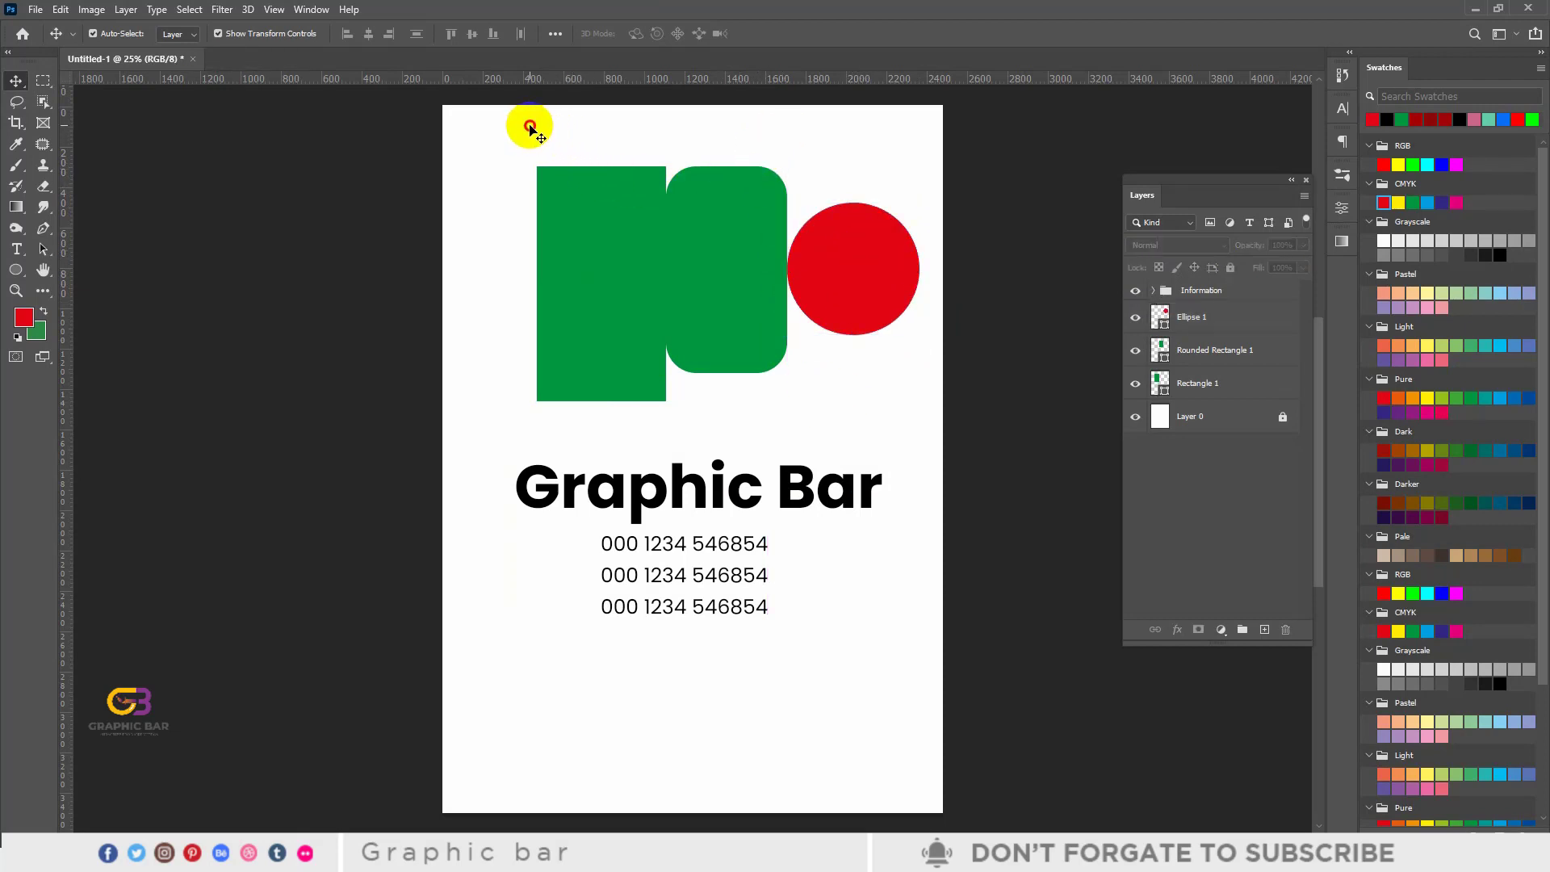
# Step: Select the Ellipse 1, Rounded Rectangle 1 and Rectangle 1 layers, group them, and name the group Layout
pyautogui.moveTo(530, 127); pyautogui.dragTo(868, 357)
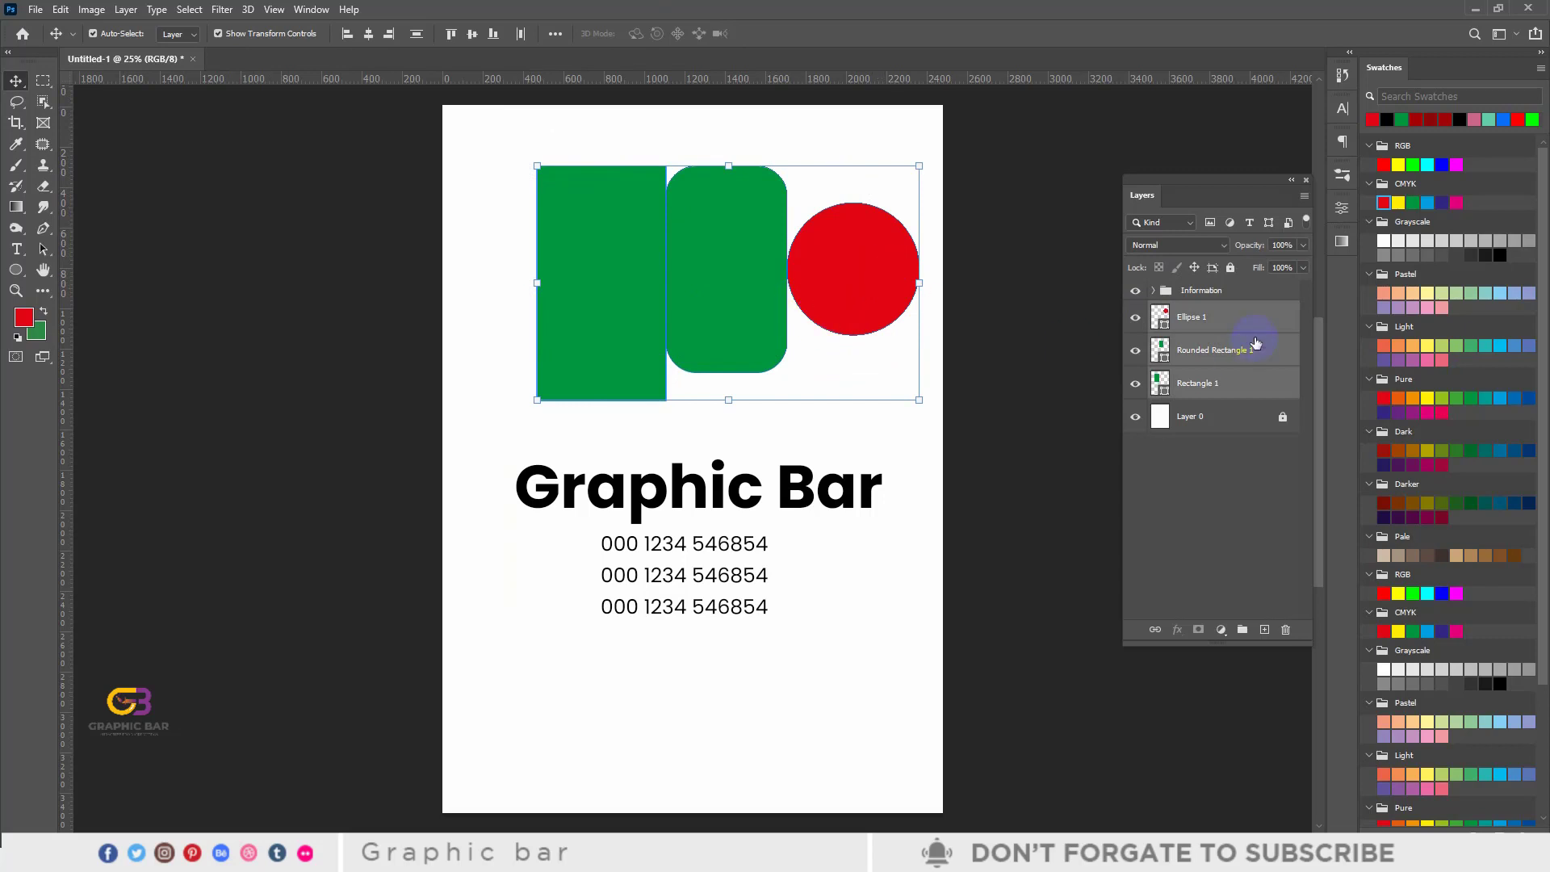
pyautogui.click(1059, 501)
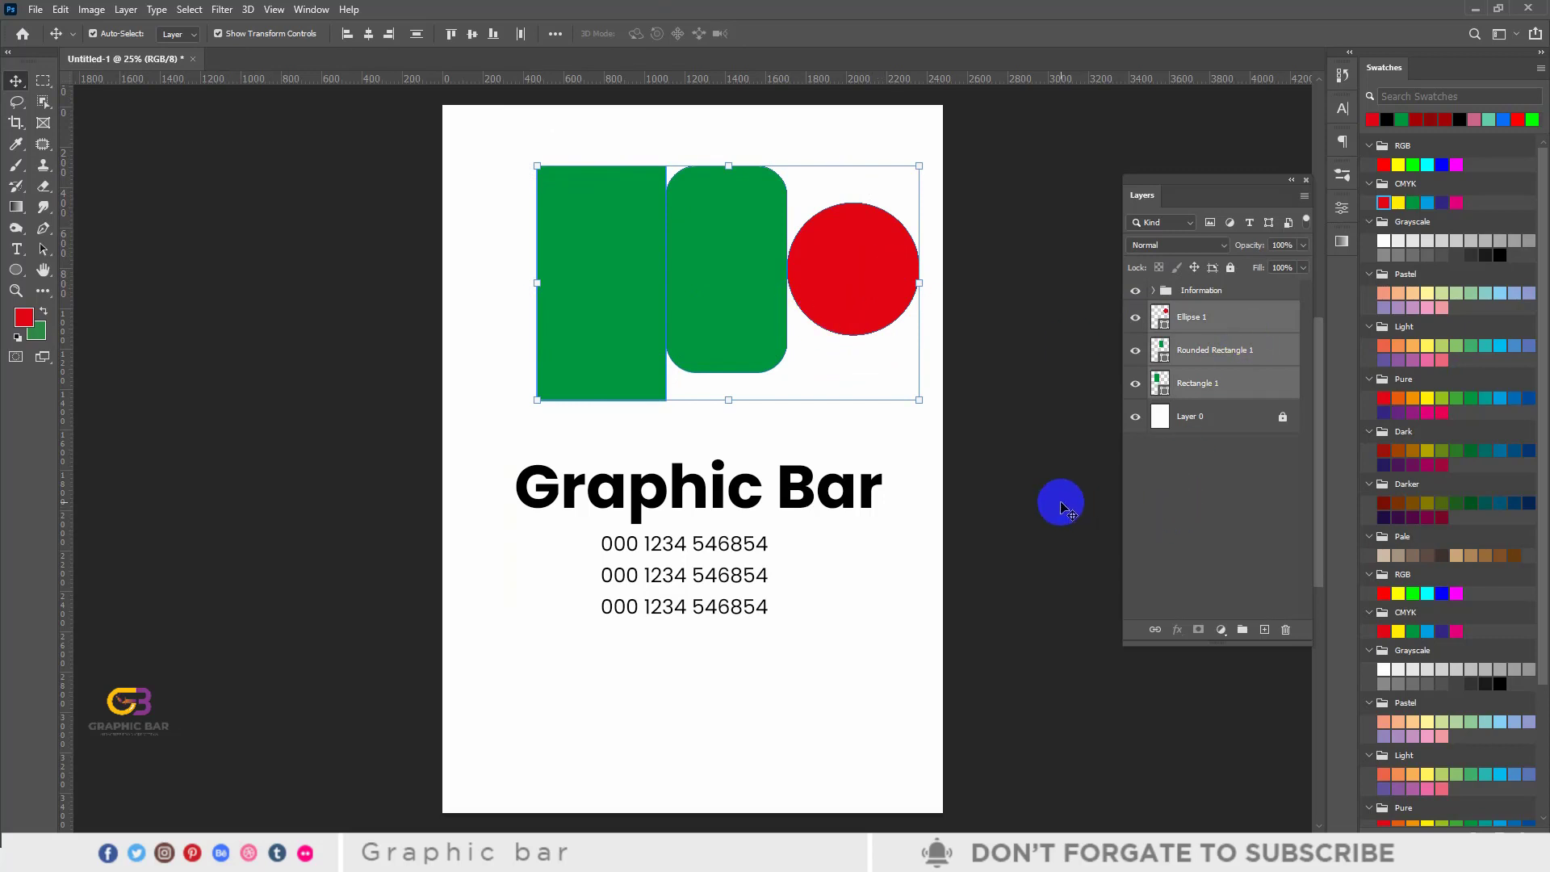
pyautogui.click(1223, 320)
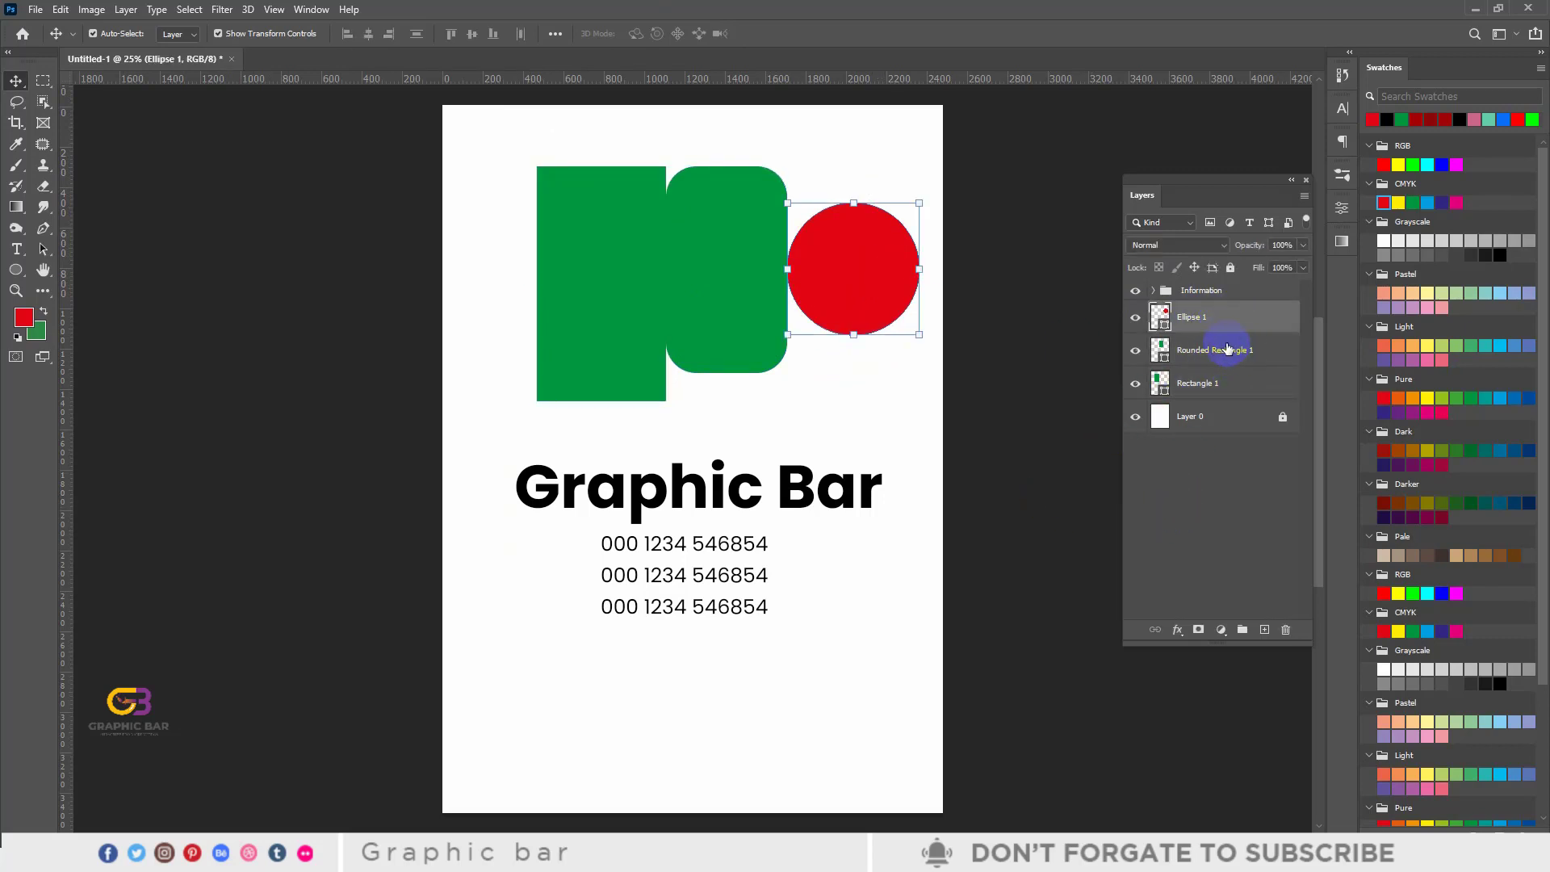
pyautogui.keyDown('shift'); pyautogui.click(1218, 350); pyautogui.keyUp('shift')
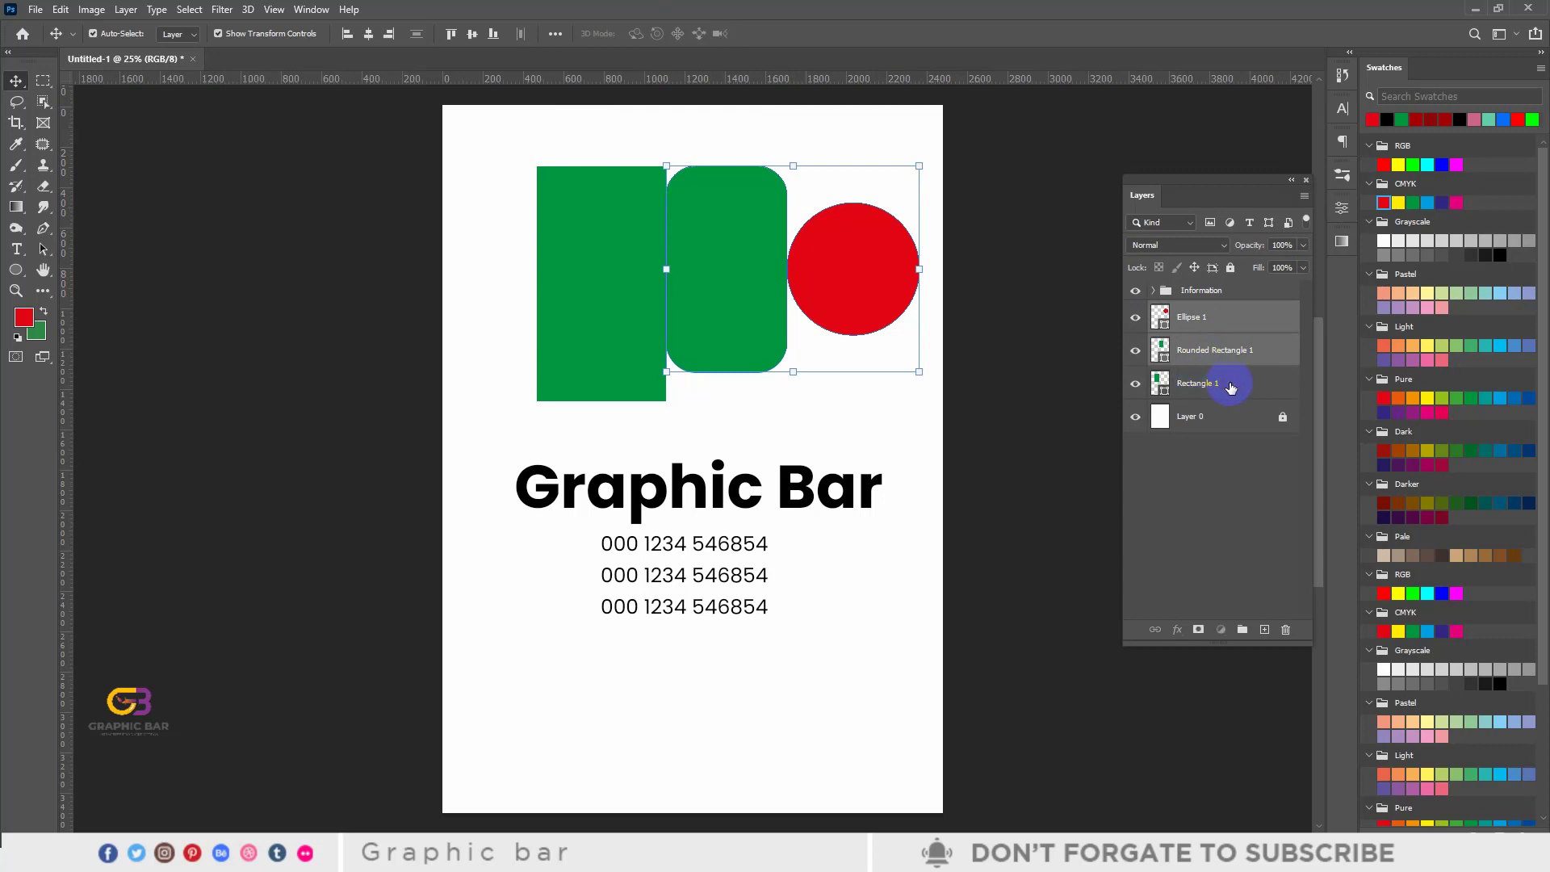
pyautogui.keyDown('shift'); pyautogui.click(1231, 385); pyautogui.keyUp('shift')
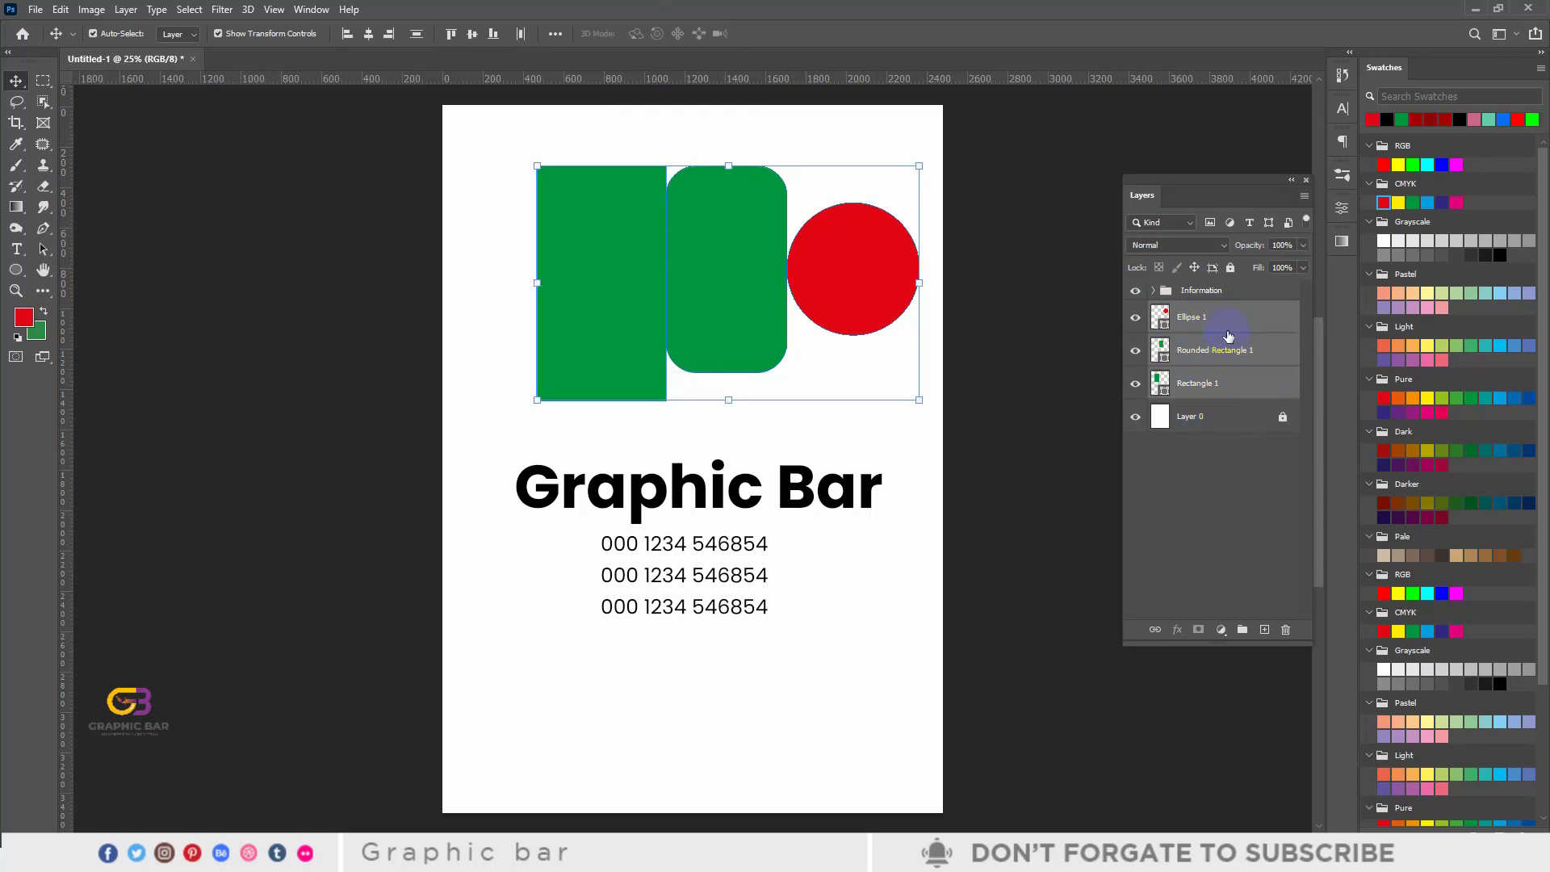
pyautogui.hotkey('ctrl', 'g')
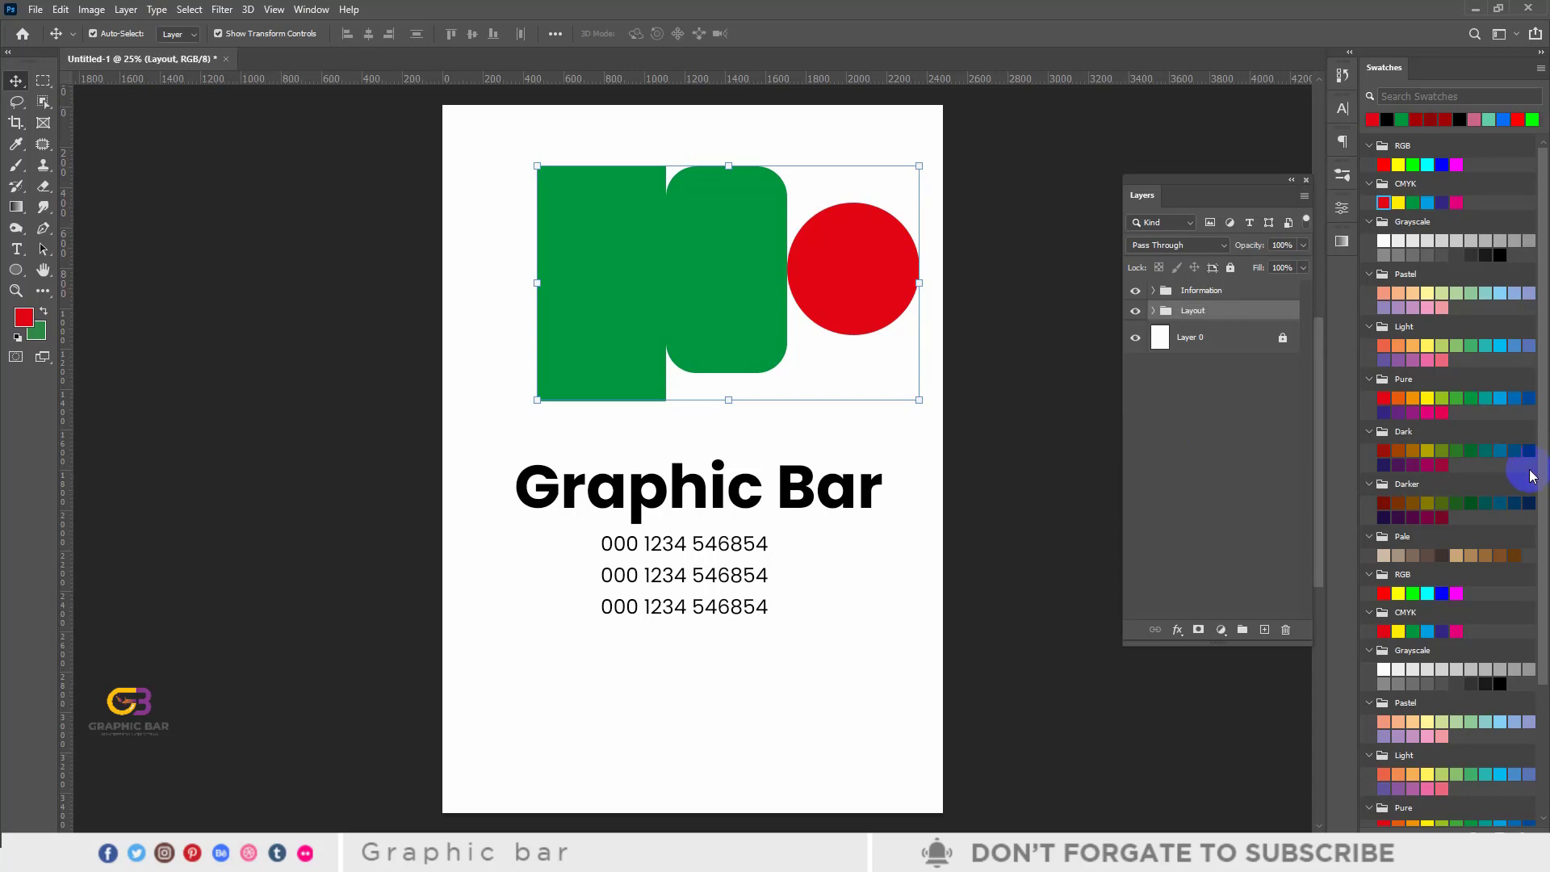
# Step: Toggle the visibility of the Information and Layout groups to check which artwork each one controls
pyautogui.moveTo(1532, 475); pyautogui.dragTo(1173, 295)
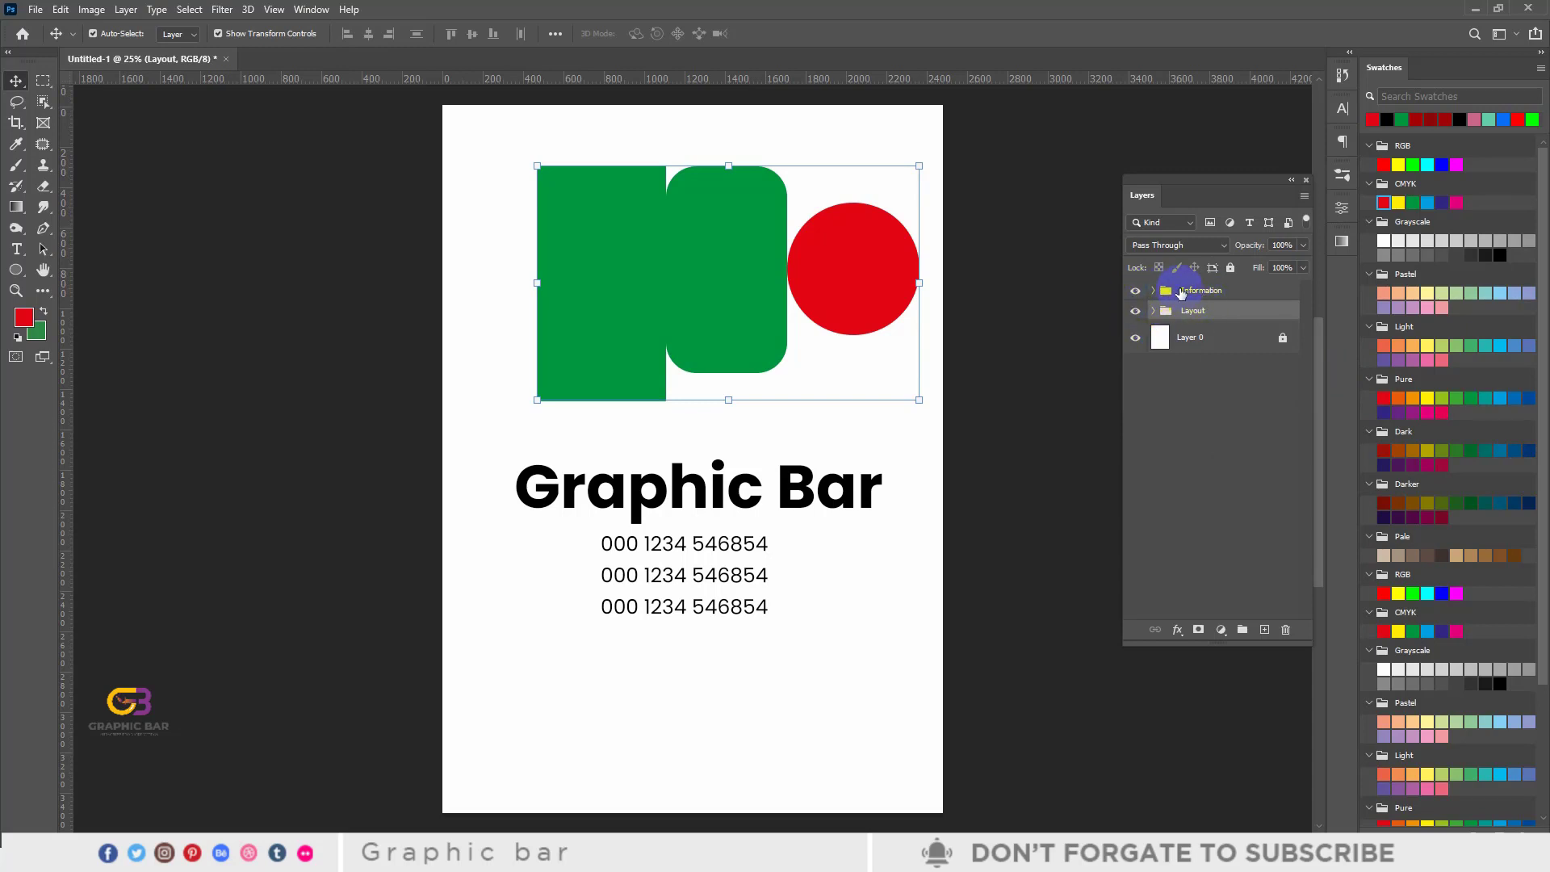
pyautogui.click(1136, 291)
pyautogui.click(1136, 291)
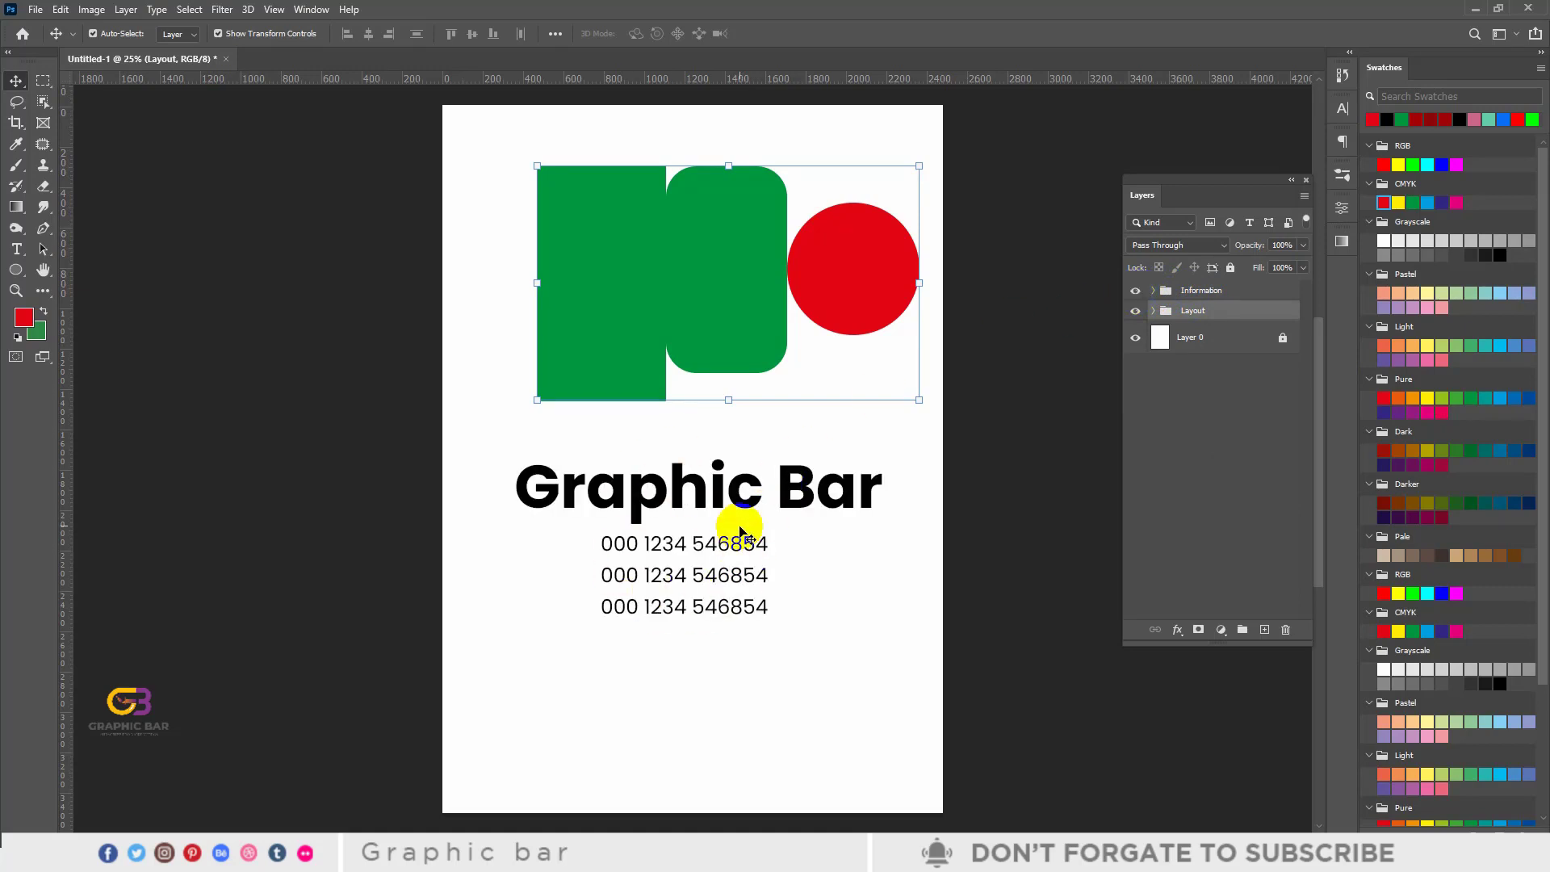
pyautogui.click(1131, 308)
pyautogui.click(1137, 292)
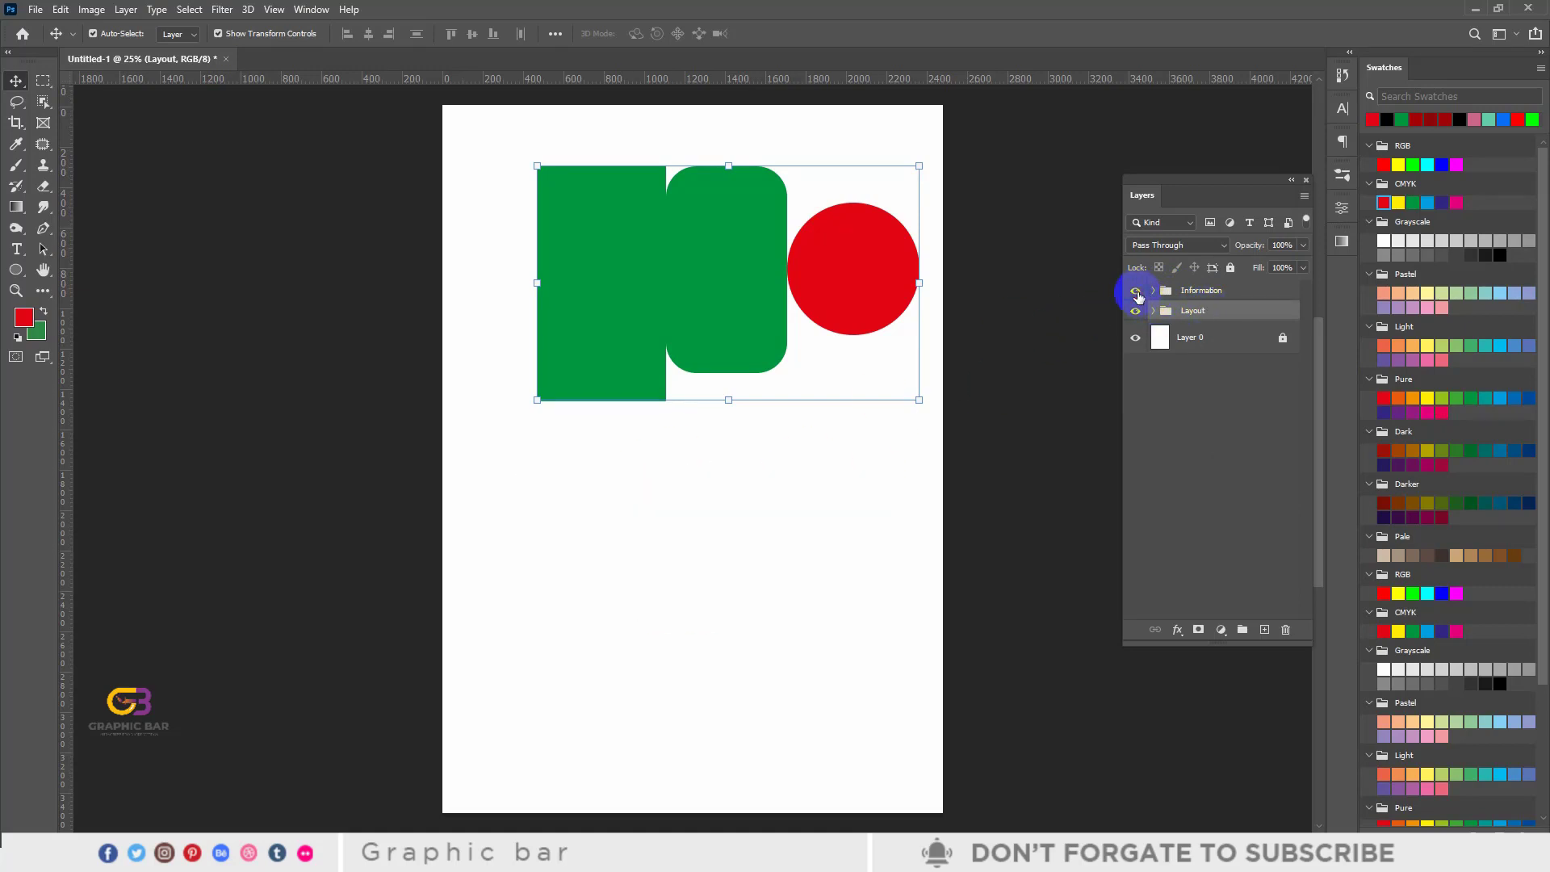
pyautogui.click(1136, 293)
pyautogui.click(1146, 313)
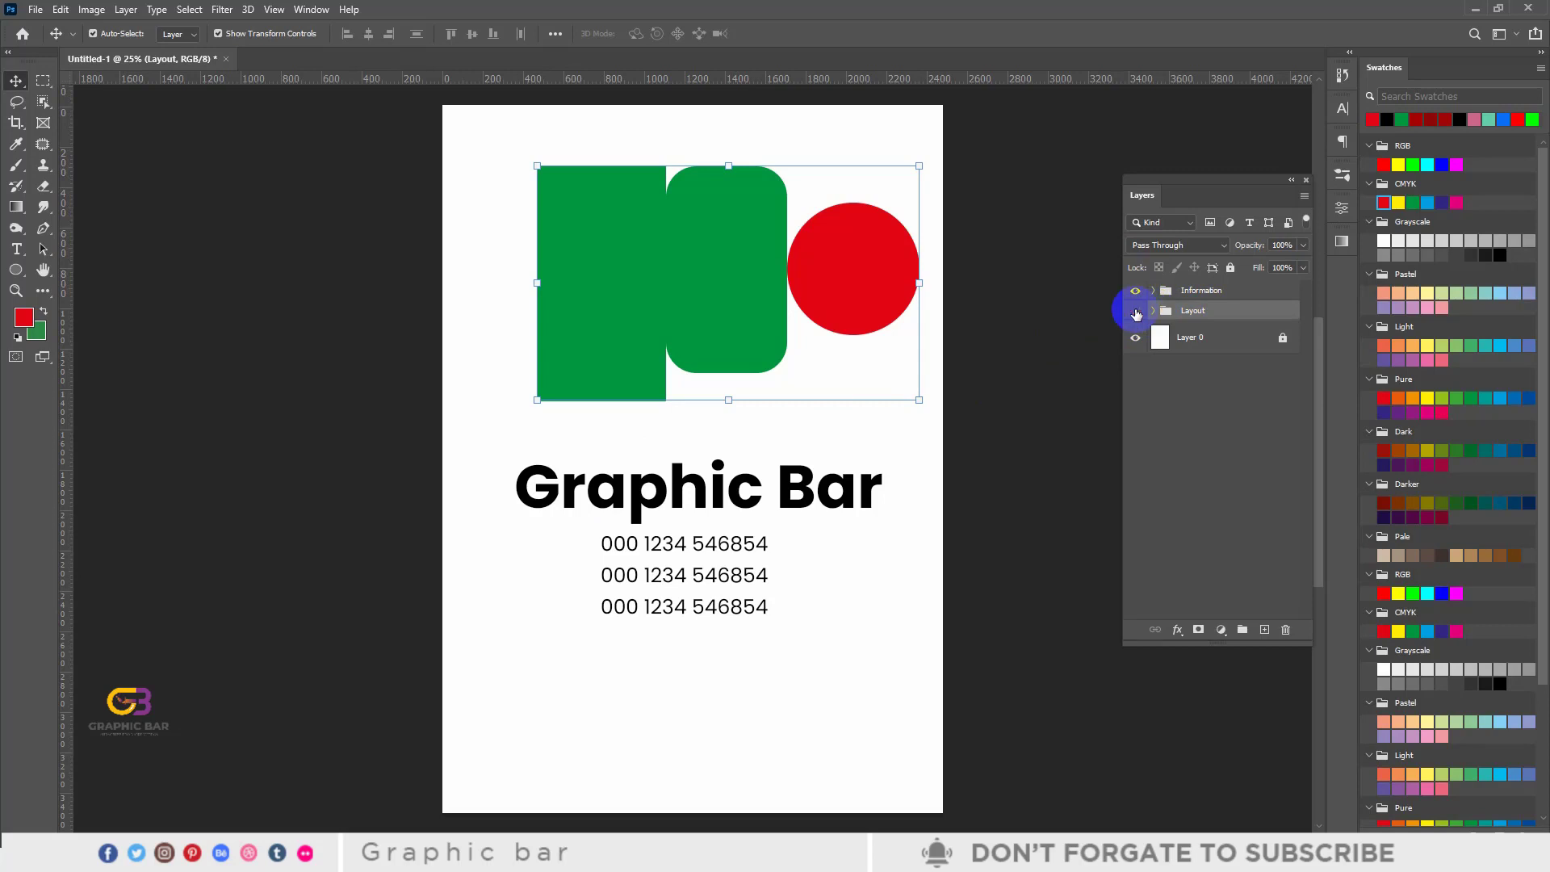
# Step: Toggle the Layout group's visibility, and expand and collapse the group to review the shape layers it contains
pyautogui.click(1136, 311)
pyautogui.click(1134, 312)
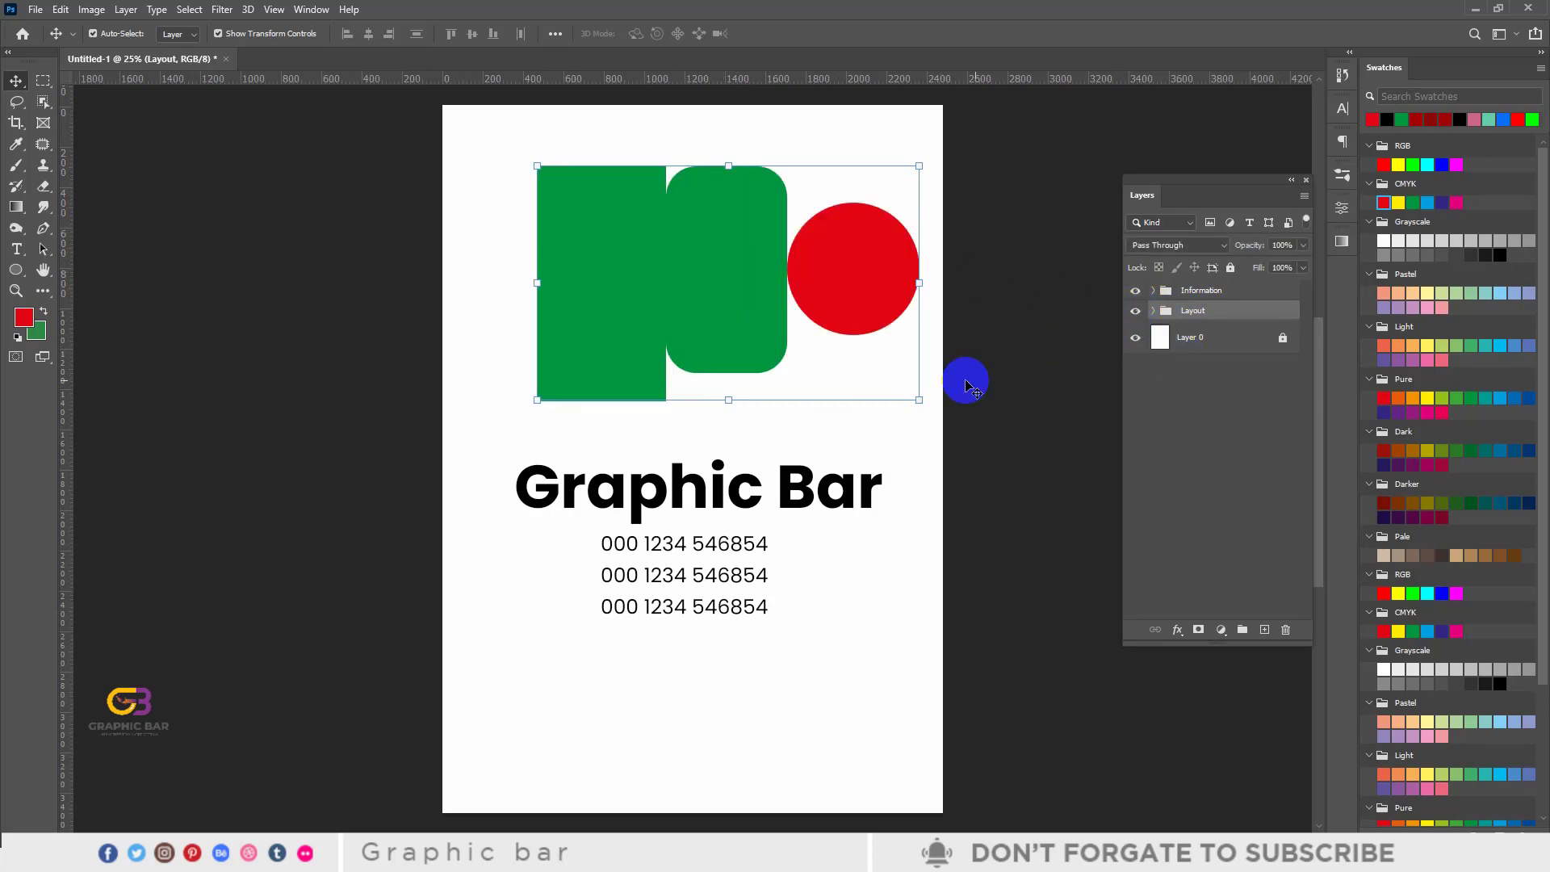
pyautogui.click(1010, 284)
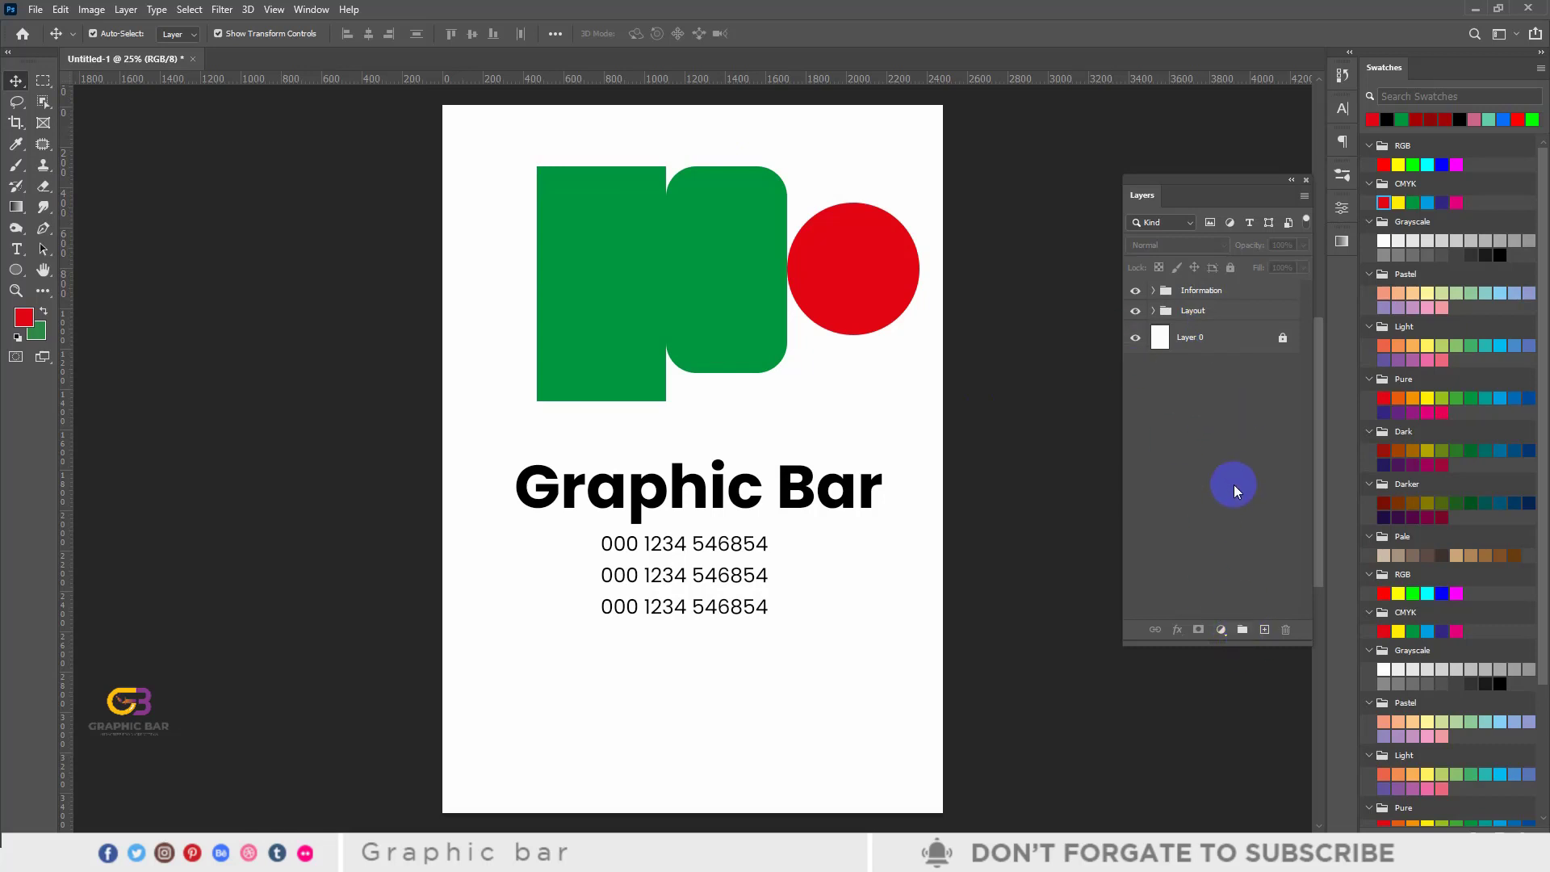
pyautogui.click(1154, 312)
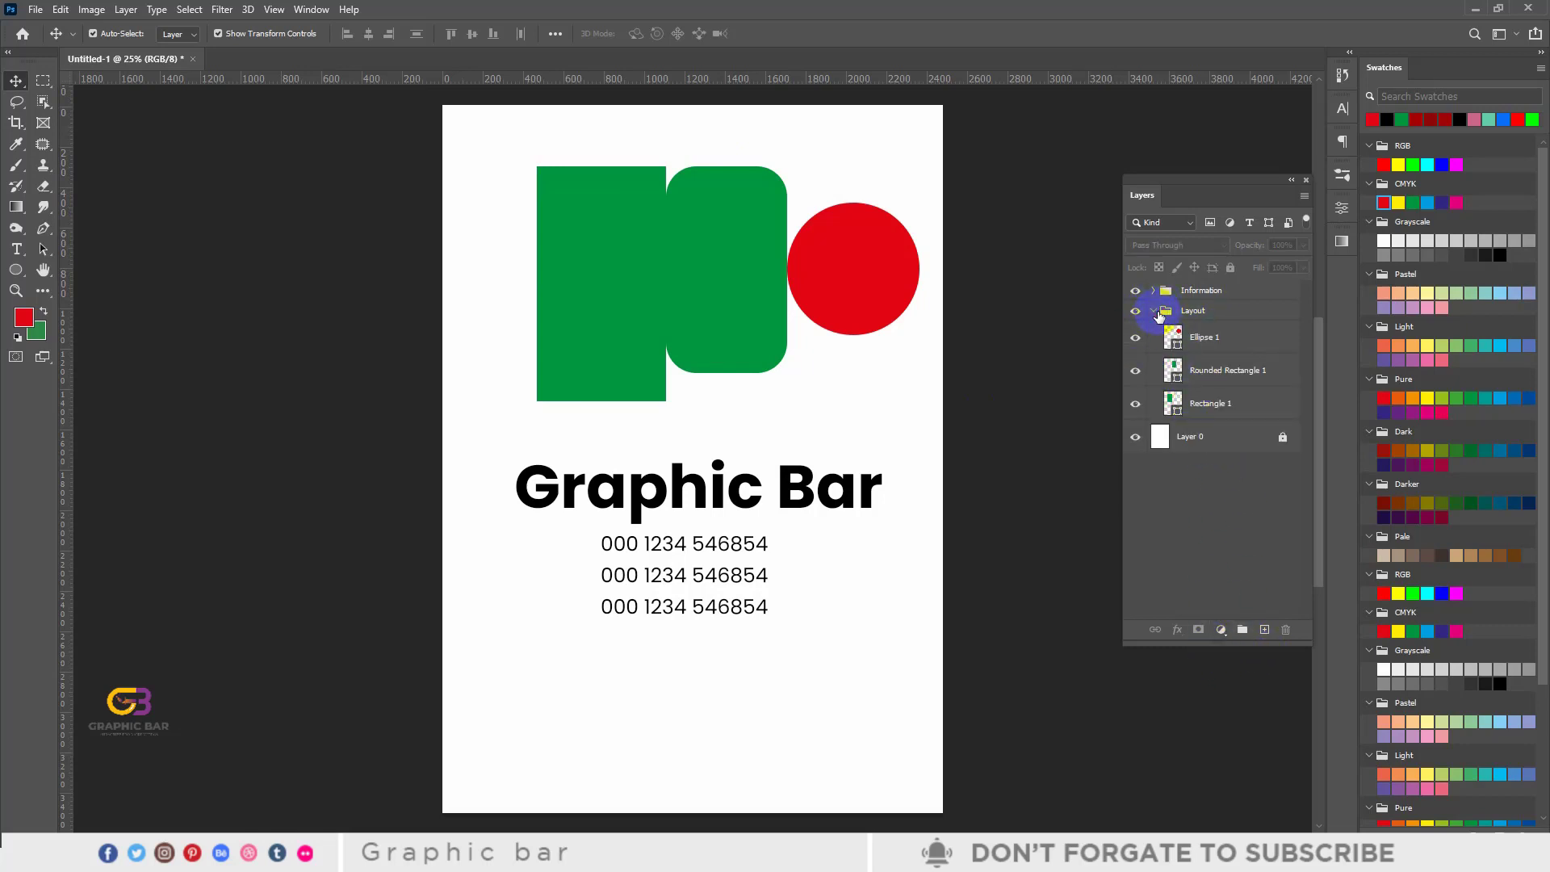
pyautogui.click(1154, 311)
pyautogui.click(929, 662)
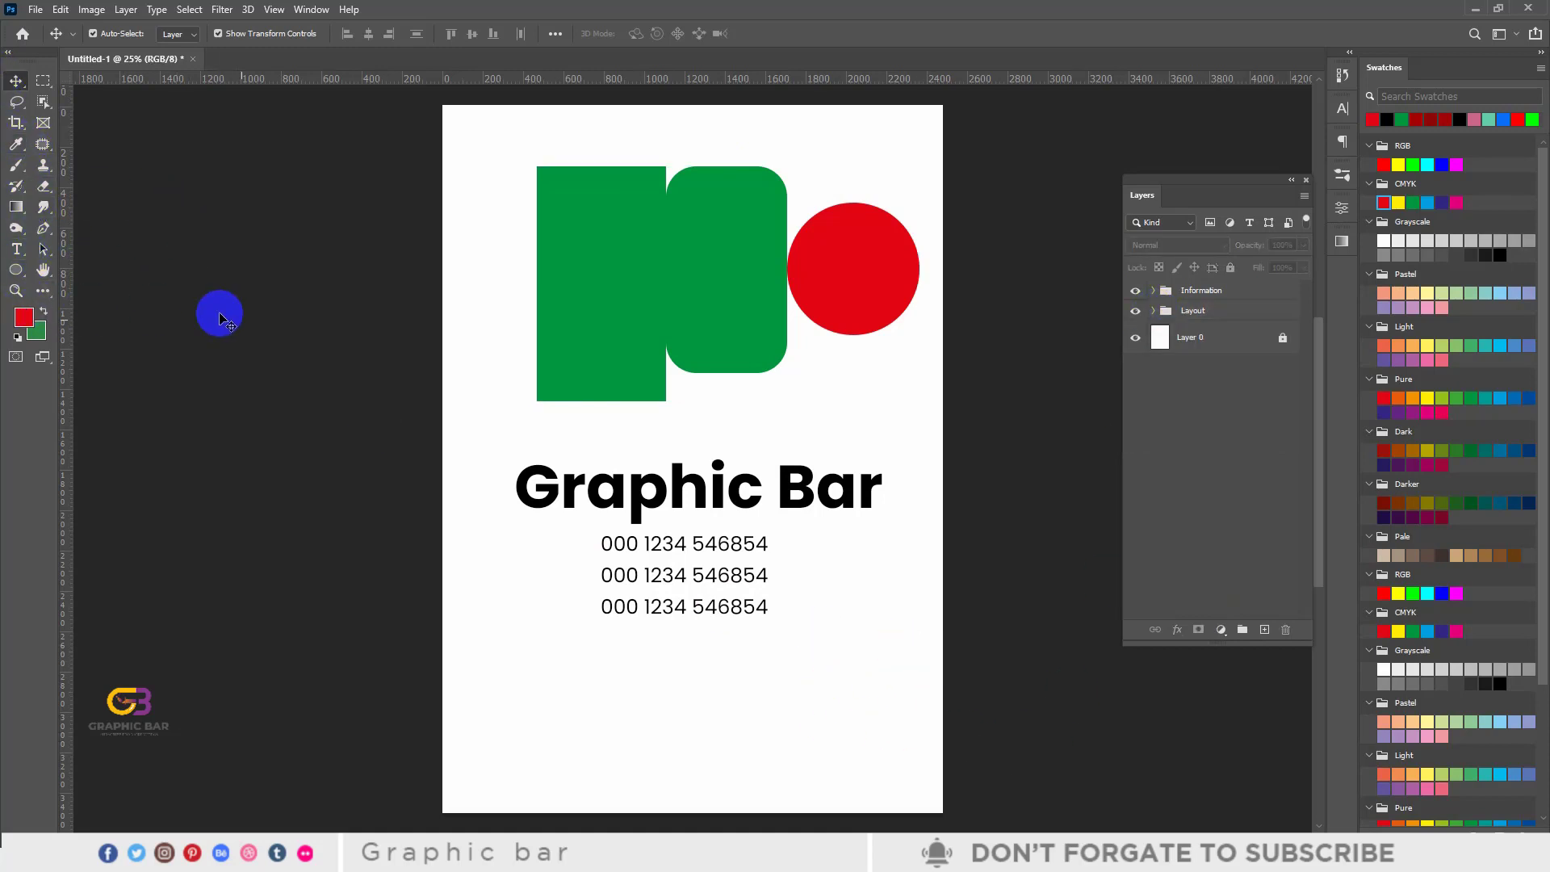
# Step: Draw a red circle about 1328 px in diameter, centred near the page's lower-left corner
pyautogui.moveTo(437, 598); pyautogui.dragTo(419, 453)
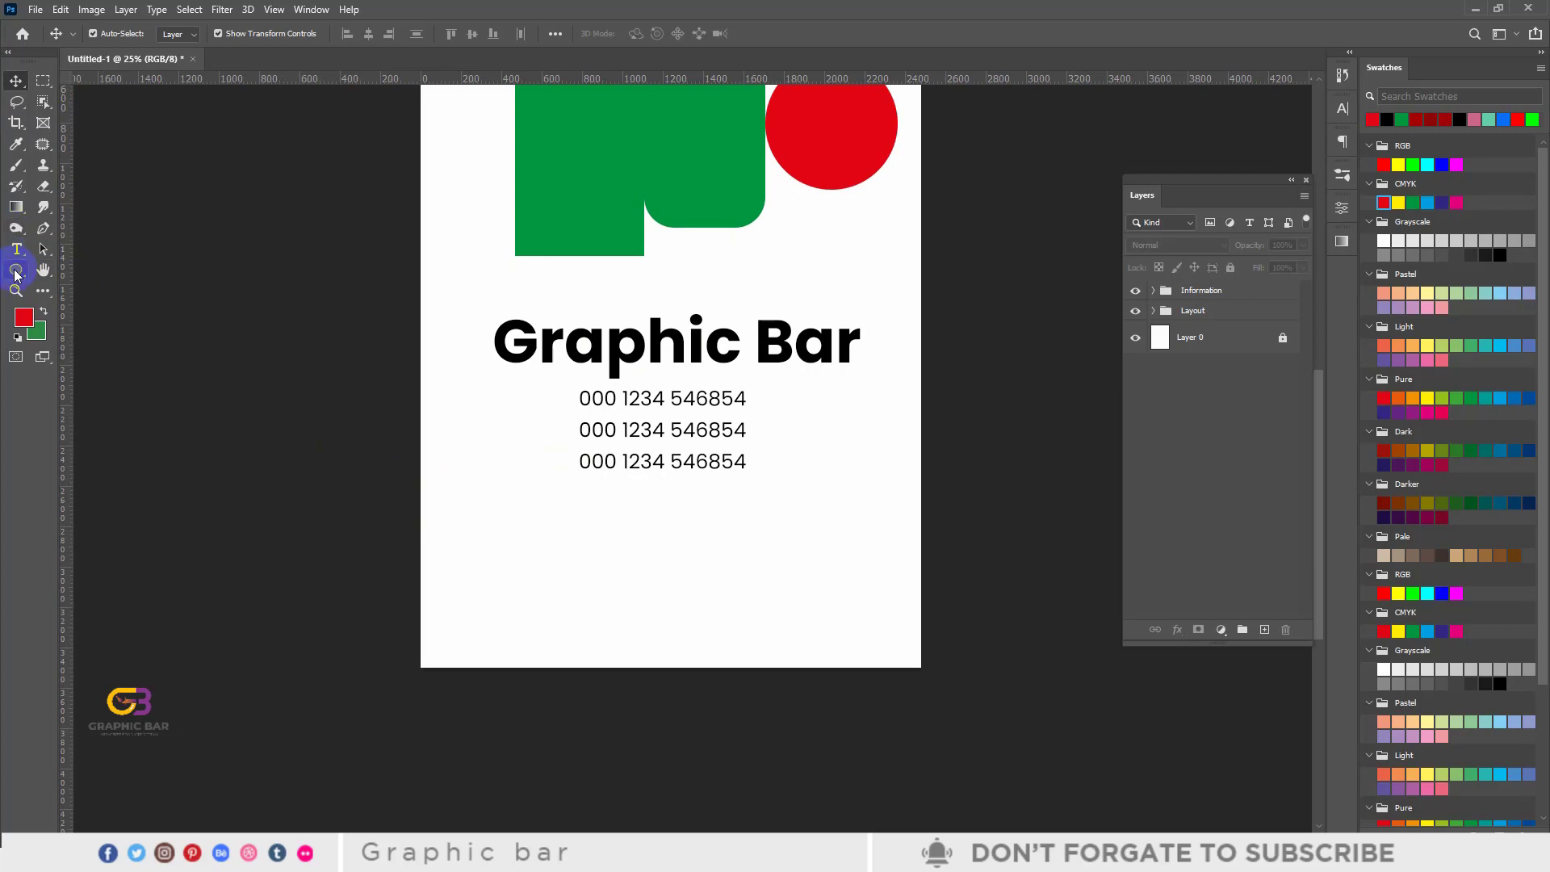
pyautogui.click(16, 270)
pyautogui.click(435, 663)
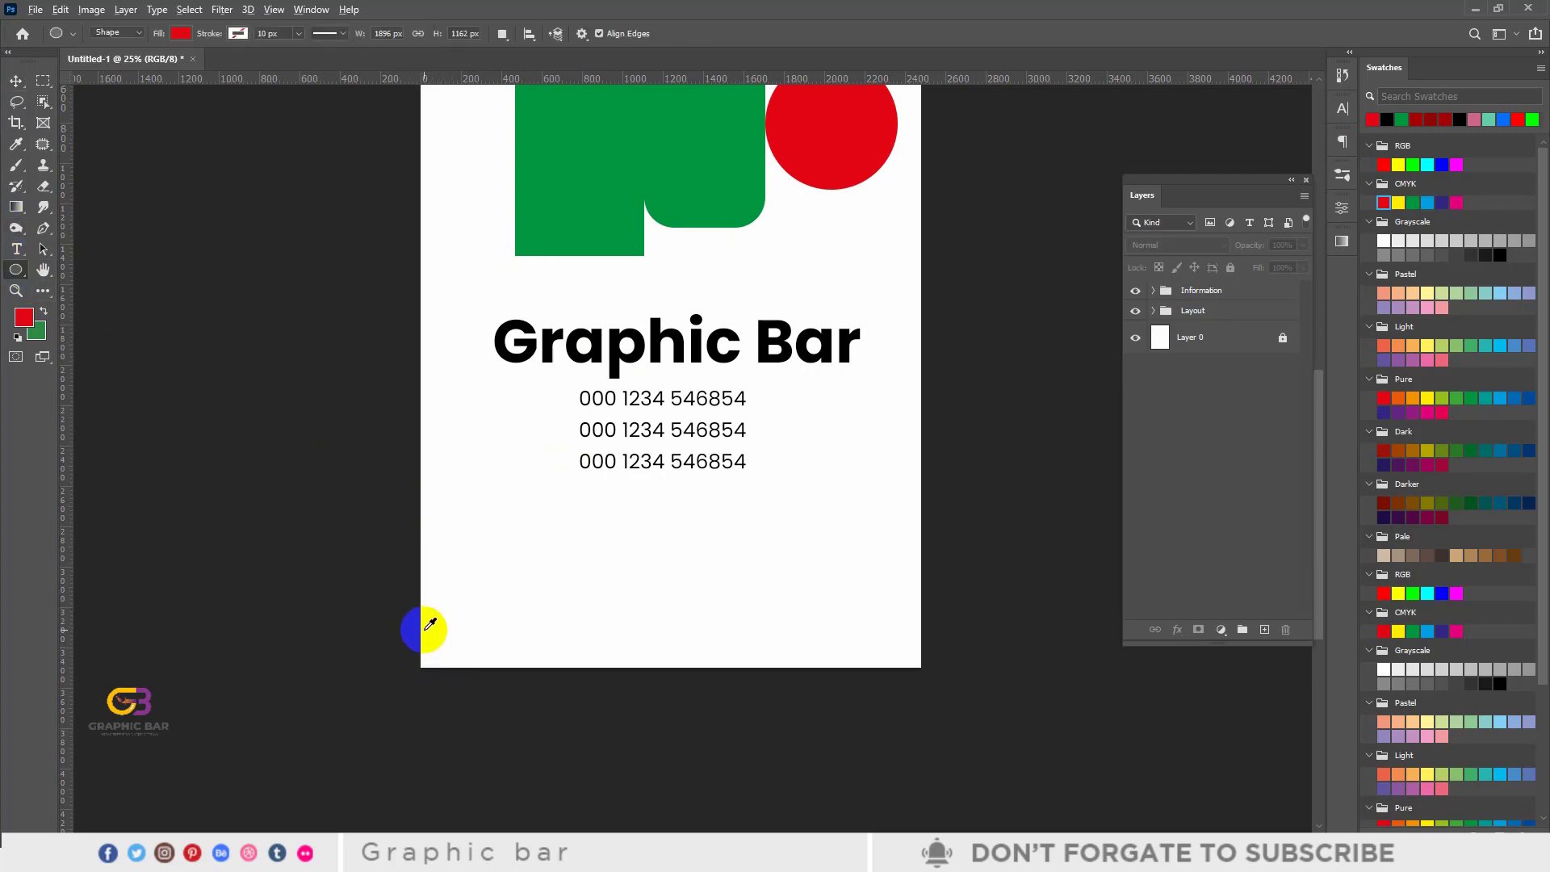
pyautogui.moveTo(425, 630); pyautogui.dragTo(574, 763)
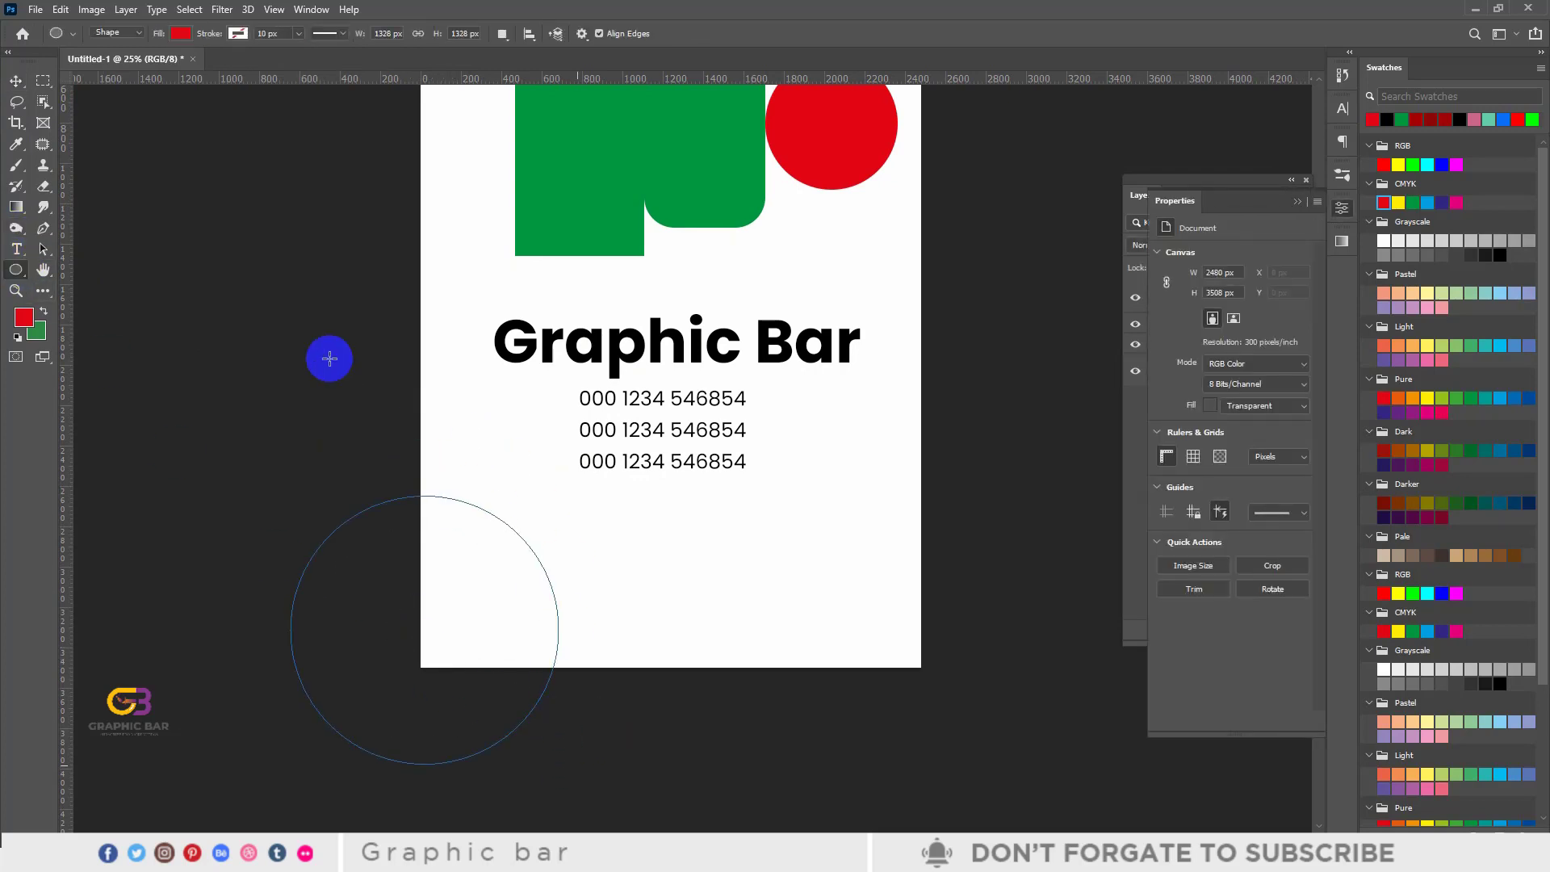
pyautogui.click(16, 81)
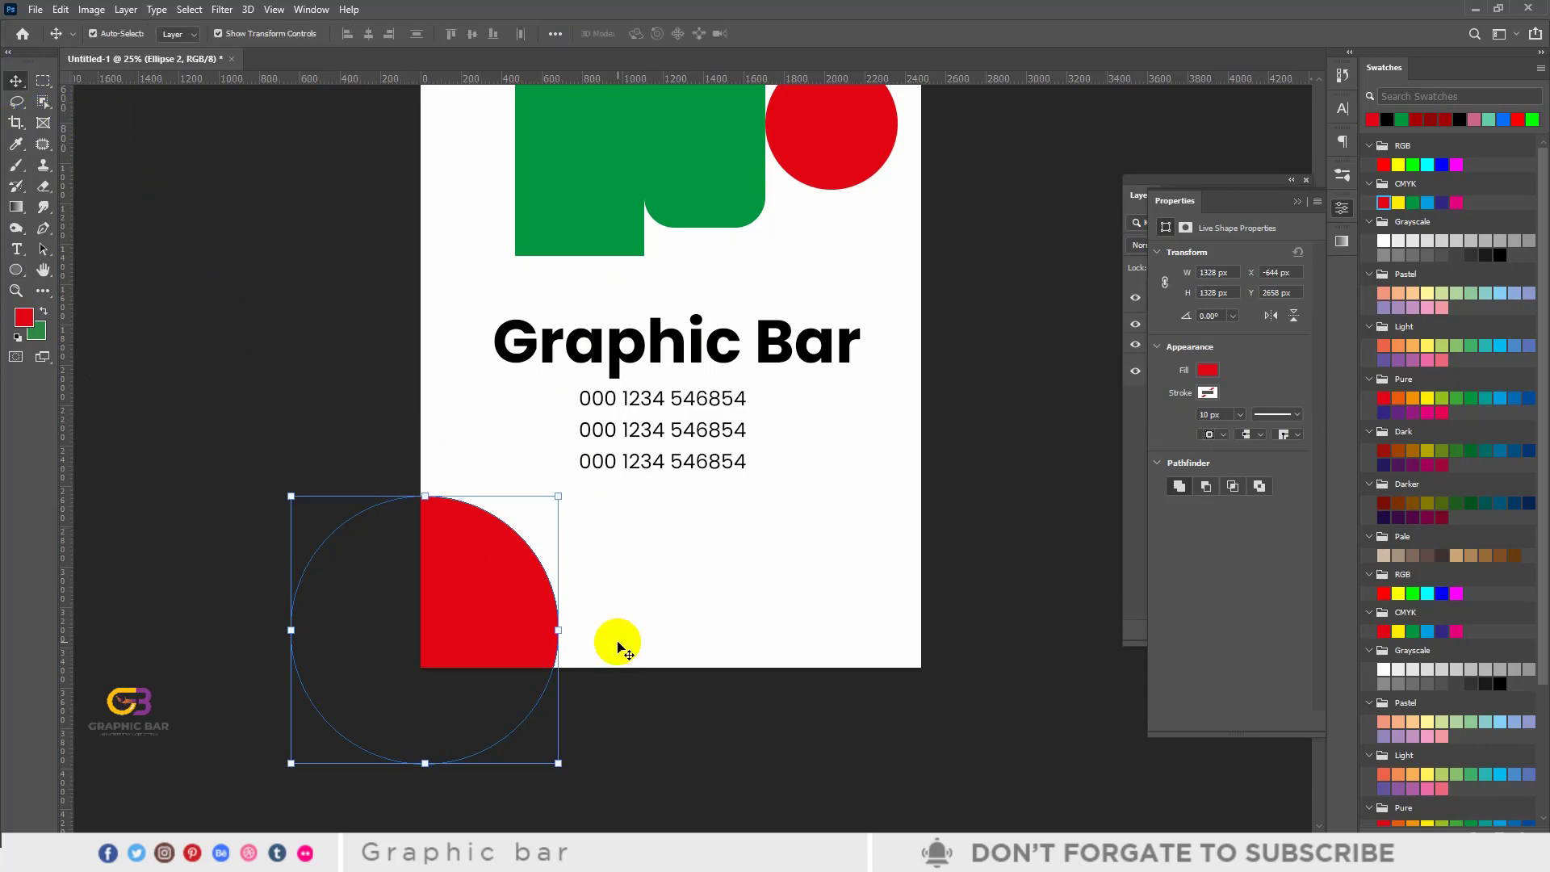
# Step: Duplicate the red circle to the page's lower-right corner and enlarge the copy to about 2632 px in diameter
pyautogui.moveTo(526, 598); pyautogui.dragTo(946, 618)
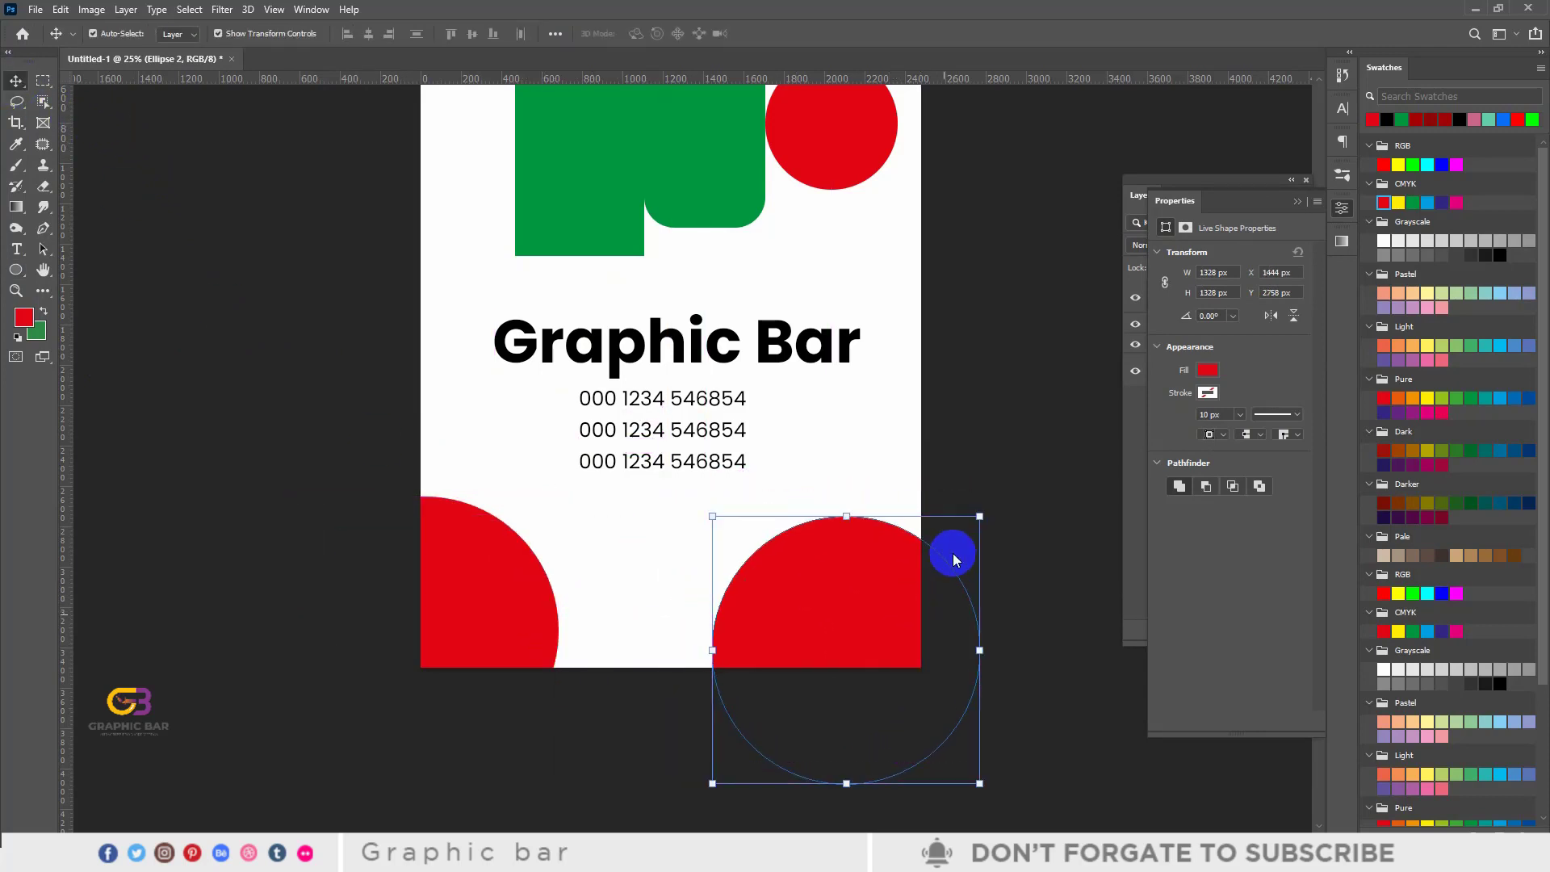
pyautogui.moveTo(712, 515); pyautogui.dragTo(547, 415)
pyautogui.moveTo(841, 603); pyautogui.dragTo(894, 649)
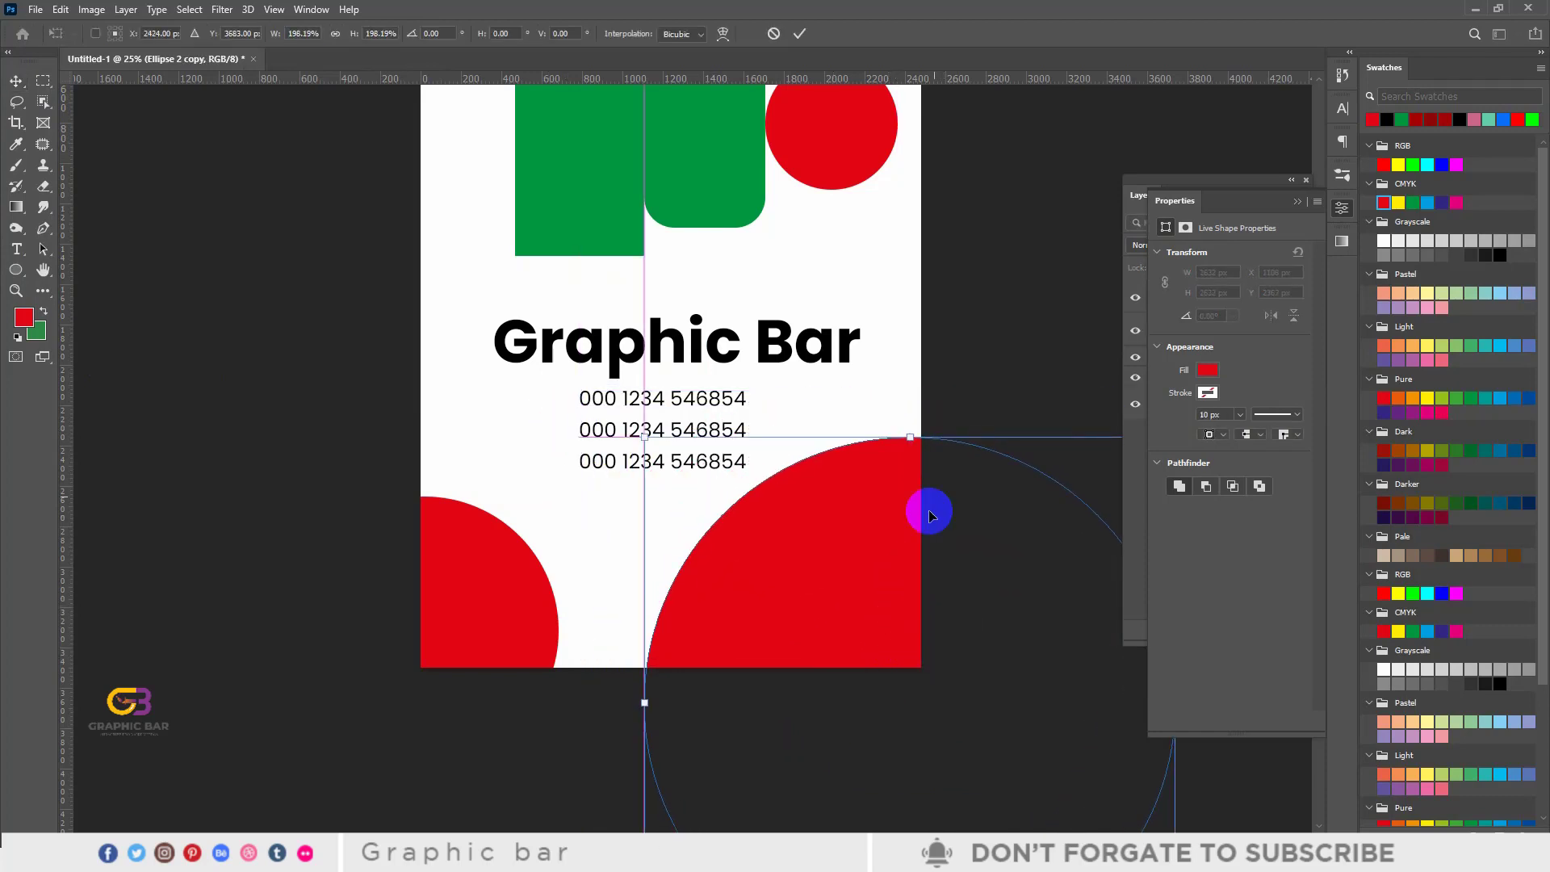
pyautogui.click(800, 33)
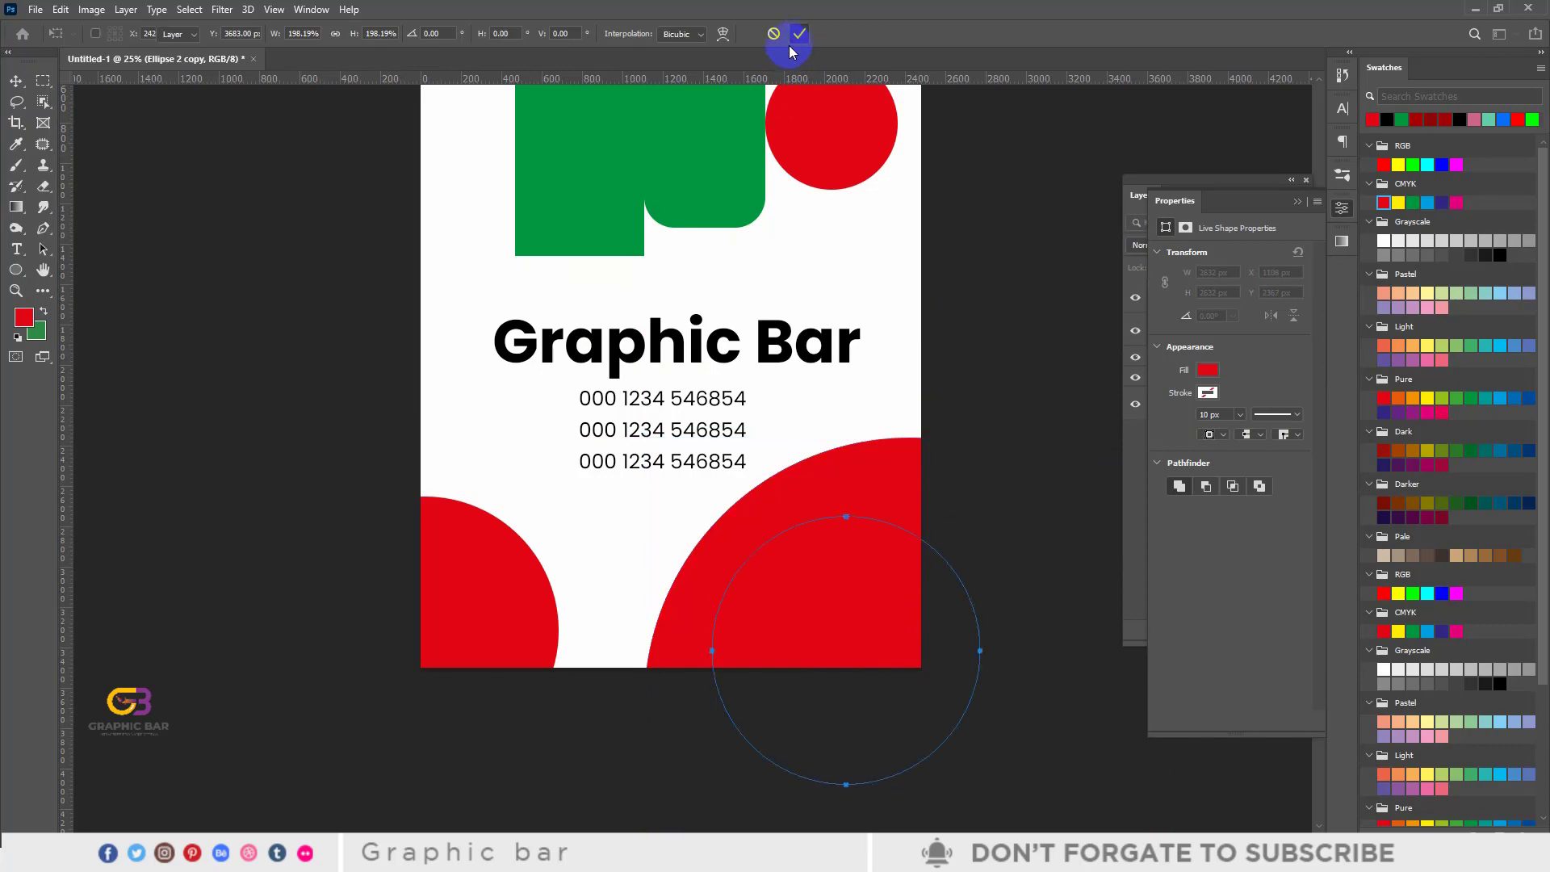
pyautogui.click(800, 544)
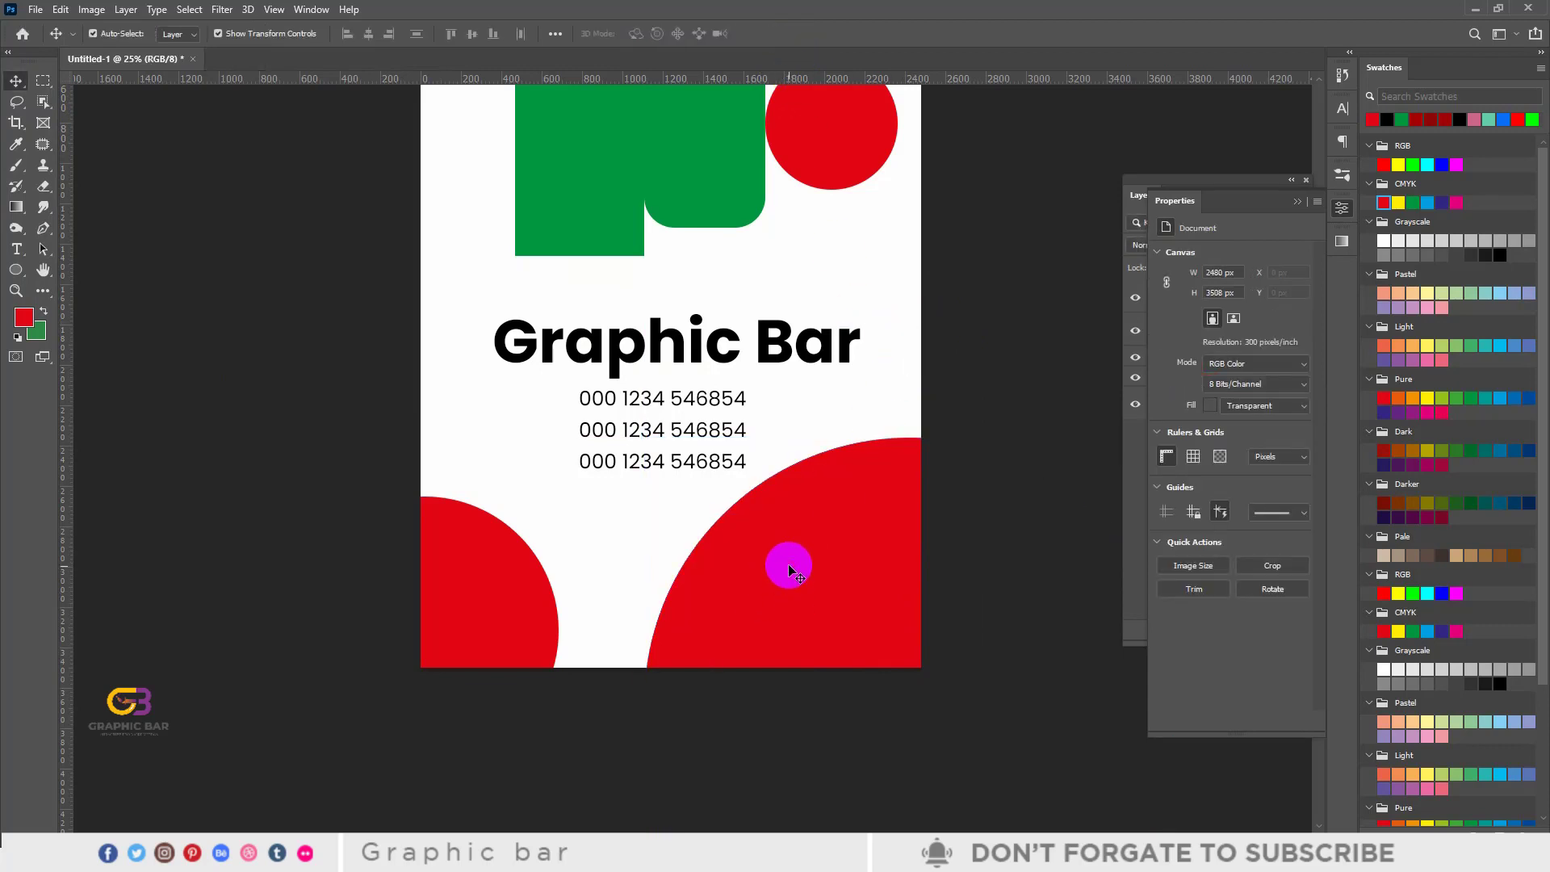
# Step: Change the fill of the large Ellipse 2 copy circle to light pink
pyautogui.click(789, 564)
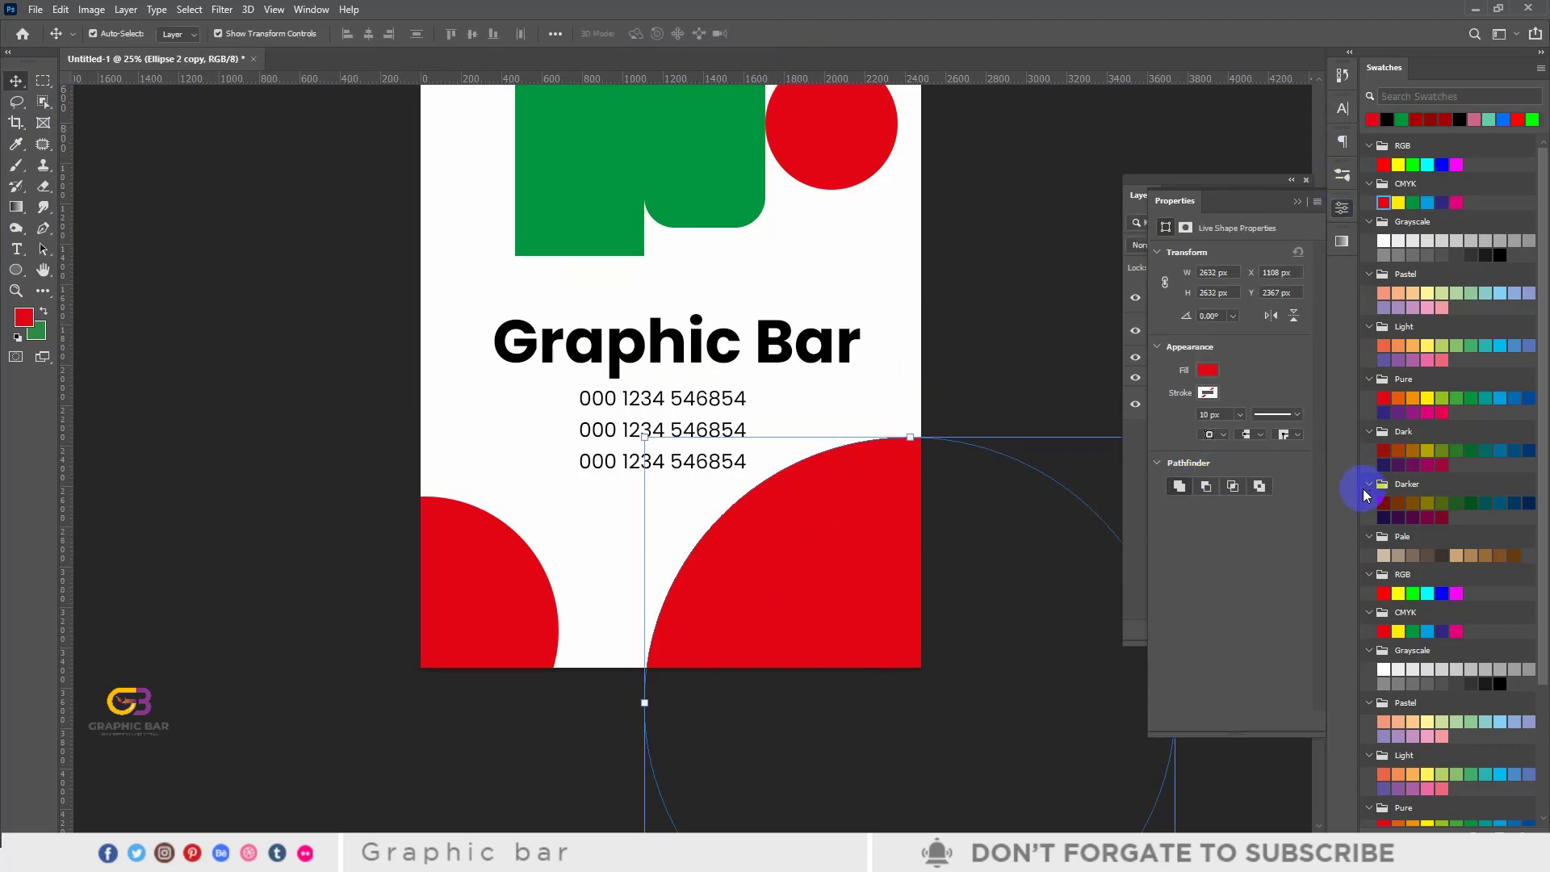
pyautogui.click(1298, 204)
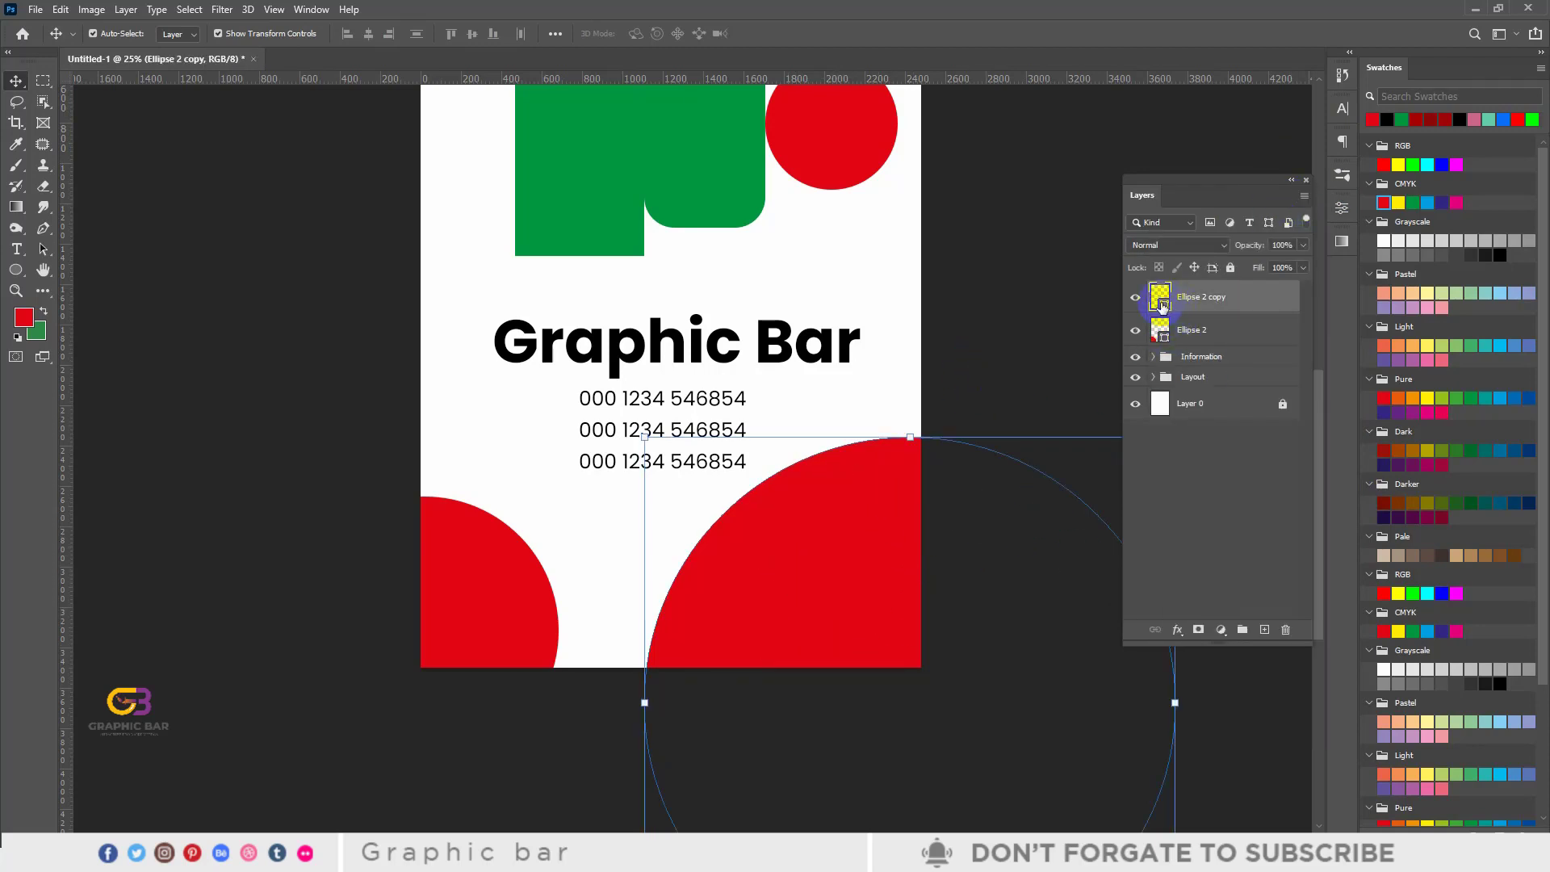
pyautogui.doubleClick(1166, 307)
pyautogui.moveTo(1047, 257); pyautogui.dragTo(1052, 203)
pyautogui.click(1347, 198)
pyautogui.press('v')
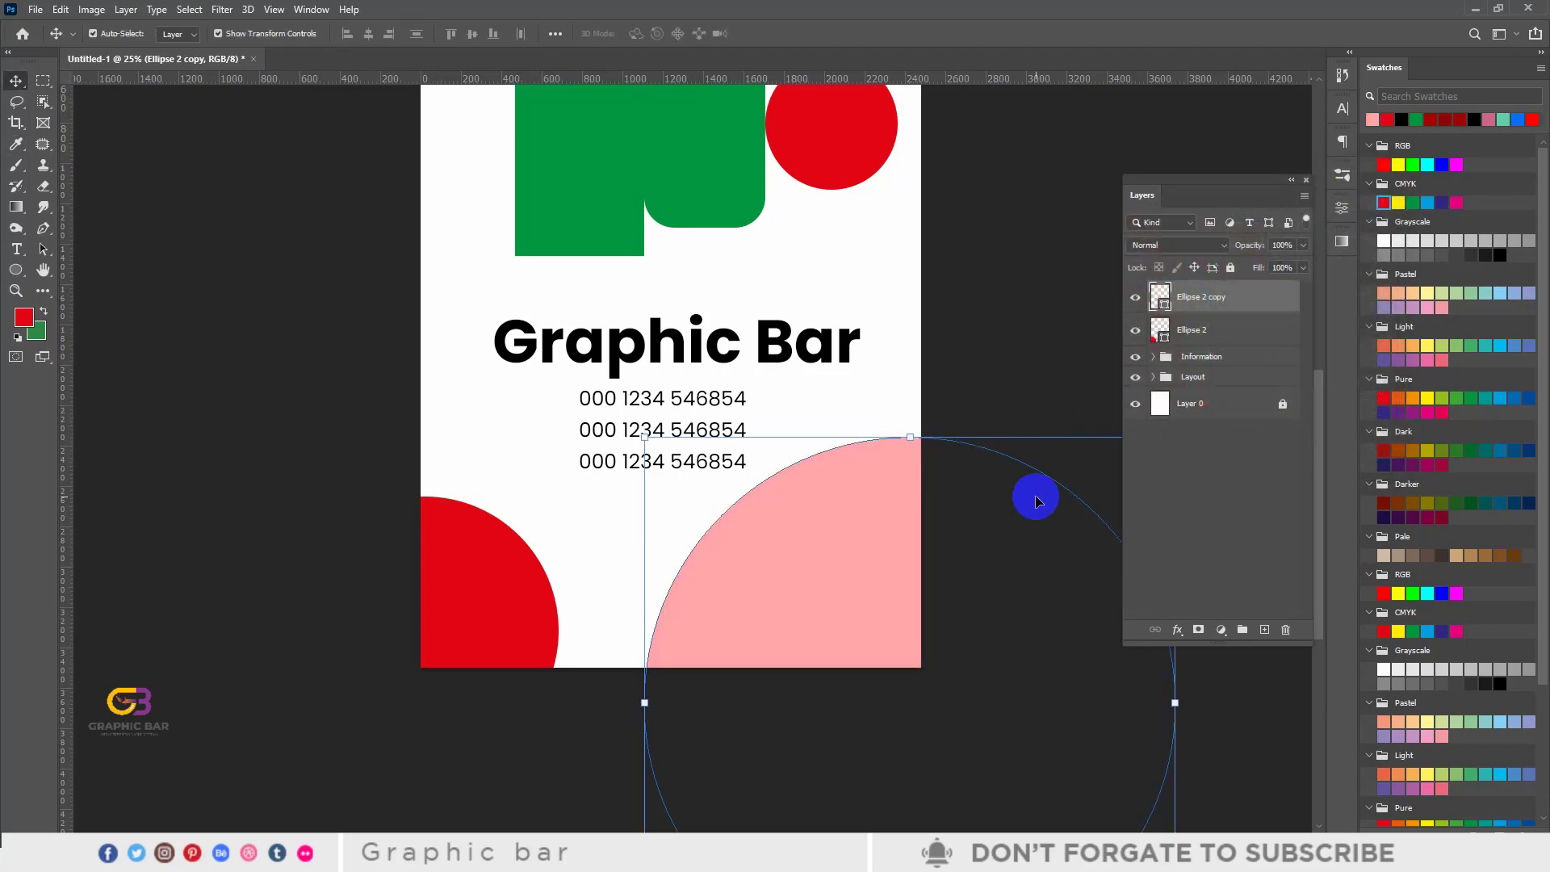
# Step: Change the fill of the smaller Ellipse 2 circle to mid grey (#6e6e6e) and deselect it
pyautogui.click(399, 621)
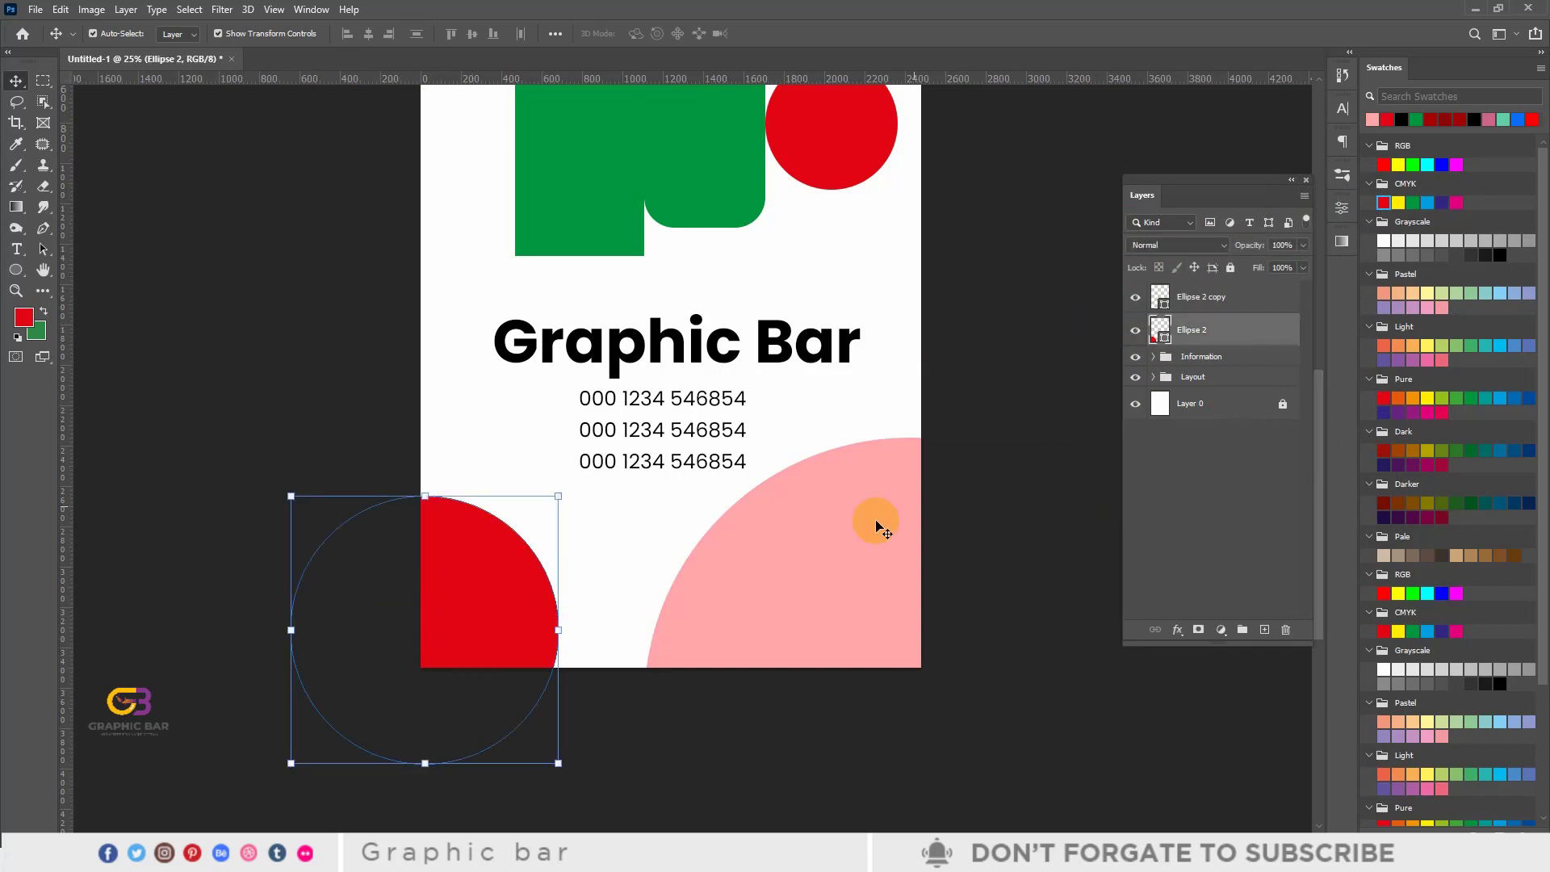
pyautogui.doubleClick(1168, 342)
pyautogui.moveTo(1004, 225); pyautogui.dragTo(952, 269)
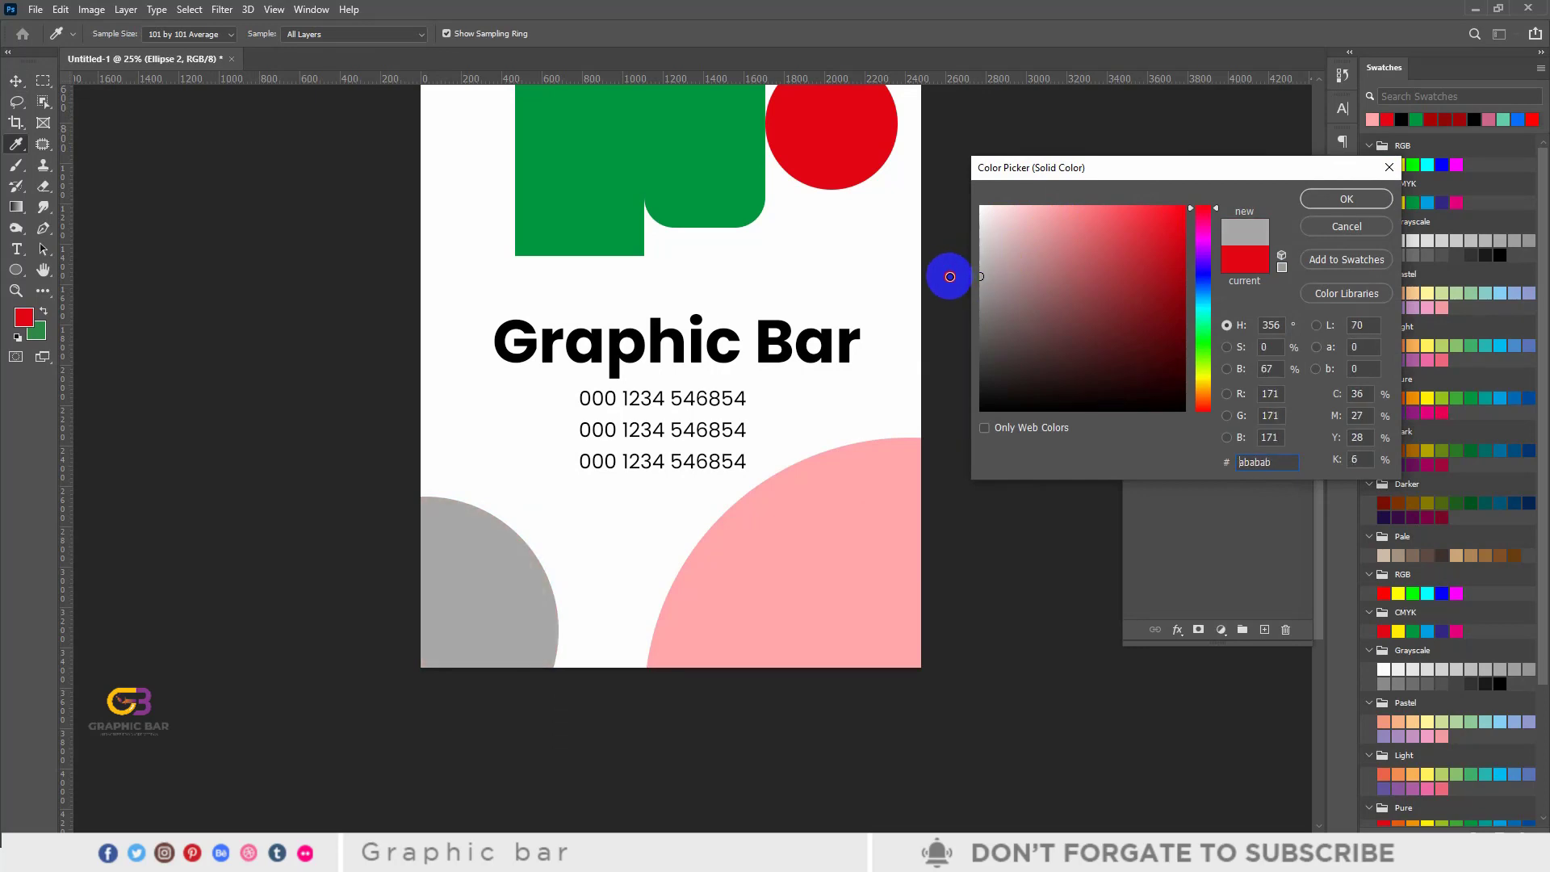
pyautogui.moveTo(983, 324); pyautogui.dragTo(972, 325)
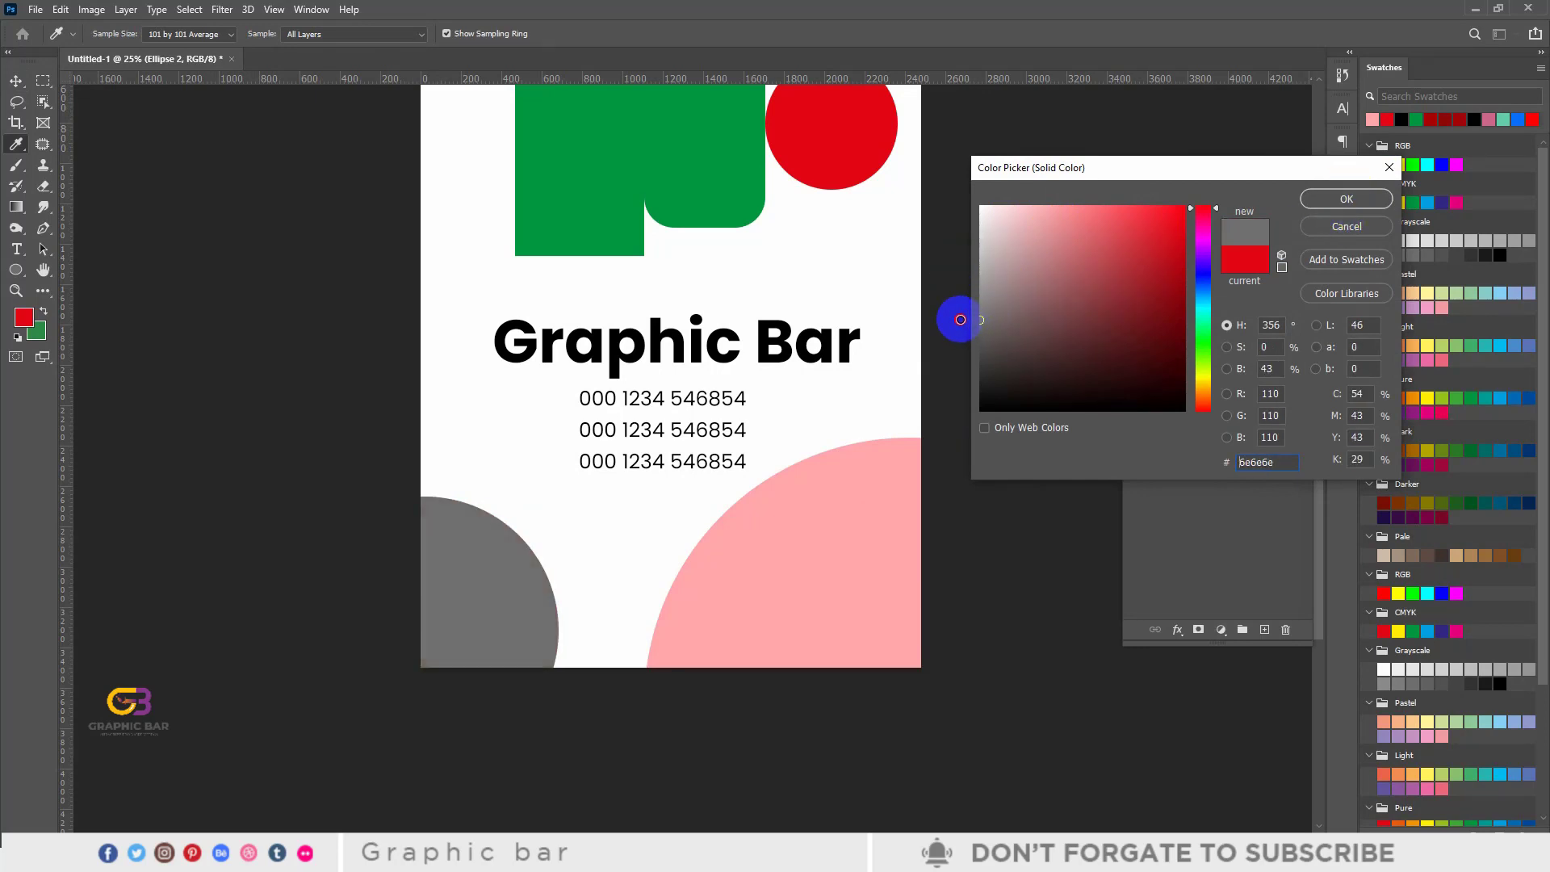
pyautogui.click(1340, 199)
pyautogui.press('v')
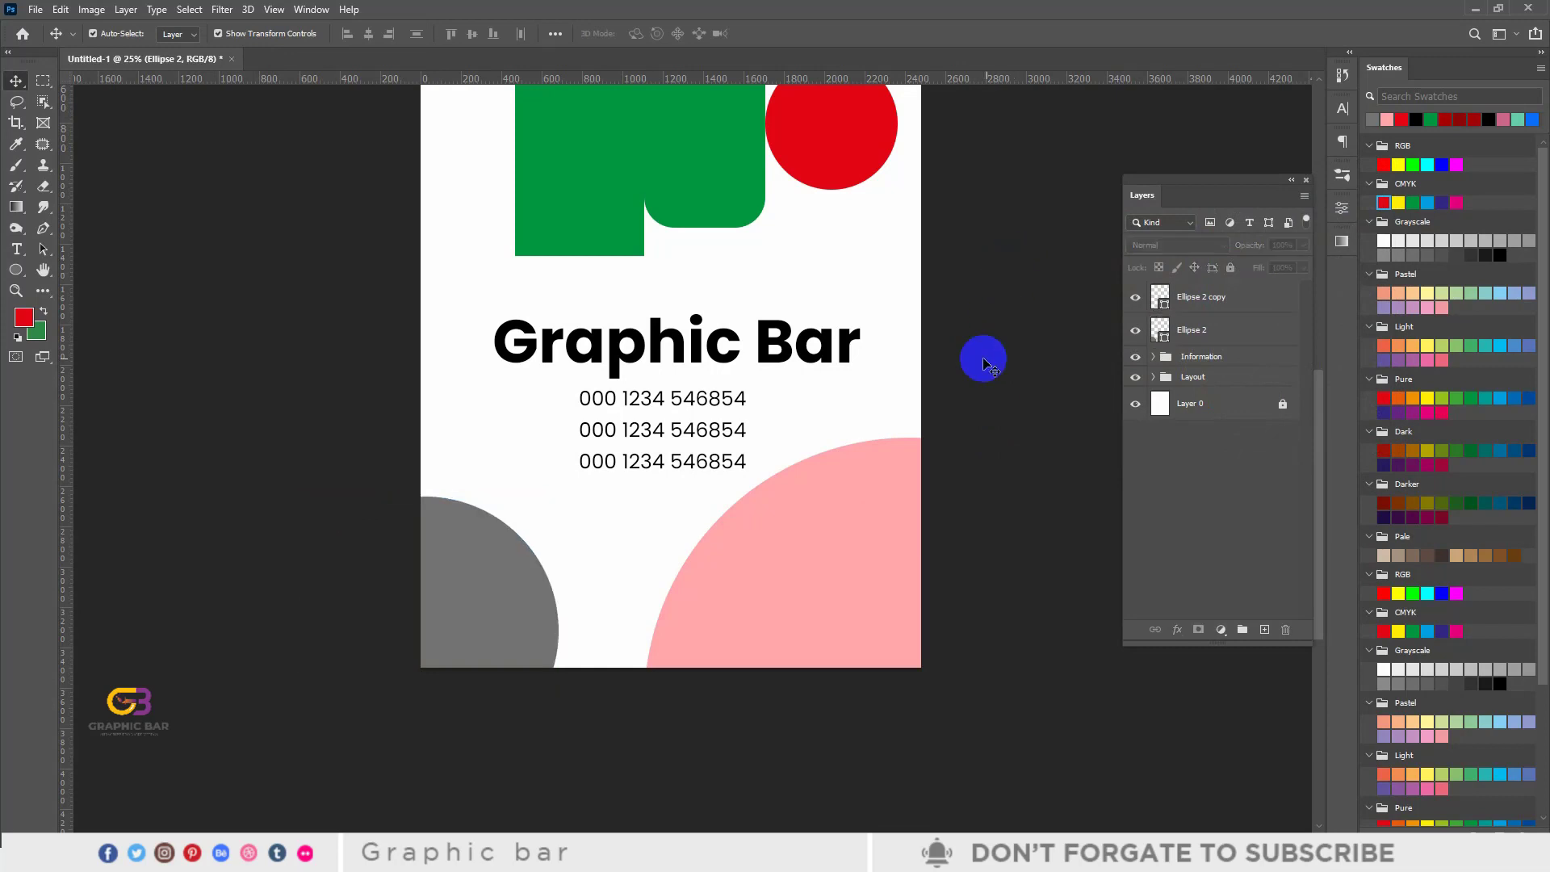
pyautogui.click(710, 537)
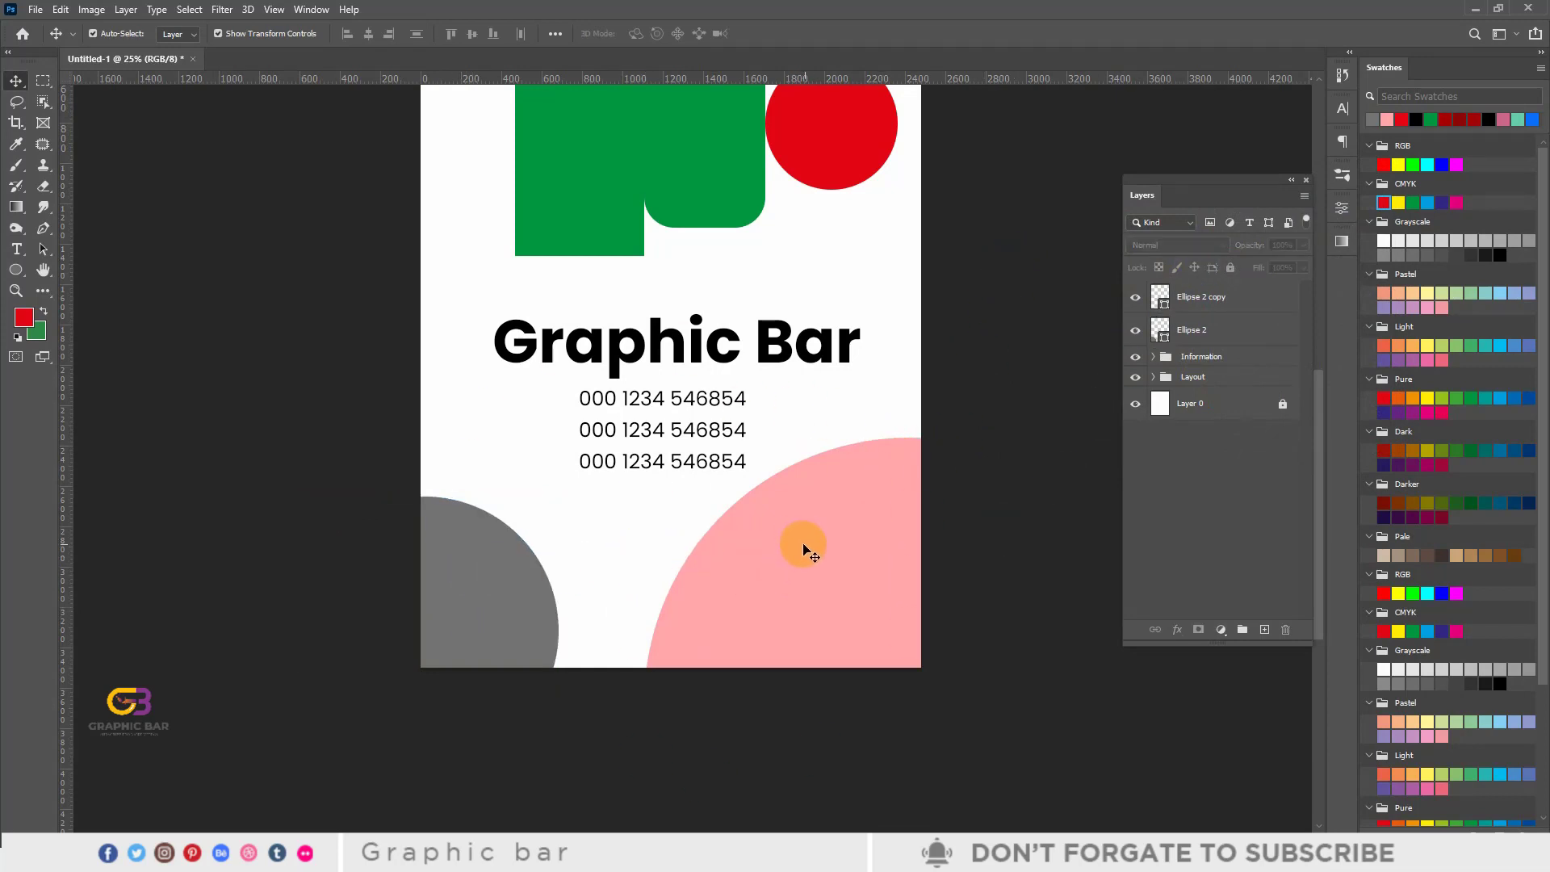
# Step: Select the pink and grey circles together and link the Ellipse 2 copy and Ellipse 2 layers
pyautogui.click(814, 524)
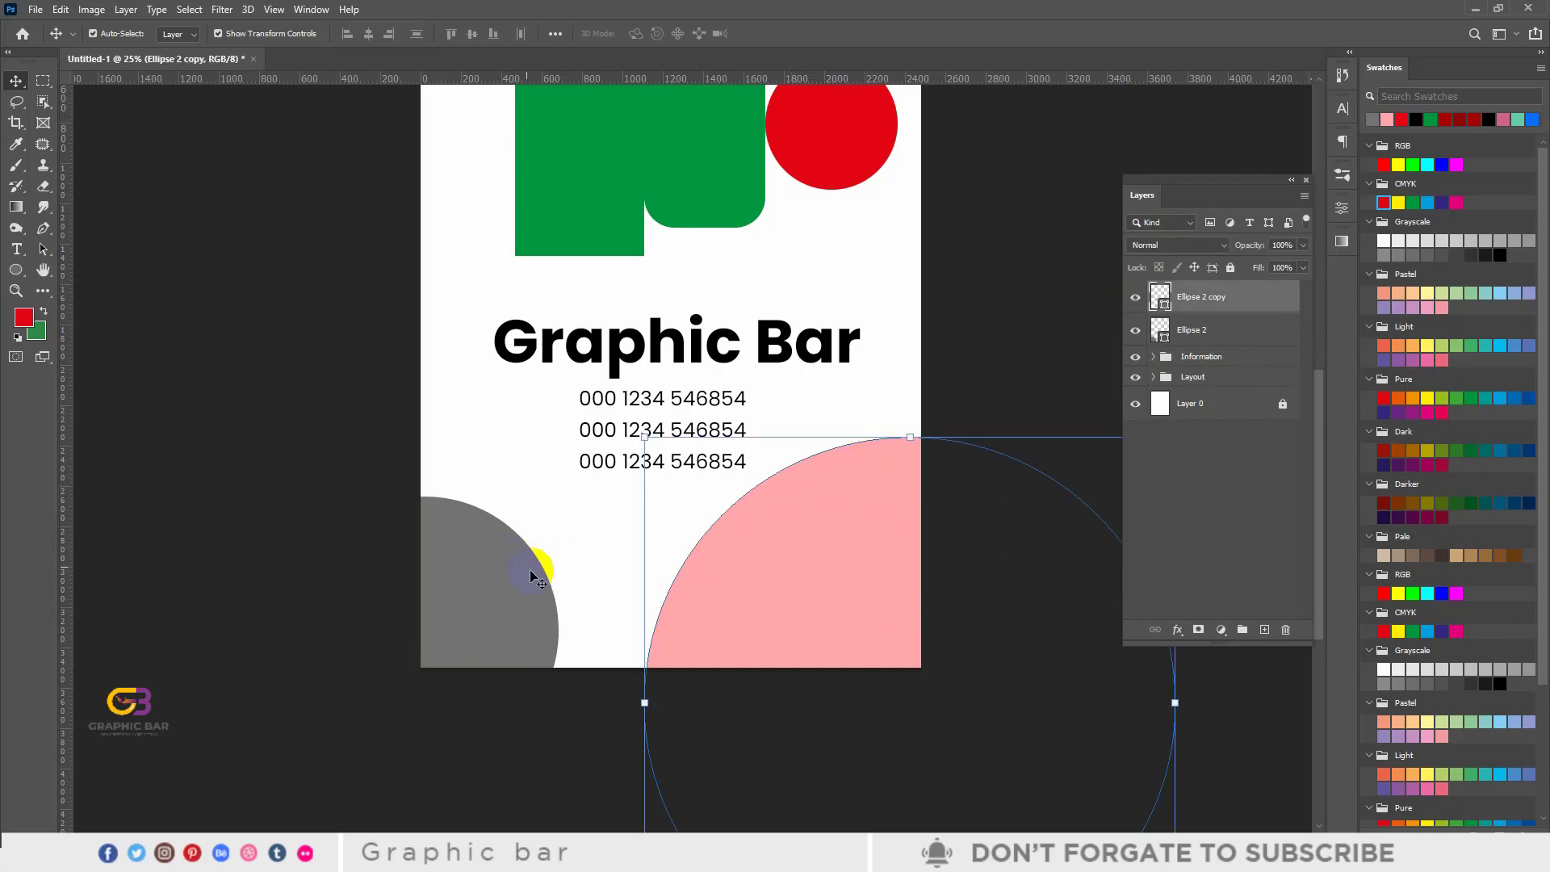
pyautogui.click(471, 545)
pyautogui.keyDown('shift'); pyautogui.click(475, 546); pyautogui.keyUp('shift')
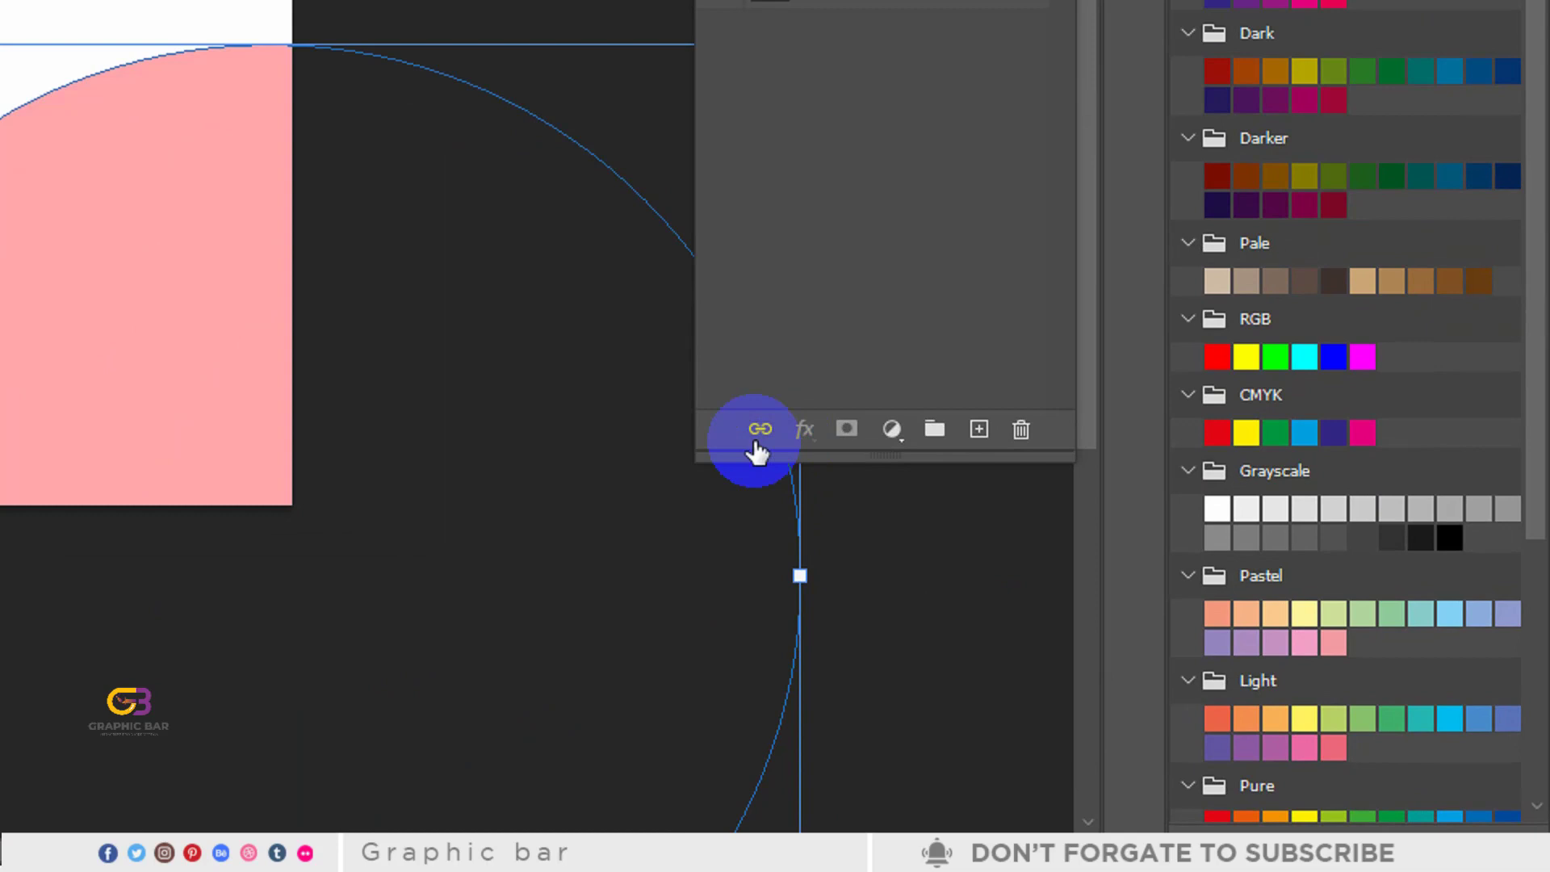
pyautogui.click(1157, 631)
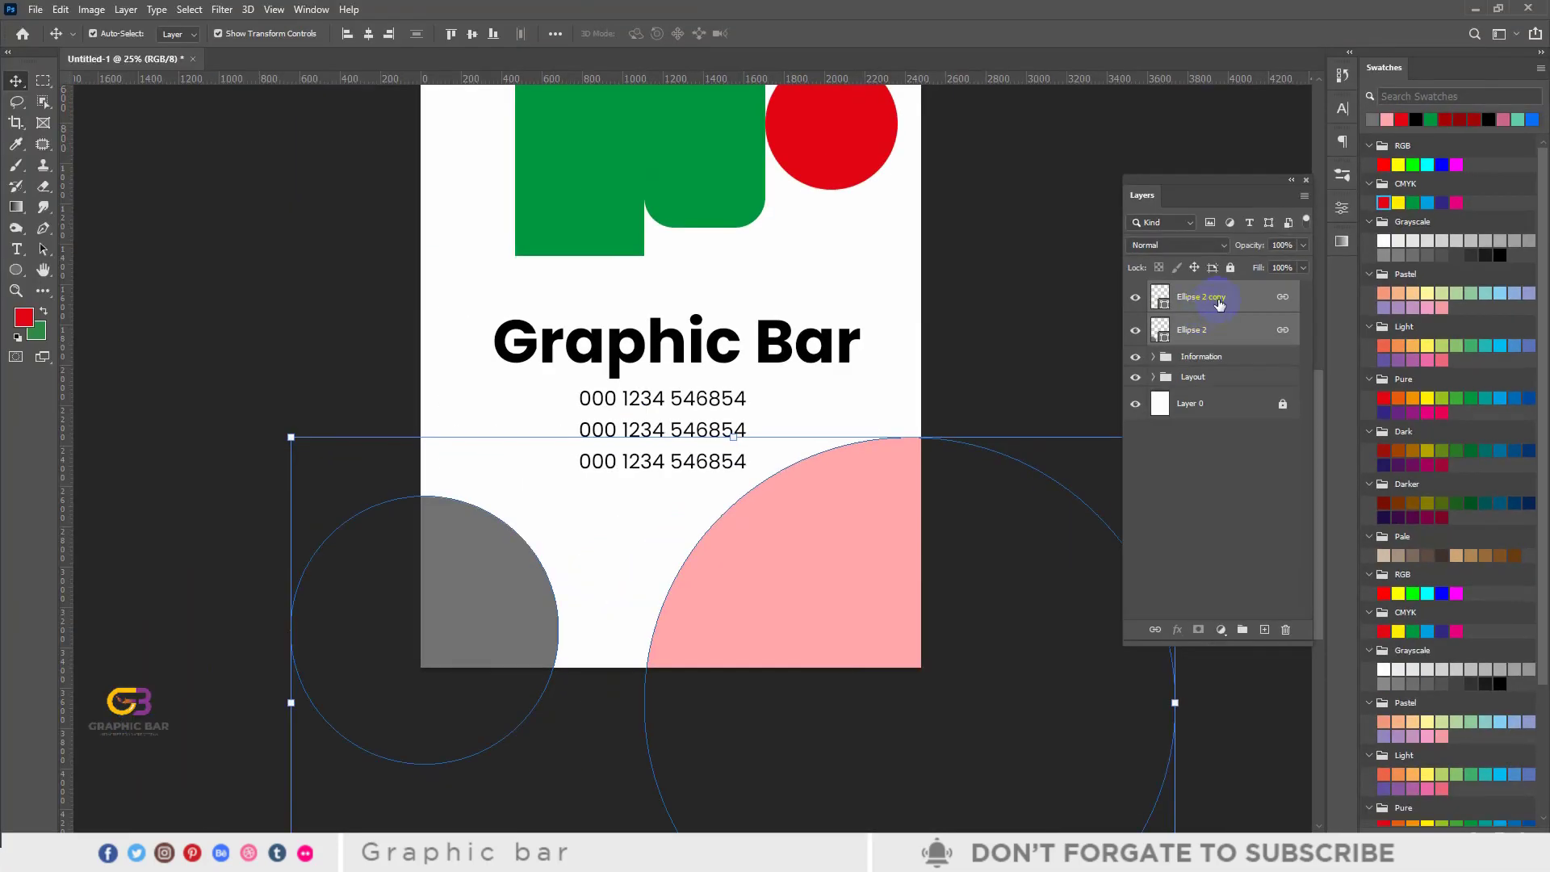
# Step: Move the linked circles down about 155 px, and undo both the move and the layer link
pyautogui.click(831, 519)
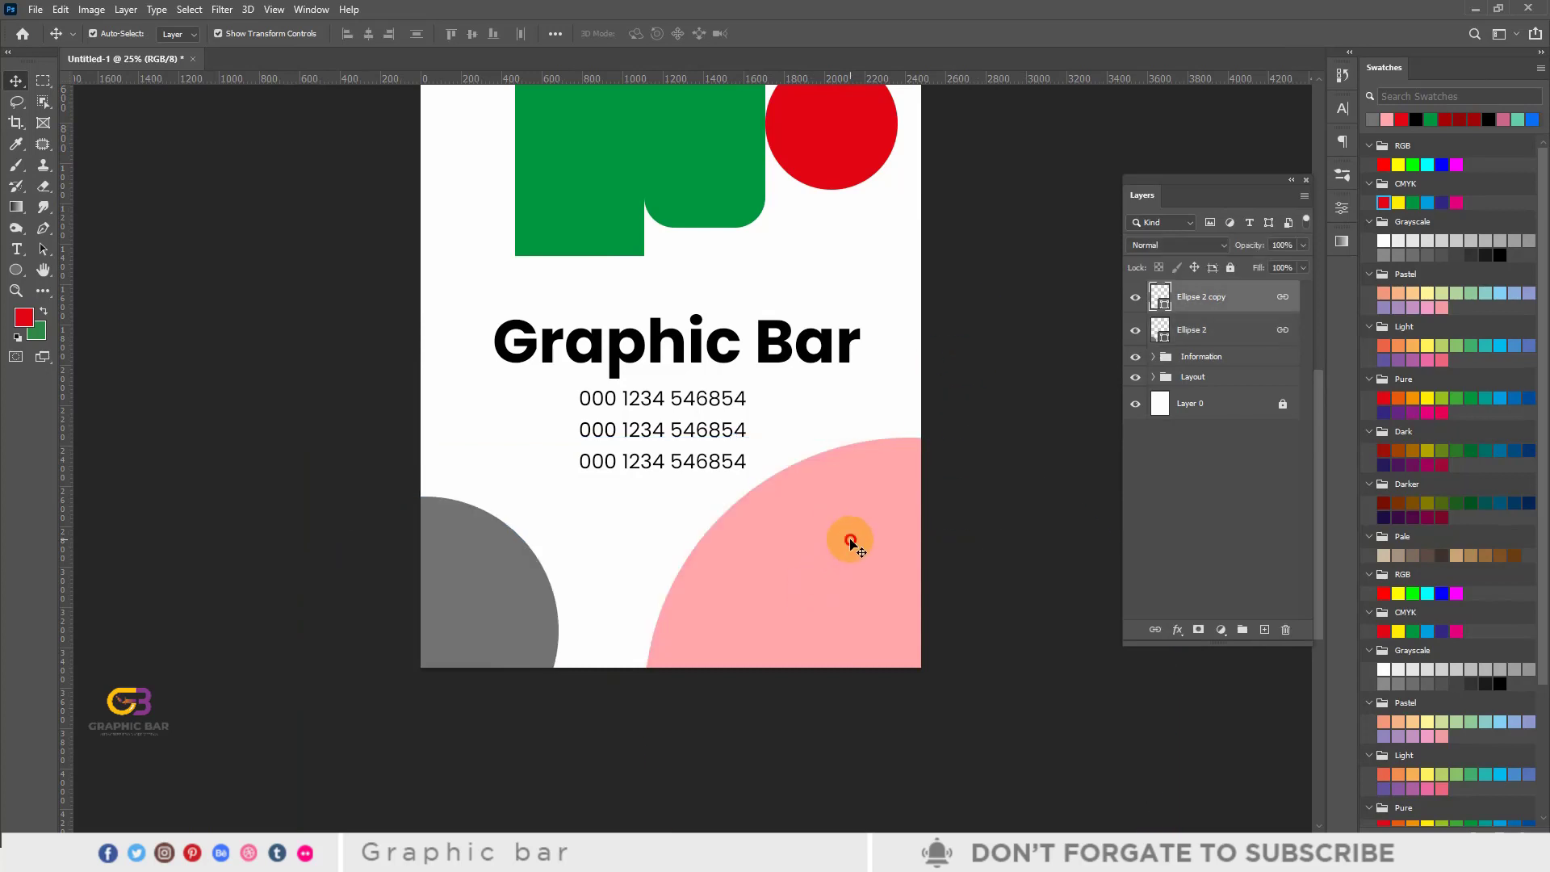
pyautogui.moveTo(857, 541)
pyautogui.mouseDown()
pyautogui.moveTo(834, 468)
pyautogui.moveTo(855, 553)
pyautogui.moveTo(882, 574)
pyautogui.moveTo(855, 571)
pyautogui.mouseUp()
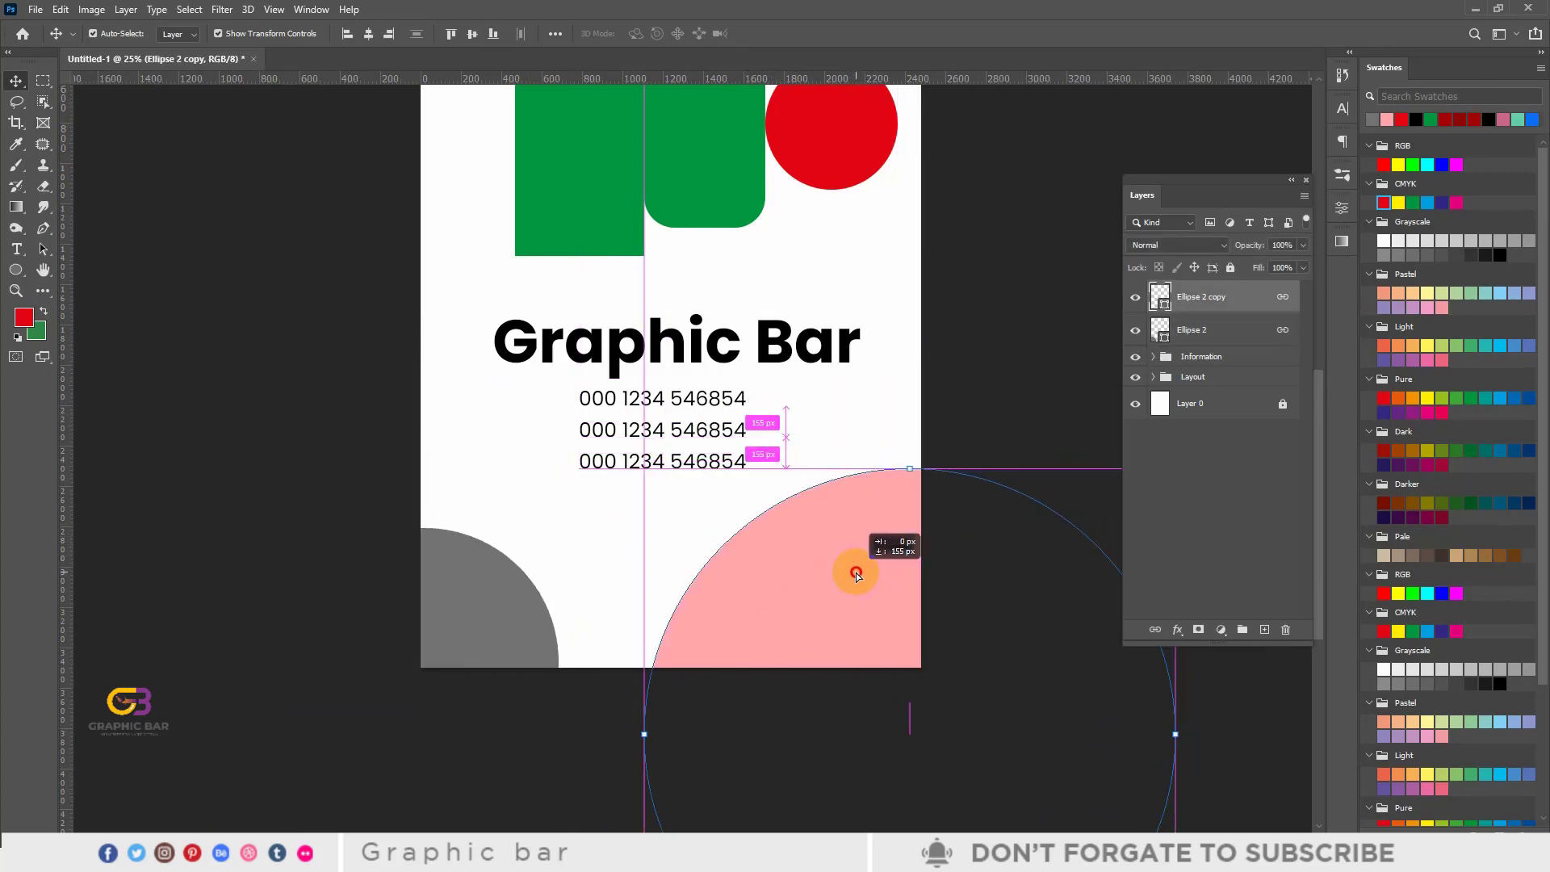
pyautogui.click(872, 588)
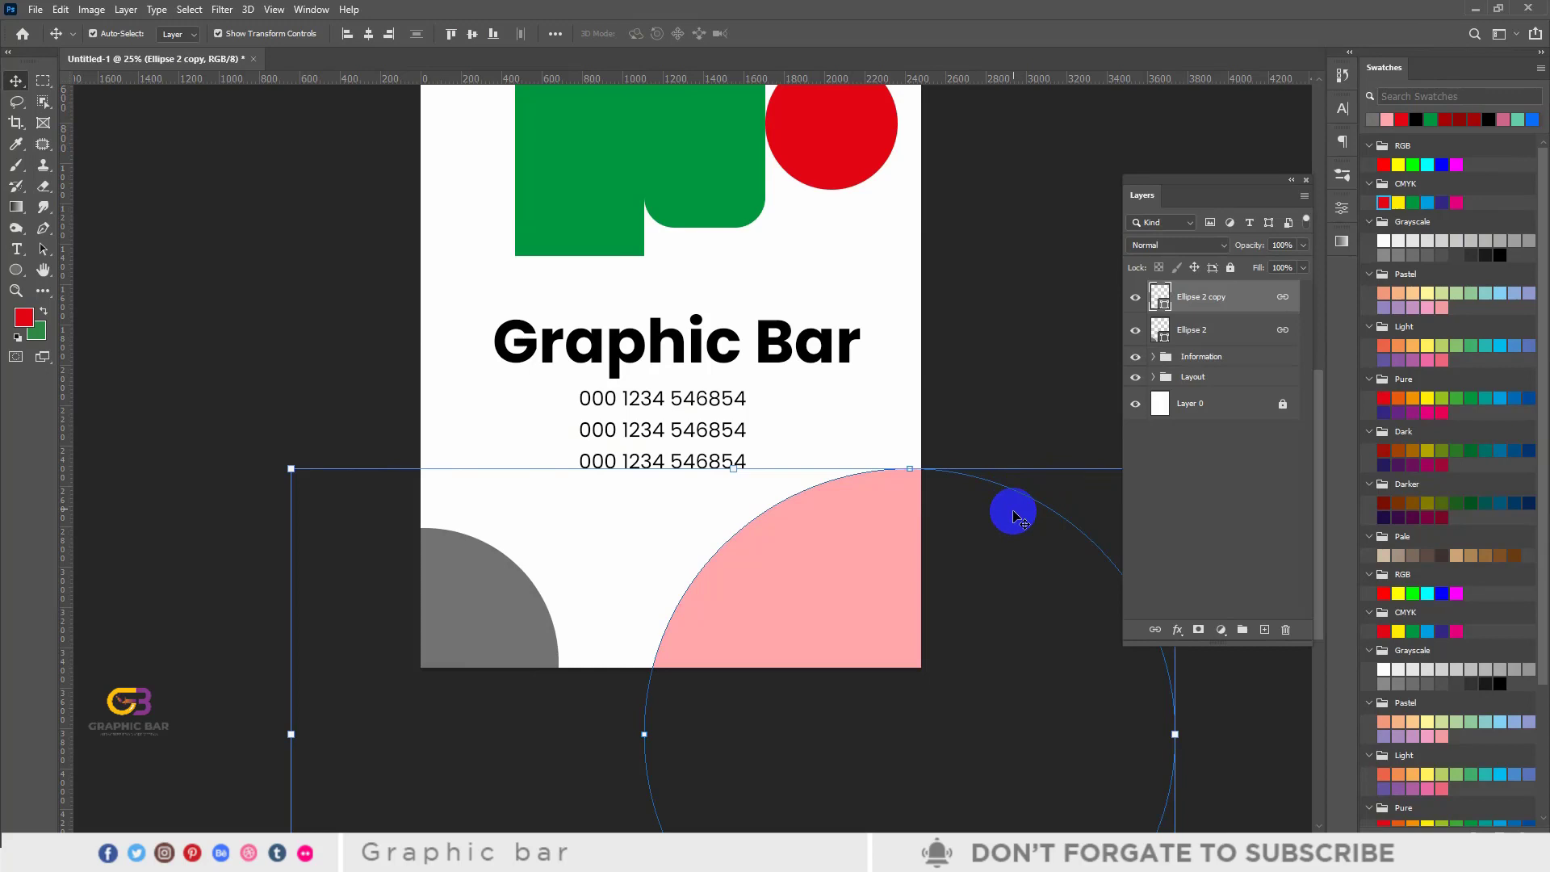
pyautogui.moveTo(1015, 515); pyautogui.dragTo(1042, 484)
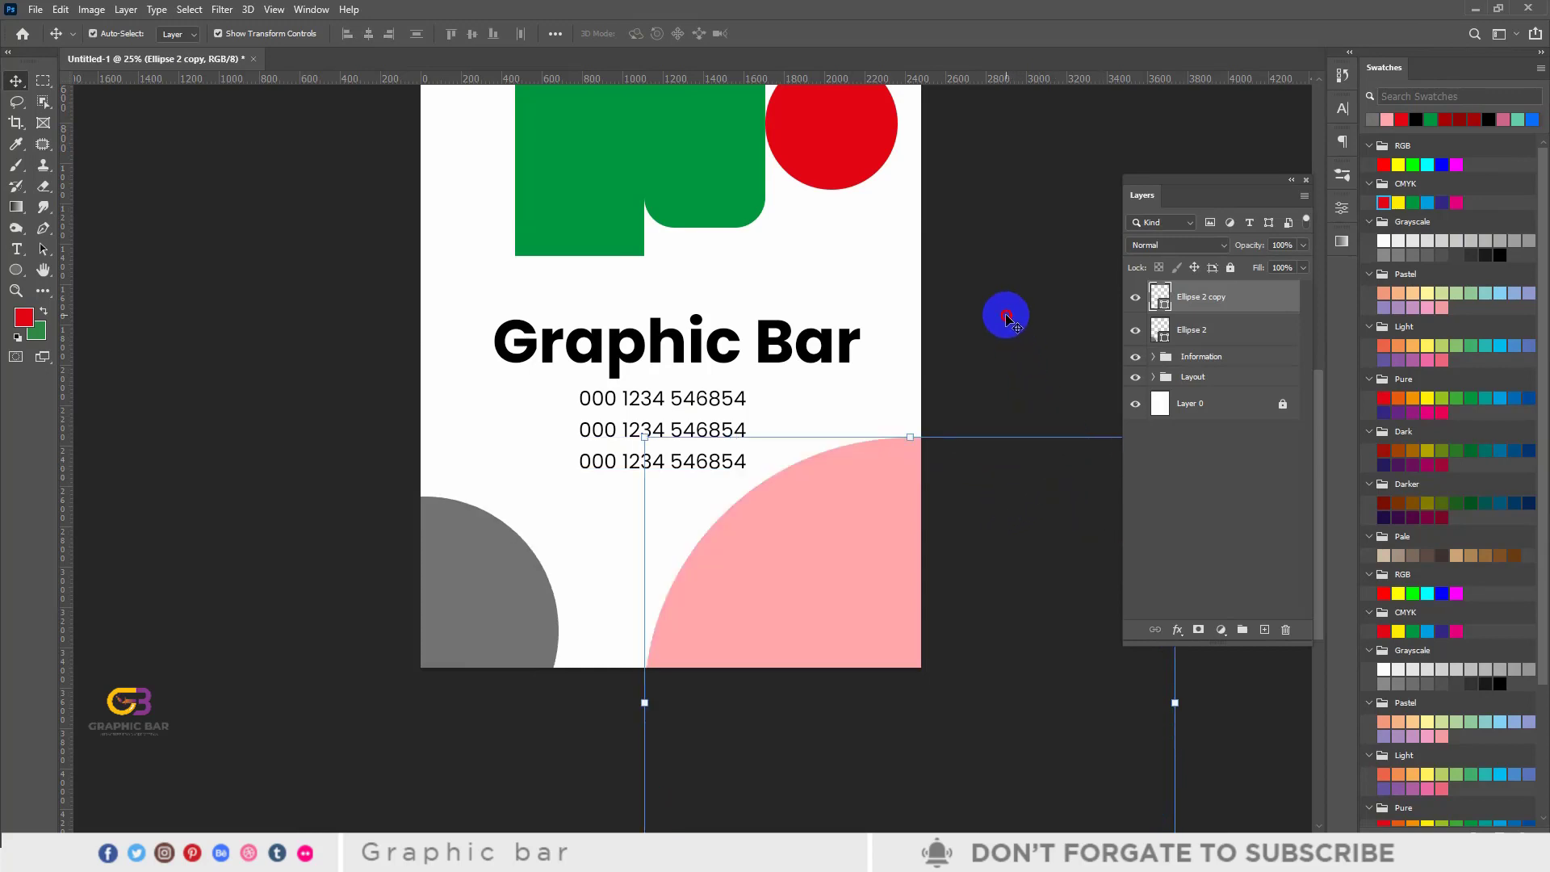
pyautogui.click(945, 492)
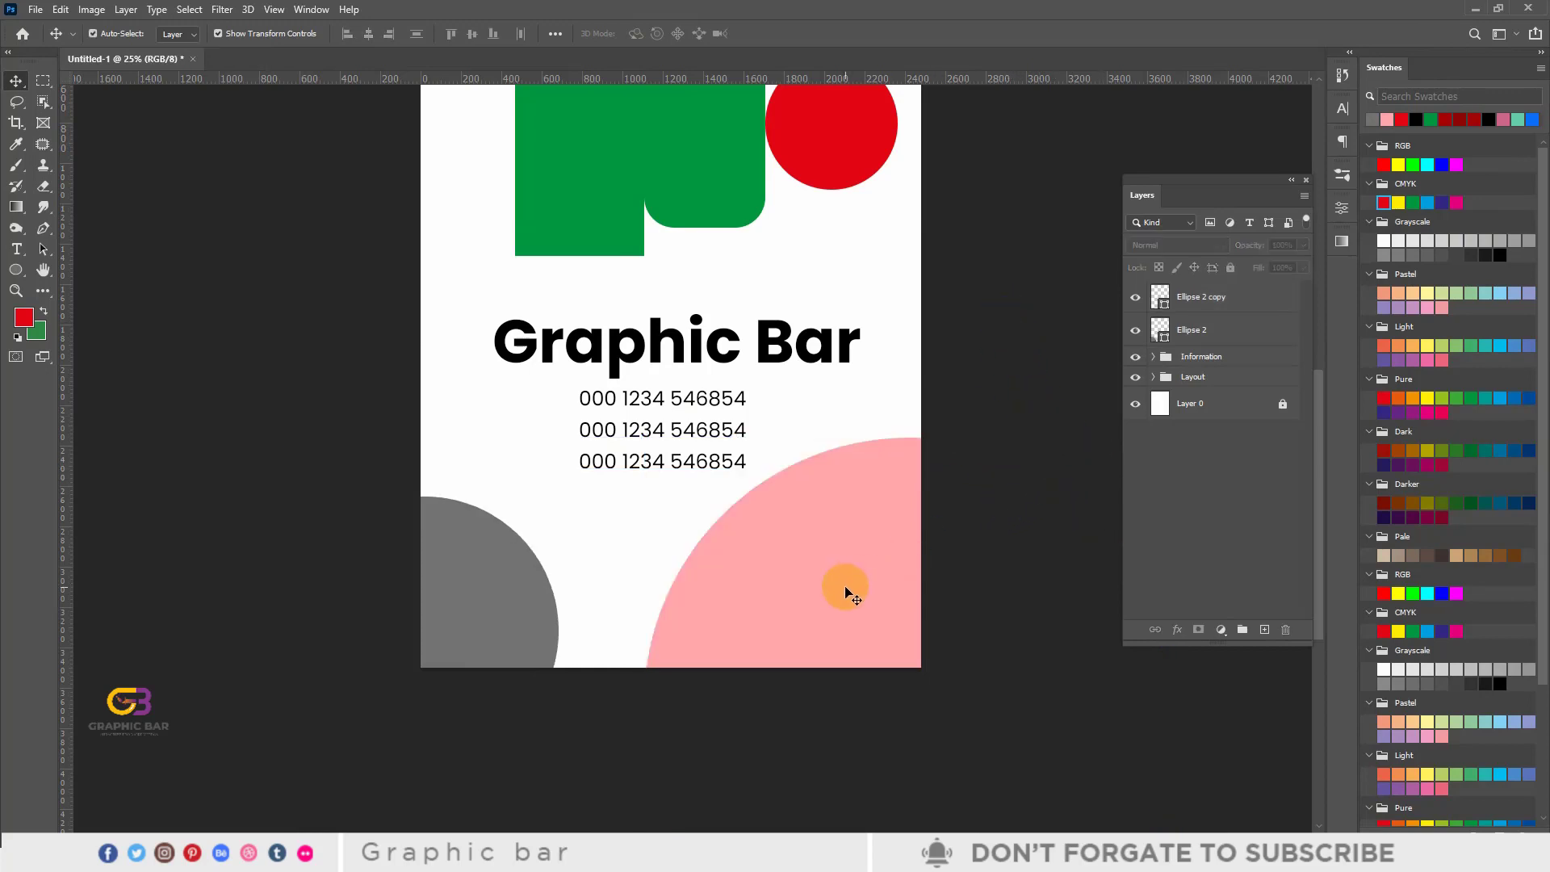
# Step: Turn off Auto-Select and try to move the pink circle with no layer selected
pyautogui.click(93, 34)
pyautogui.click(840, 512)
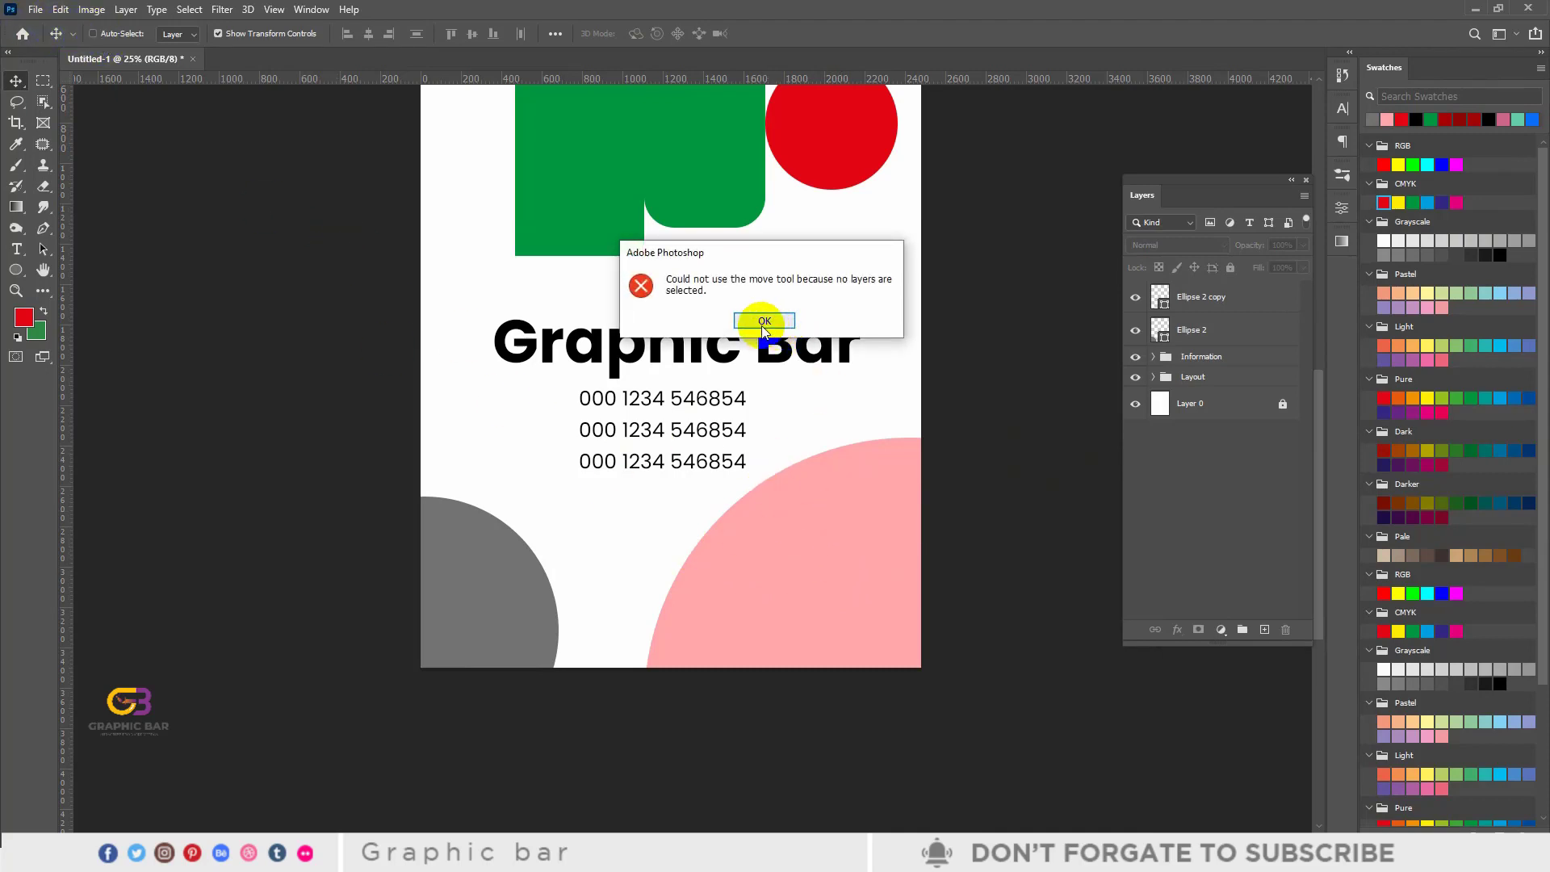
pyautogui.click(764, 323)
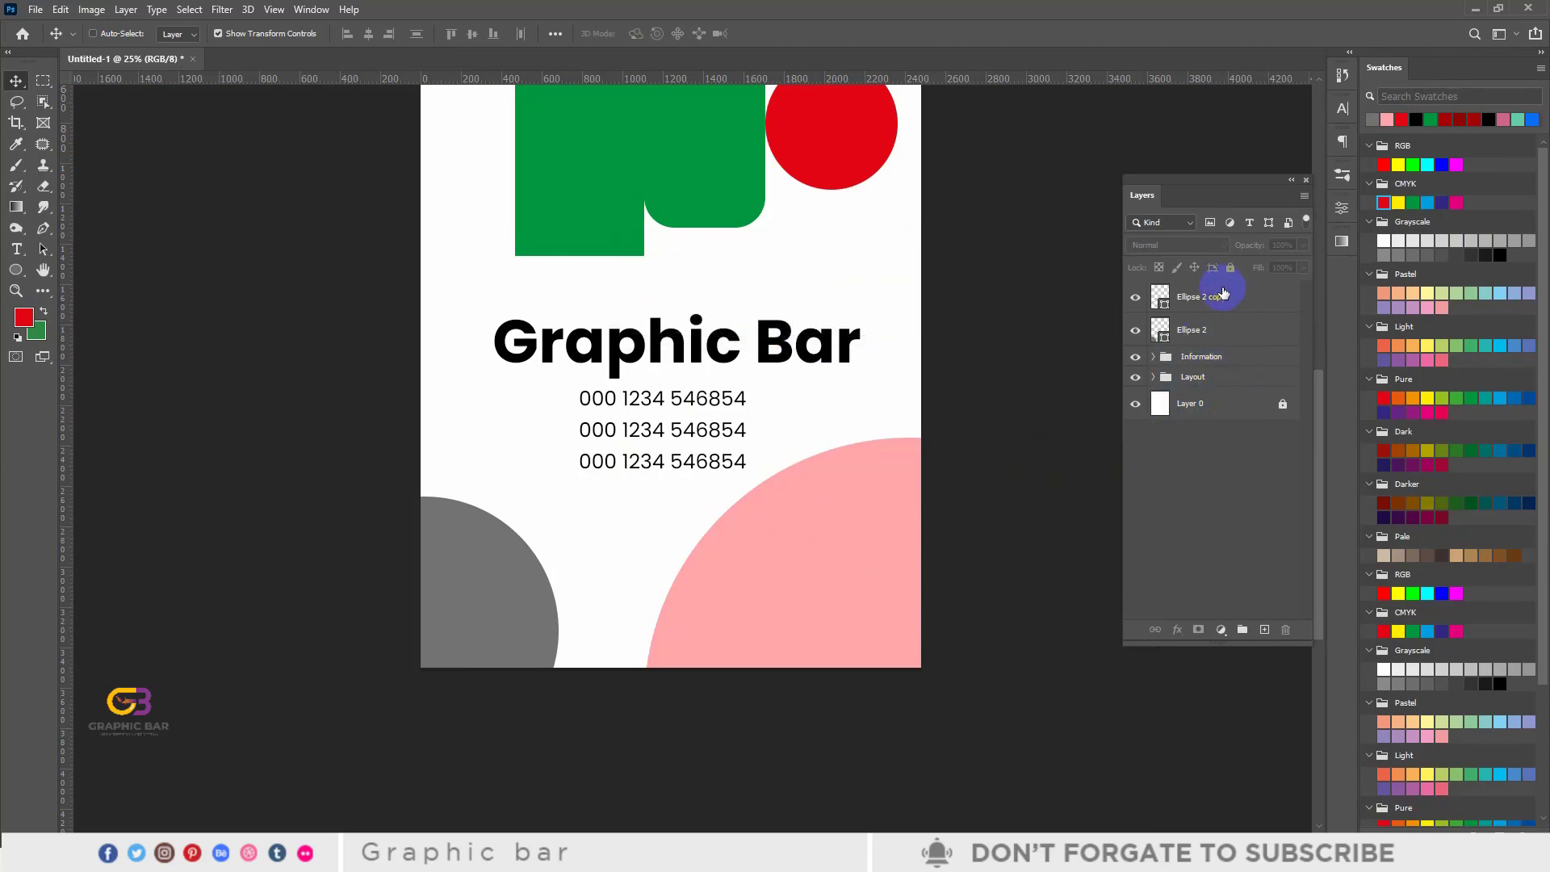
# Step: Select the Ellipse 2 copy layer and move its pink circle slightly down, centring it horizontally on the page's right edge
pyautogui.click(1195, 304)
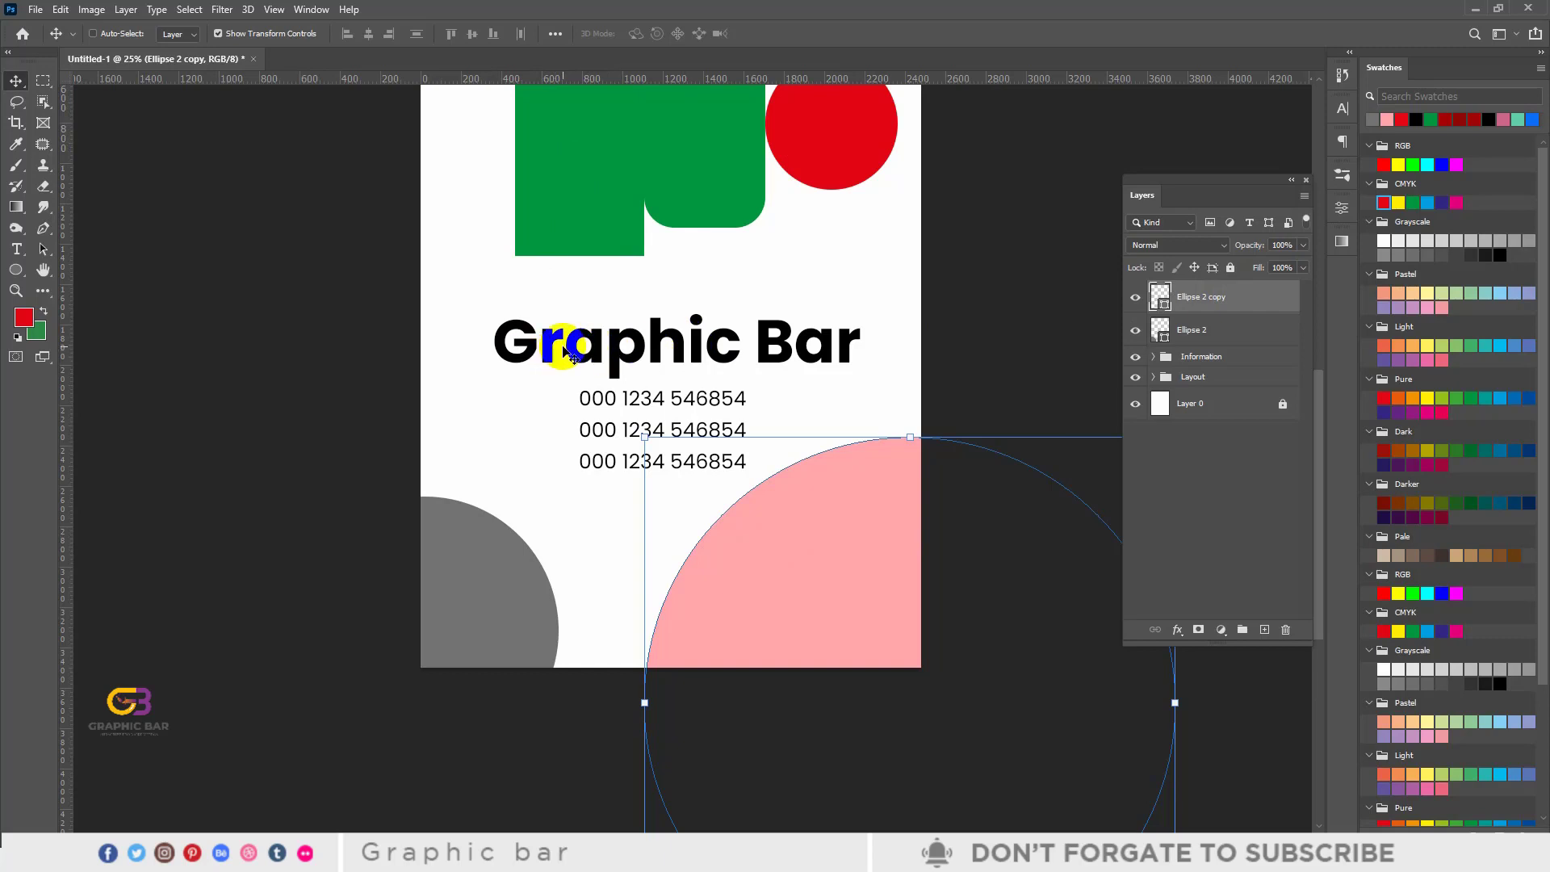
pyautogui.moveTo(559, 348); pyautogui.dragTo(709, 225)
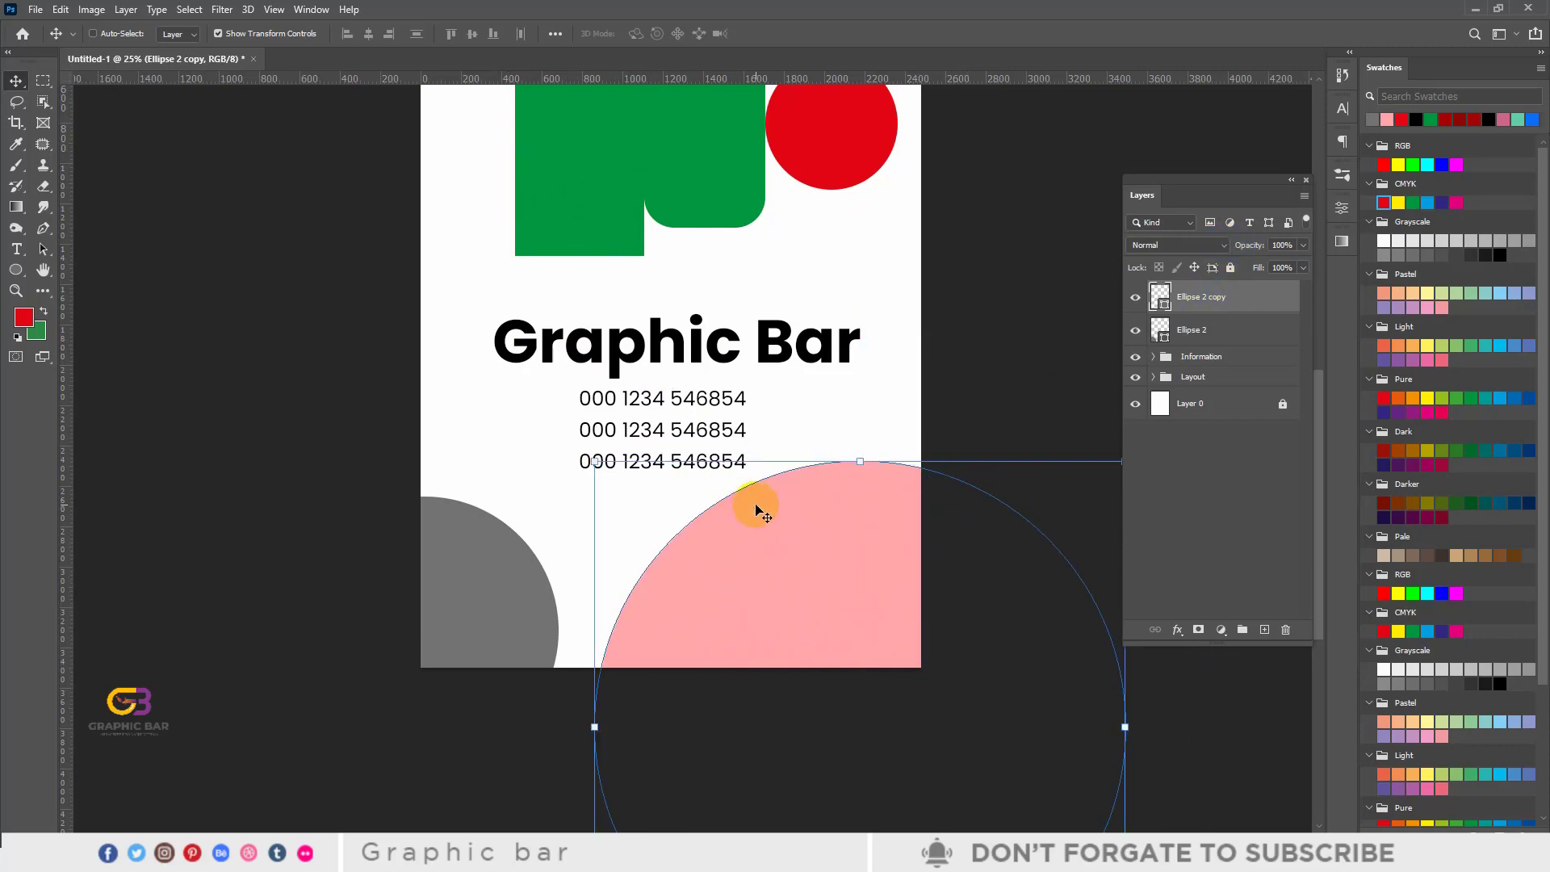
pyautogui.moveTo(757, 508); pyautogui.dragTo(820, 523)
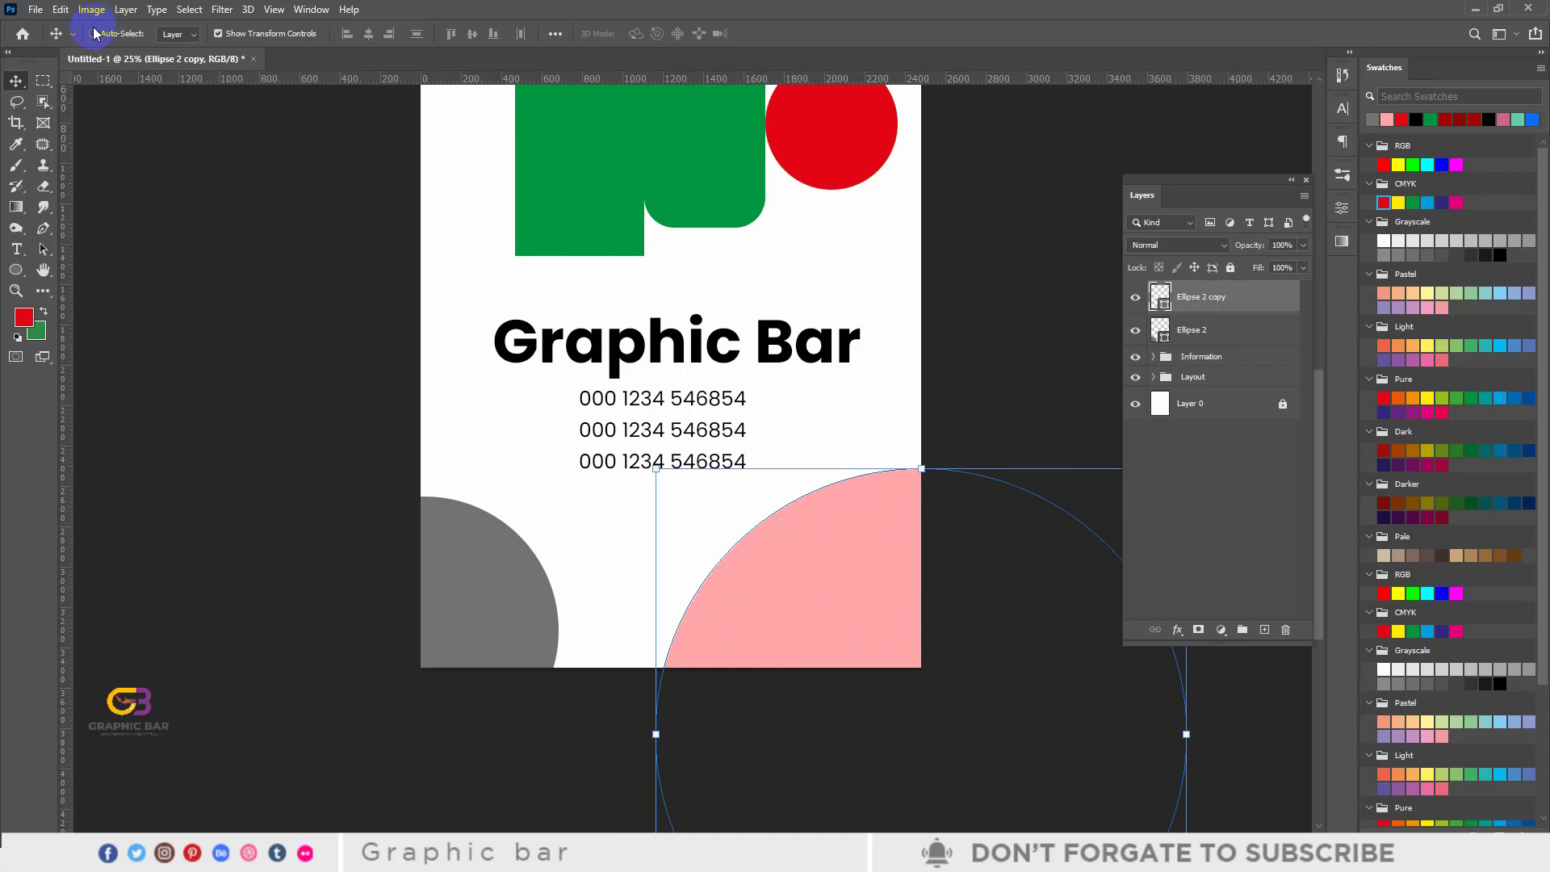
# Step: Turn Auto-Select back on and briefly select the Ellipse 2 layer before clearing the selection
pyautogui.click(93, 33)
pyautogui.click(1211, 332)
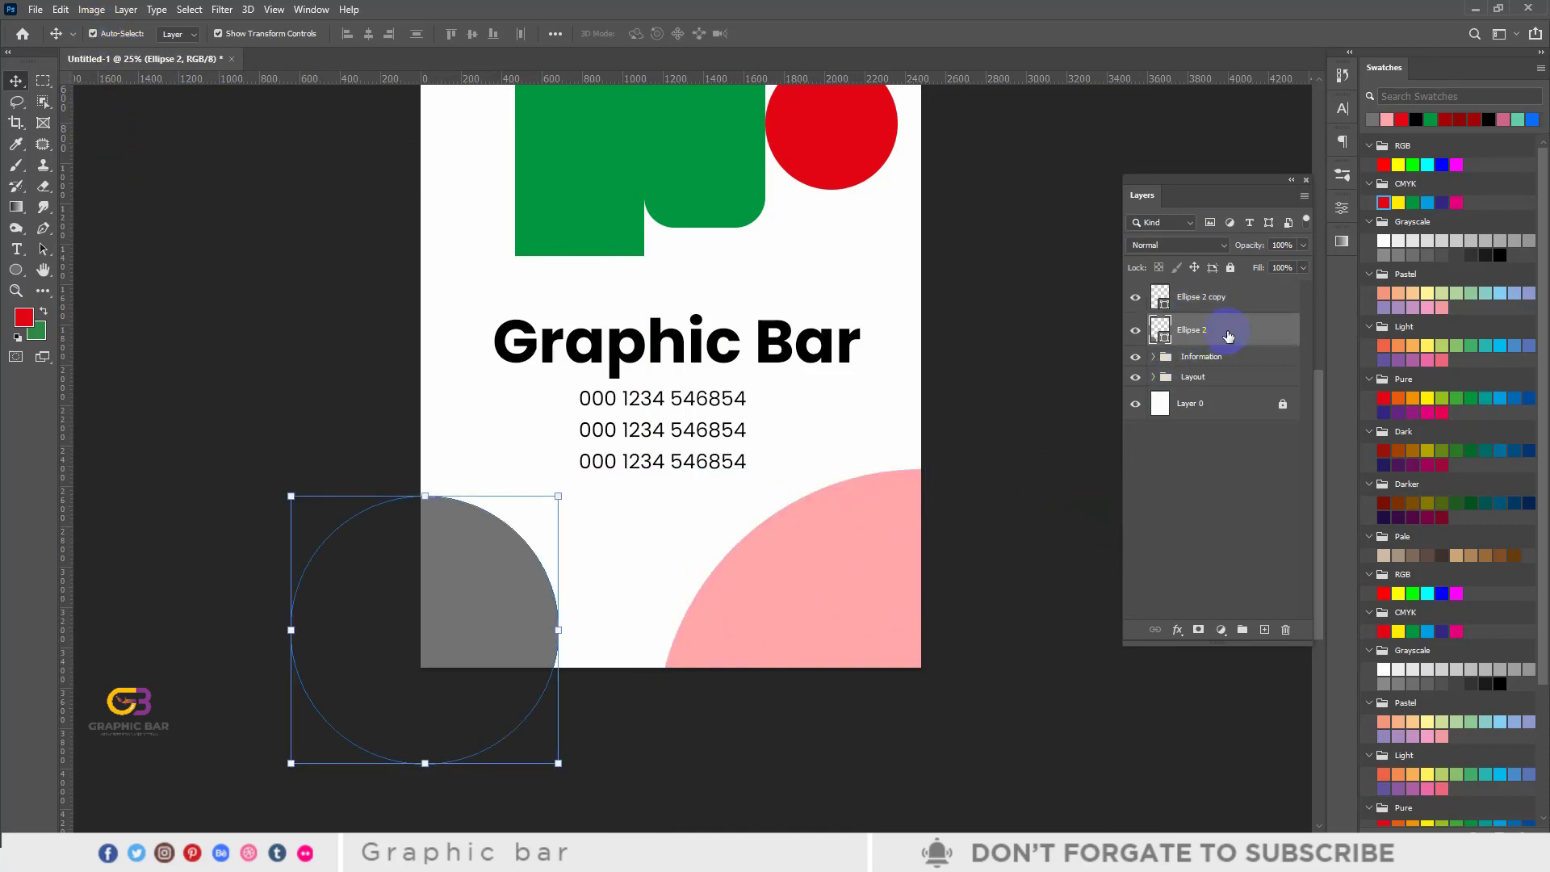
pyautogui.click(1045, 380)
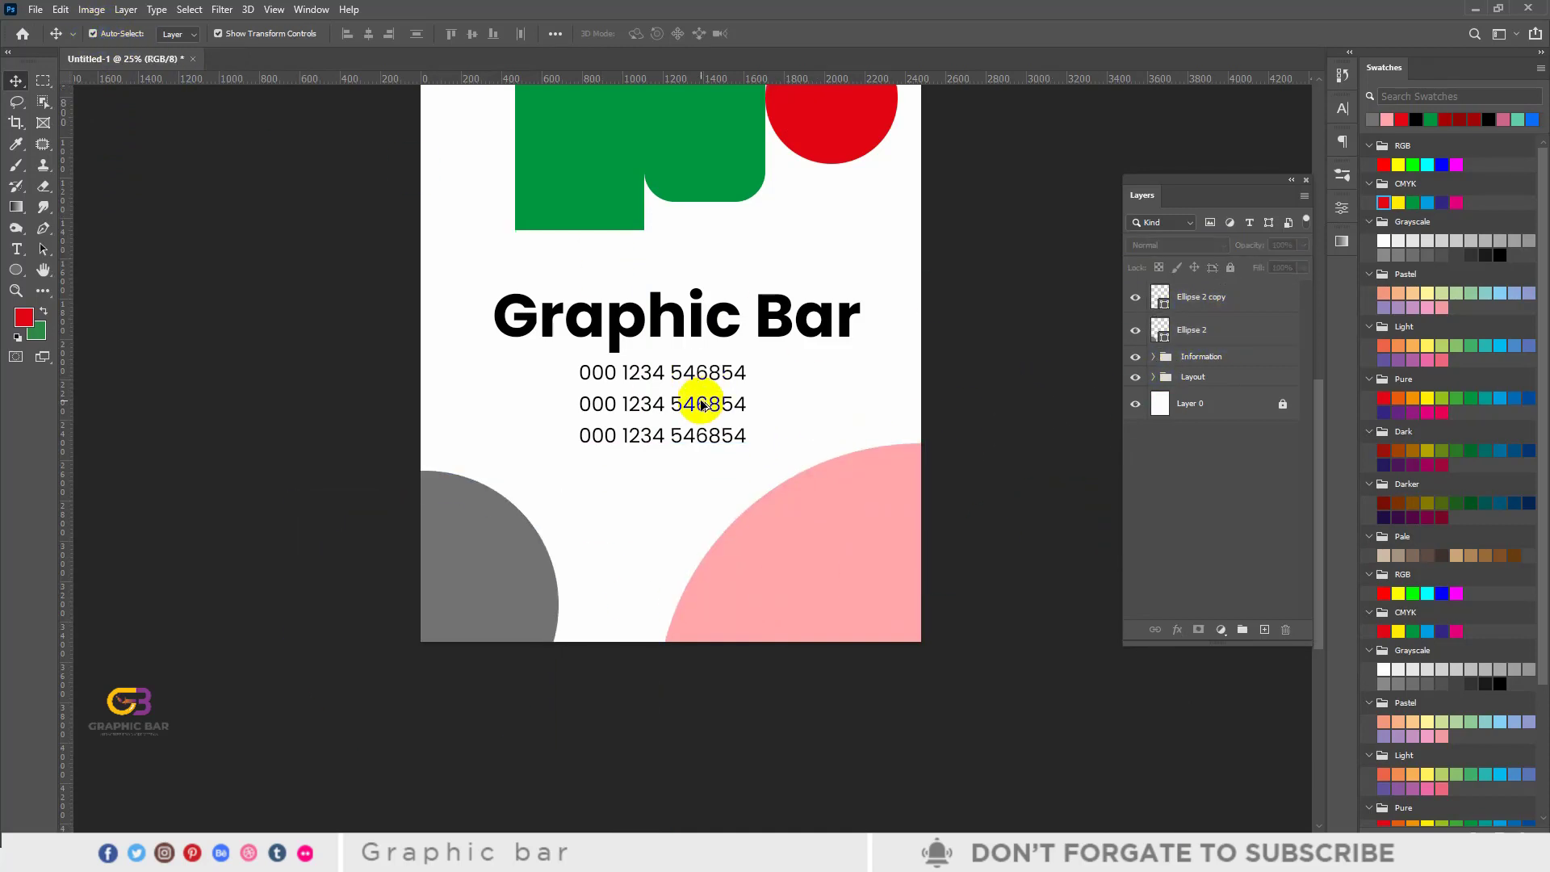
pyautogui.scroll(-1, 774, 363)
pyautogui.scroll(2, 773, 364)
pyautogui.scroll(-2, 781, 378)
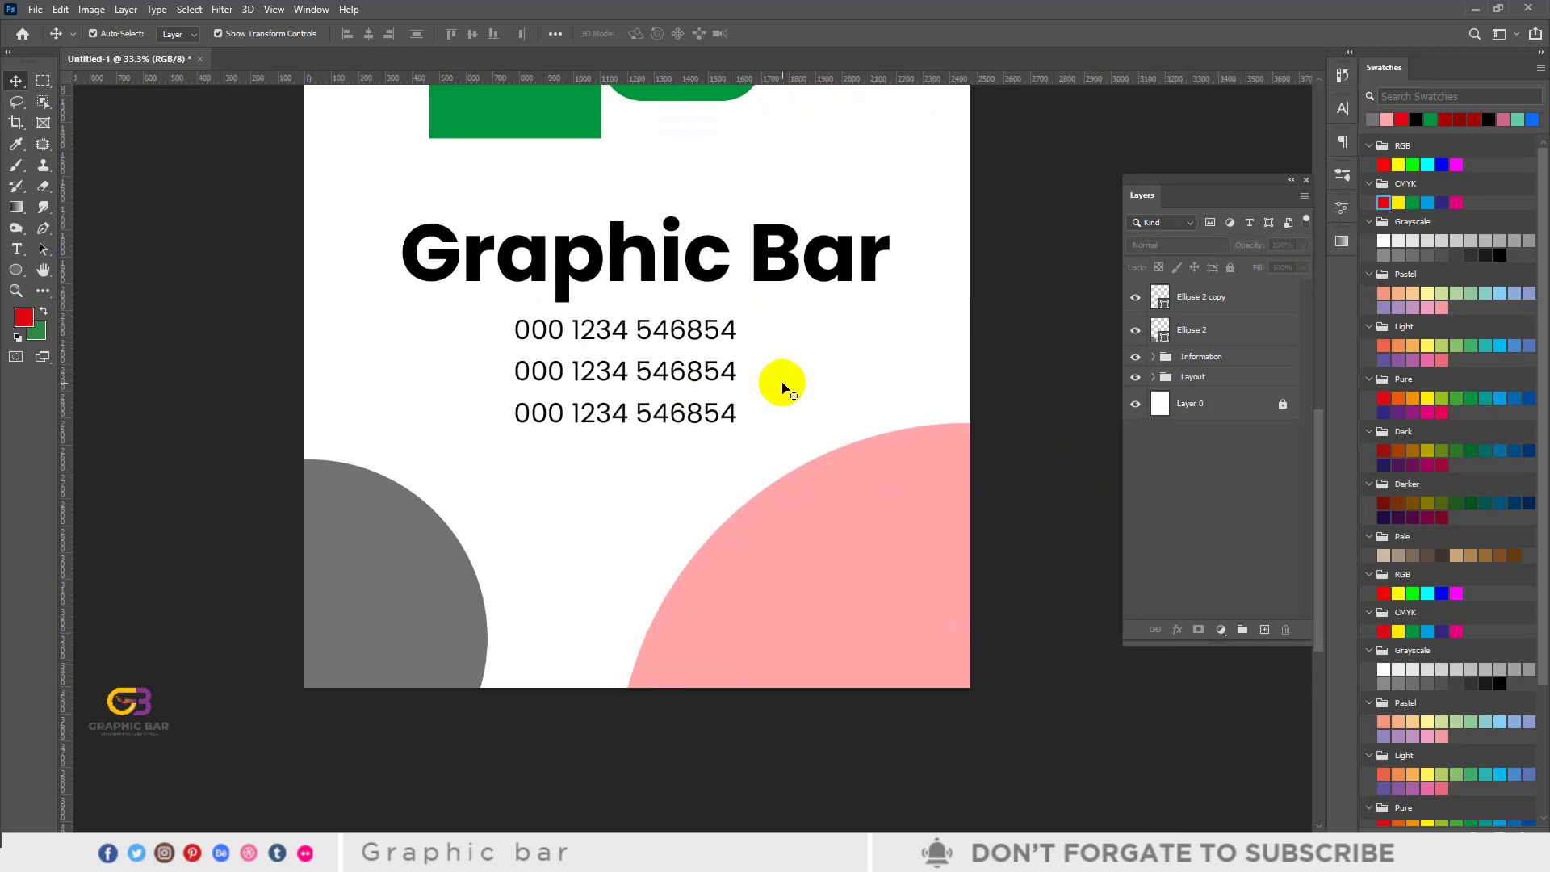
pyautogui.scroll(-3, 782, 380)
pyautogui.scroll(3, 687, 323)
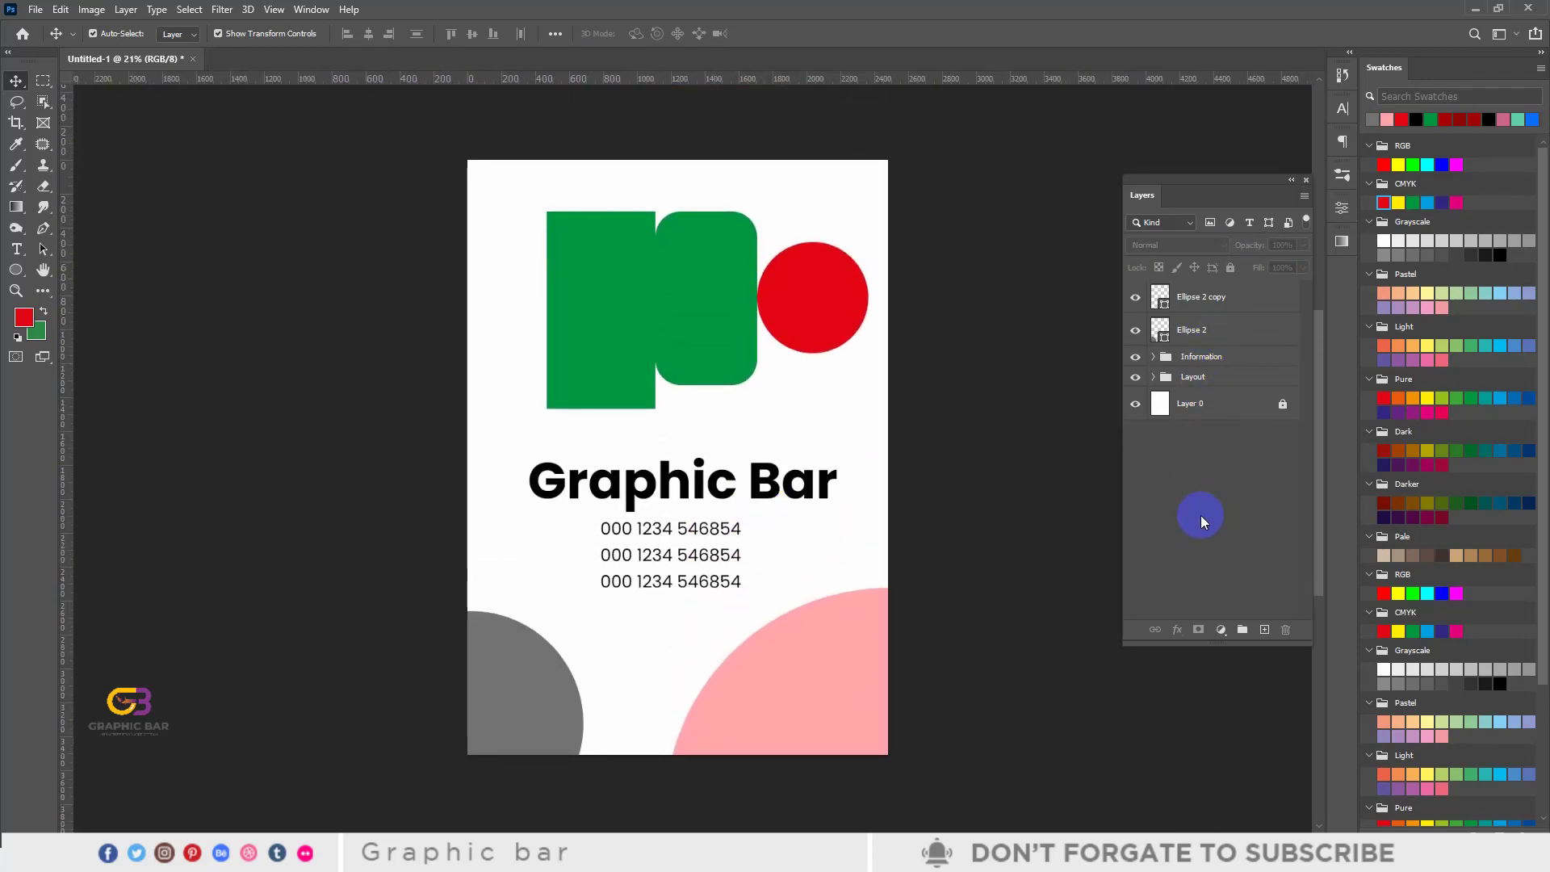
# Step: Select the Ellipse 2 layer, clear the selection, and select the green square-cornered rectangle on the page
pyautogui.click(1222, 334)
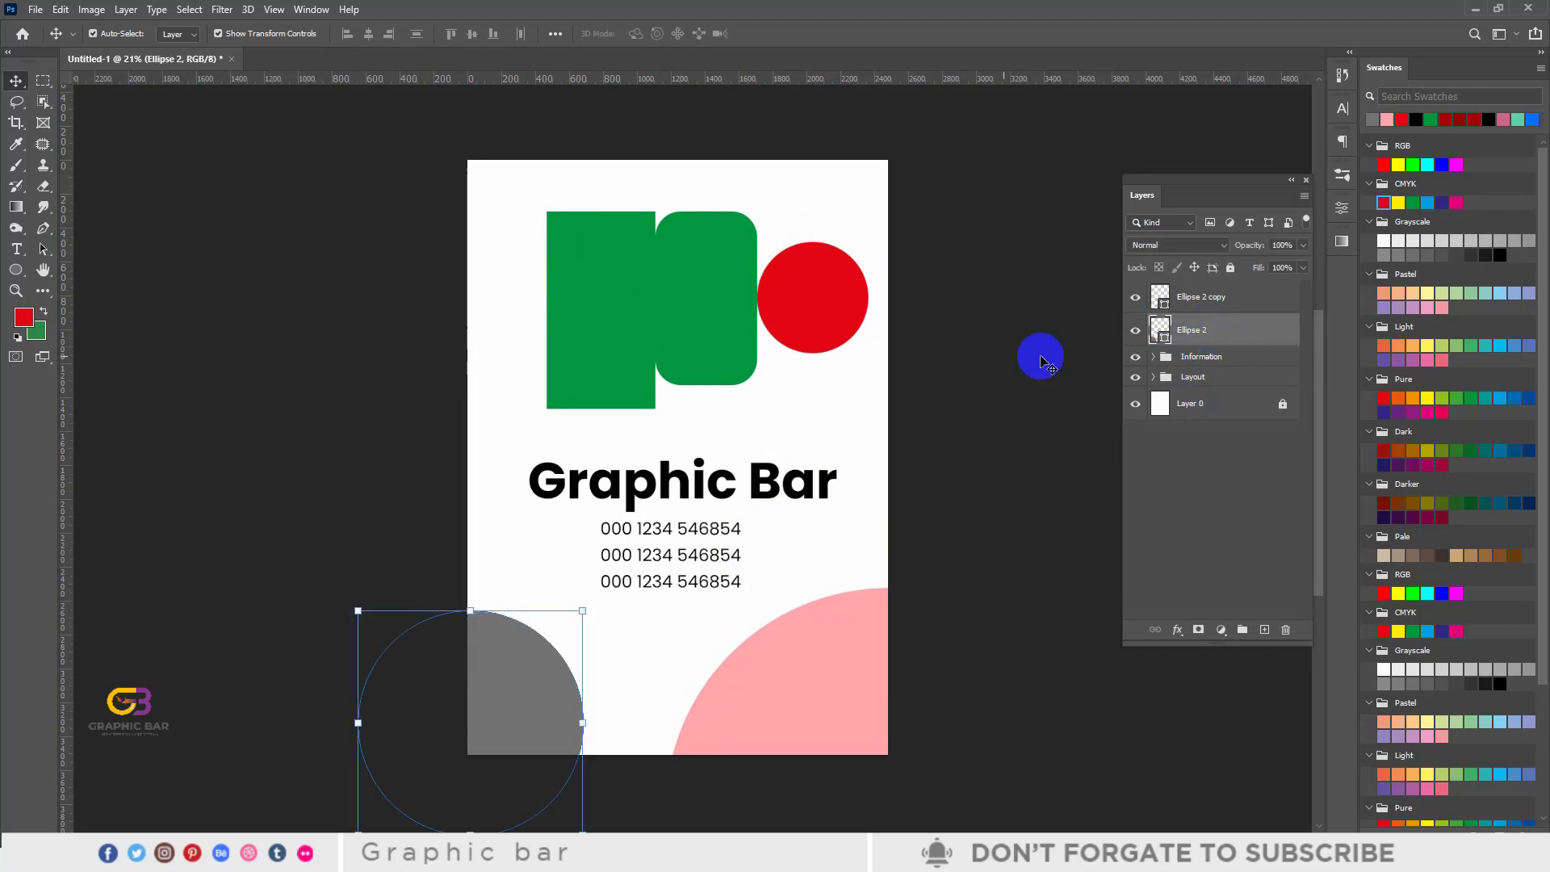
pyautogui.click(959, 339)
pyautogui.click(622, 306)
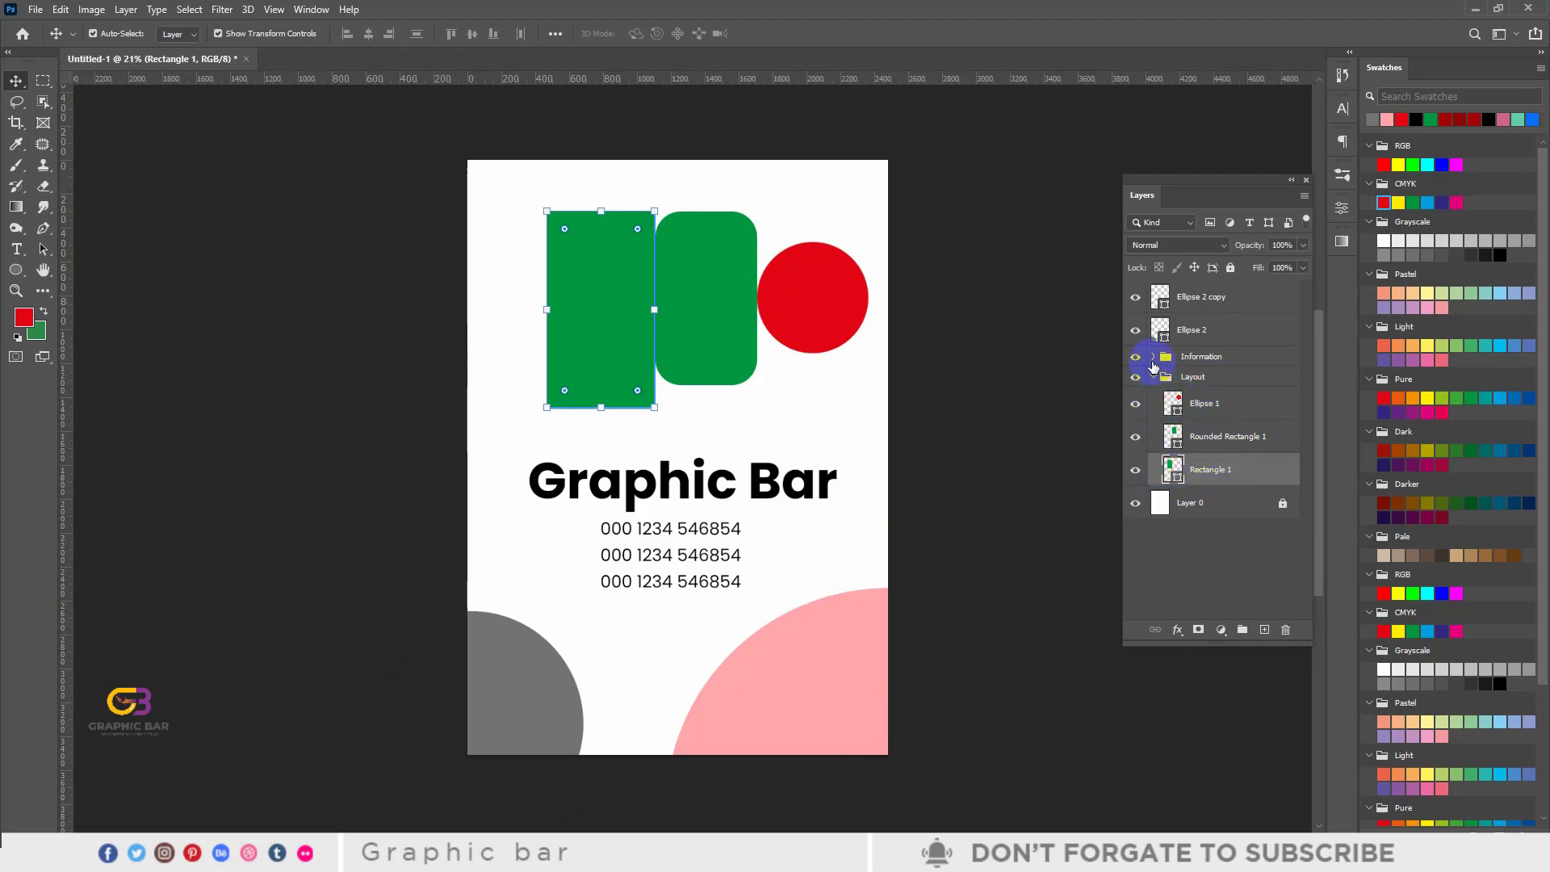
# Step: Expand the Information group and duplicate its Graphic Bar text layer
pyautogui.click(1153, 357)
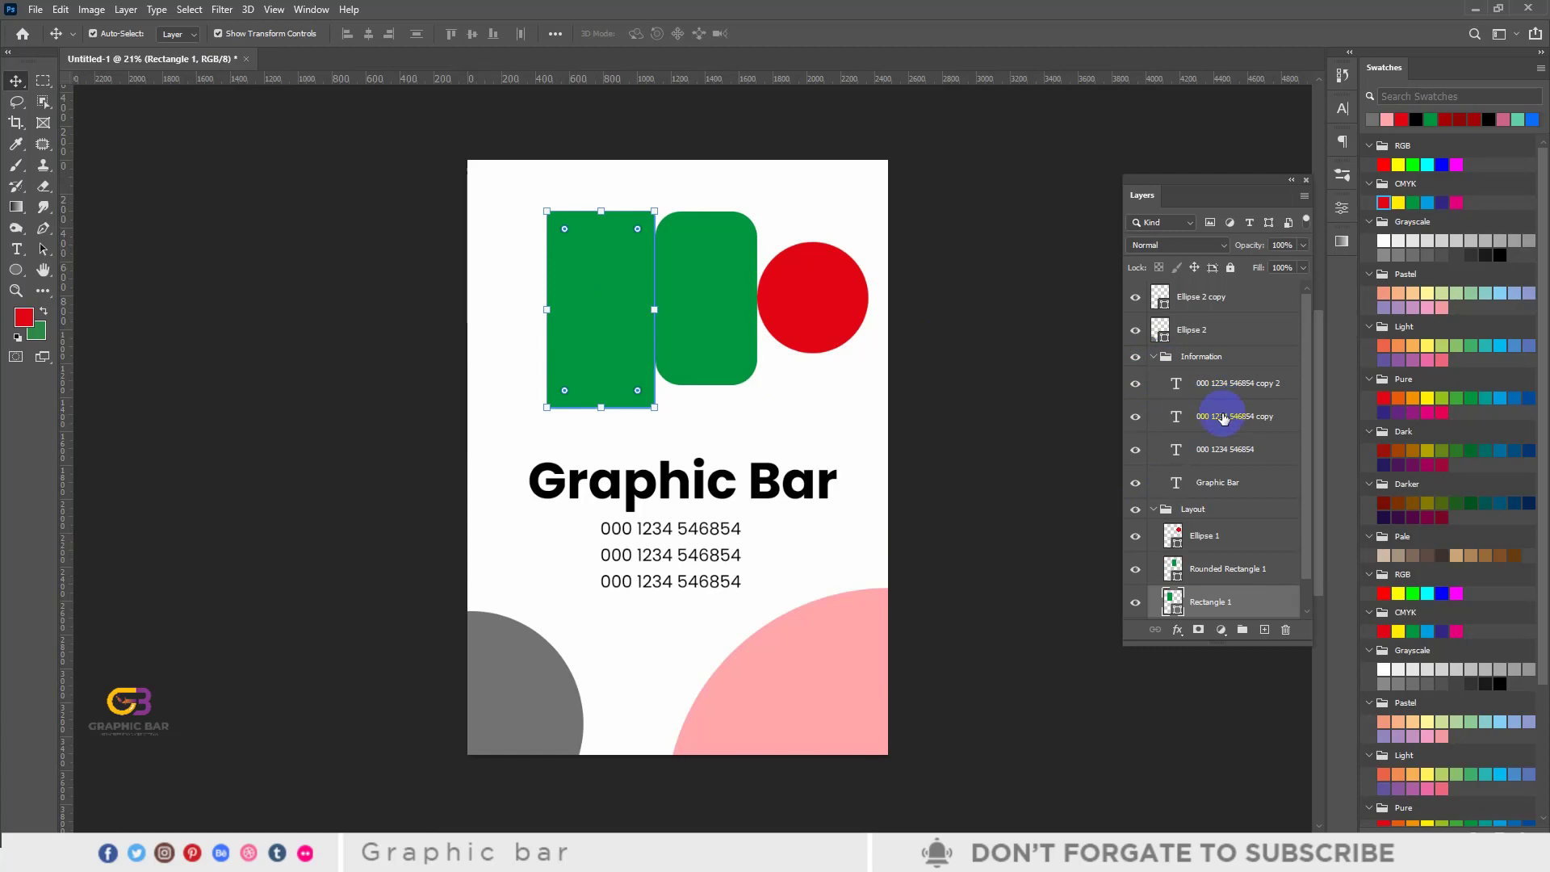
pyautogui.click(1244, 484)
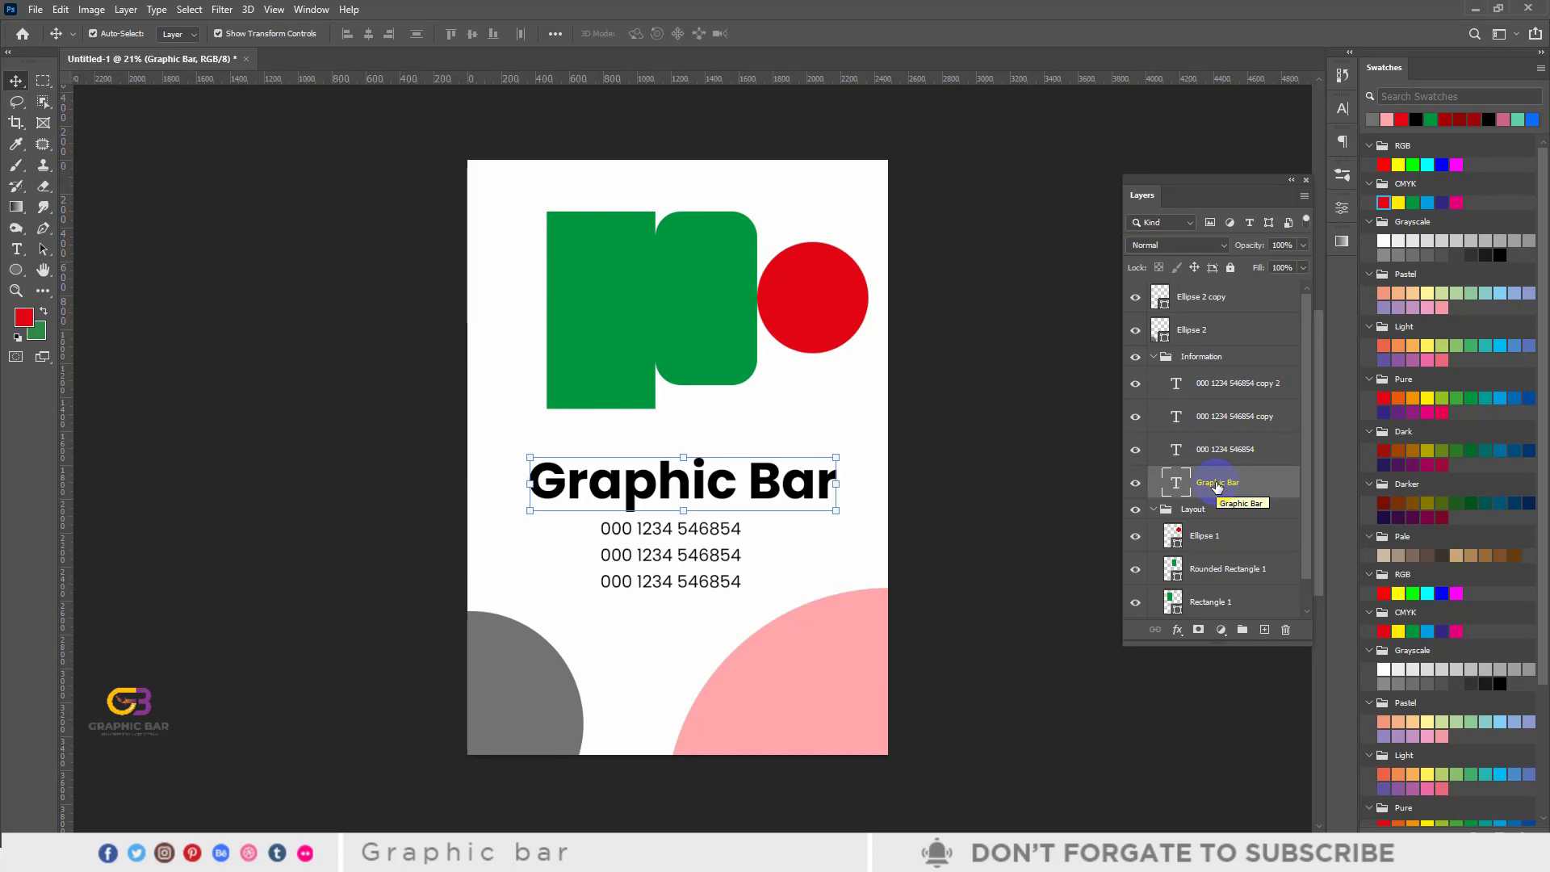
pyautogui.hotkey('ctrl', 'j')
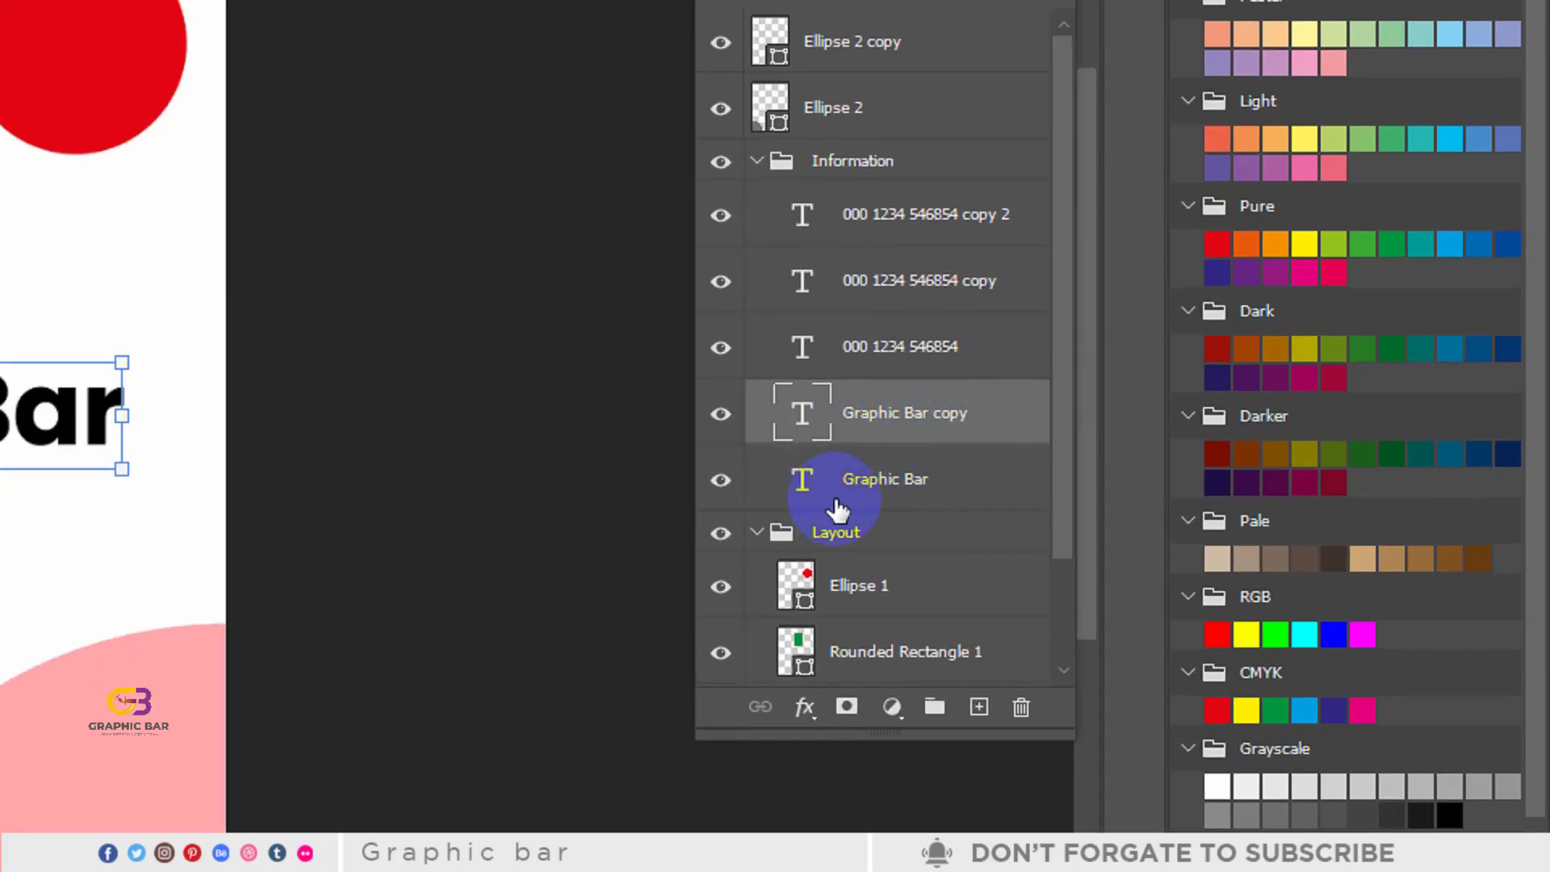
# Step: Select the original Graphic Bar layer for comparison, and delete the Graphic Bar copy layer
pyautogui.click(944, 482)
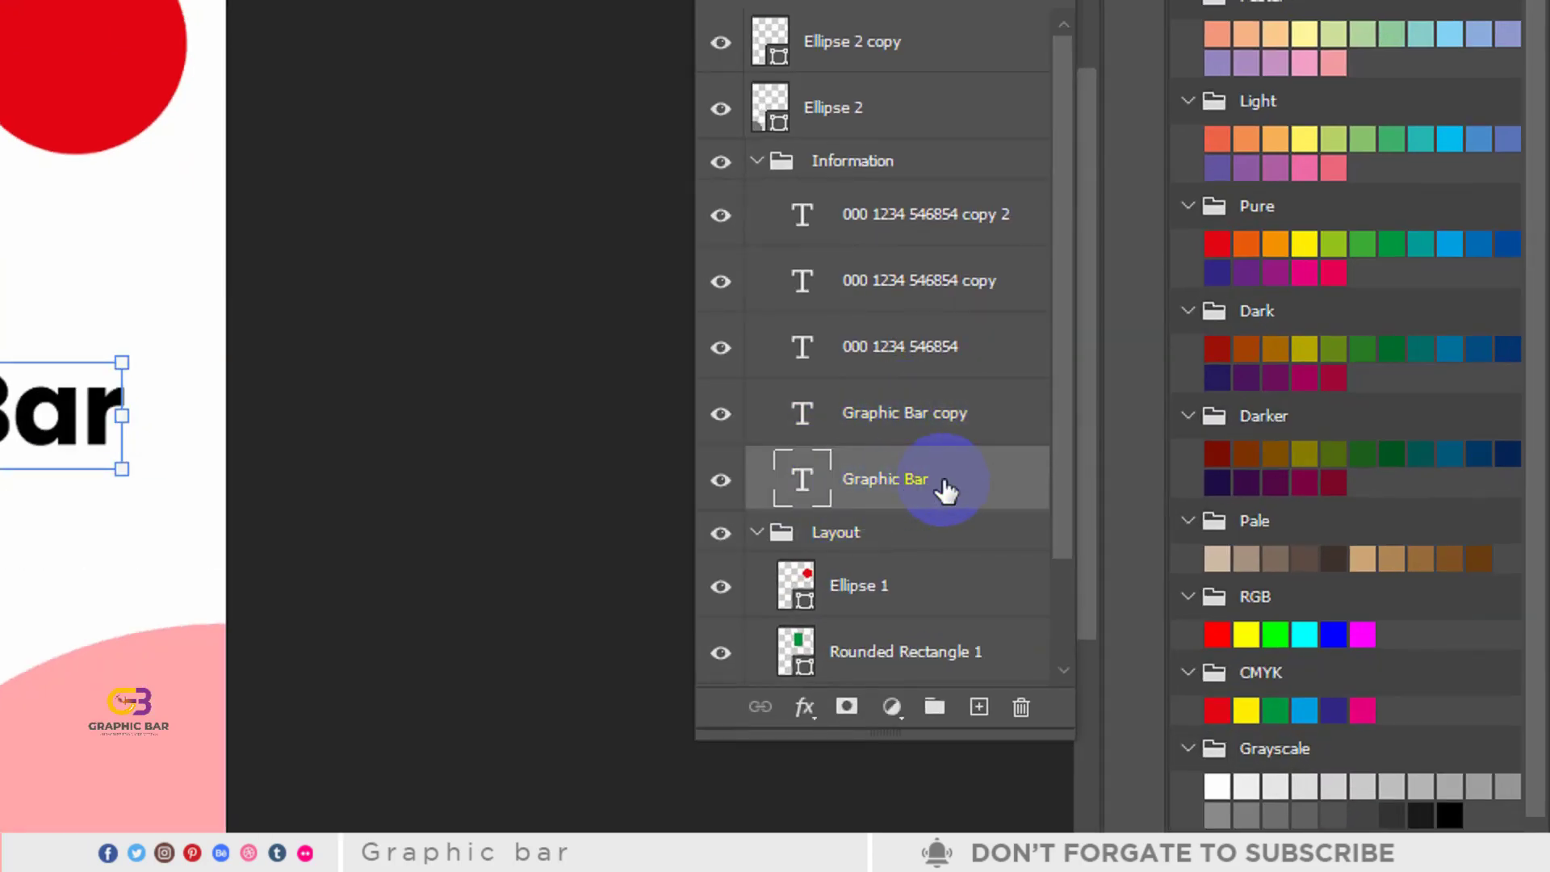
pyautogui.click(929, 415)
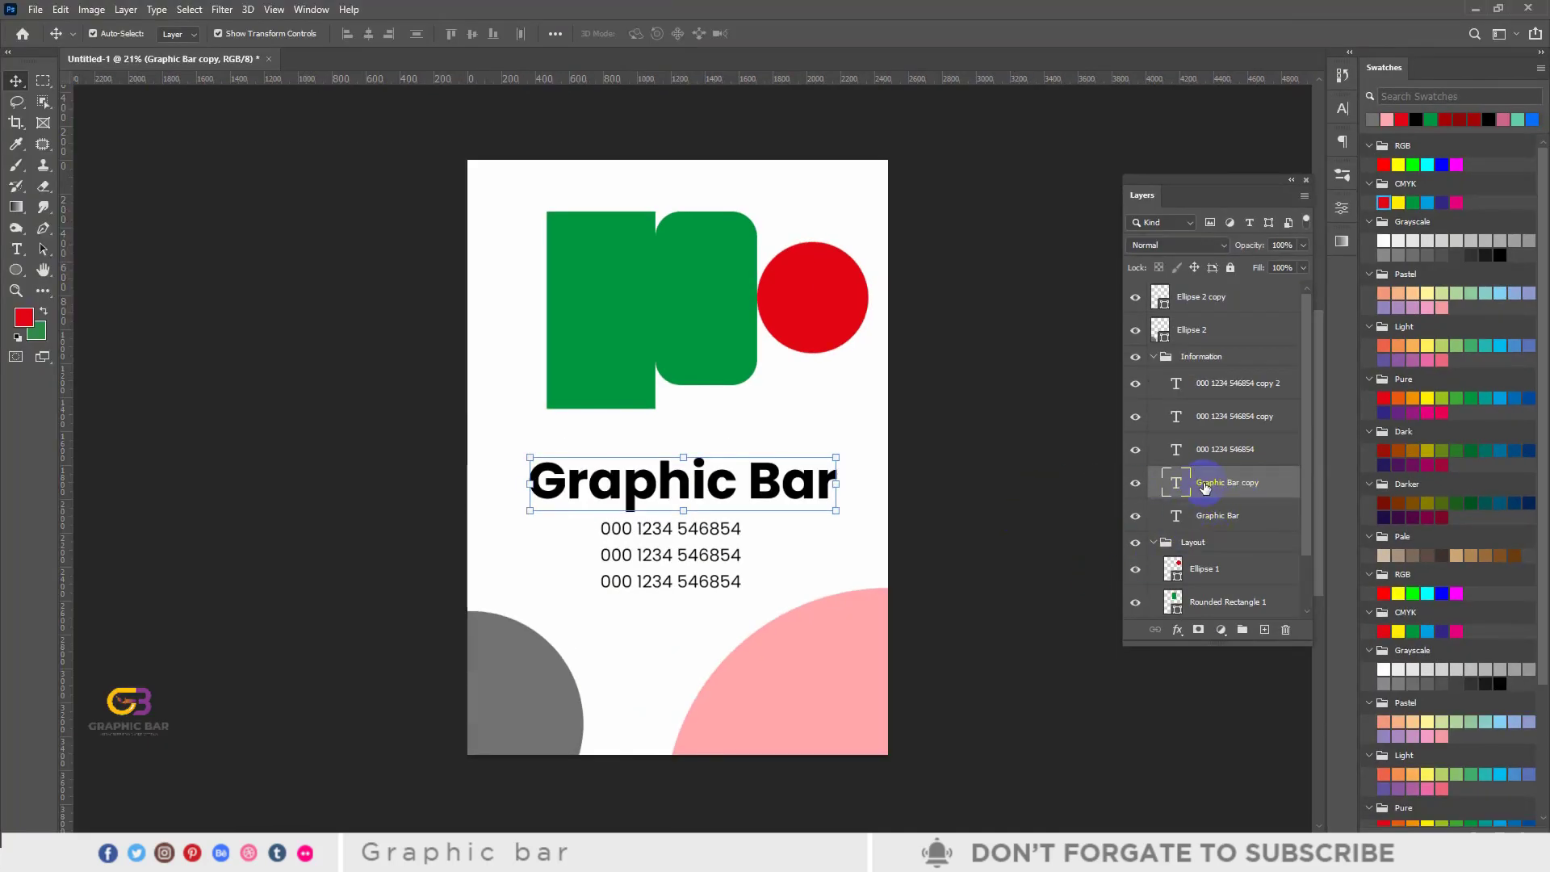
pyautogui.press('Delete')
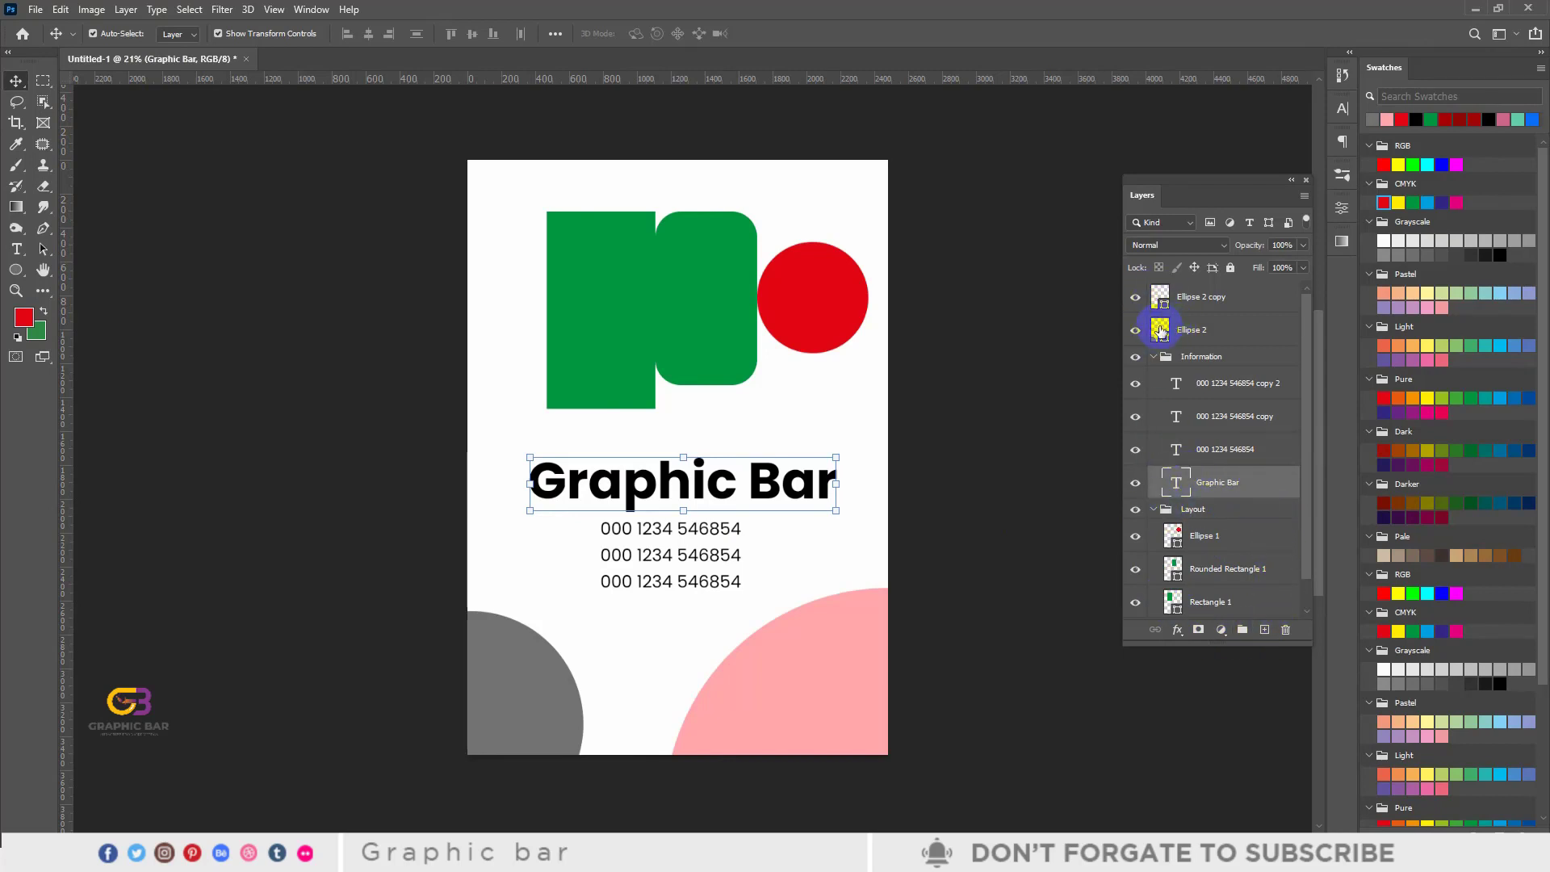
# Step: Select the Information group and collapse both the Information and Layout groups
pyautogui.click(1156, 360)
pyautogui.click(1153, 356)
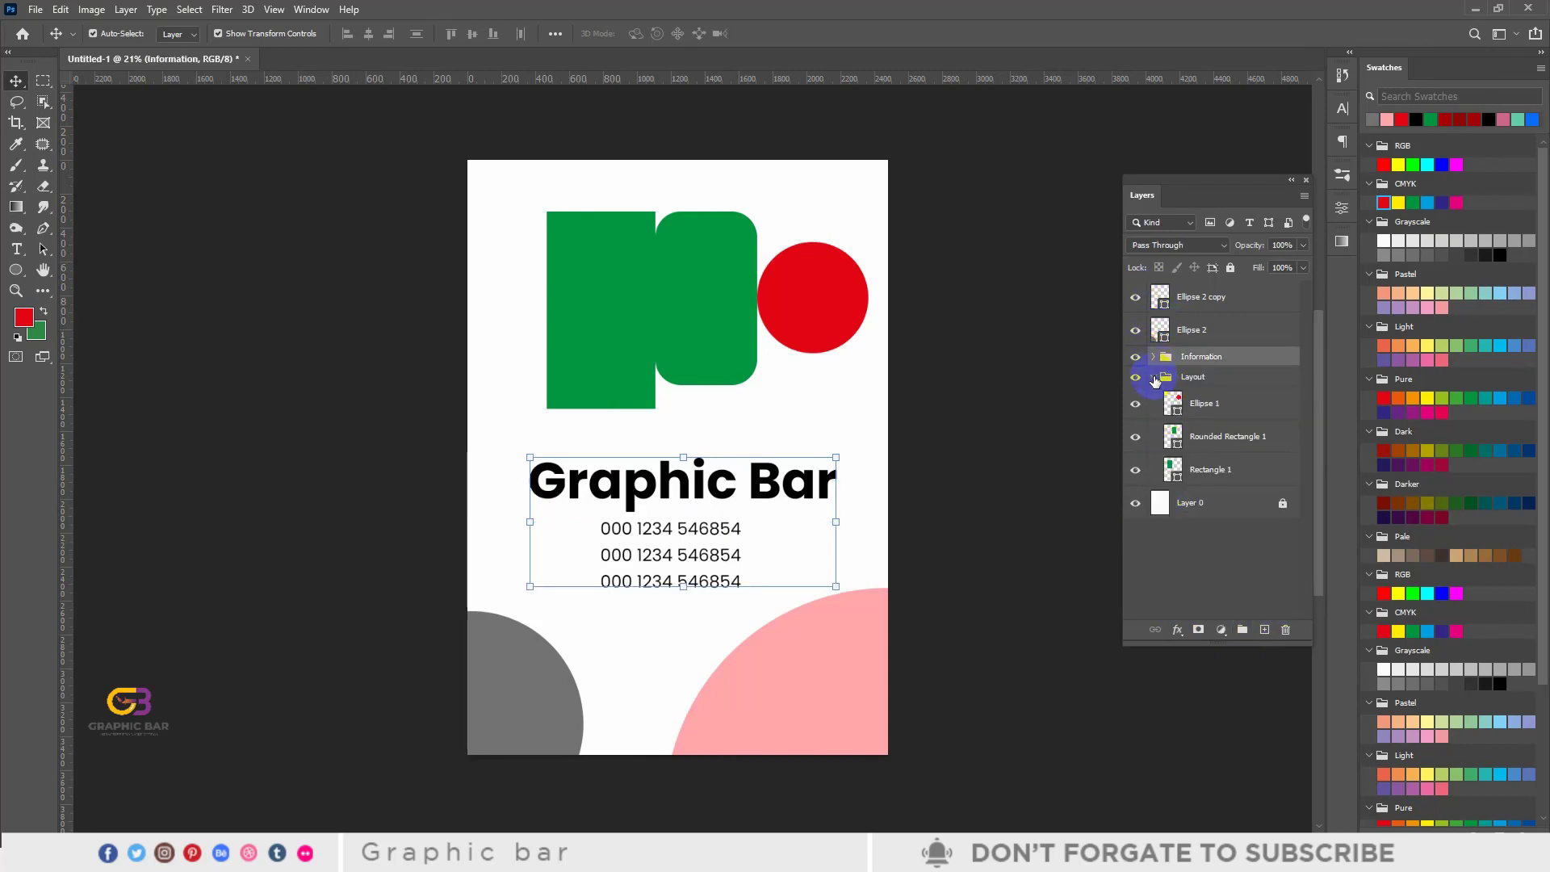
pyautogui.click(1153, 377)
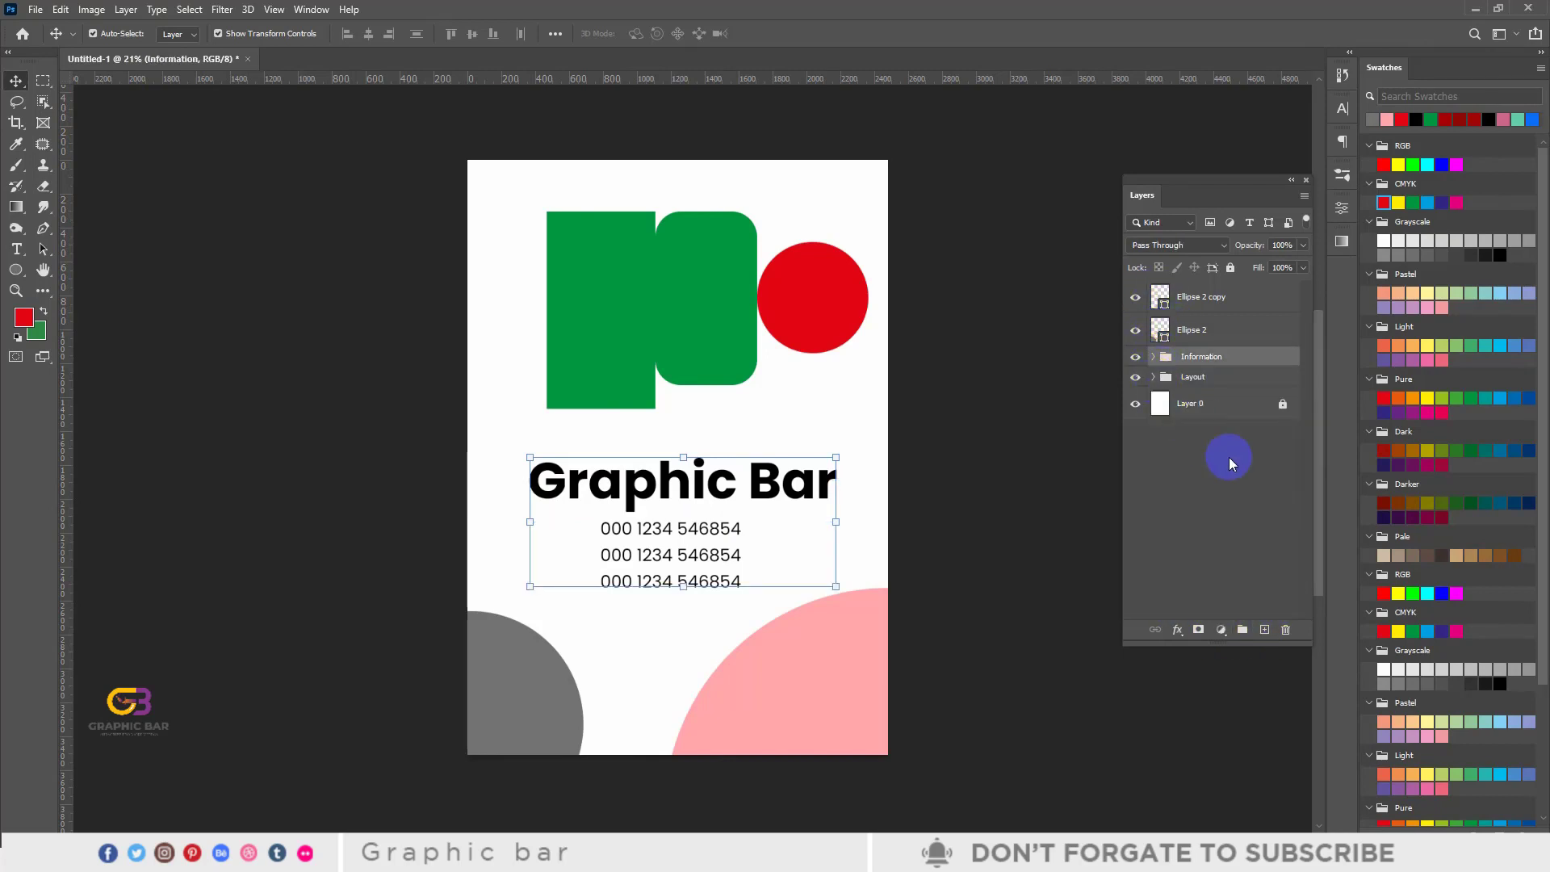
# Step: Create a new empty layer above the Information group, and try deleting it before undoing the deletion
pyautogui.click(1264, 630)
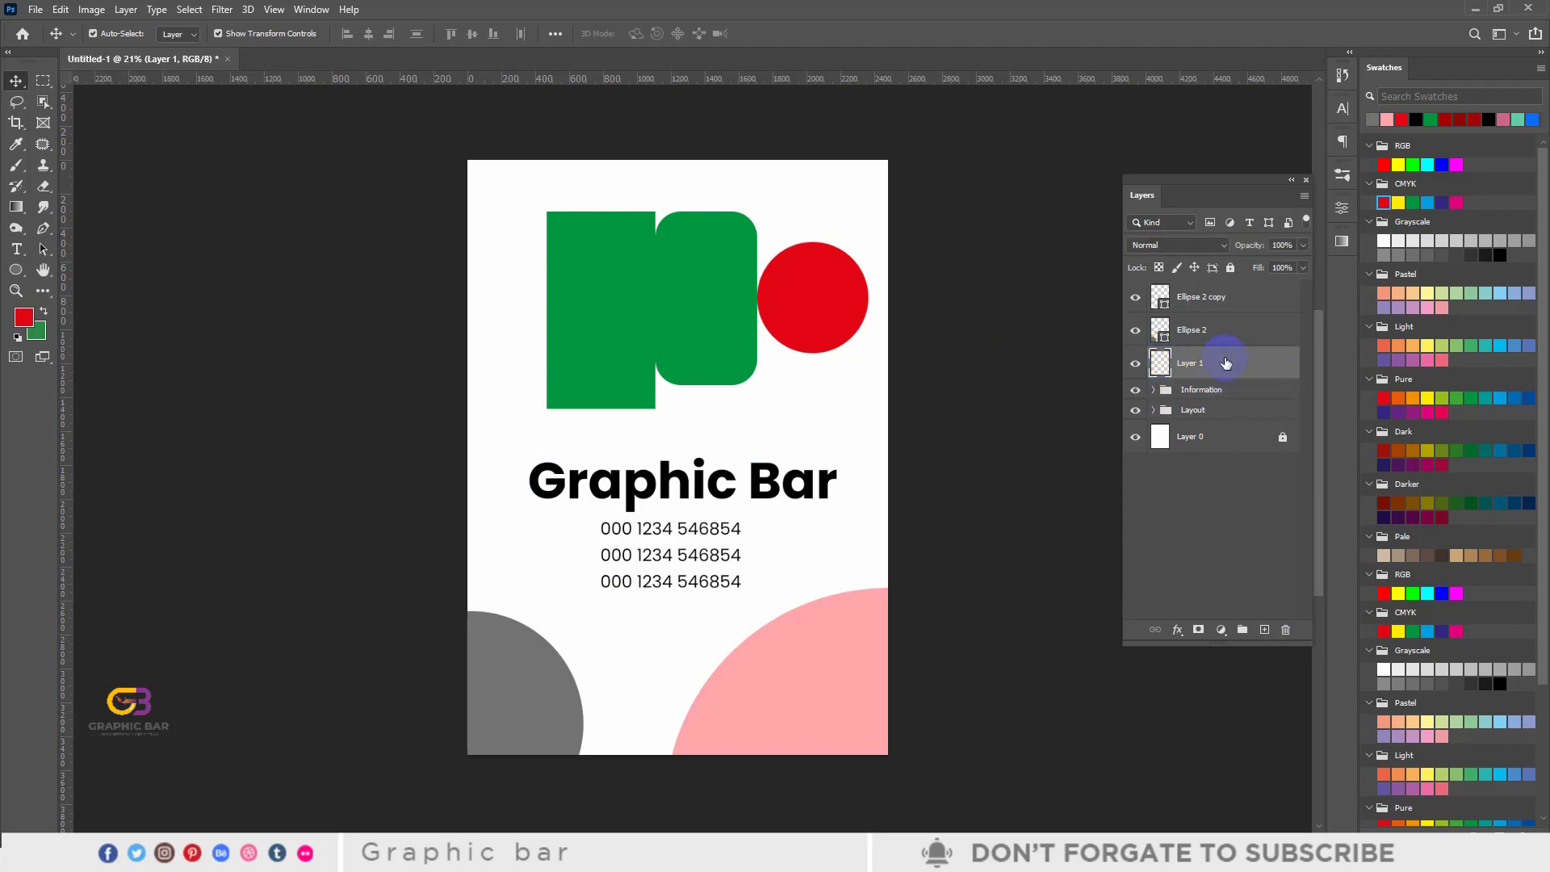
pyautogui.click(508, 278)
pyautogui.press('Delete')
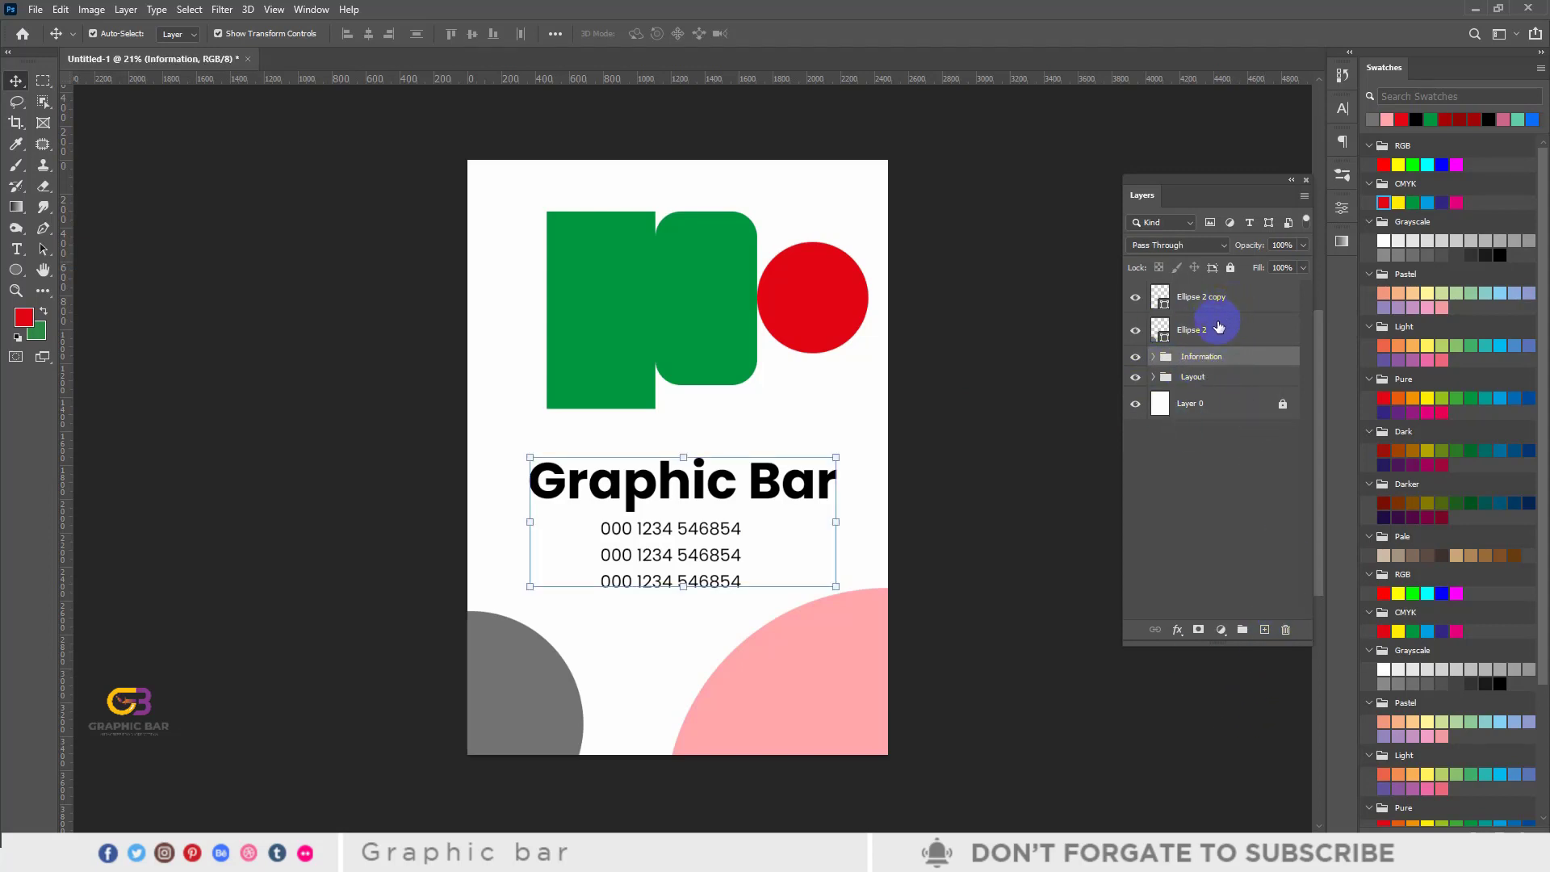
pyautogui.hotkey('ctrl', 'z')
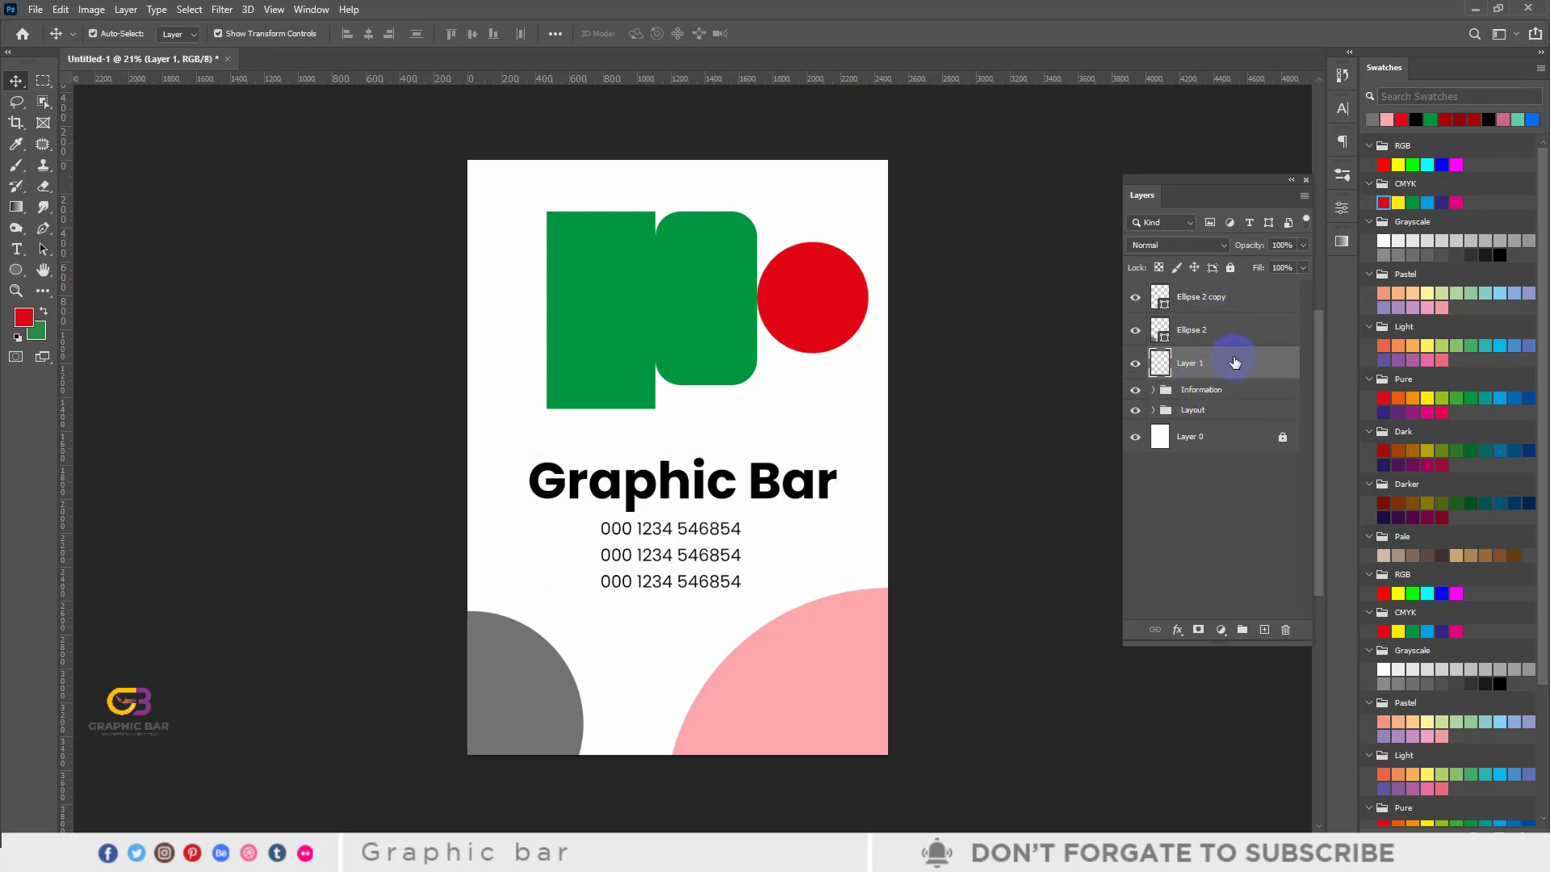
# Step: Delete the empty Layer 1 through the confirmation prompt, and delete the restored layer directly without a prompt
pyautogui.click(1286, 632)
pyautogui.click(1286, 631)
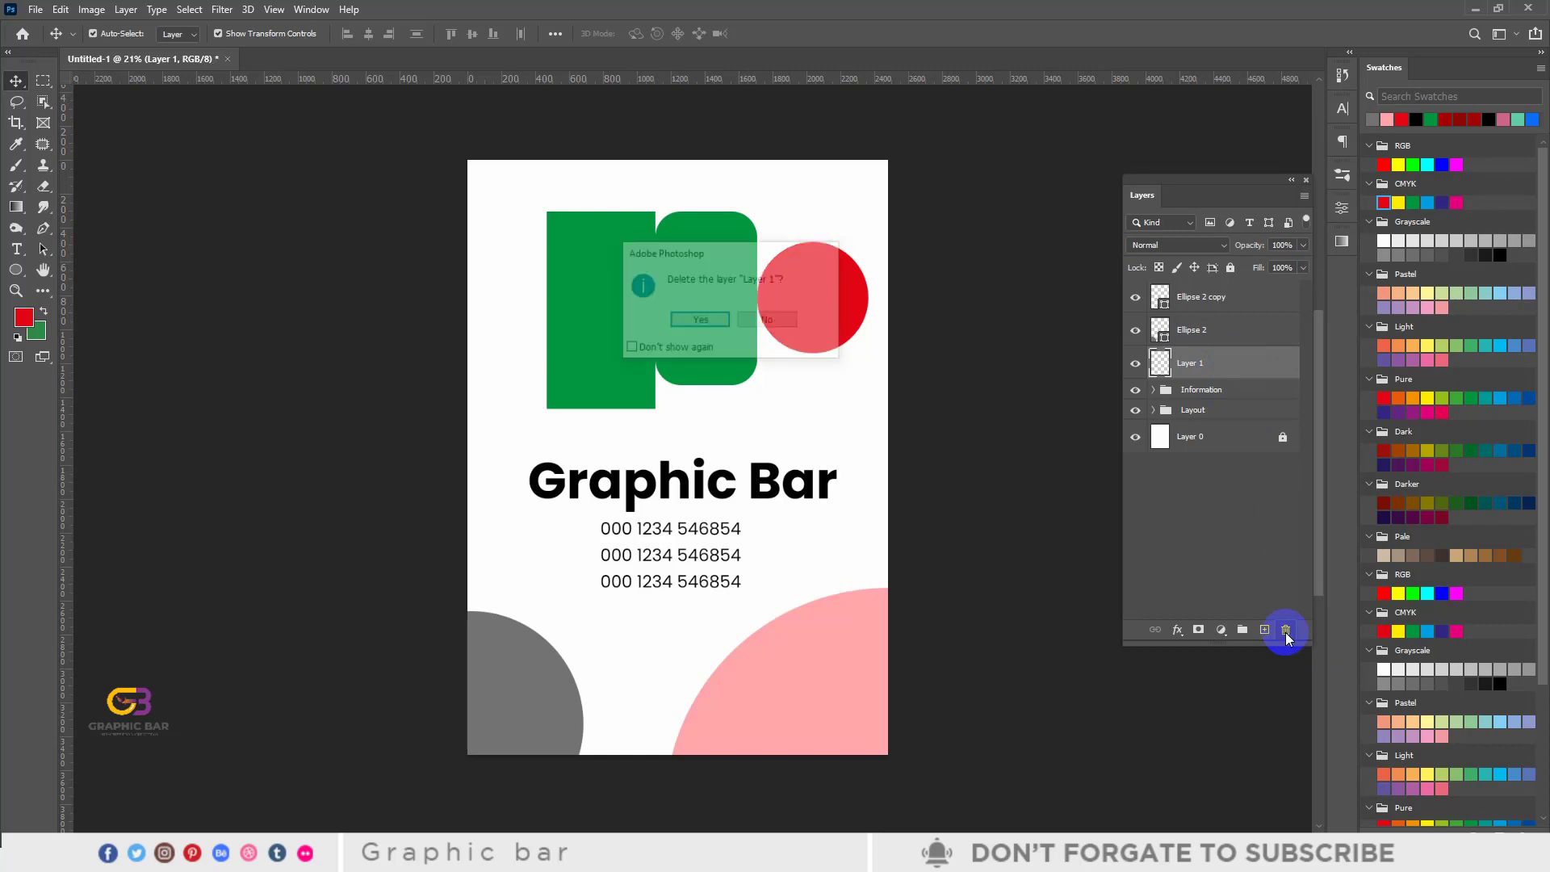
pyautogui.click(701, 322)
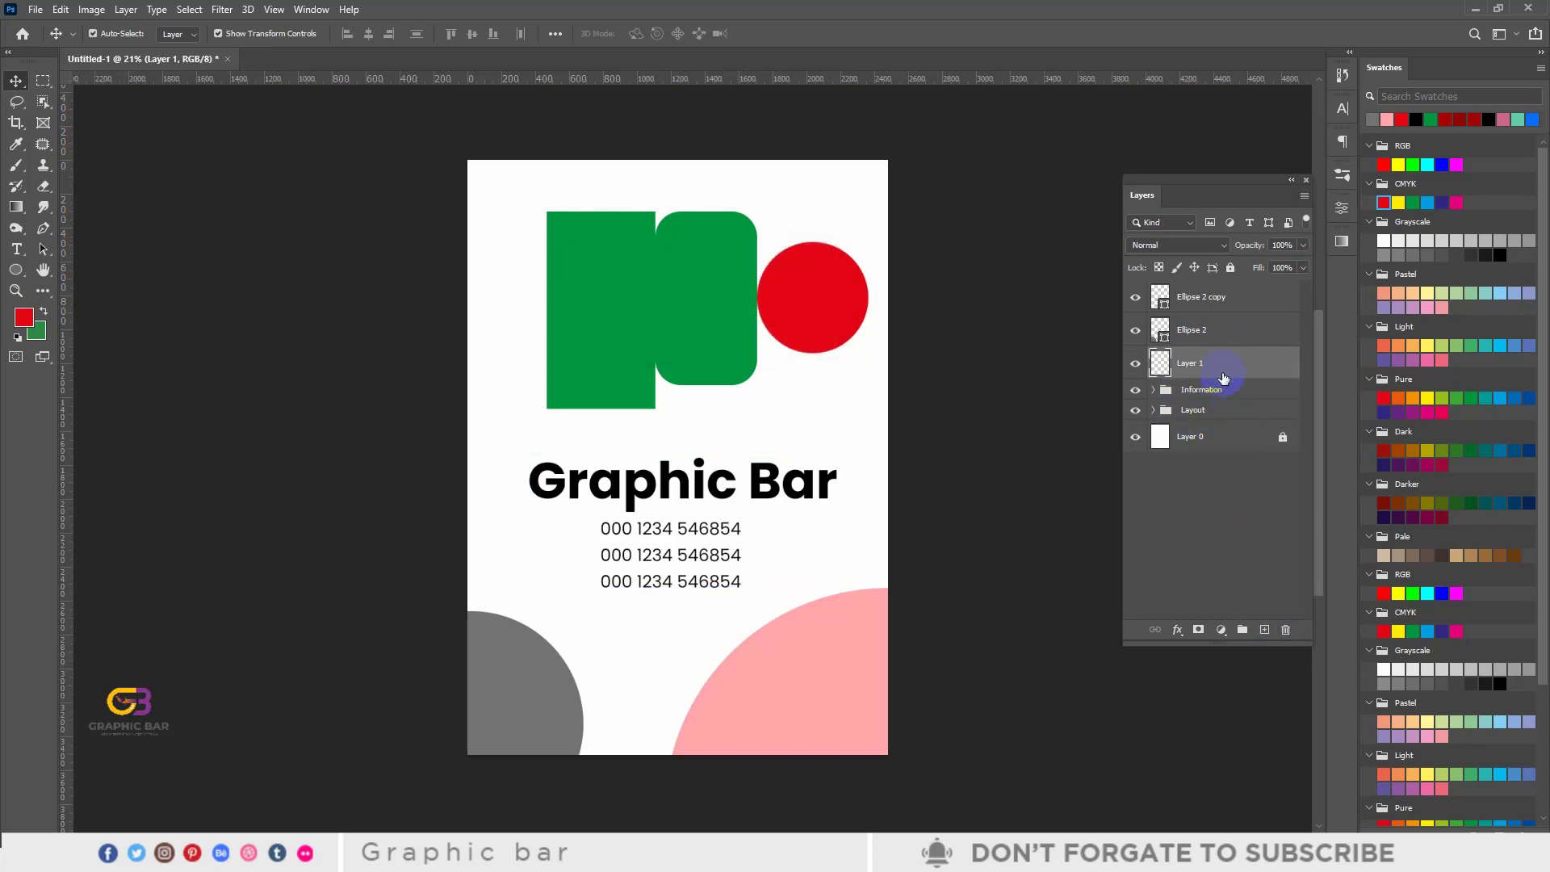
pyautogui.click(1231, 370)
pyautogui.moveTo(1235, 374); pyautogui.dragTo(1289, 631)
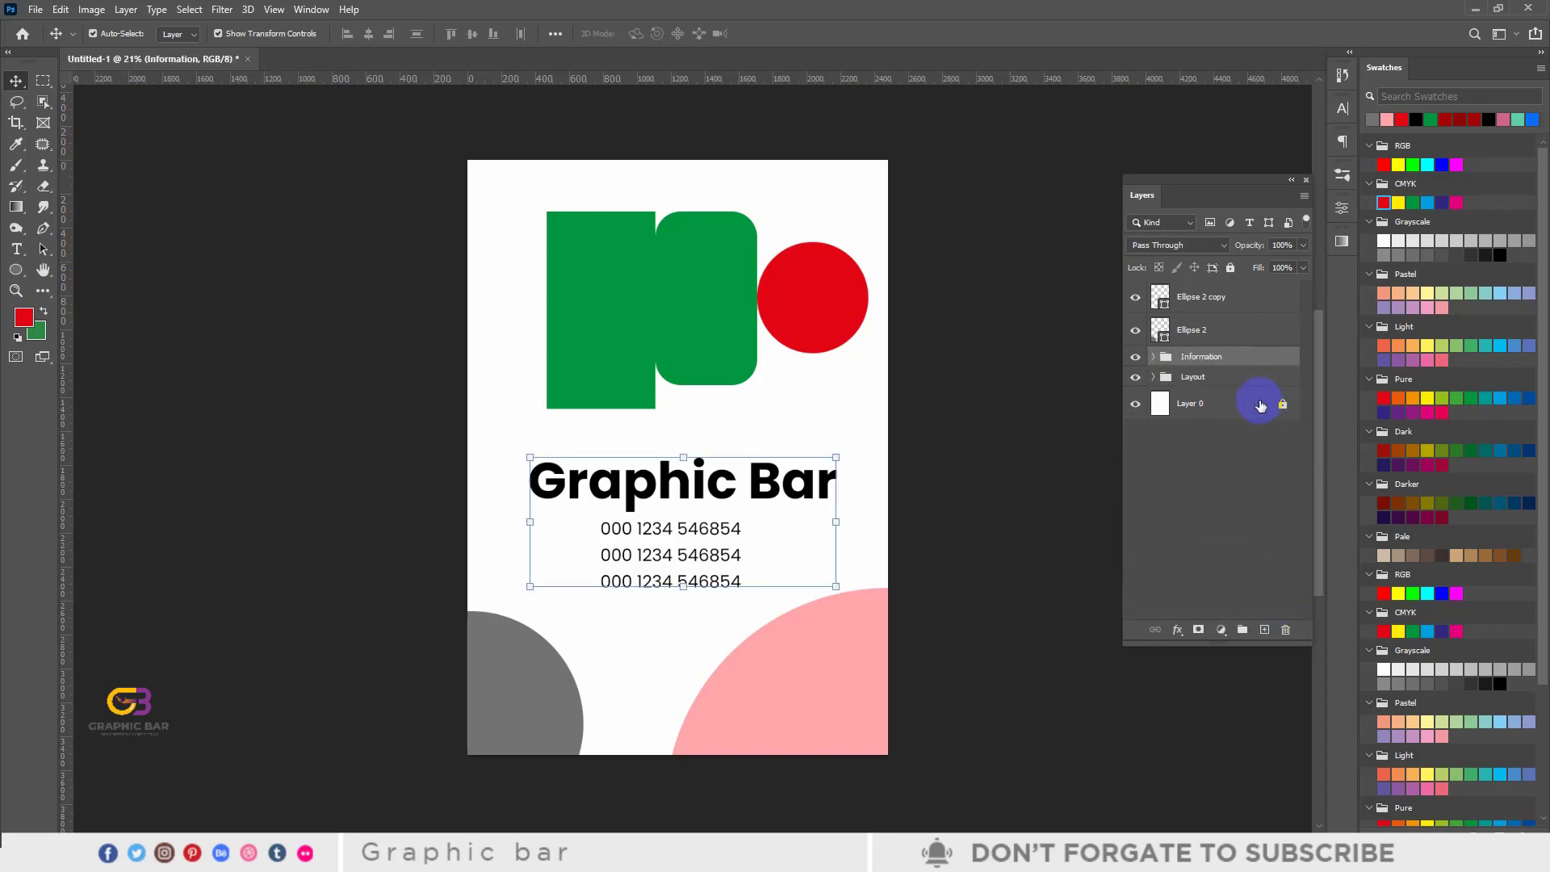
# Step: Clear the layer selection and temporarily turn Auto-Select off for the Move tool
pyautogui.click(777, 327)
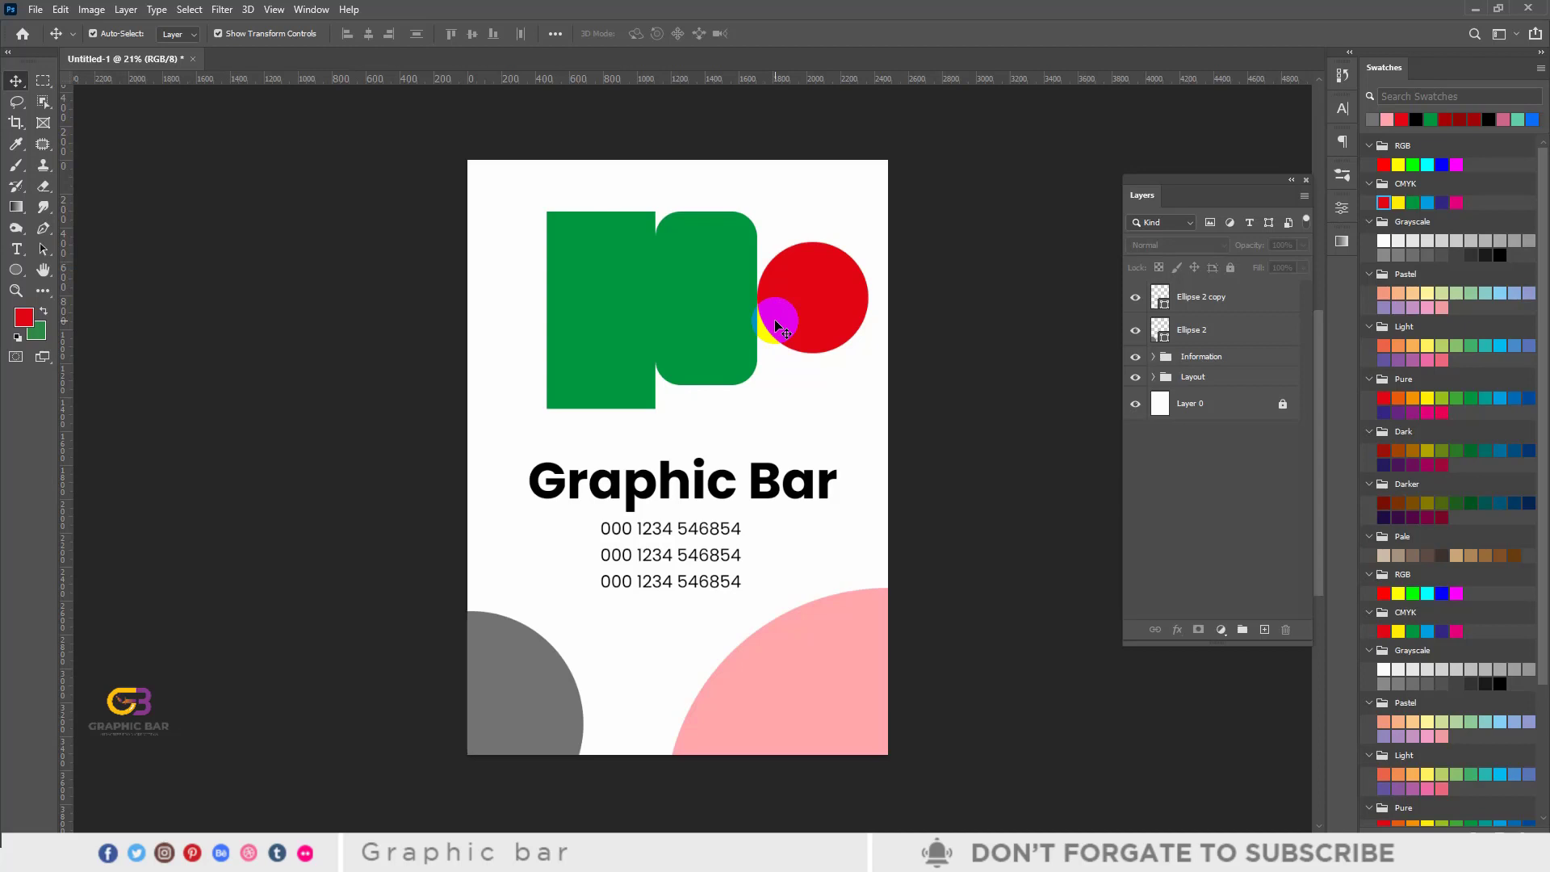
pyautogui.press('ctrl')
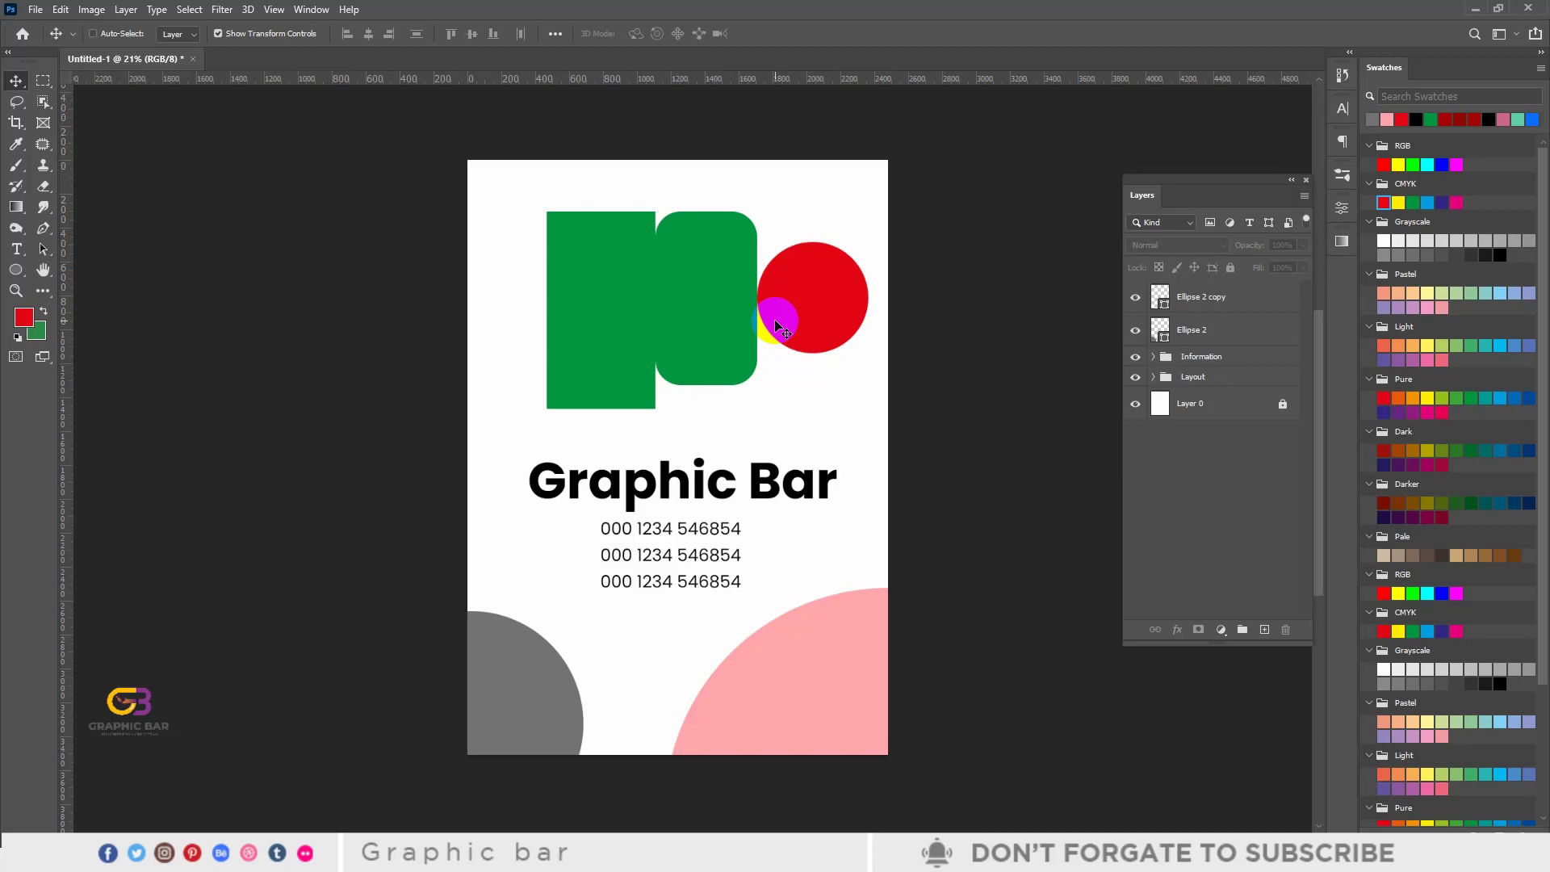